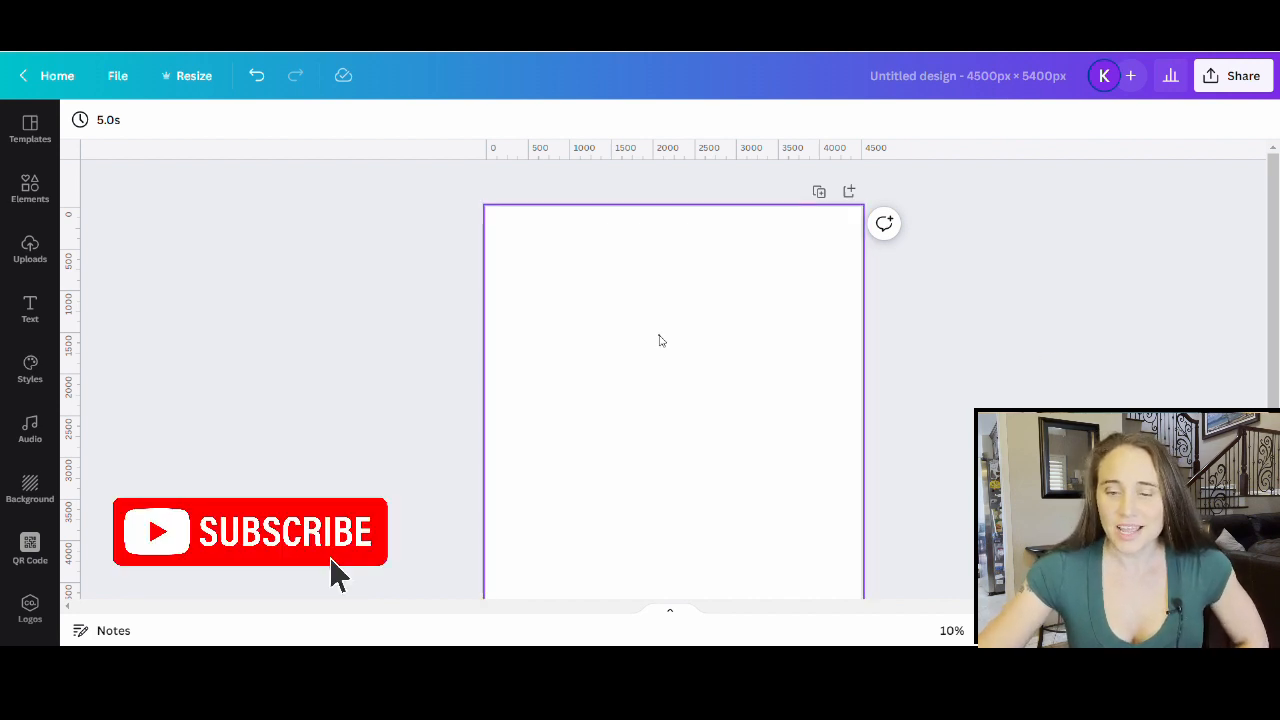
Set the blank page's background colour to black from the default colours
left_click(659, 341)
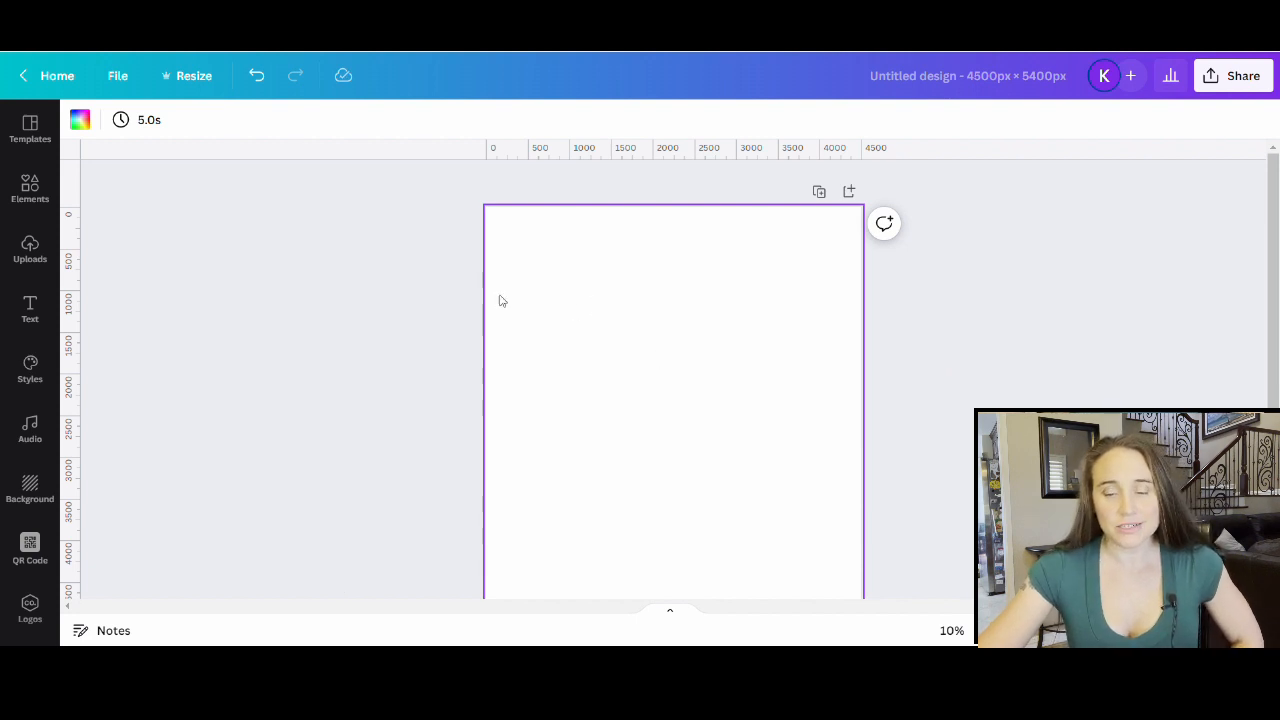
left_click(80, 121)
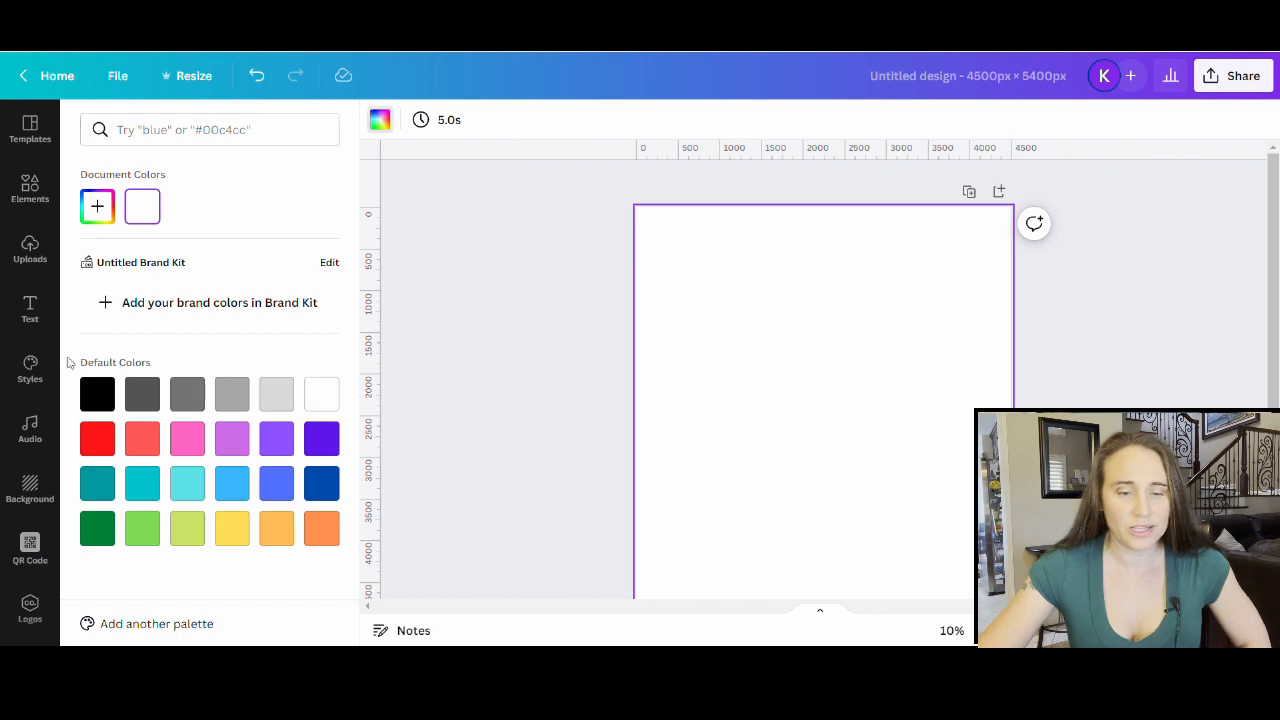
left_click(98, 398)
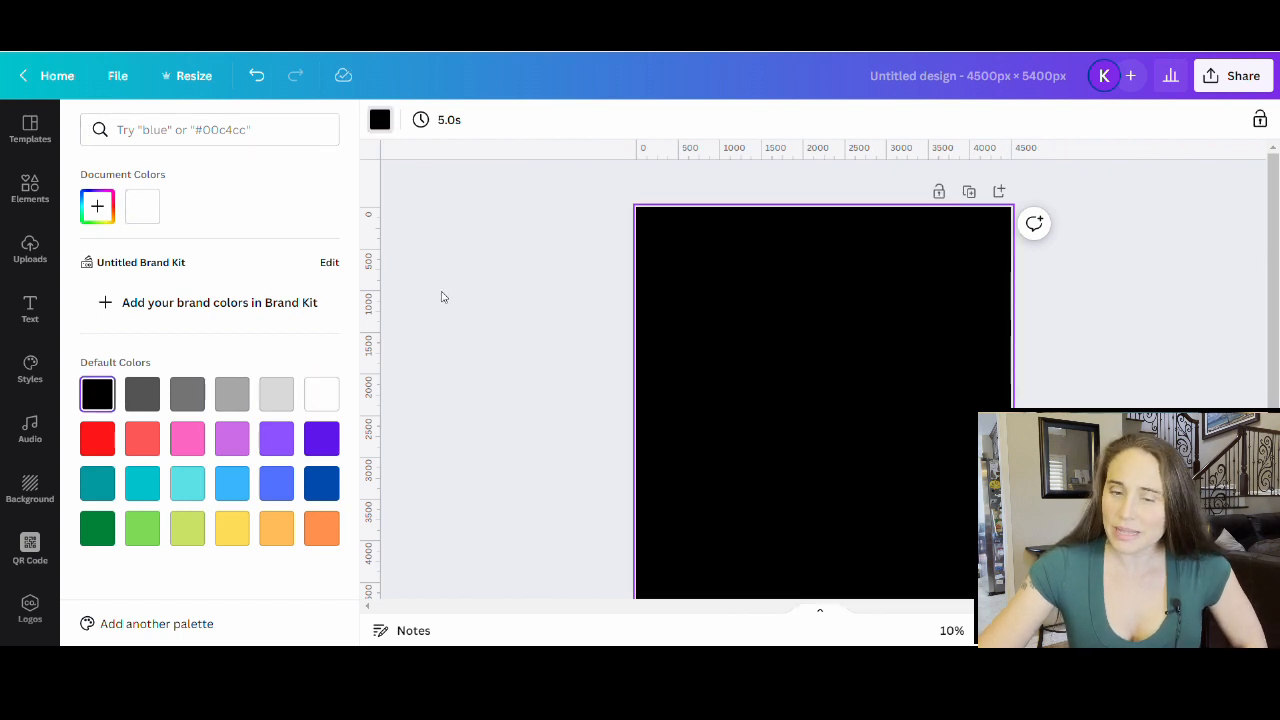
left_click(443, 297)
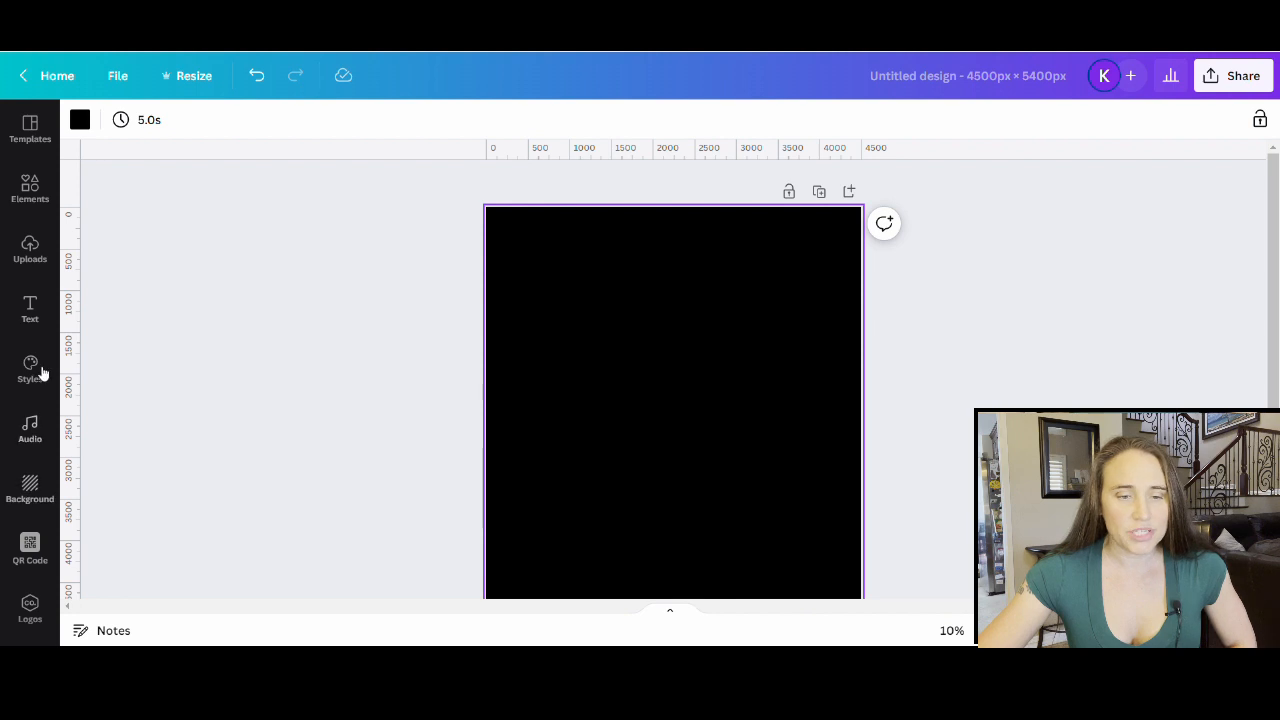
Search the elements library for "blur" and narrow the search to "White blur"
left_click(29, 190)
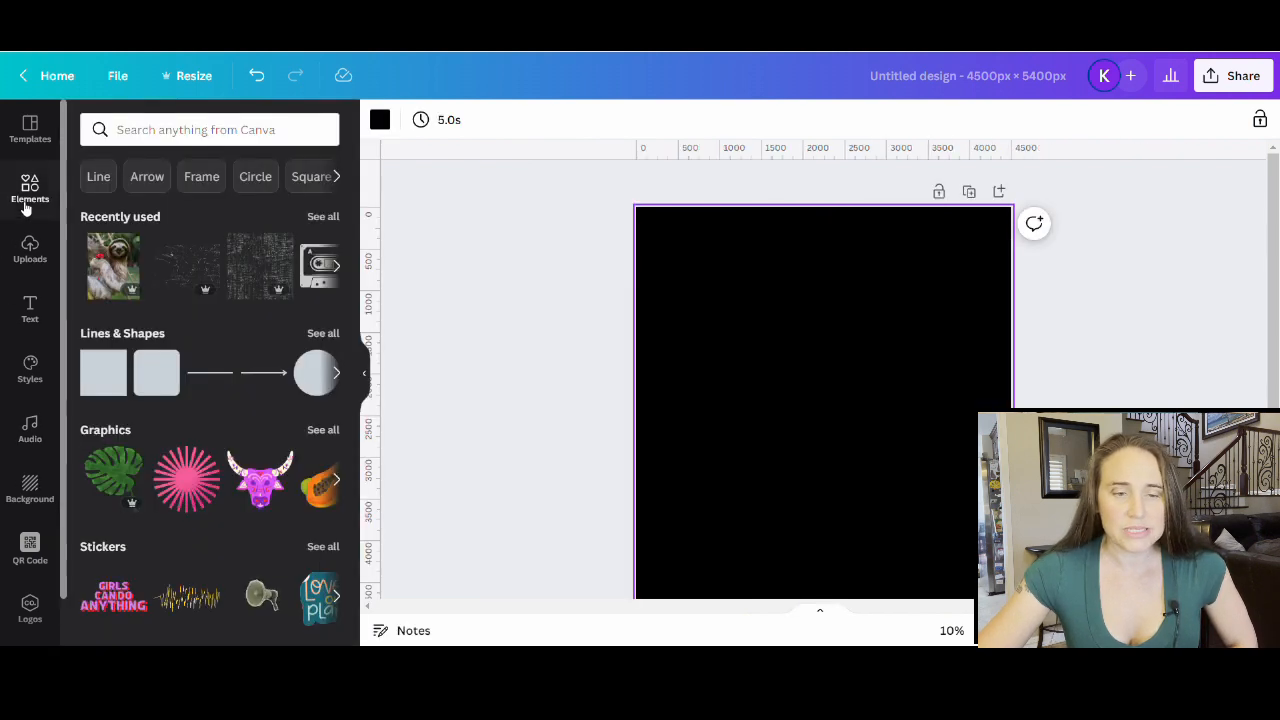
left_click(189, 130)
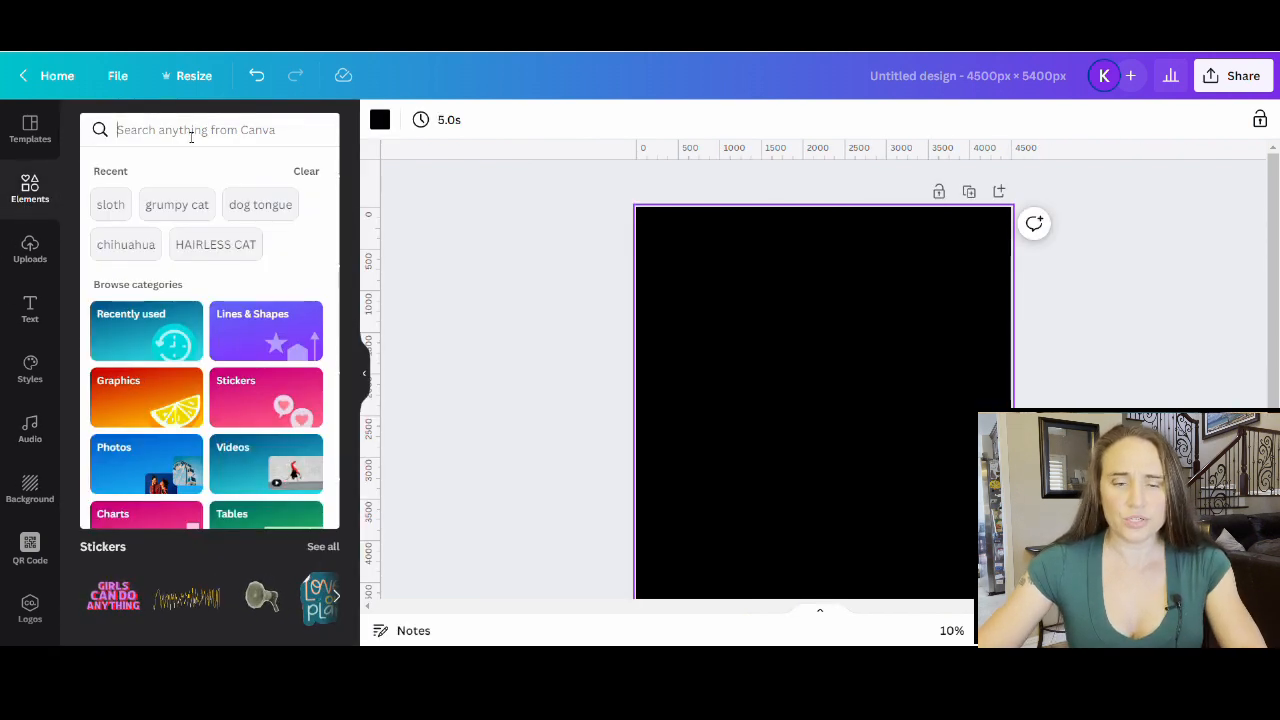
type("blu")
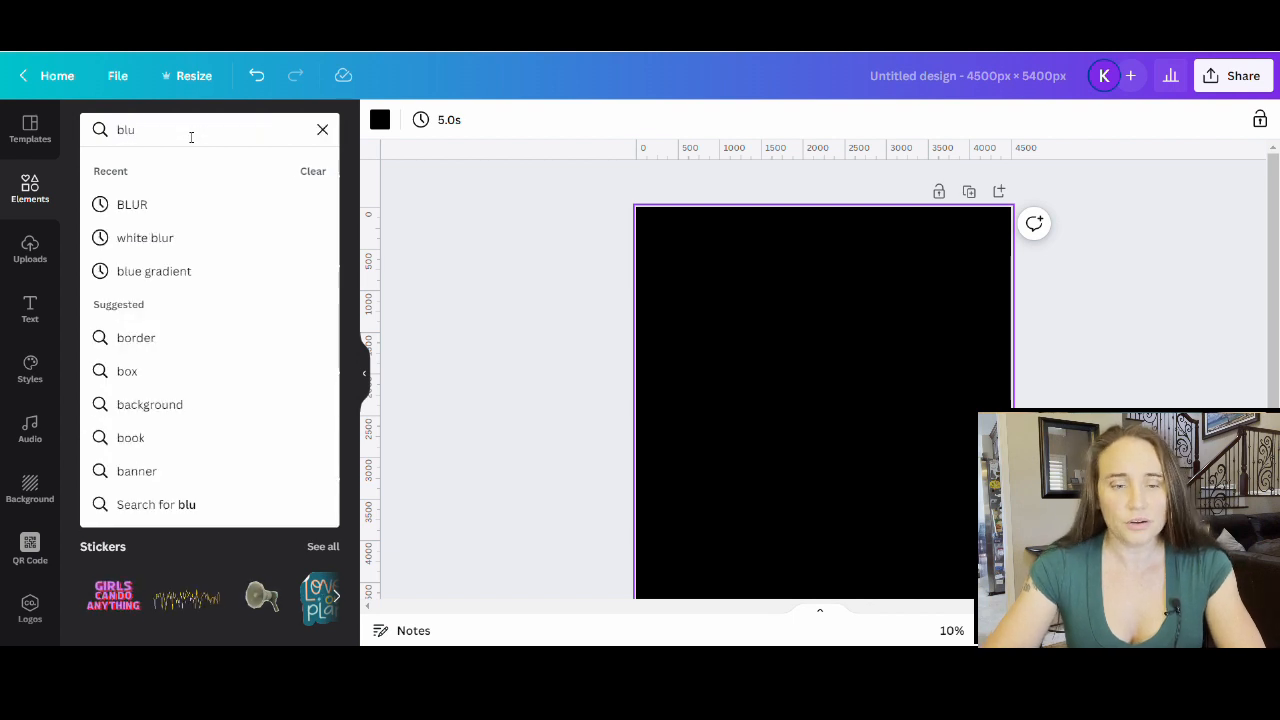
type("r")
key("Return")
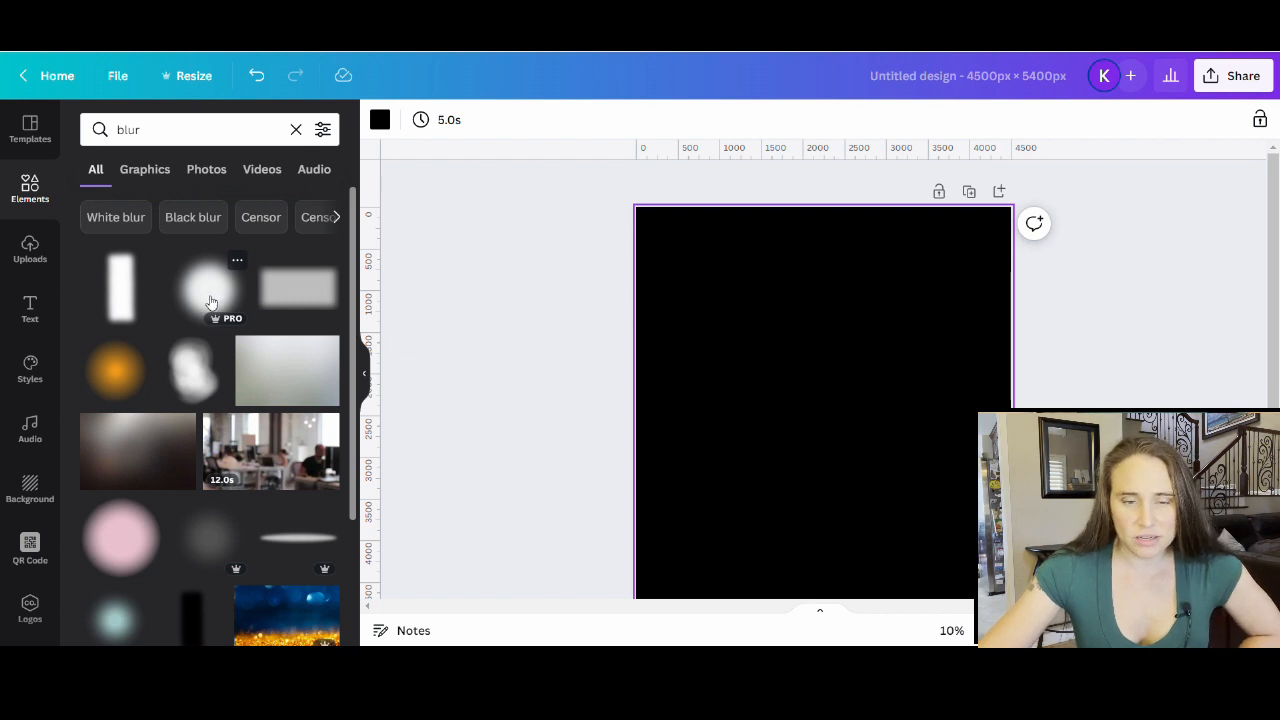
left_click(120, 220)
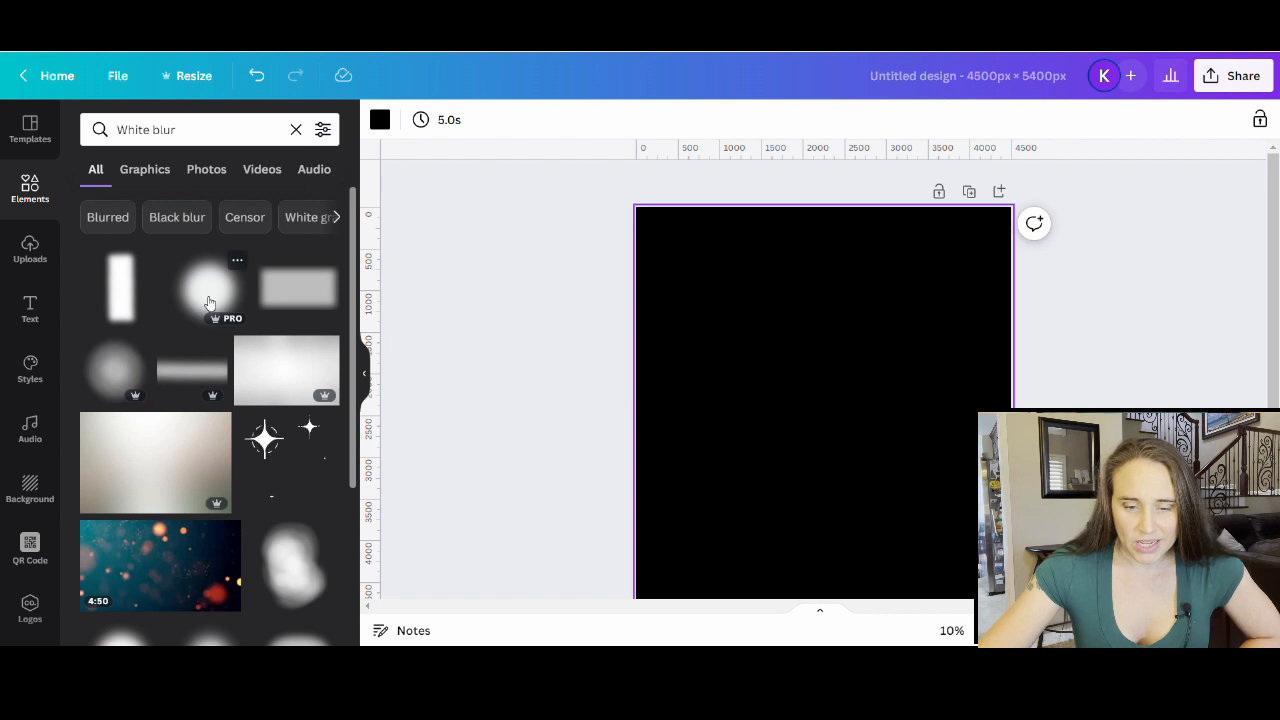
Try a bright white glowing circle graphic in the upper part of the page, and delete it
scroll(210, 290, "down", 5)
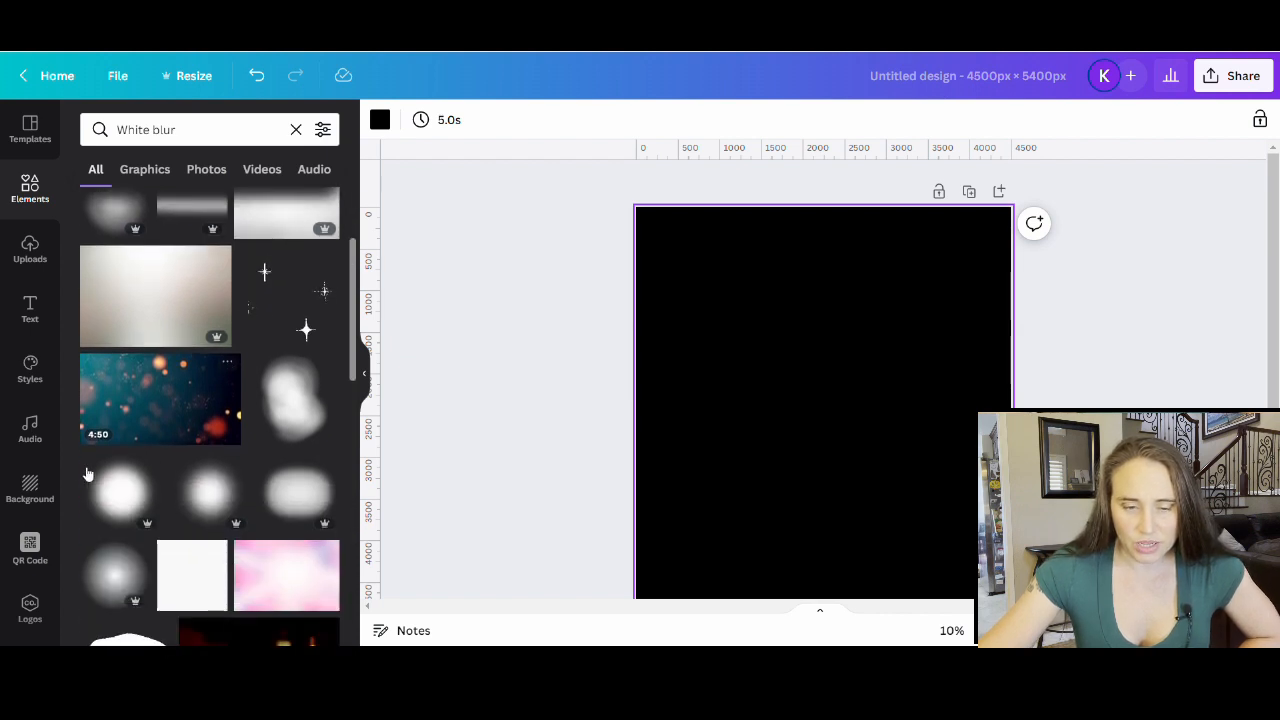
scroll(194, 411, "down", 1)
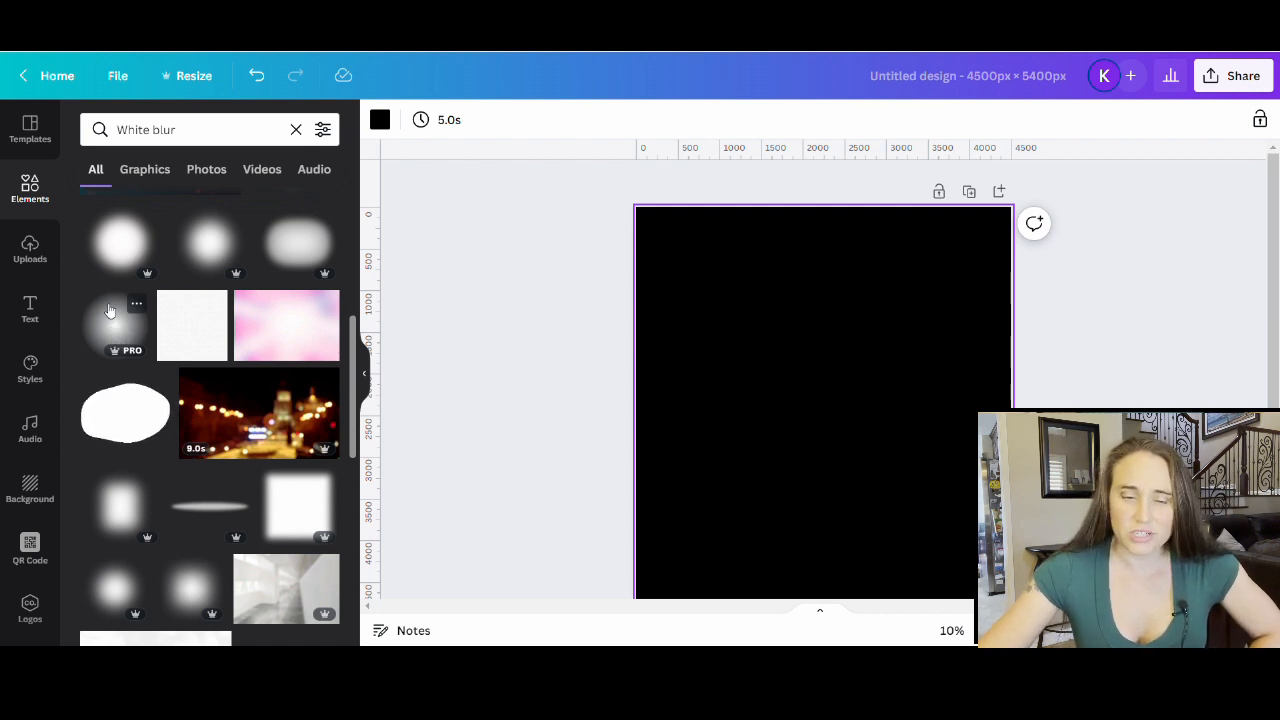
scroll(164, 306, "down", 5)
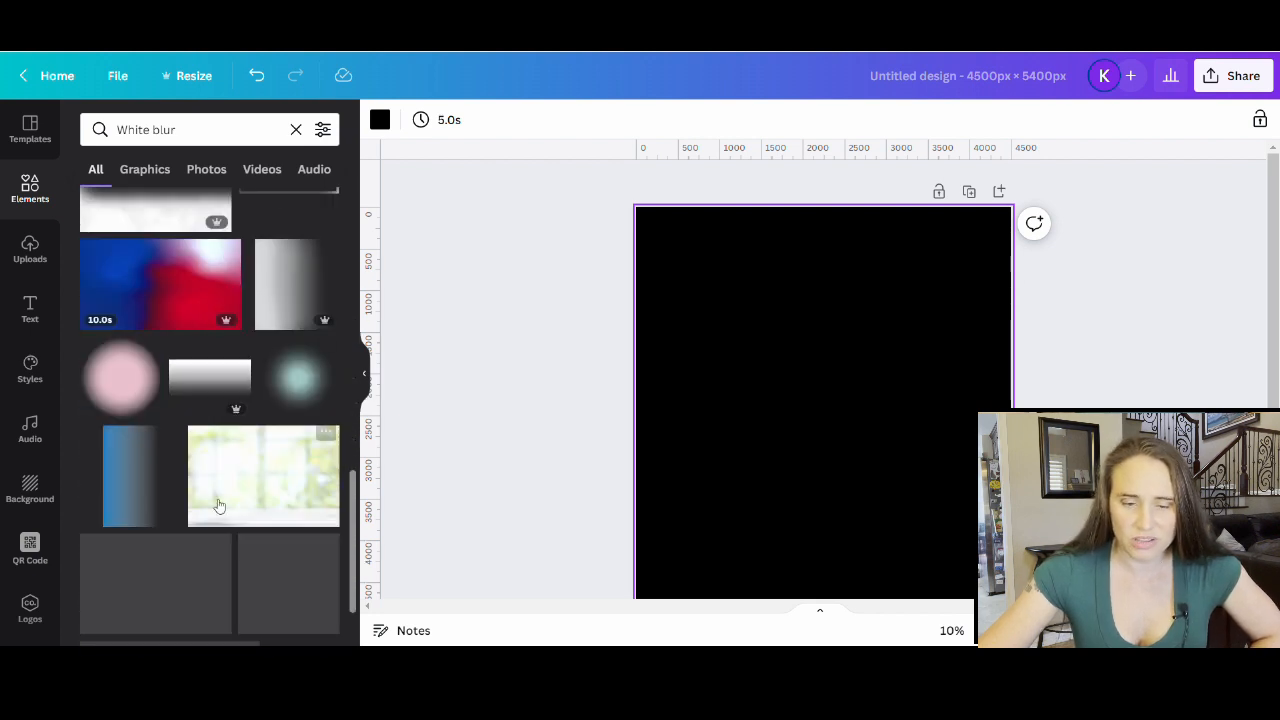
scroll(139, 407, "down", 4)
scroll(139, 407, "down", 4)
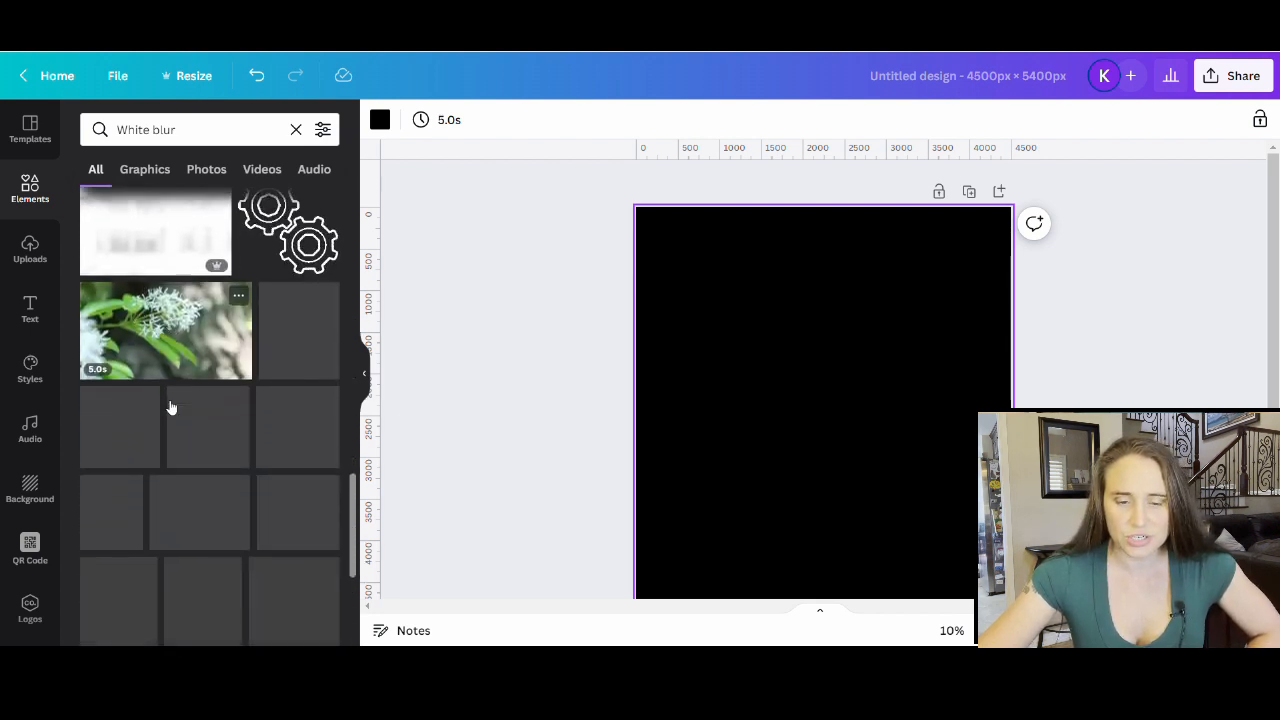
scroll(173, 407, "down", 3)
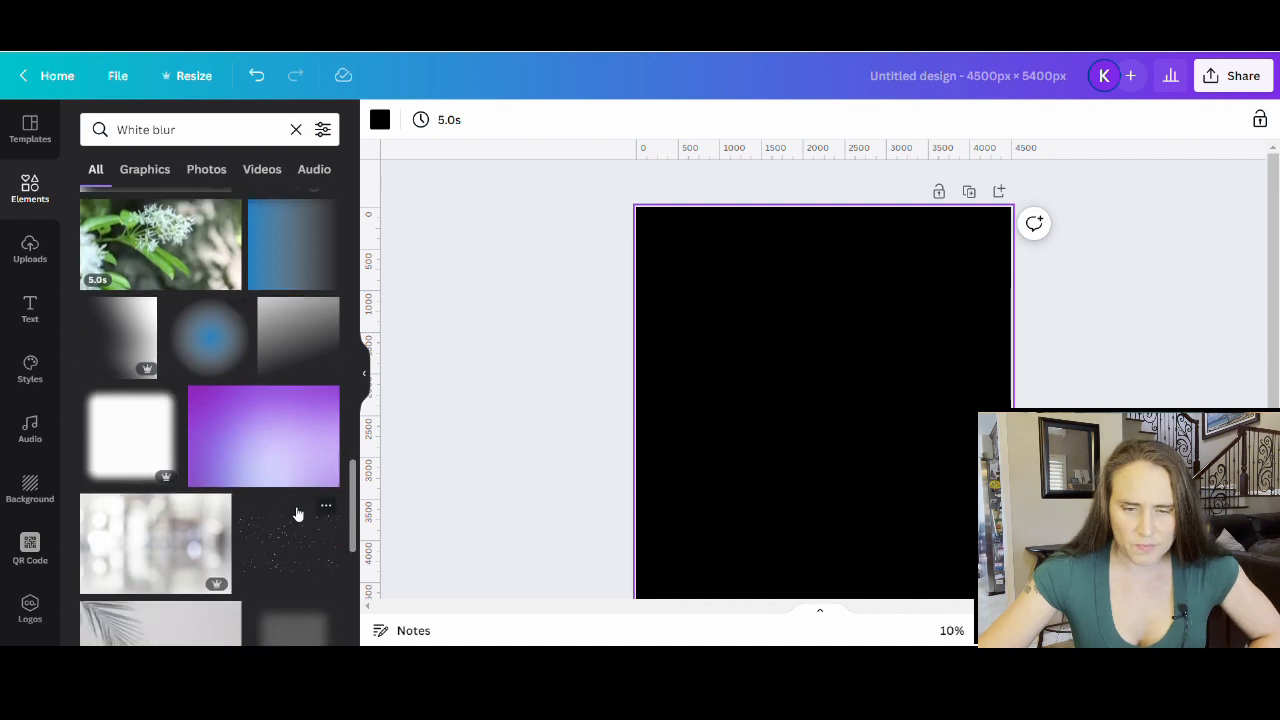
scroll(271, 463, "up", 2)
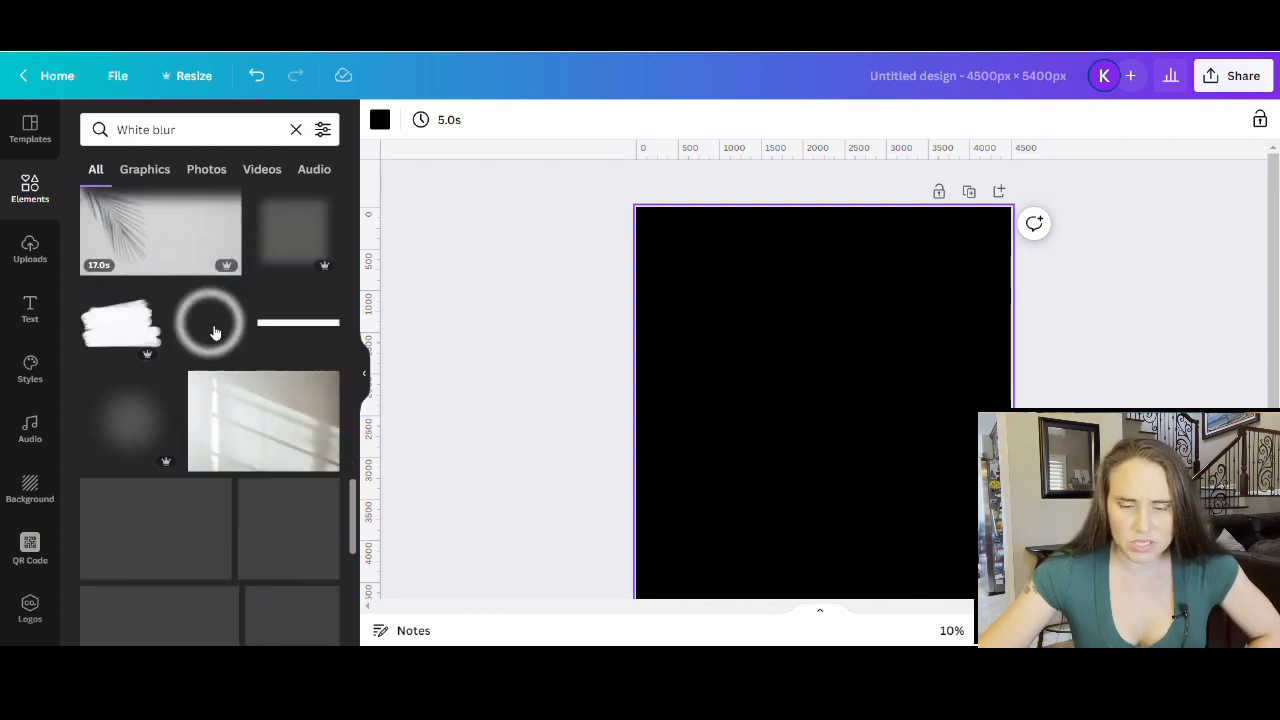
scroll(208, 345, "down", 4)
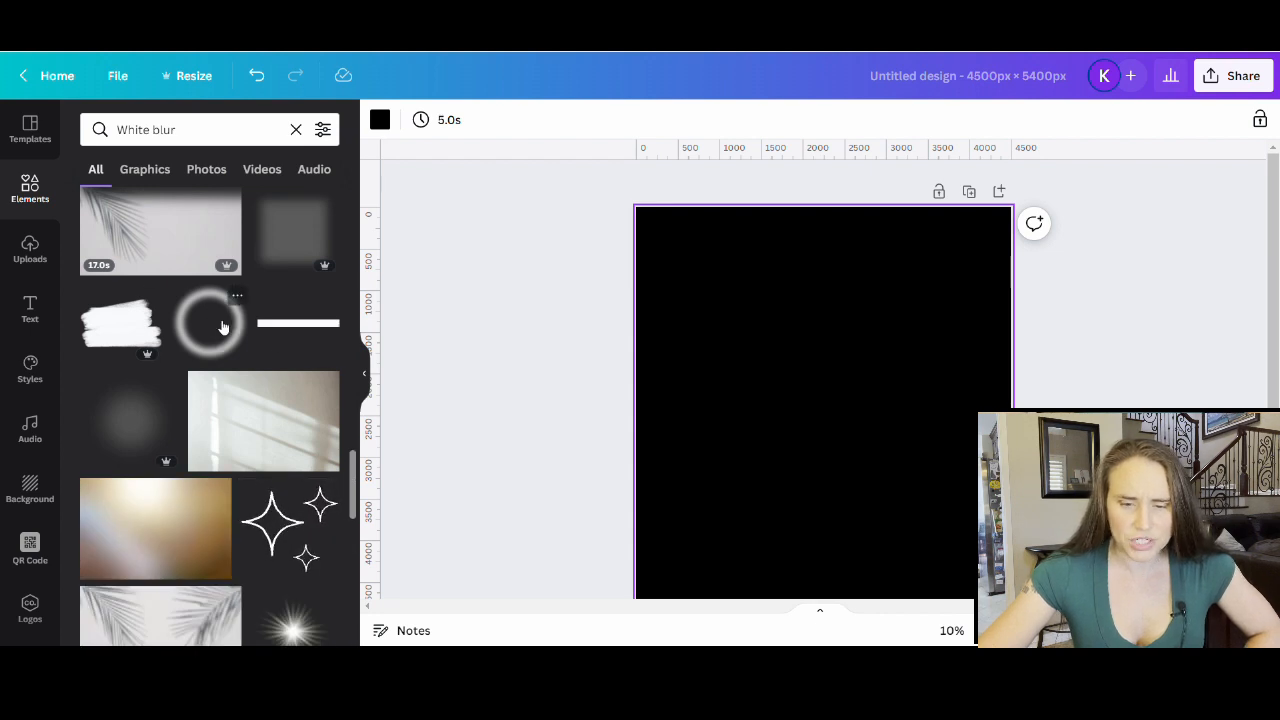
scroll(181, 470, "down", 3)
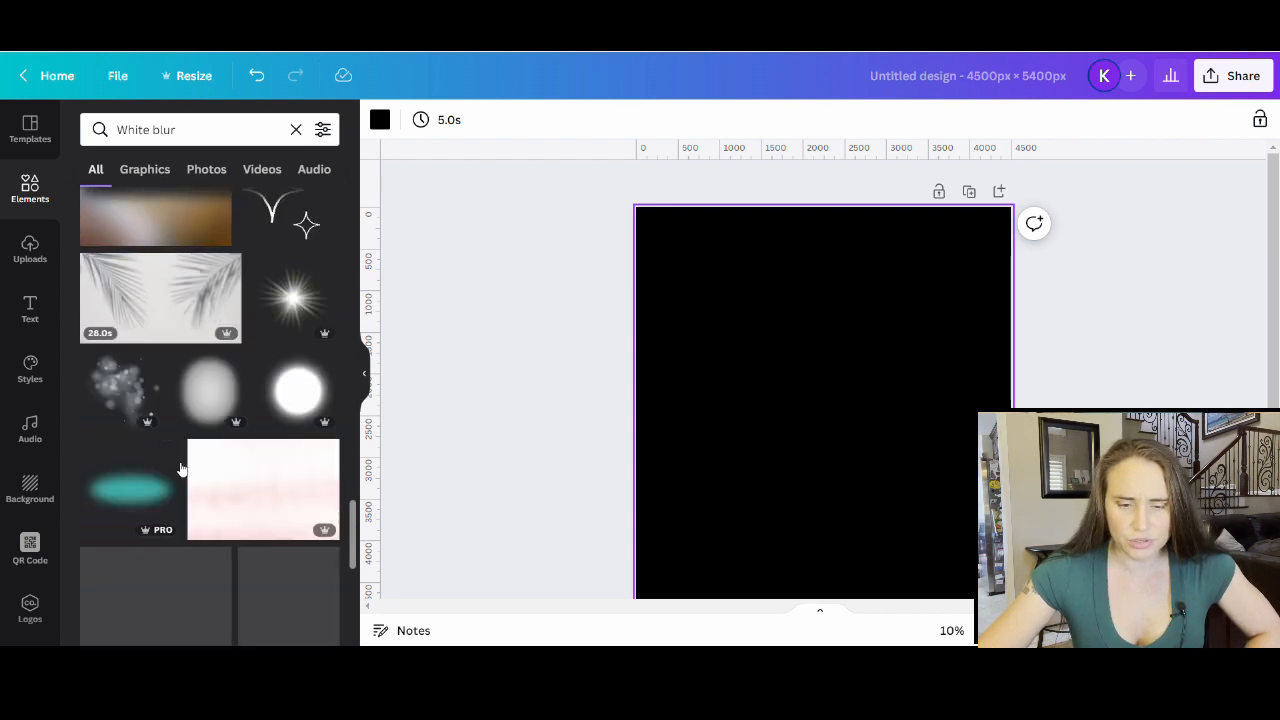
left_click(296, 392)
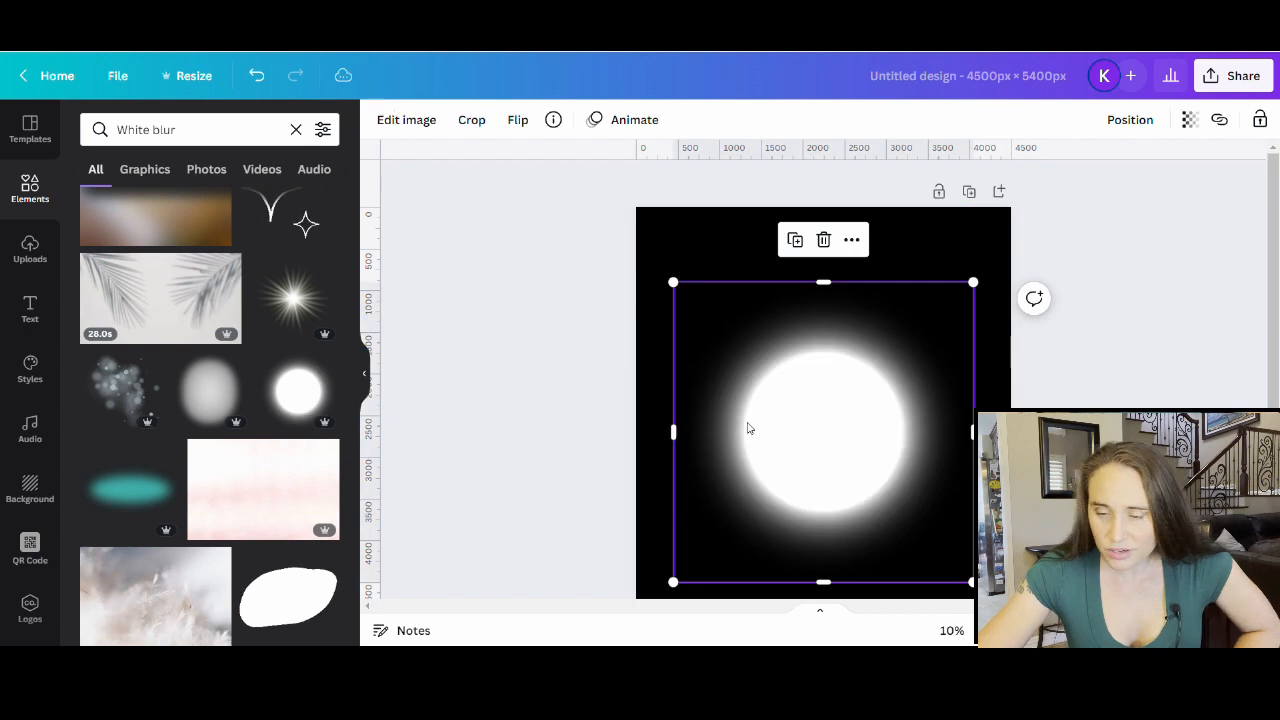
left_click_drag(817, 461, 814, 372)
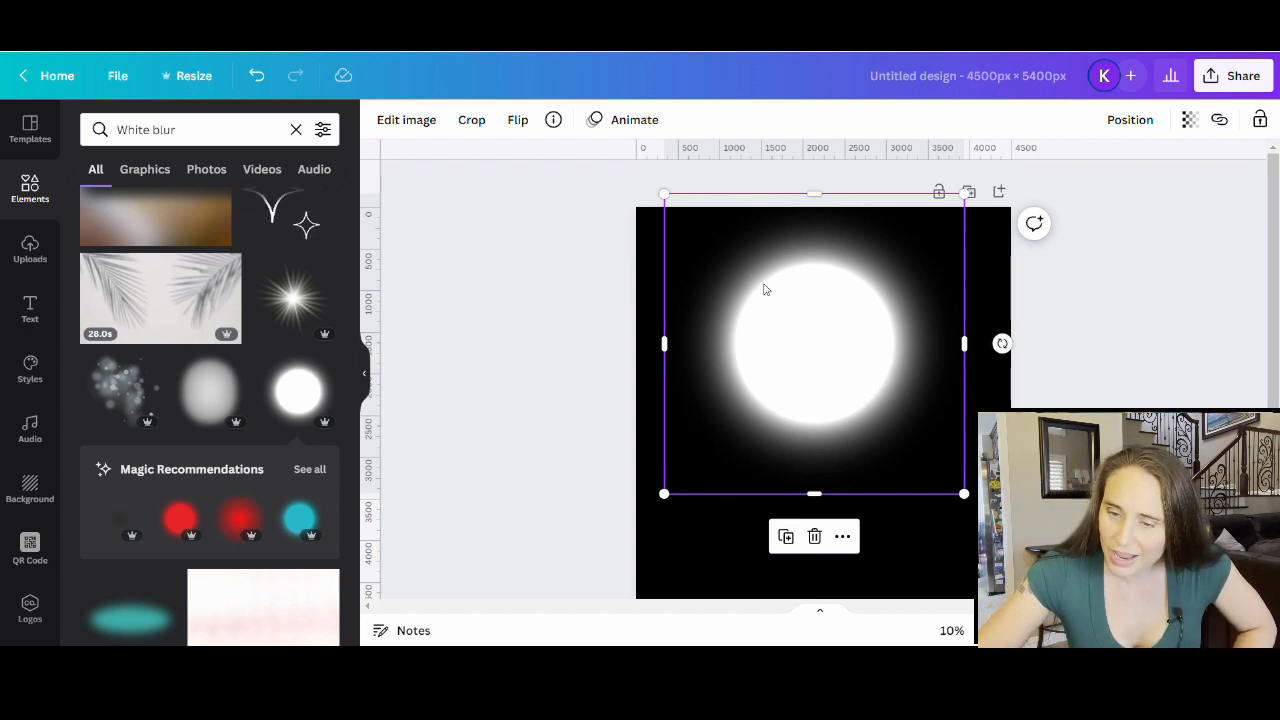
key("Delete")
Add the round blurred gradient with a blue centre from the "White blur" results to the page
scroll(110, 451, "down", 3)
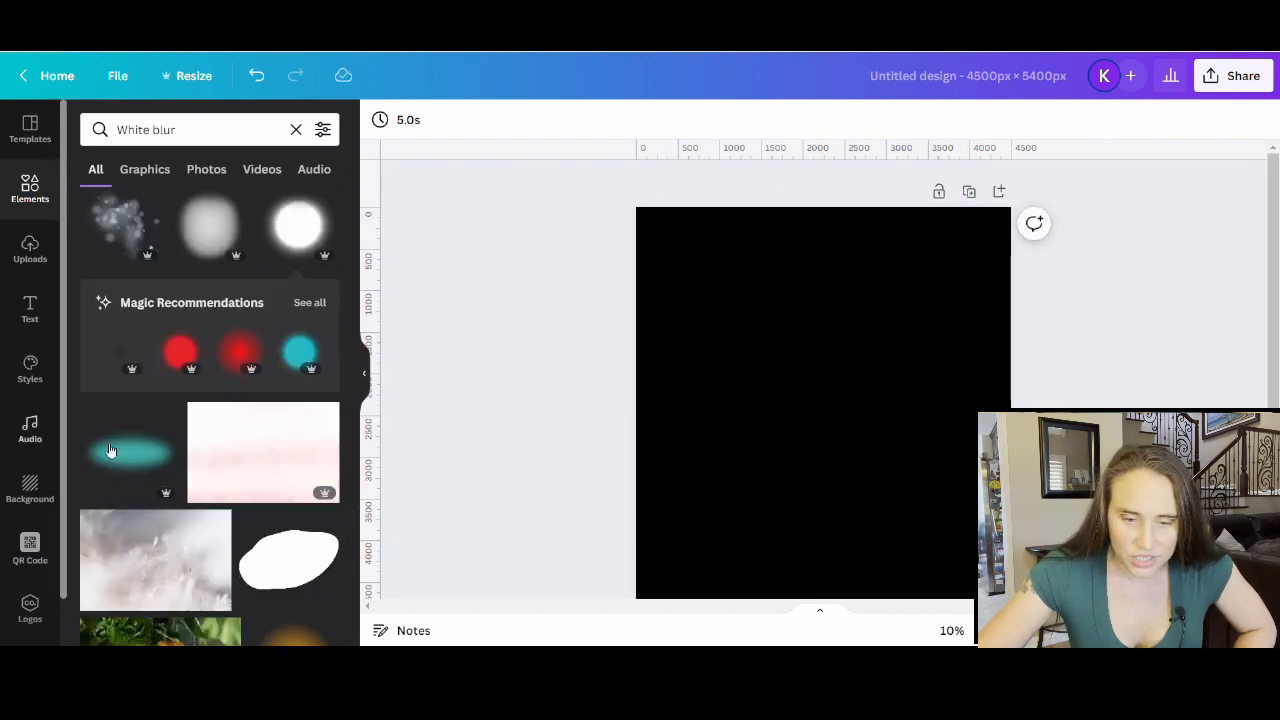
scroll(155, 430, "down", 6)
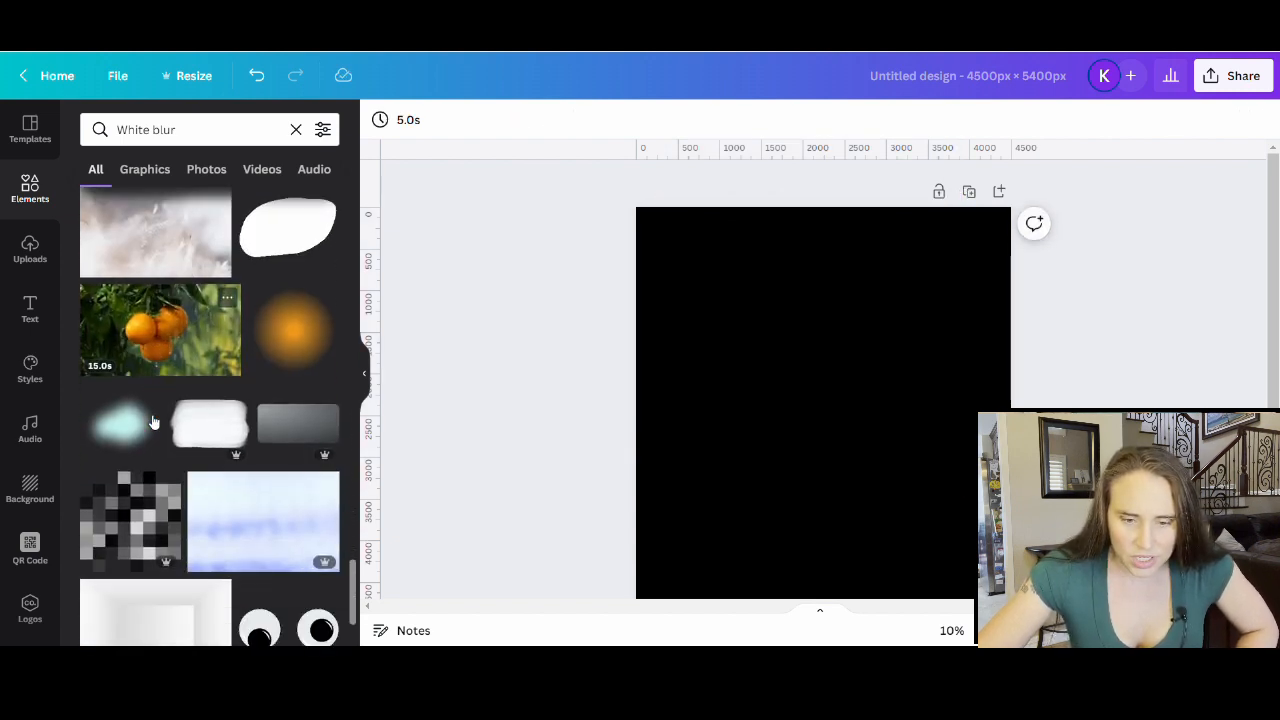
scroll(153, 423, "down", 3)
scroll(182, 428, "down", 6)
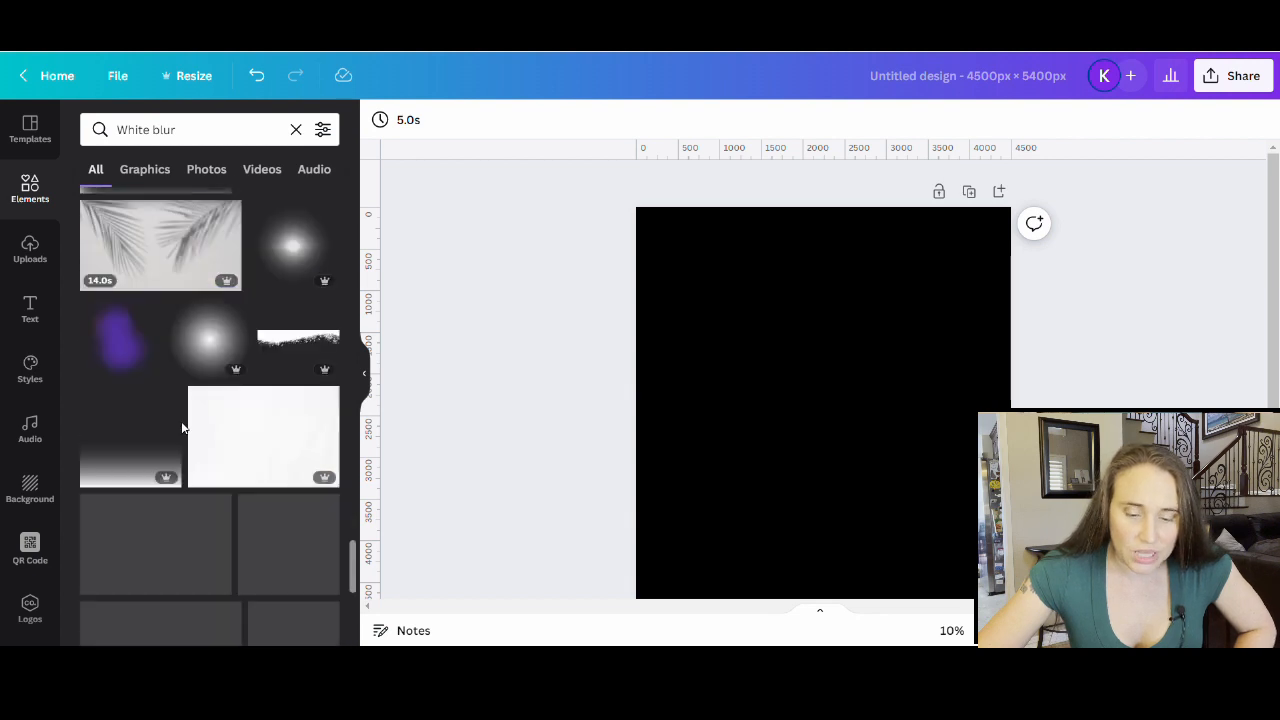
scroll(198, 490, "down", 5)
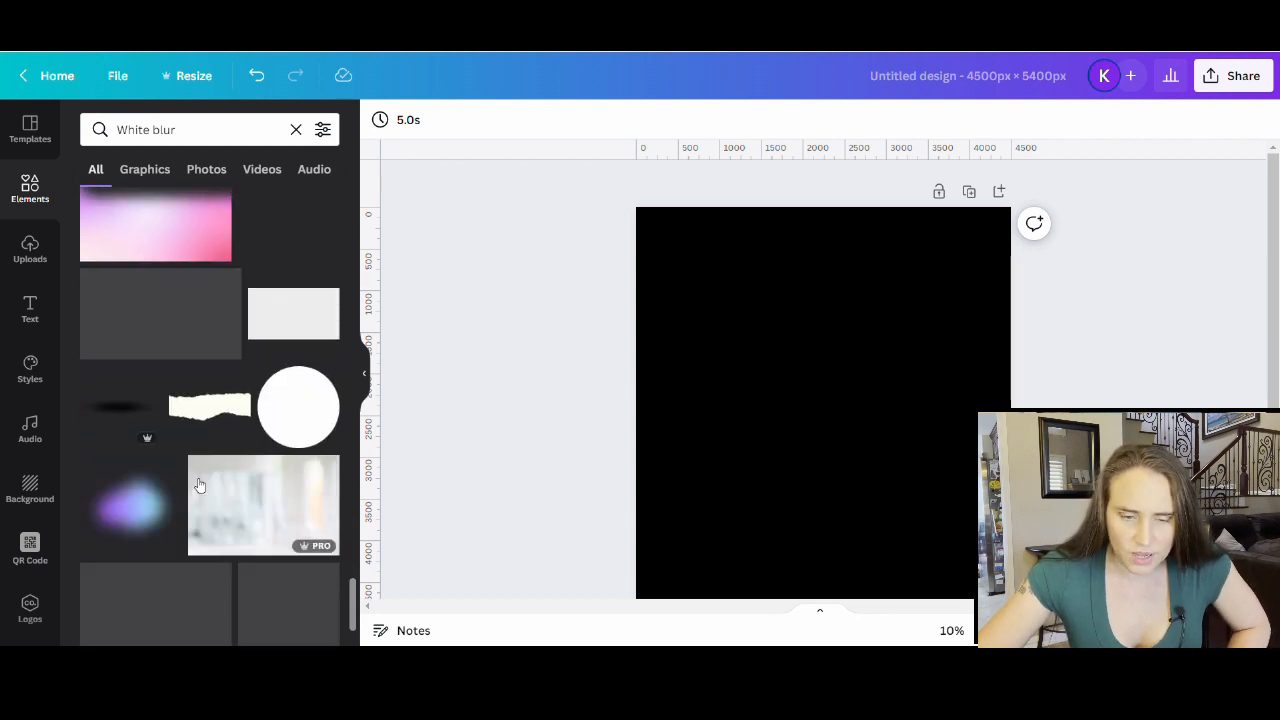
scroll(200, 470, "down", 3)
scroll(208, 452, "up", 10)
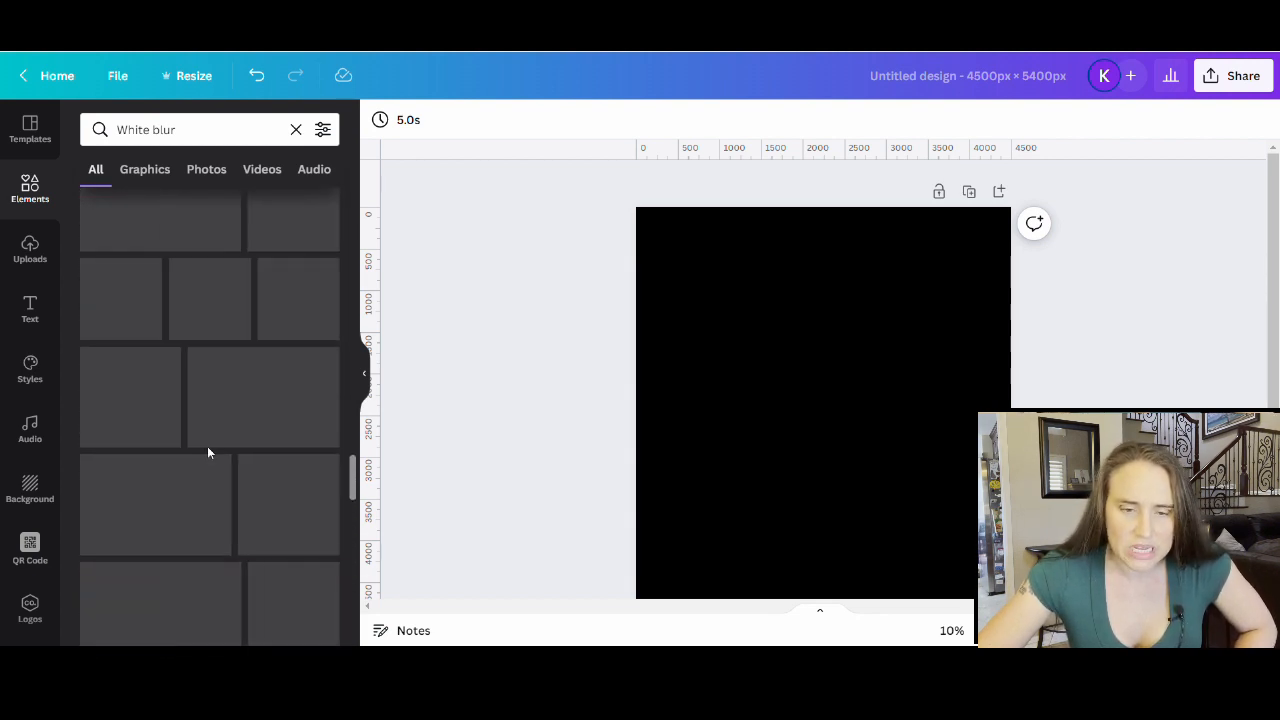
scroll(275, 443, "up", 3)
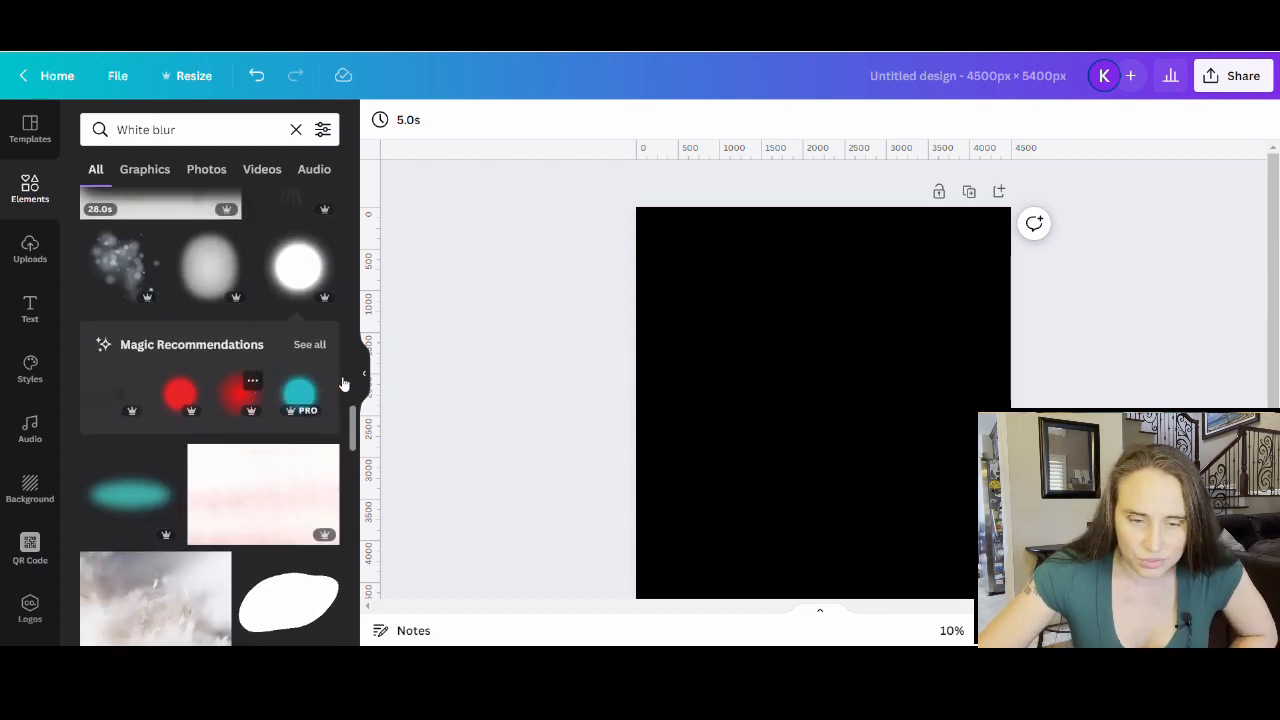
scroll(225, 515, "up", 4)
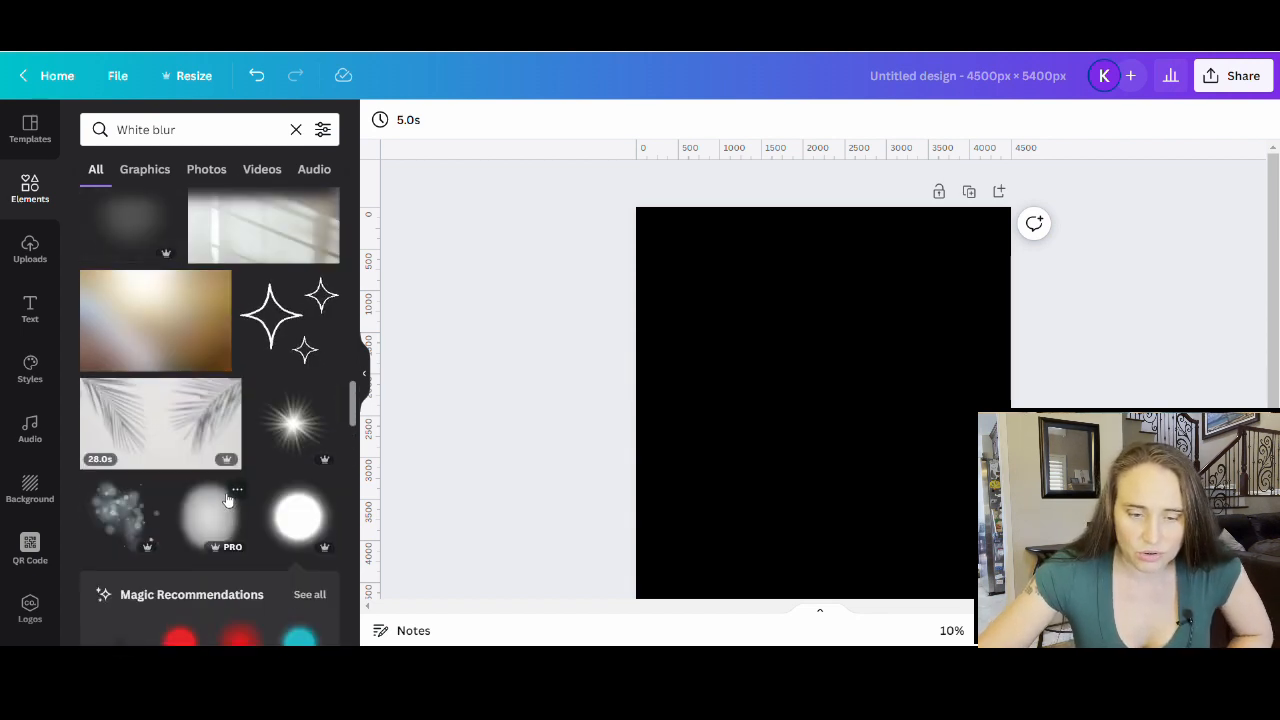
scroll(250, 505, "up", 5)
scroll(277, 494, "up", 5)
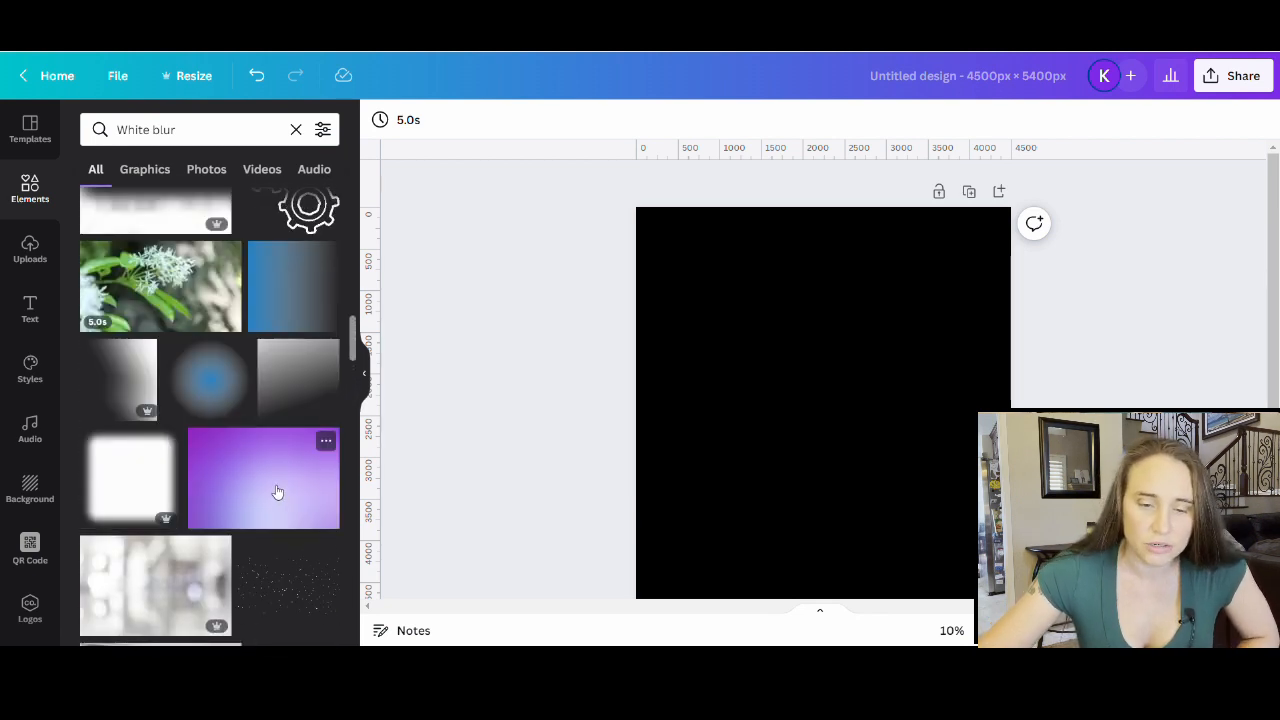
left_click(212, 378)
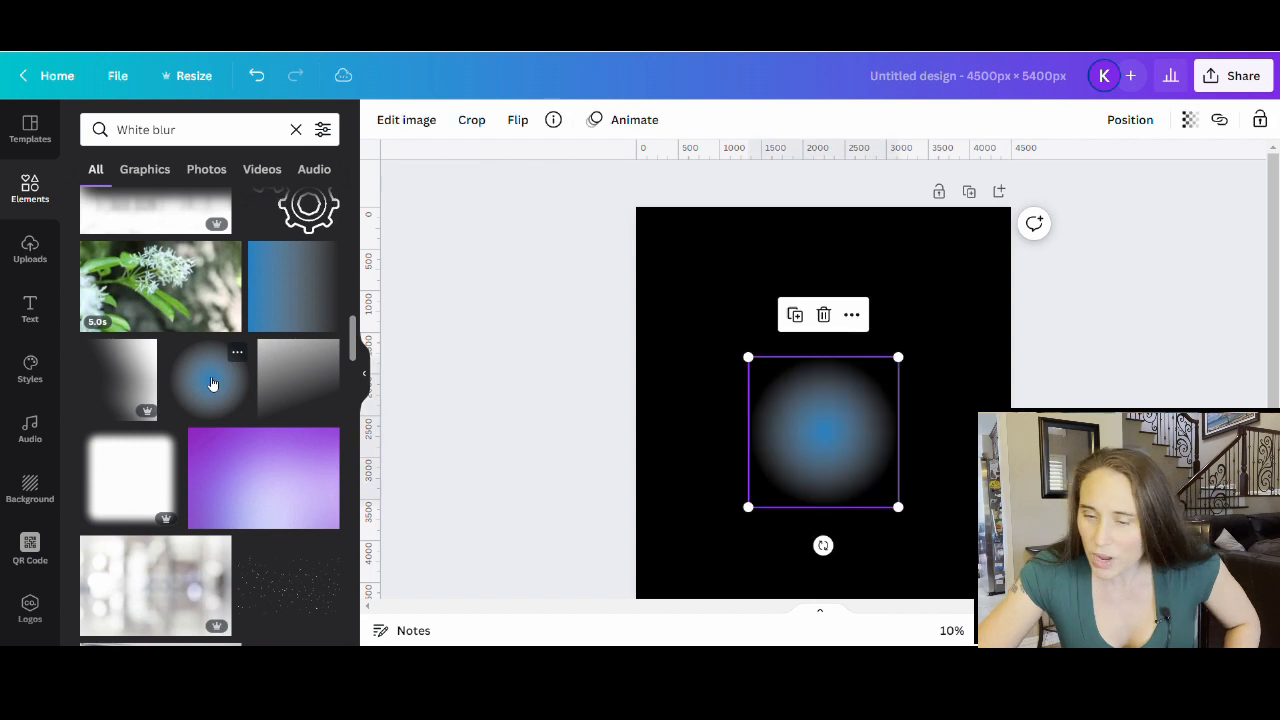
Enlarge the round gradient to the full 4500 px page width, aligned with the page's upper edge
left_click_drag(898, 357, 1090, 258)
left_click_drag(858, 408, 748, 389)
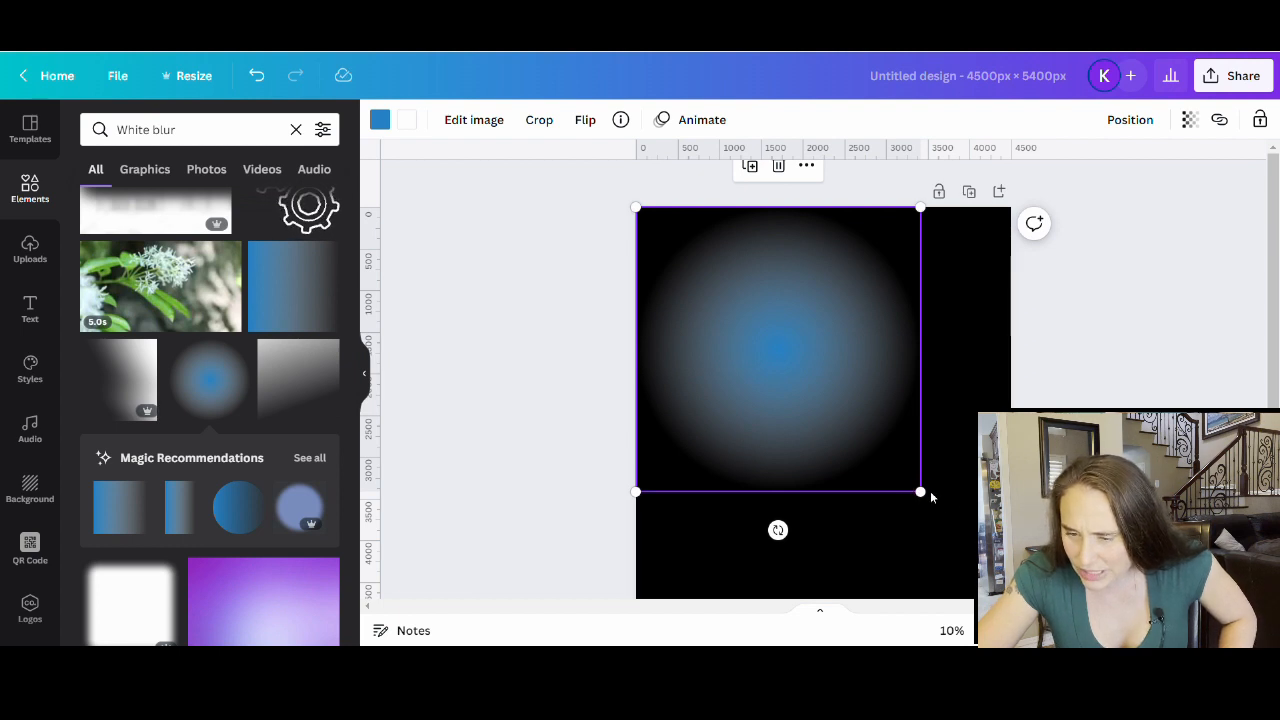
left_click_drag(921, 492, 1011, 581)
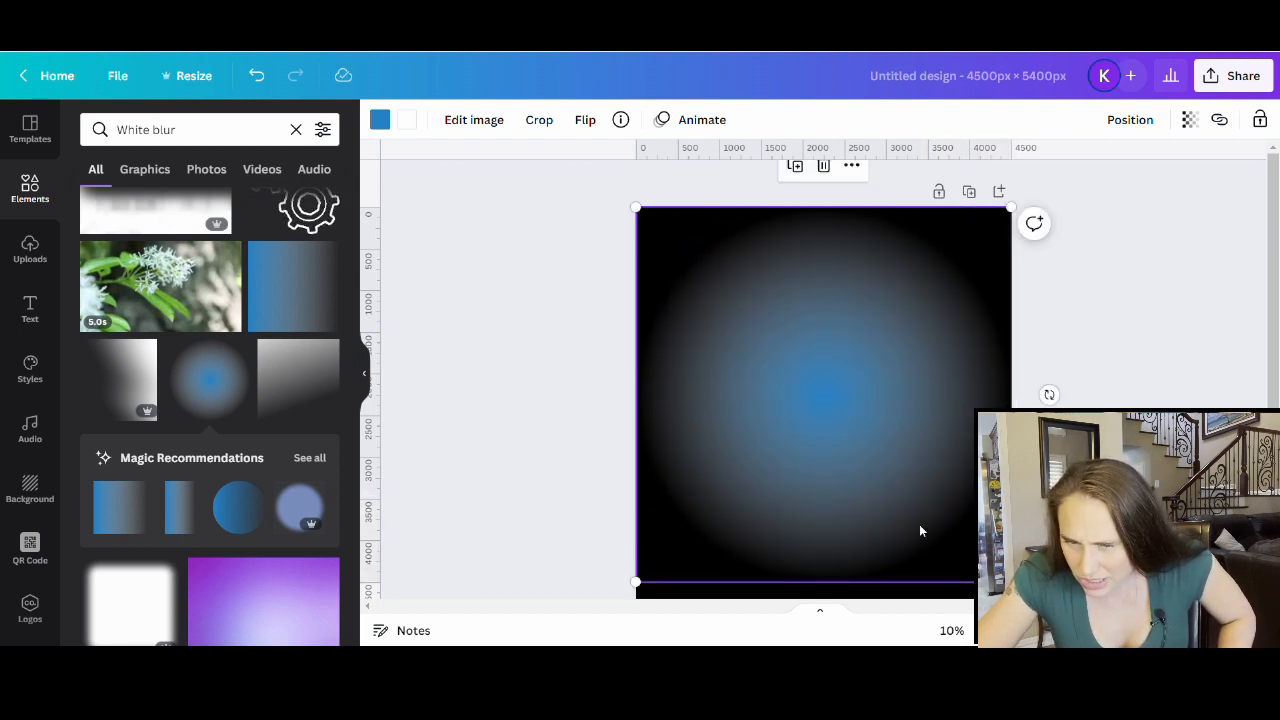
scroll(885, 343, "down", 3)
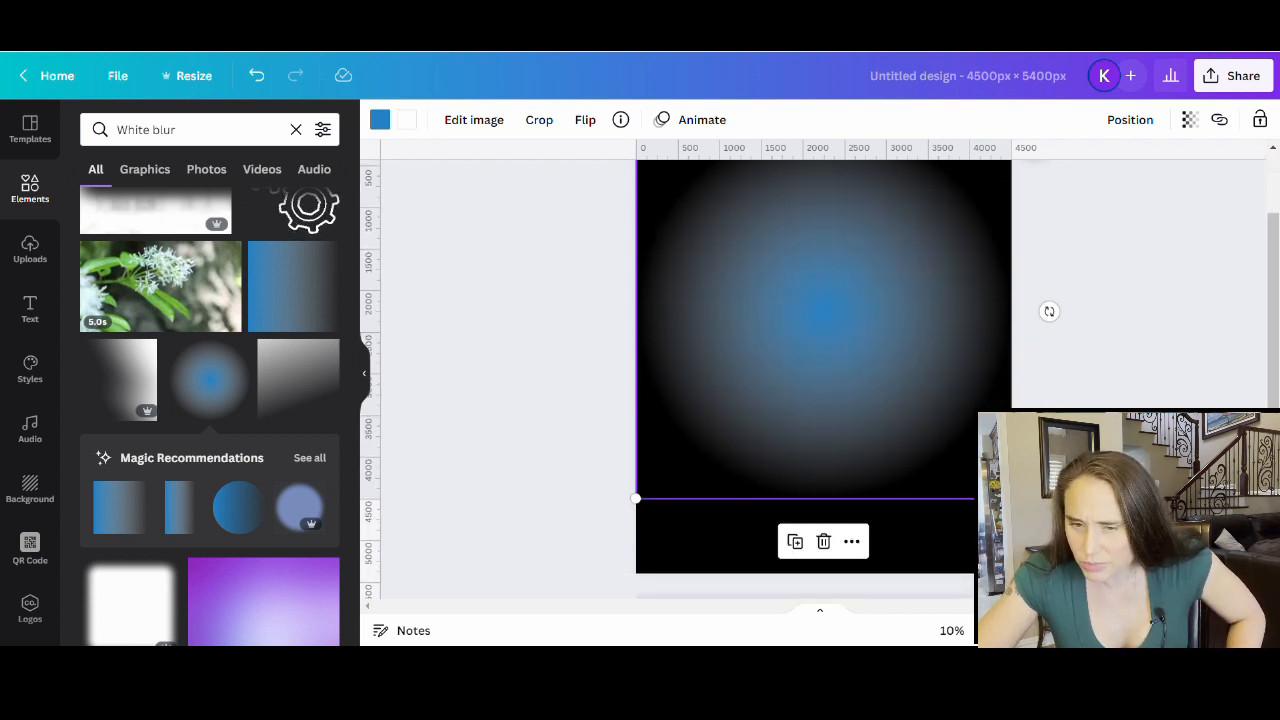
scroll(820, 380, "up", 3)
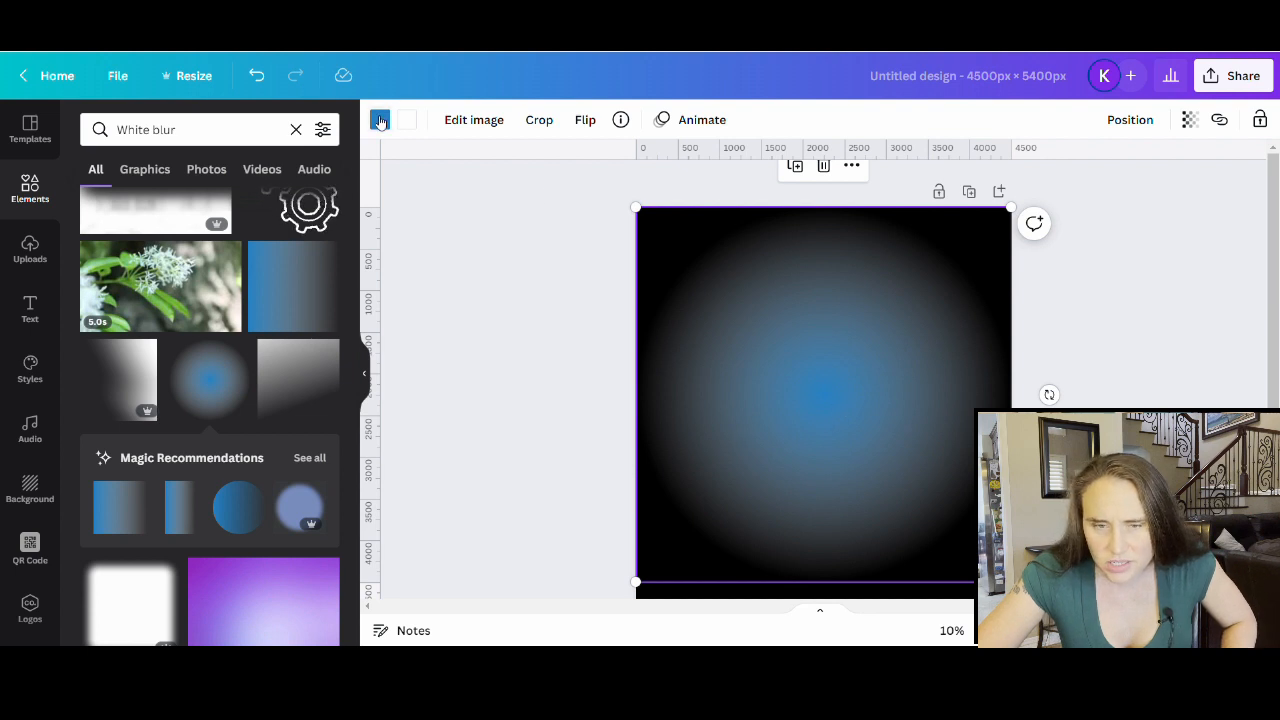
Try the document's blue as the round gradient's outer colour, and set it back to white
left_click(410, 120)
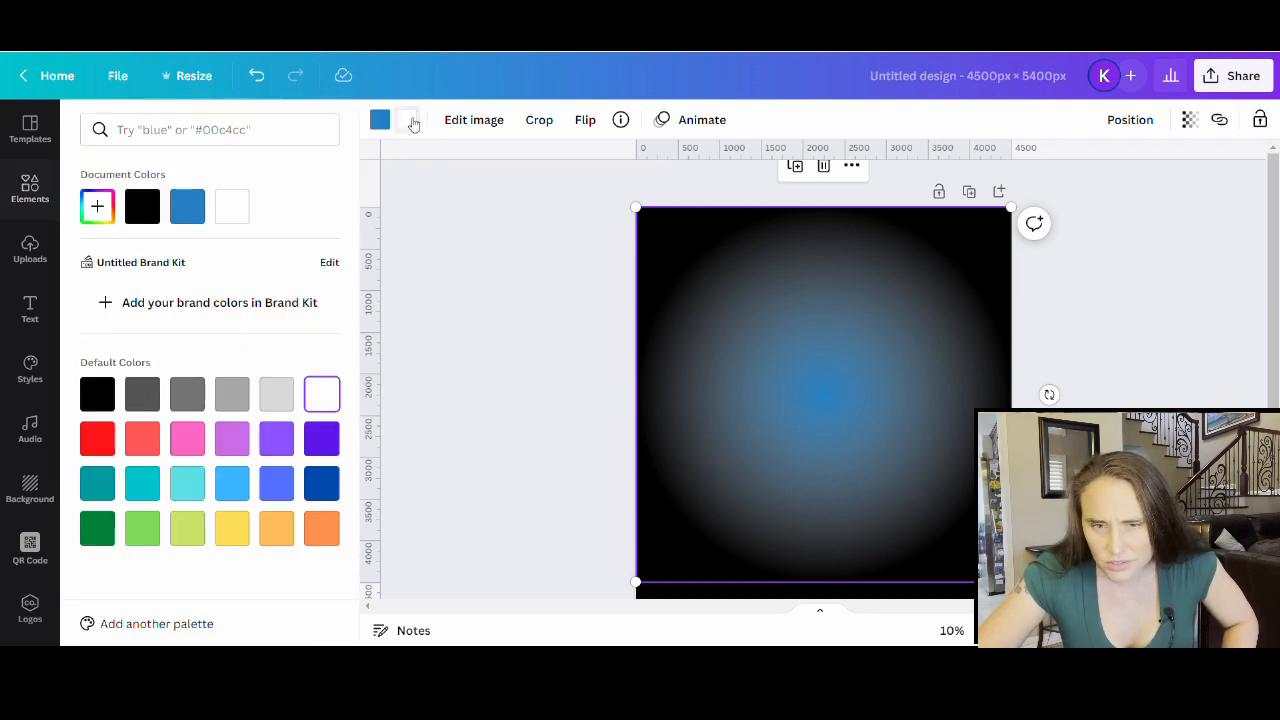
left_click(188, 212)
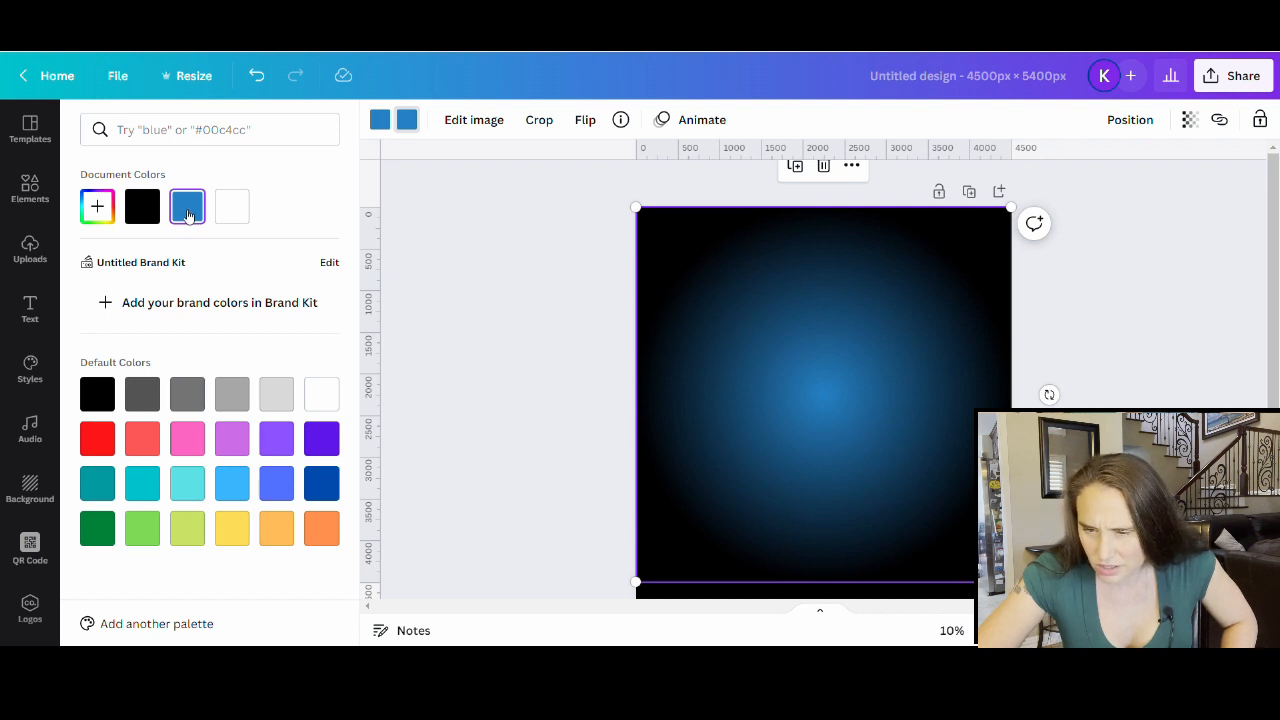
left_click(240, 210)
Change the round gradient's centre colour to the document's white
left_click(382, 120)
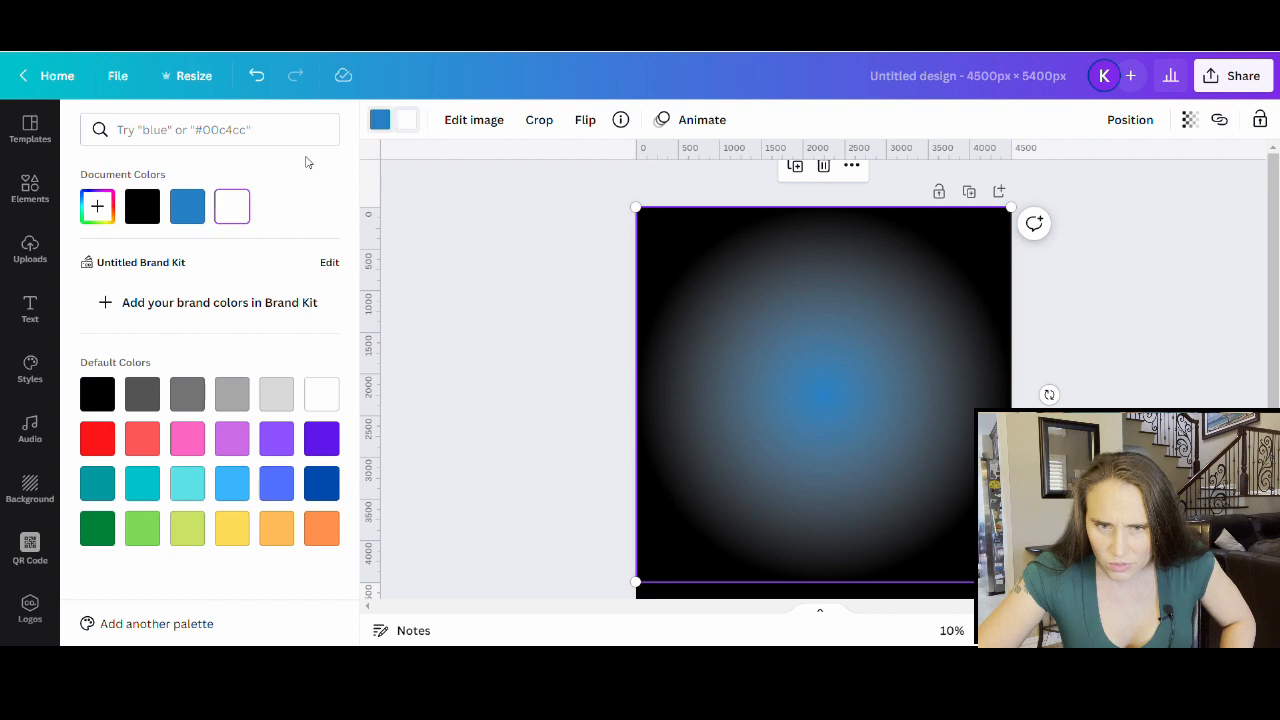
left_click(232, 206)
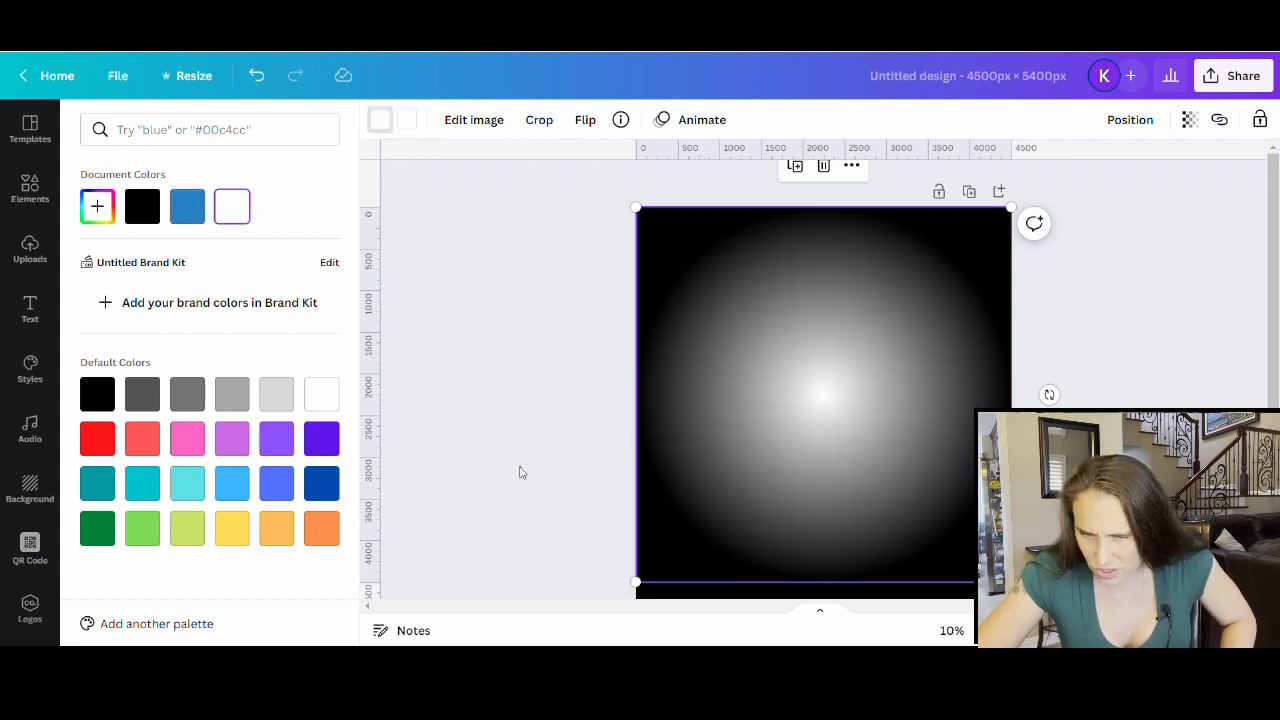
left_click(851, 429)
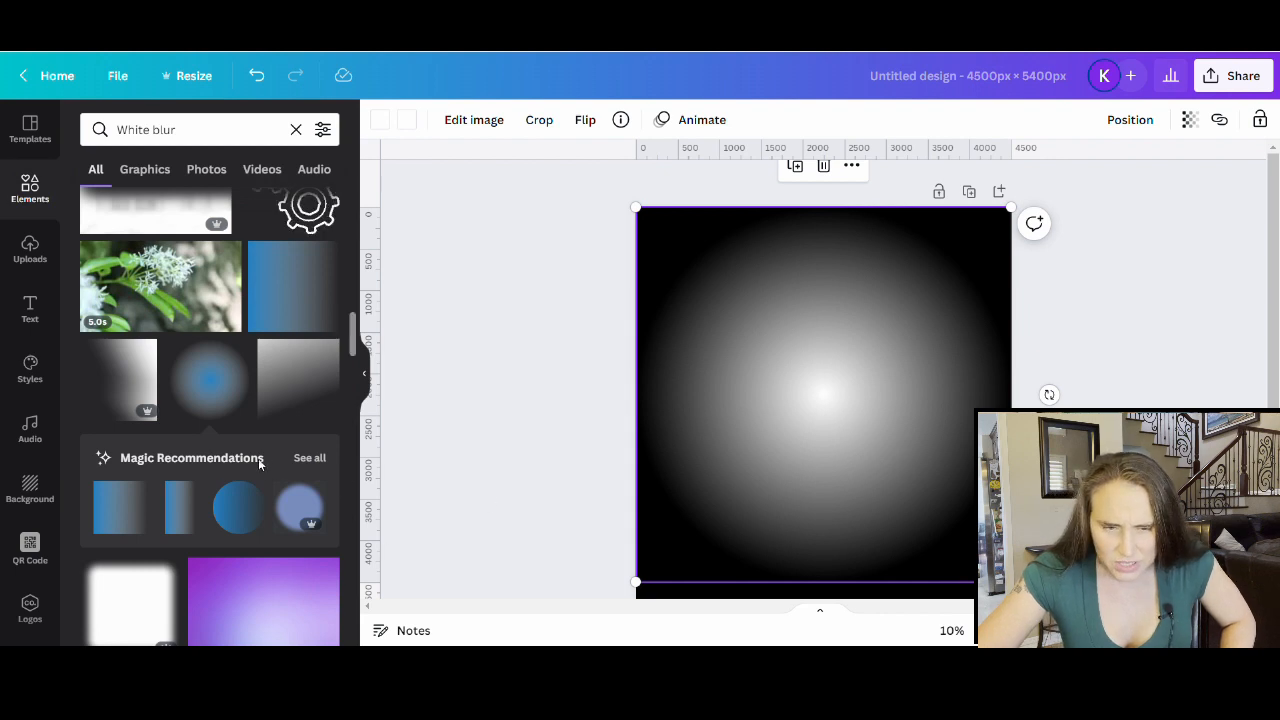
Browse back through the "White blur" results for a replacement, and delete the white round gradient from the page
scroll(259, 462, "up", 4)
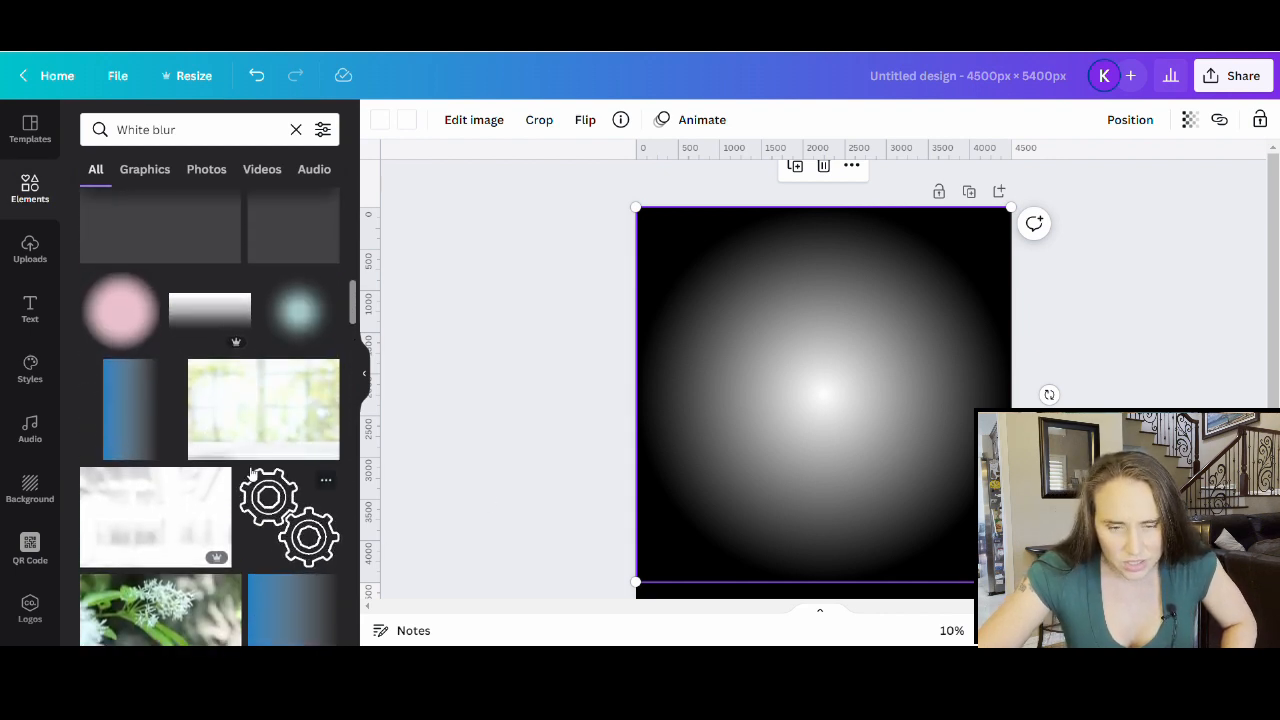
scroll(250, 472, "up", 5)
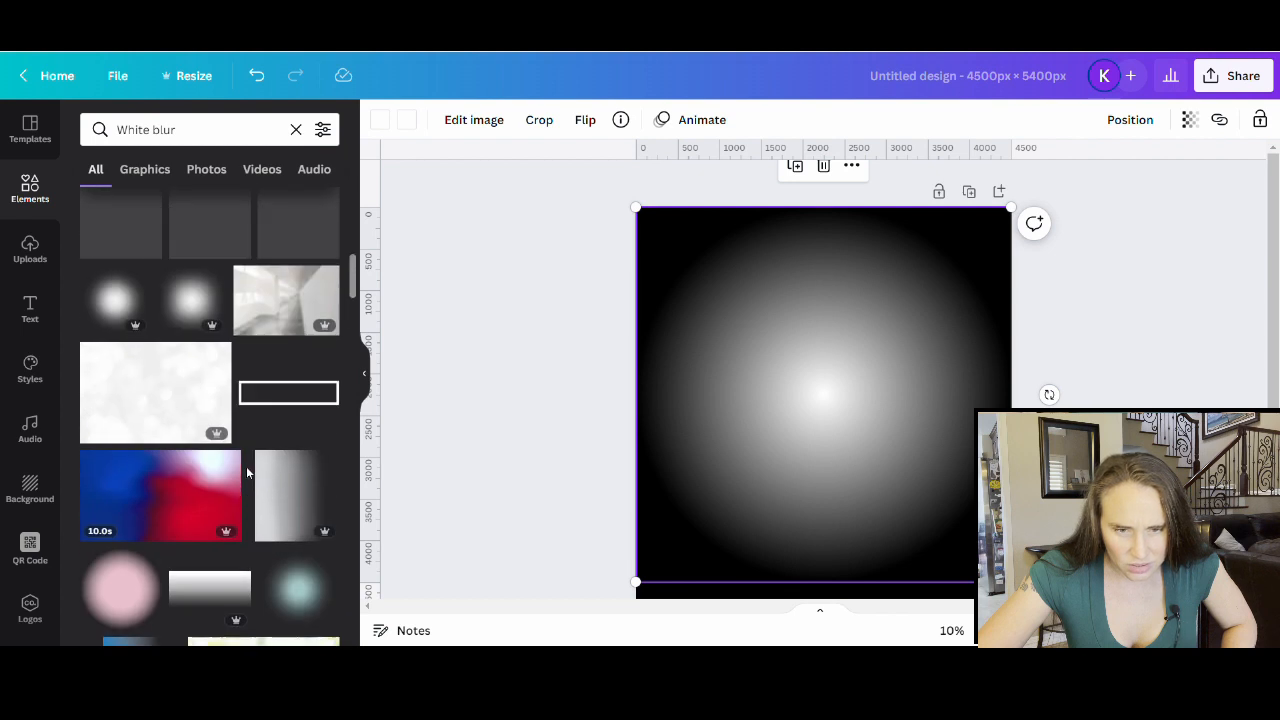
scroll(246, 466, "up", 1)
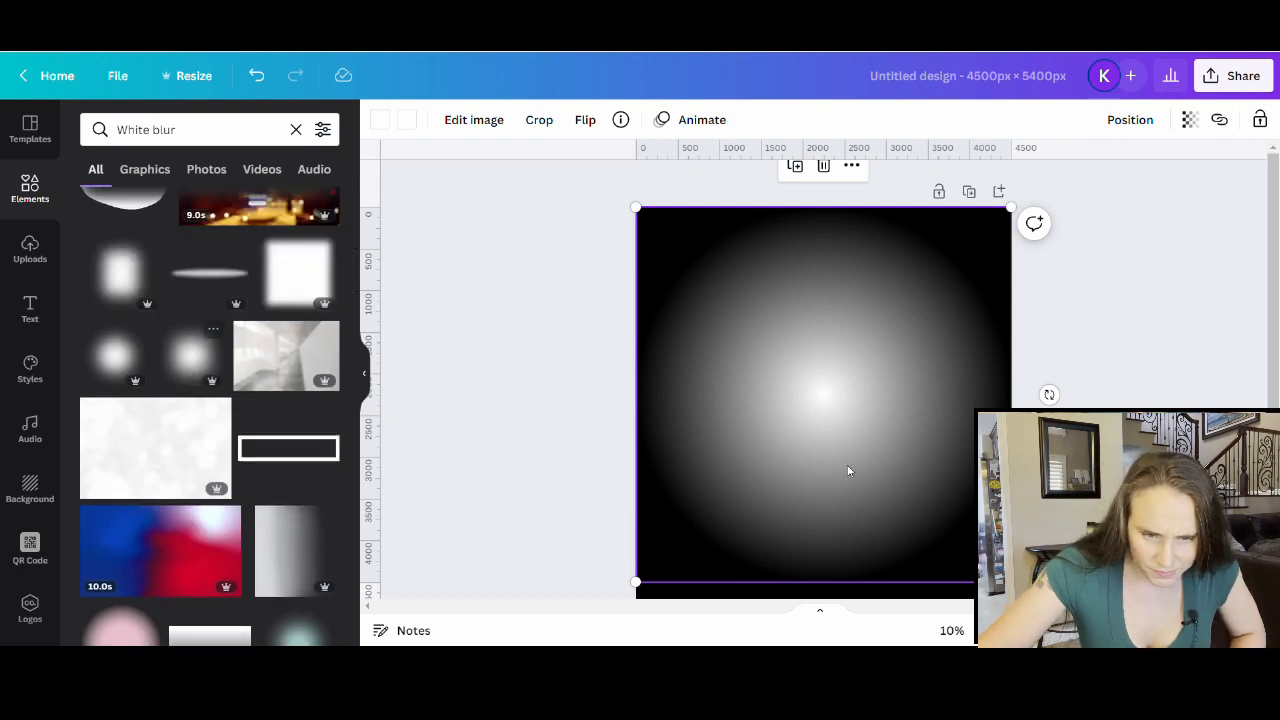
key("Delete")
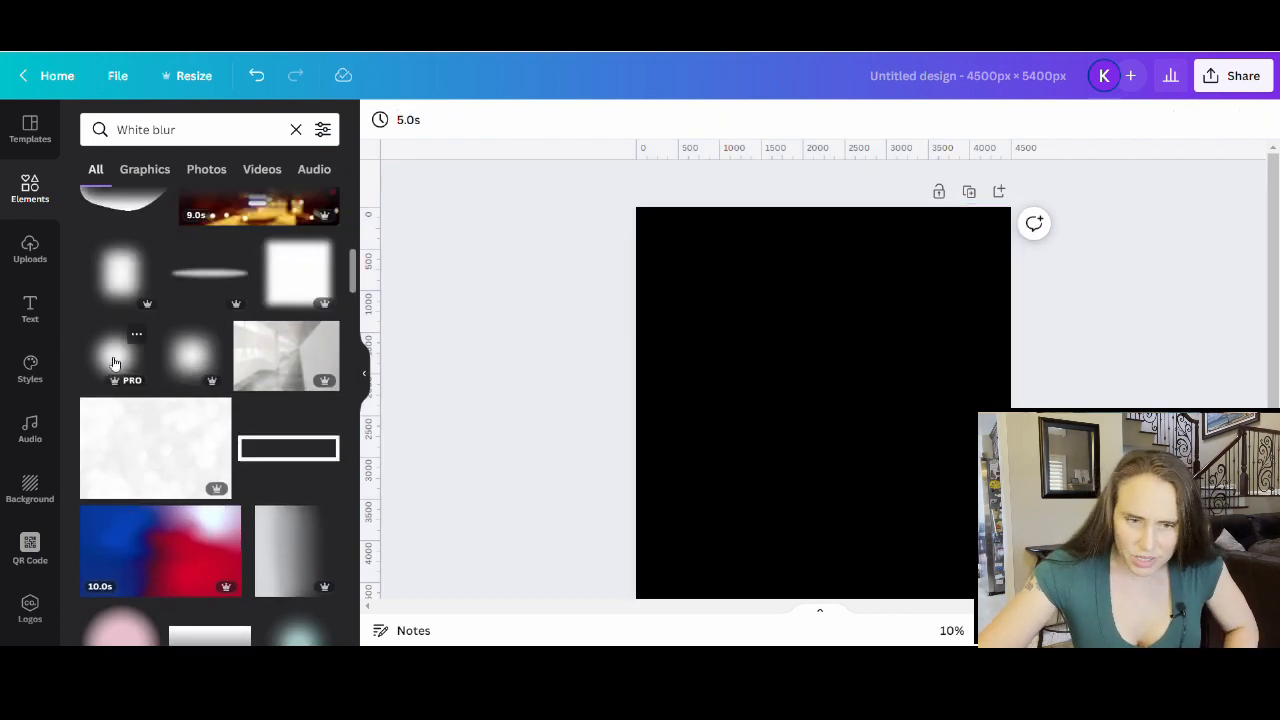
Add a soft white blurred circle from the "White blur" results and enlarge it to the full 4500 px page width at the upper edge
left_click(114, 363)
left_click_drag(811, 454, 783, 374)
left_click_drag(936, 508, 1011, 582)
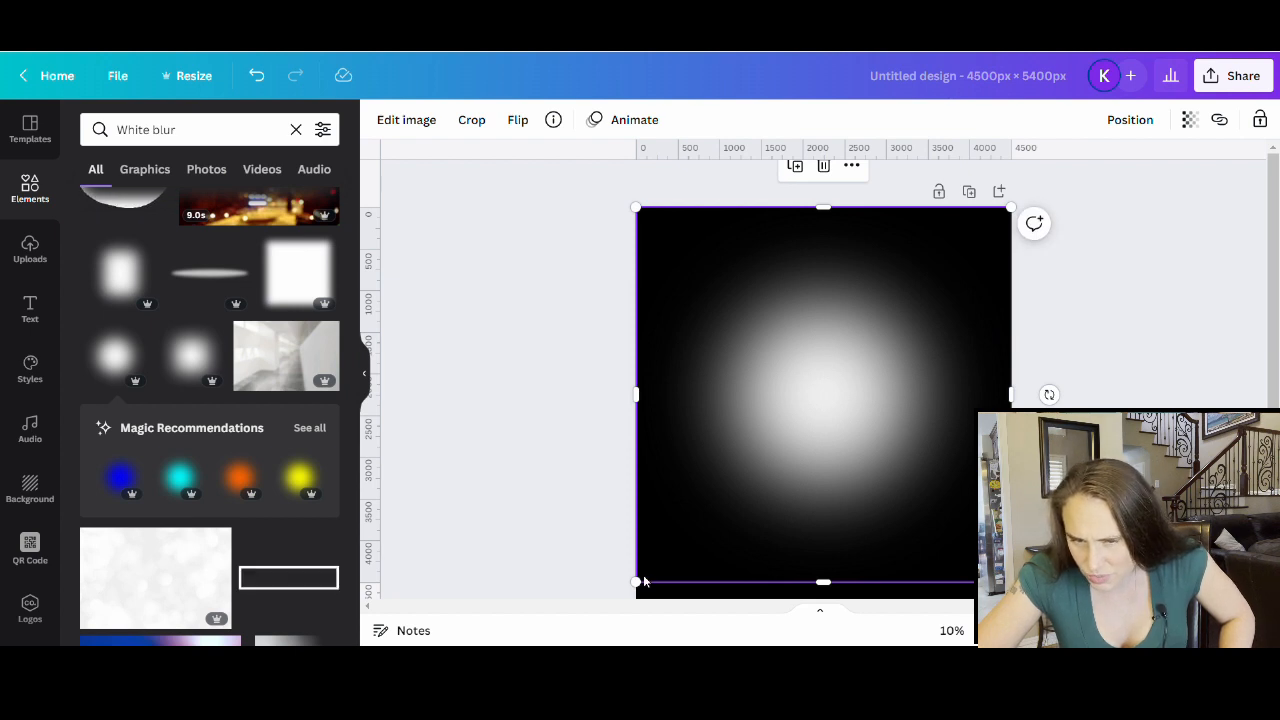
Enlarge the soft white circle to about 5400 px wide and centre it horizontally, overhanging the page's upper edge and both sides
scroll(837, 490, "down", 1)
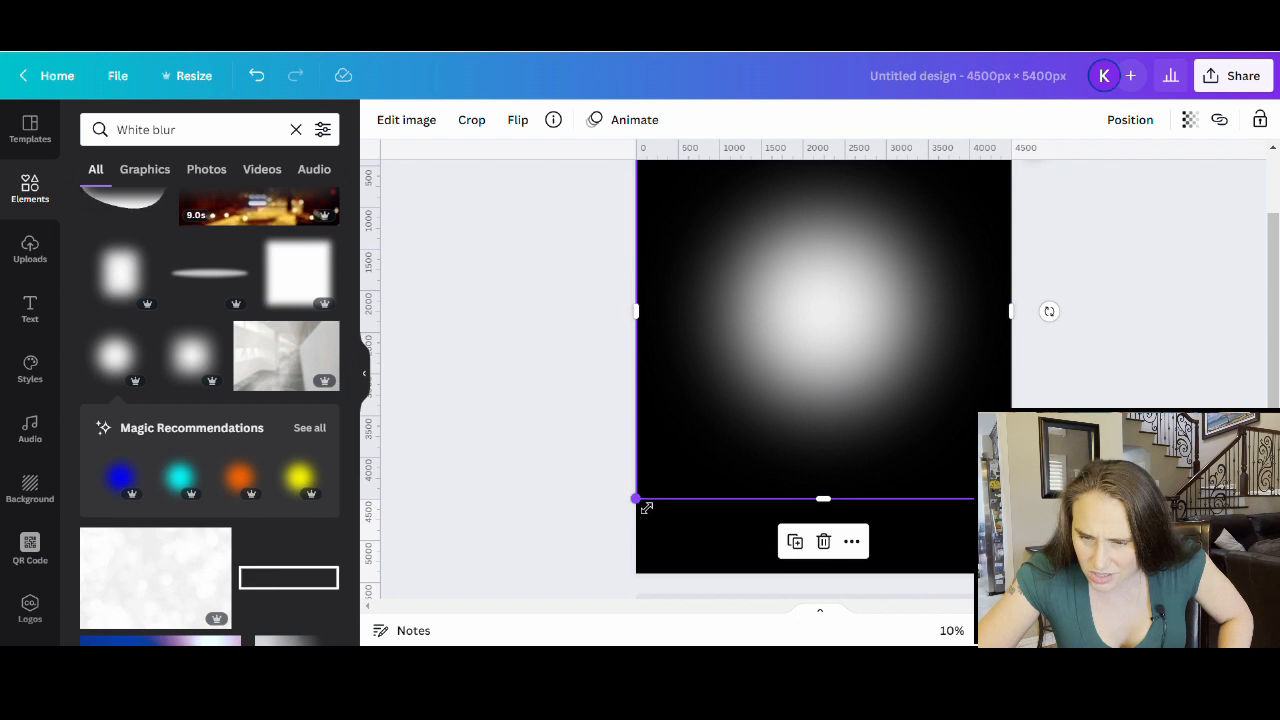
left_click_drag(636, 499, 570, 572)
left_click_drag(791, 443, 830, 415)
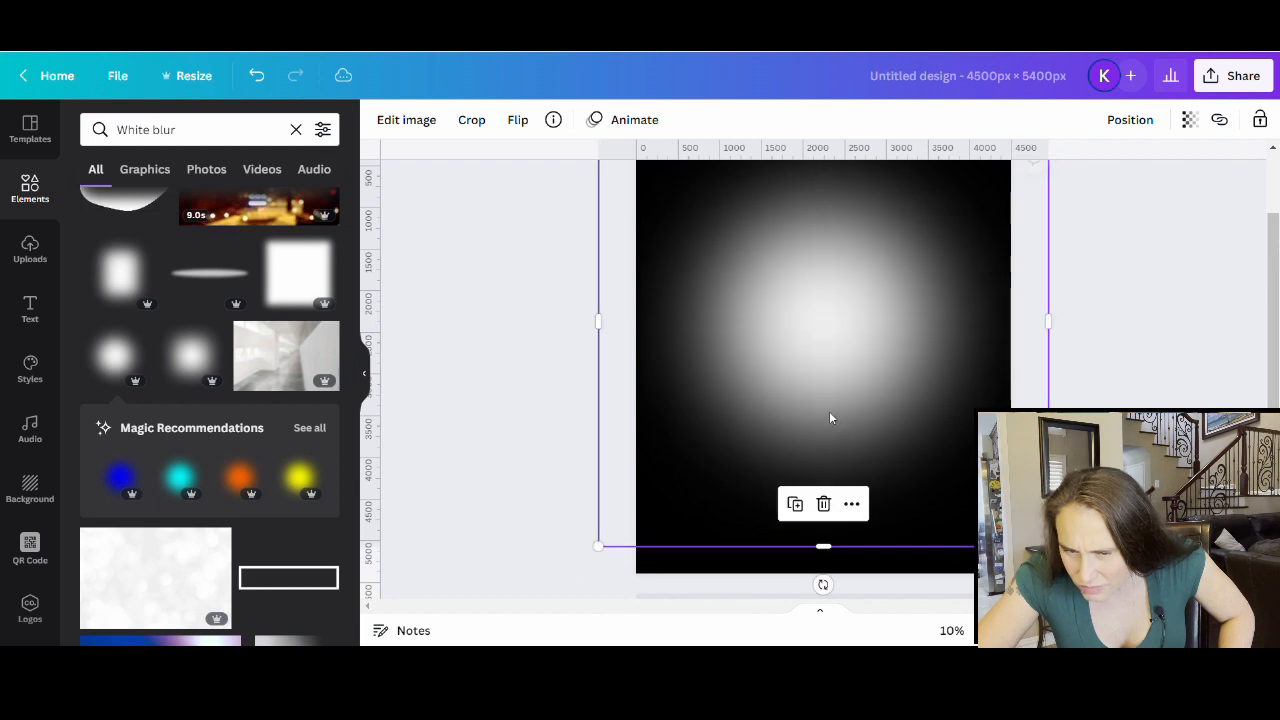
scroll(820, 450, "up", 1)
key("Escape")
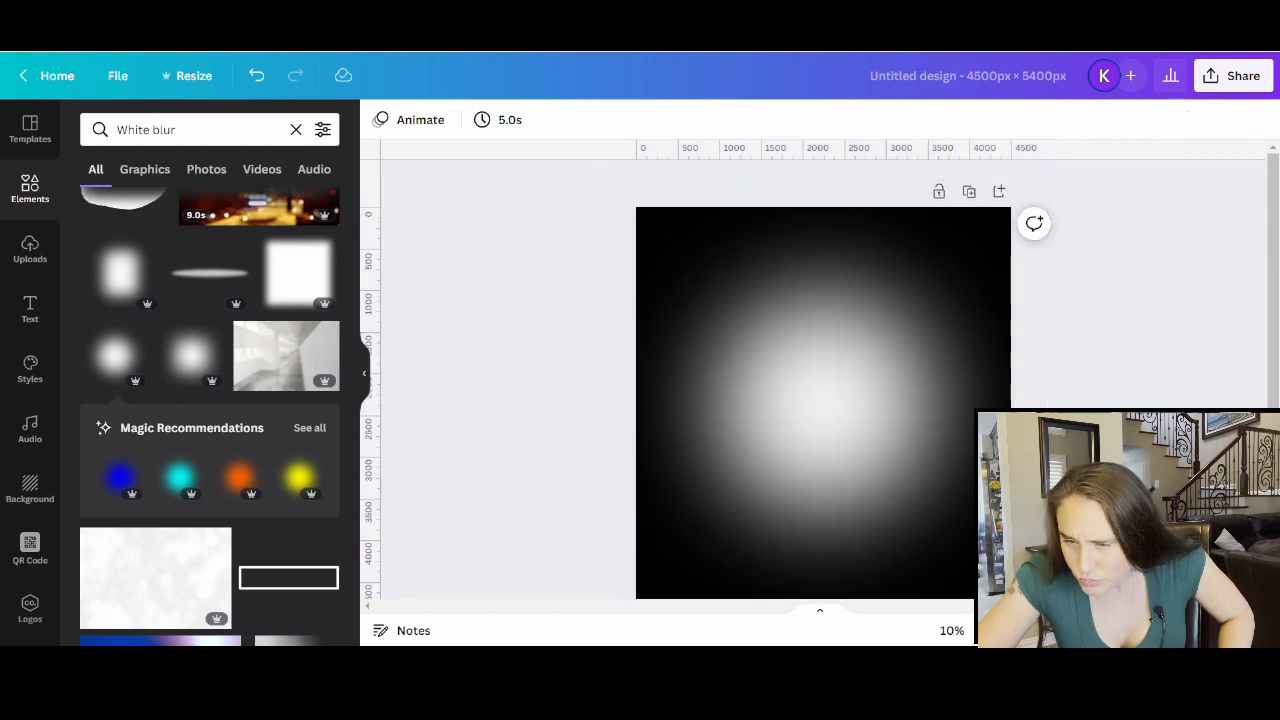
left_click_drag(863, 394, 869, 382)
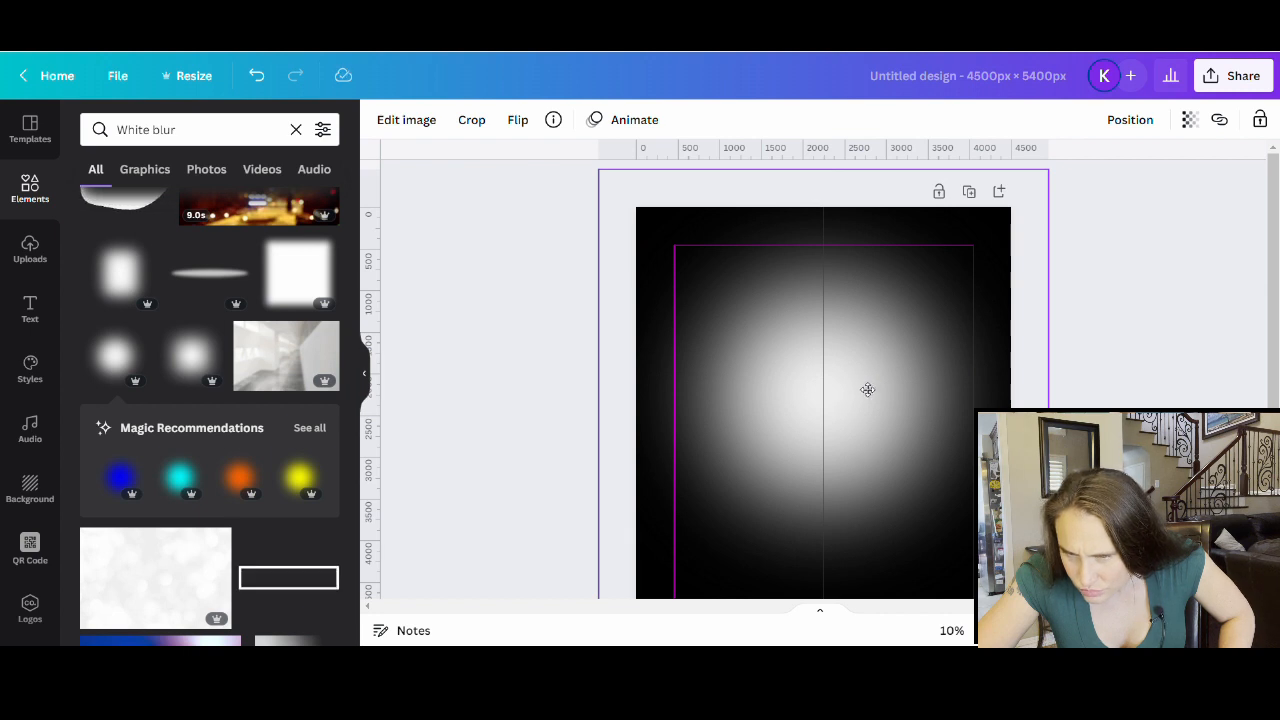
left_click_drag(867, 389, 868, 390)
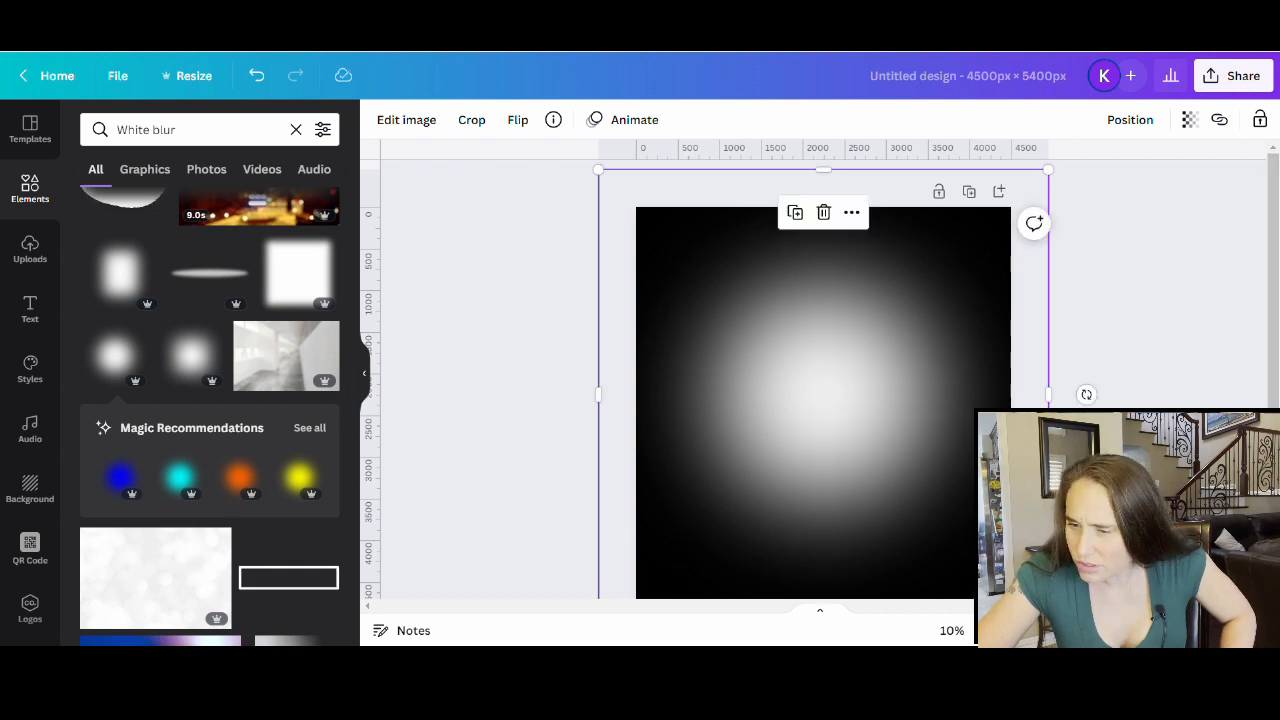
left_click(1086, 394)
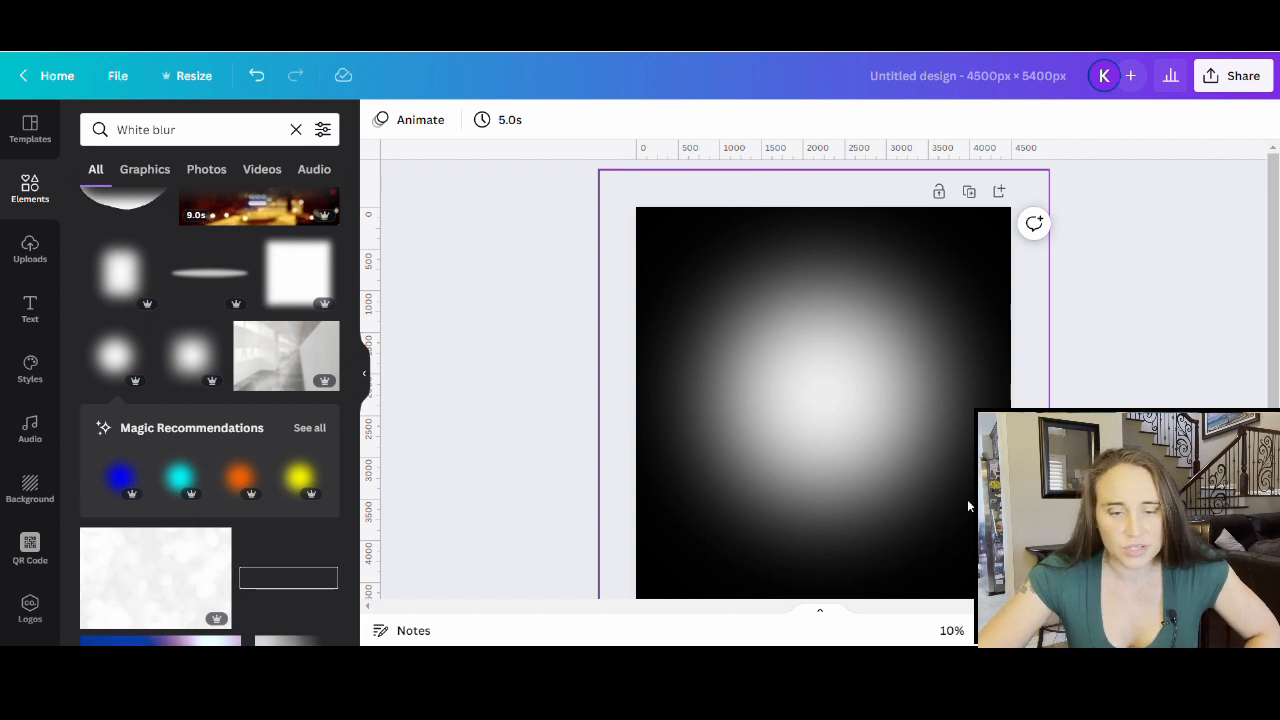
Add the brighter, more solid white blurred circle from the "White blur" results to the page, and delete the dimmer circle
scroll(316, 442, "up", 1)
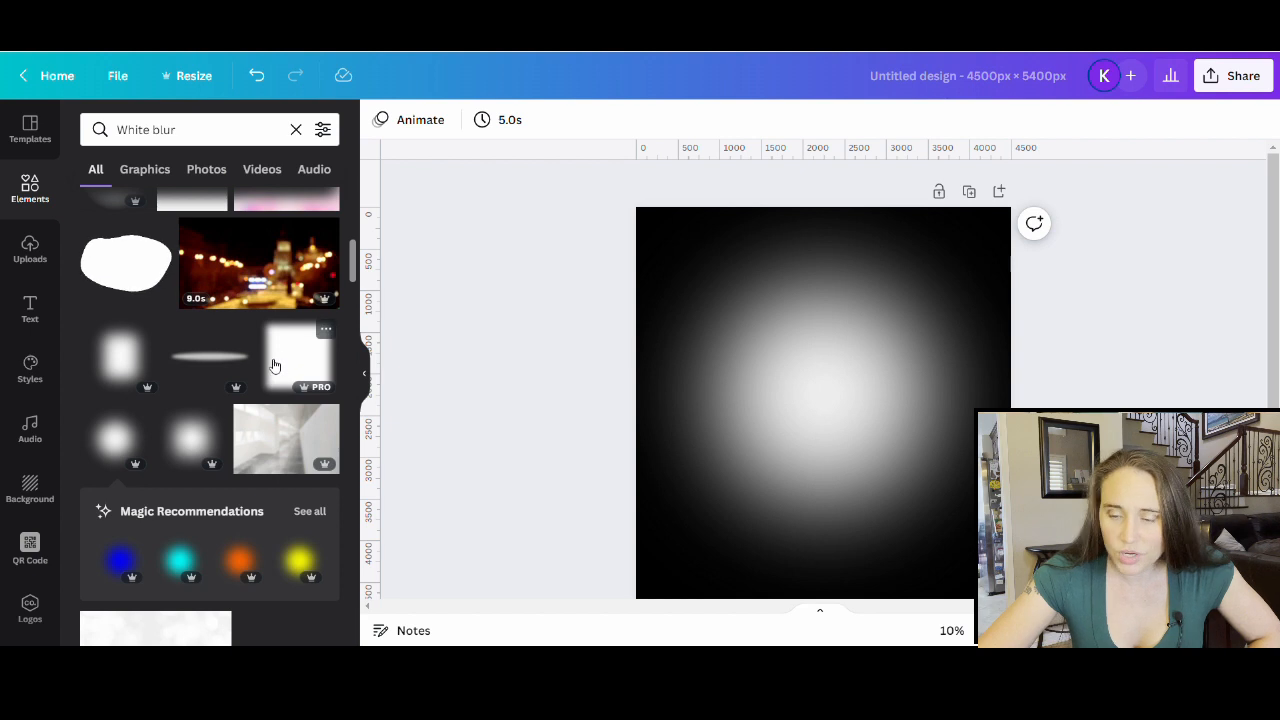
scroll(276, 372, "up", 2)
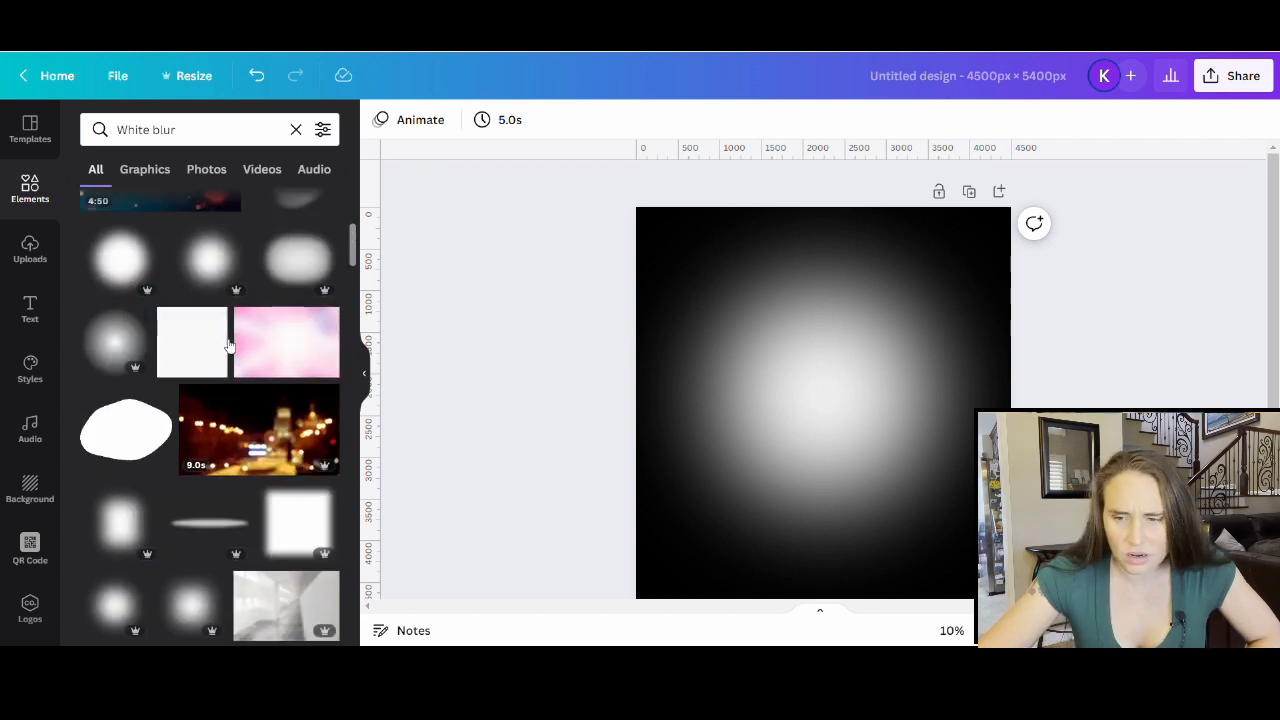
left_click(135, 285)
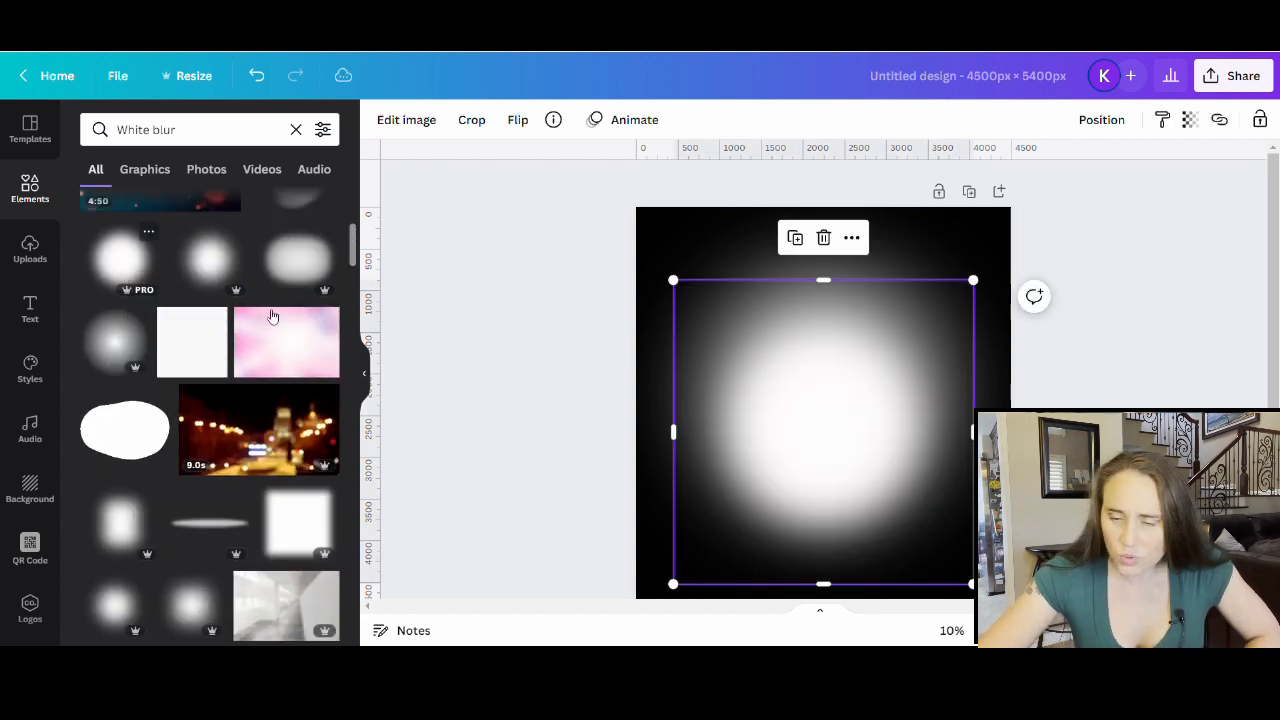
left_click_drag(814, 457, 810, 325)
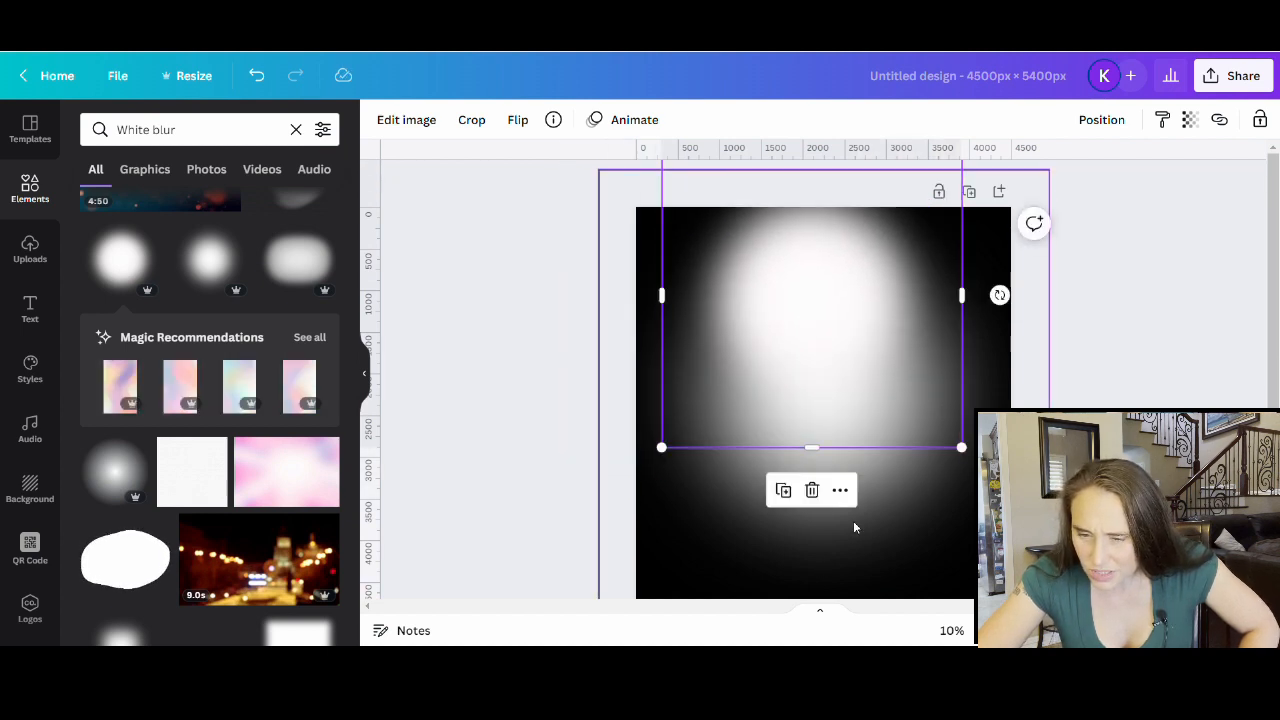
left_click_drag(898, 536, 1279, 662)
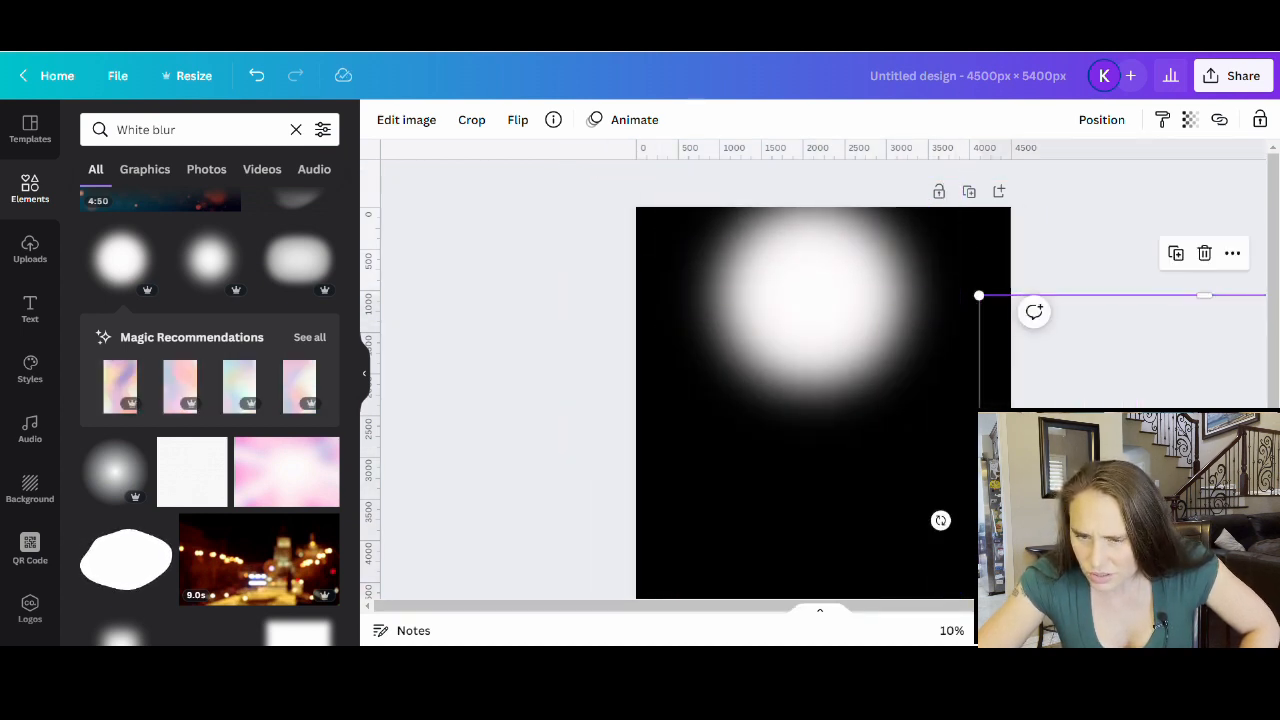
key("Delete")
Enlarge the bright white glow to about 5400 px wide and centre it horizontally, overhanging the page's sides
left_click_drag(838, 346, 810, 355)
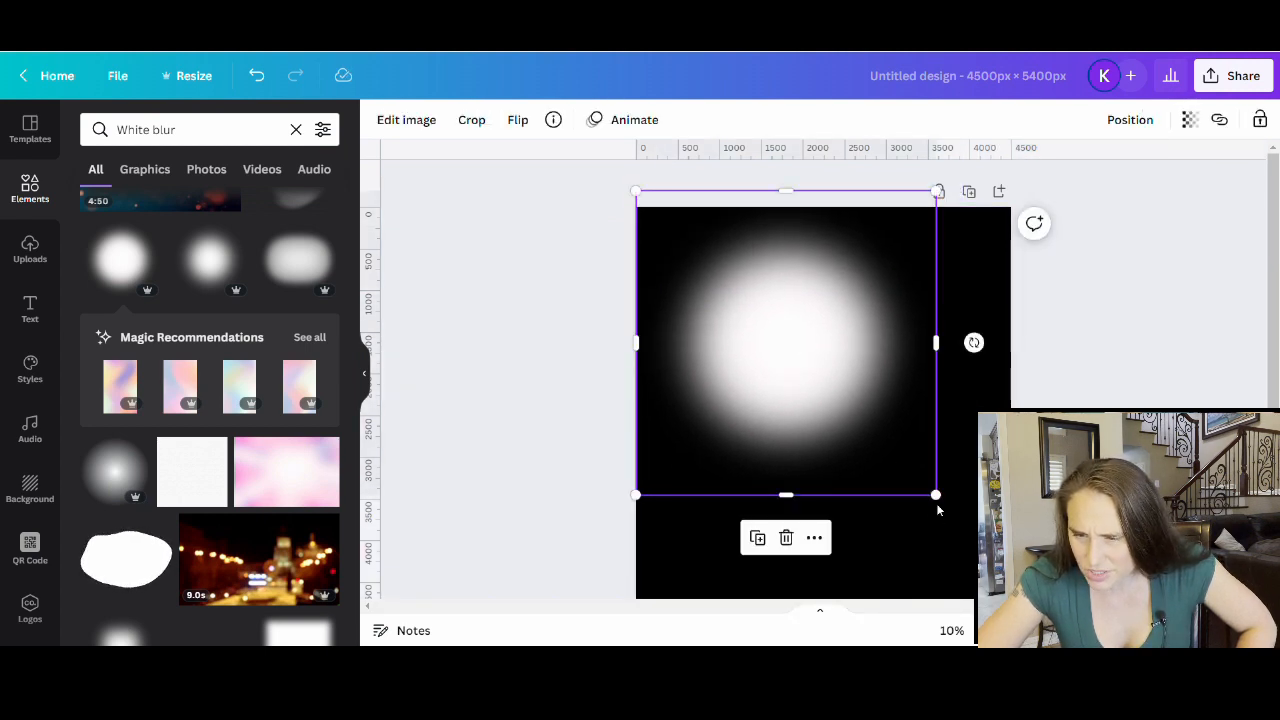
left_click_drag(936, 495, 1109, 670)
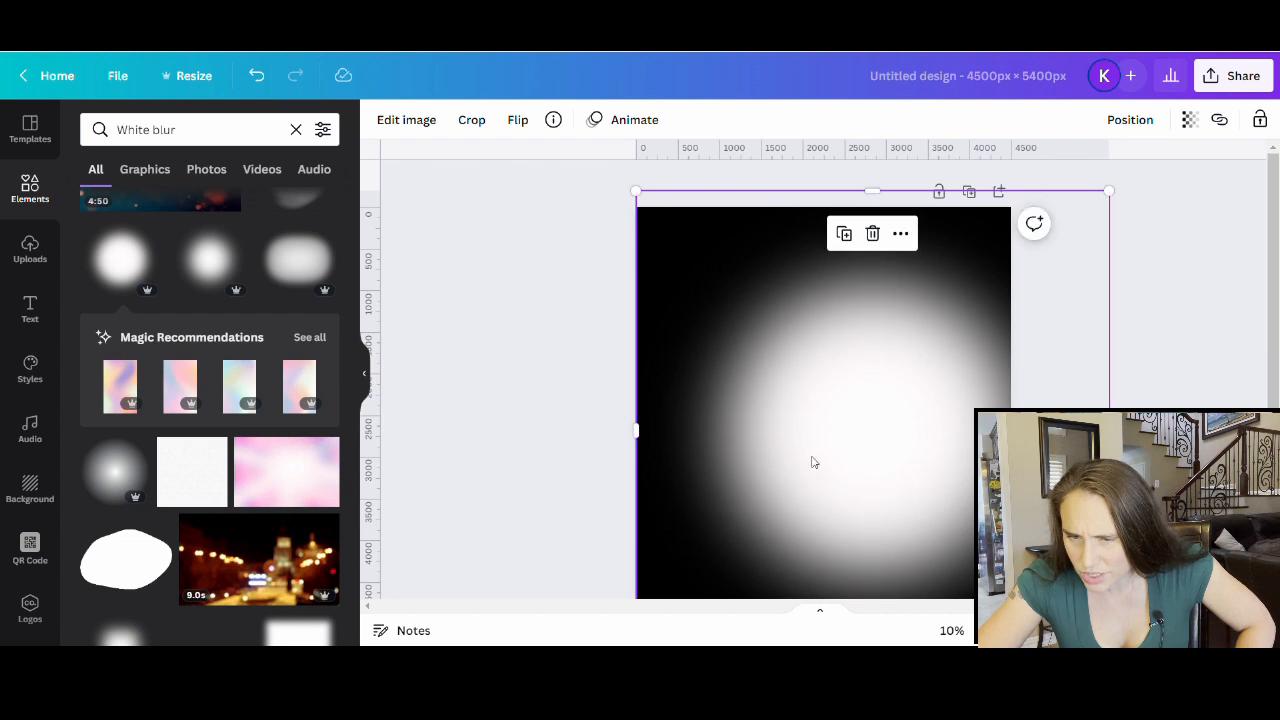
left_click_drag(812, 462, 800, 434)
scroll(800, 434, "down", 2)
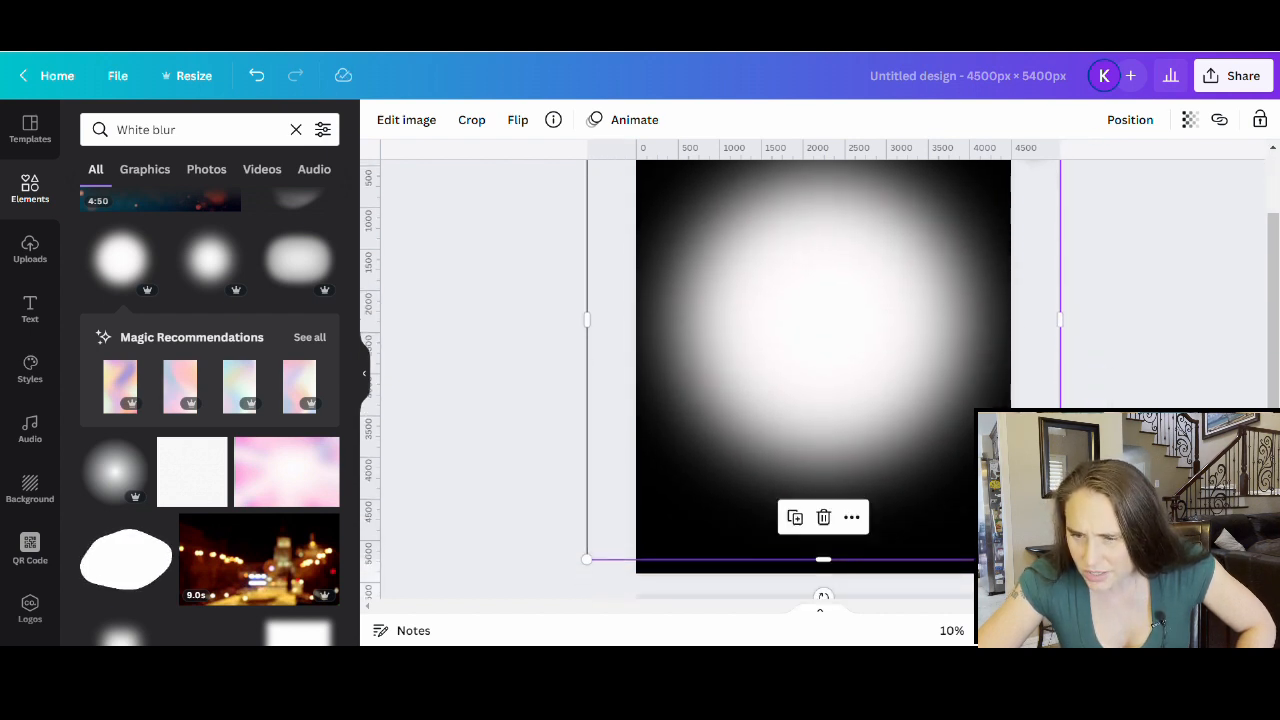
left_click_drag(1060, 559, 1037, 536)
scroll(789, 462, "up", 2)
left_click_drag(789, 466, 800, 477)
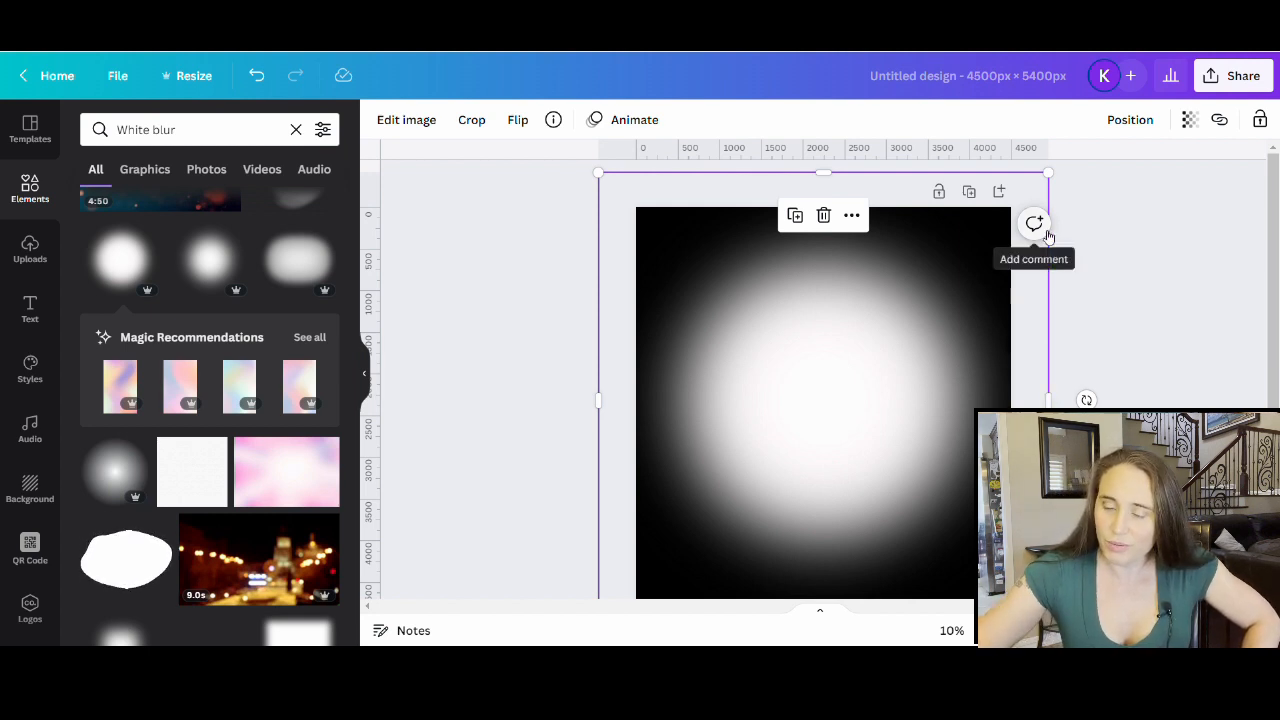
Reduce the white glow to about 5200 px wide and recentre it horizontally on the page
scroll(1040, 208, "down", 2)
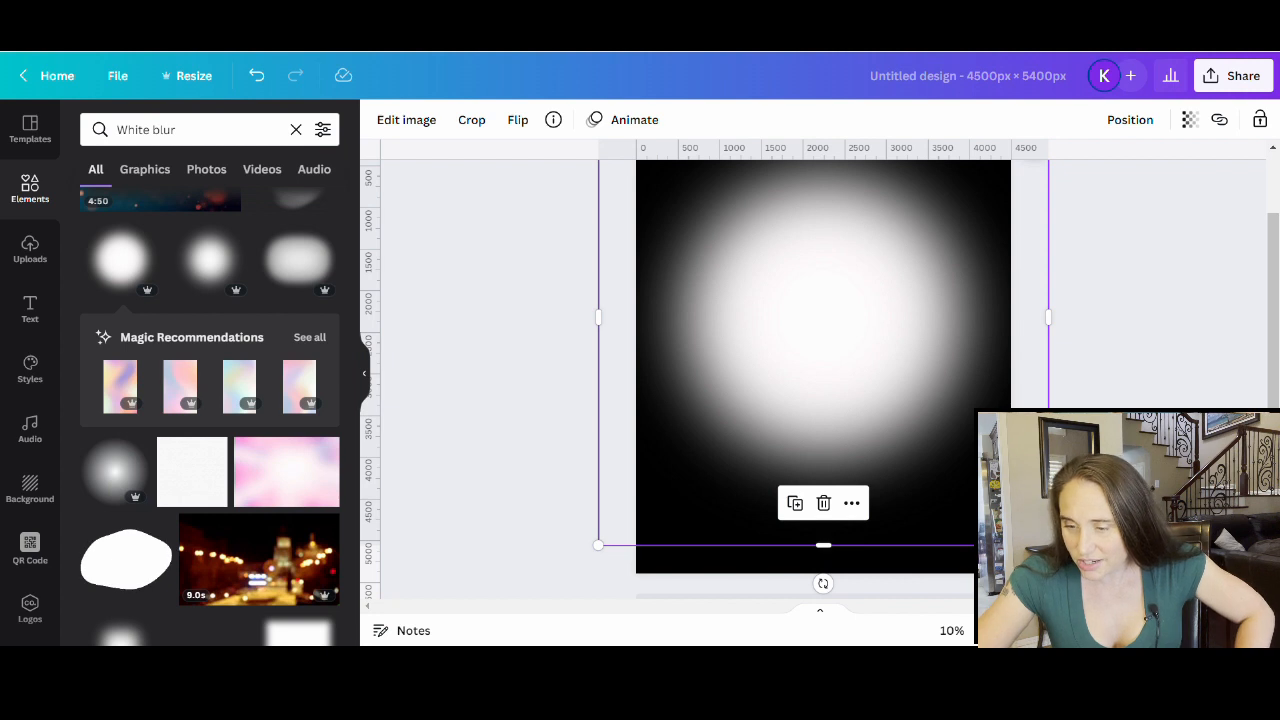
left_click_drag(1048, 545, 1031, 528)
scroll(766, 469, "up", 2)
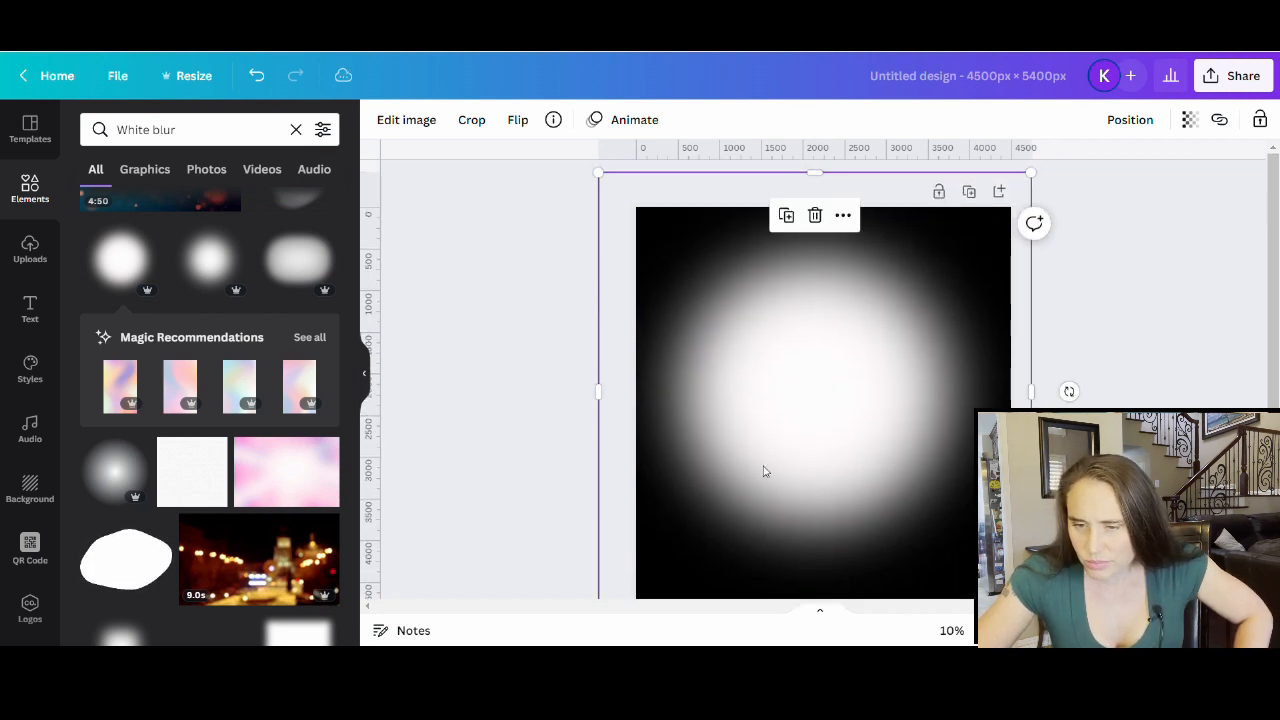
left_click_drag(732, 436, 742, 442)
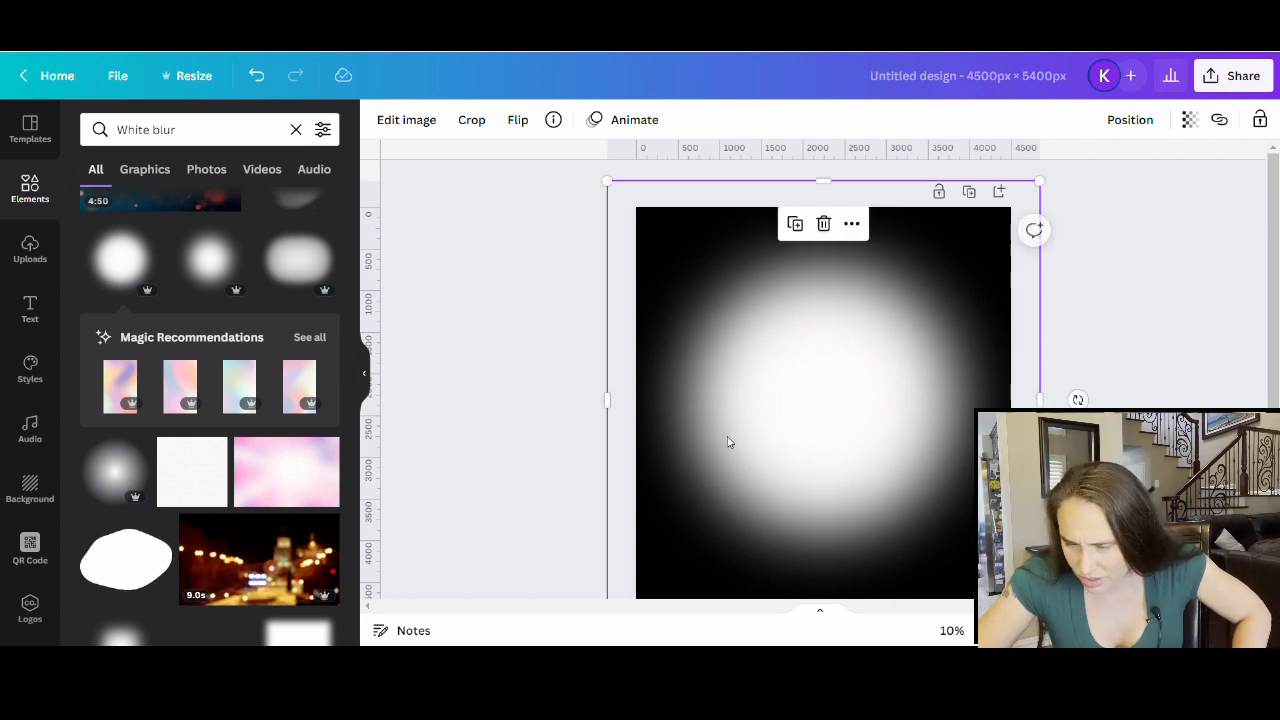
left_click(1140, 369)
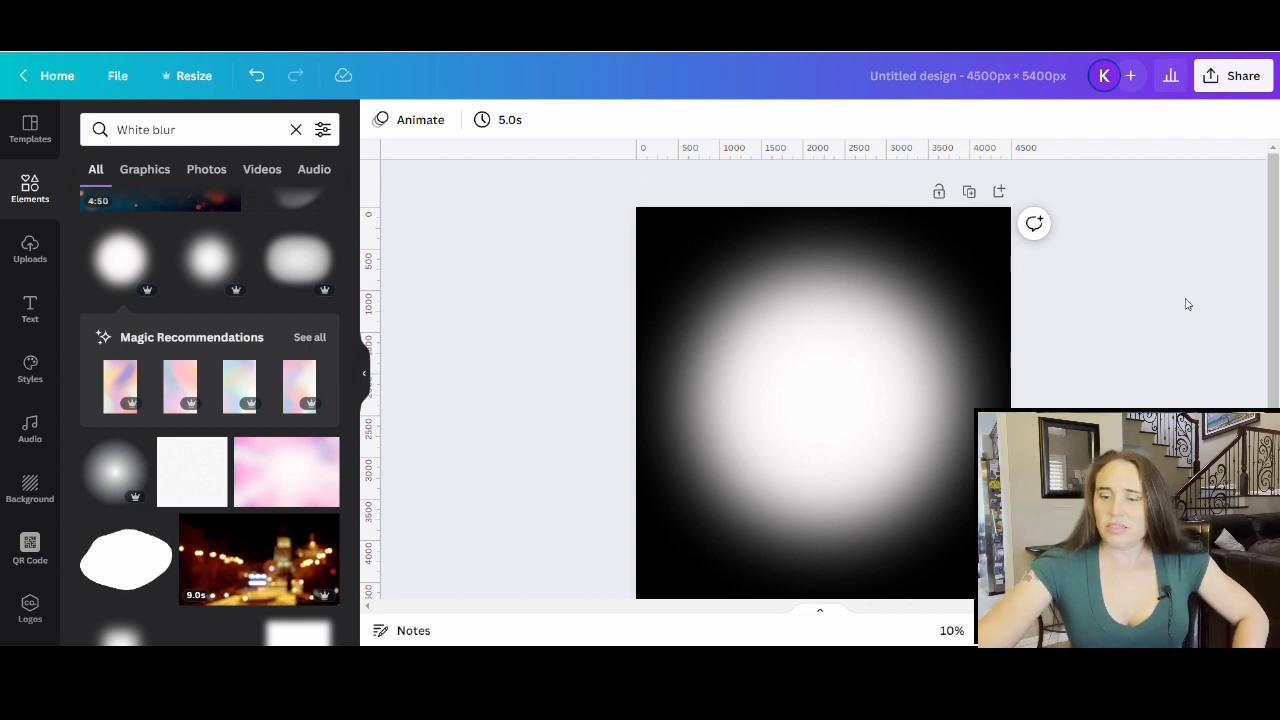
Rename the design as "blur frame"
left_click(927, 88)
key("BackSpace")
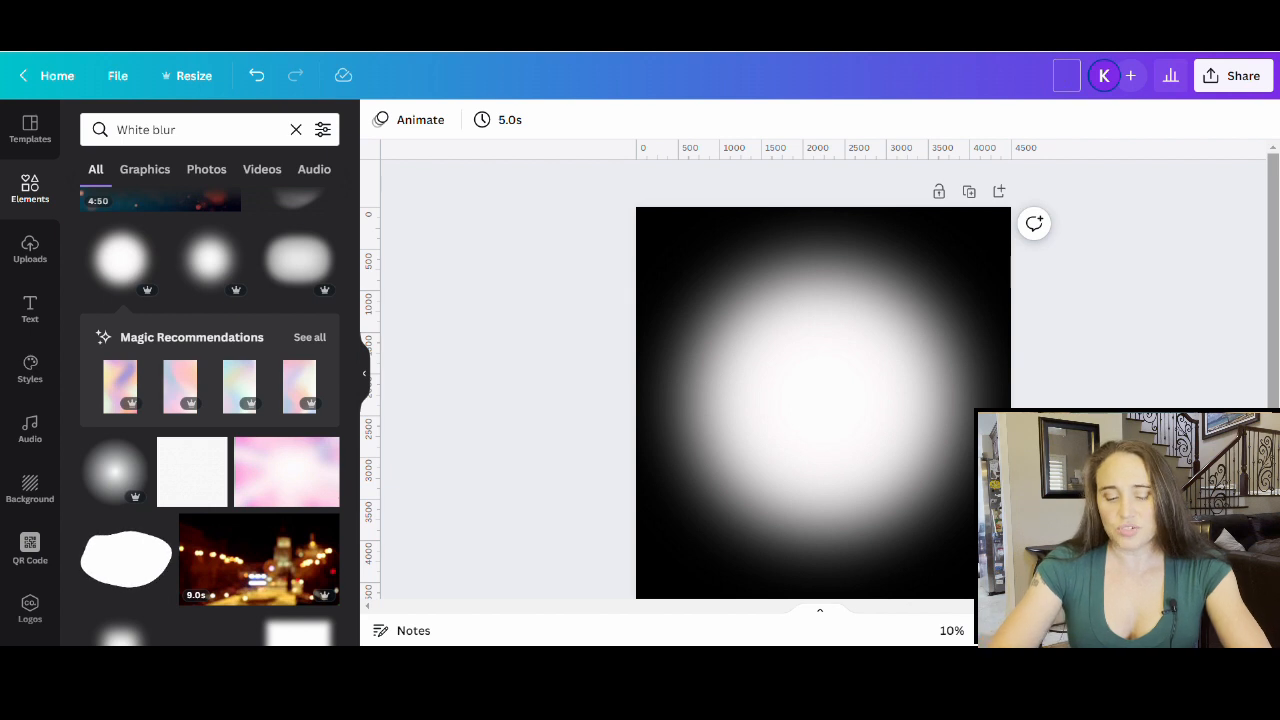
type("blur")
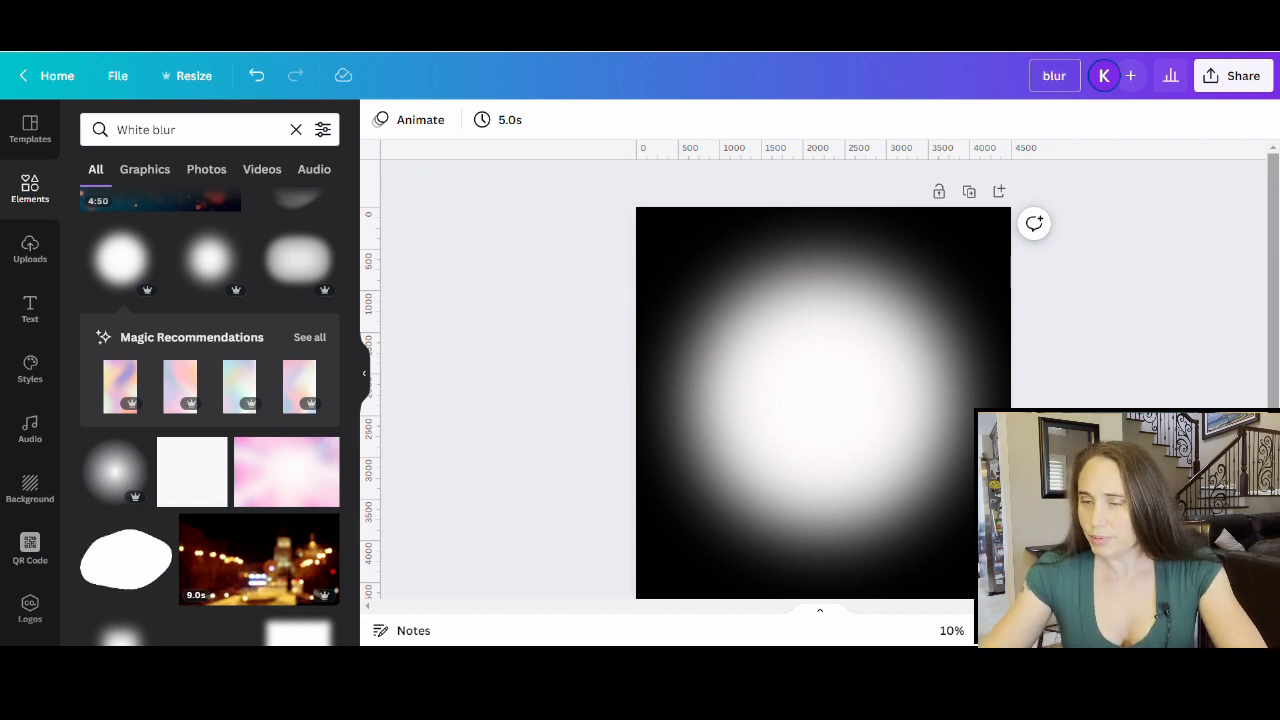
type(" frame")
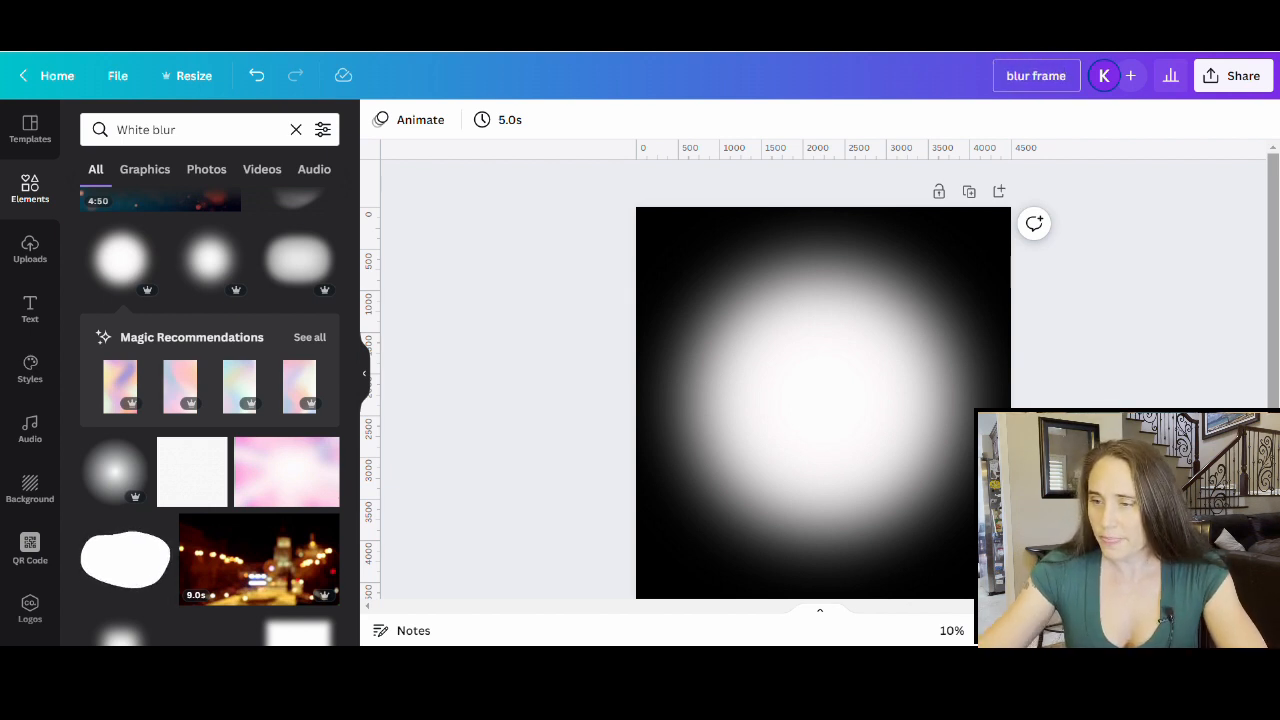
Download the design as a PNG at 4,500 × 5,400 px with a transparent background, and close the download confirmation
left_click(1210, 76)
left_click(963, 477)
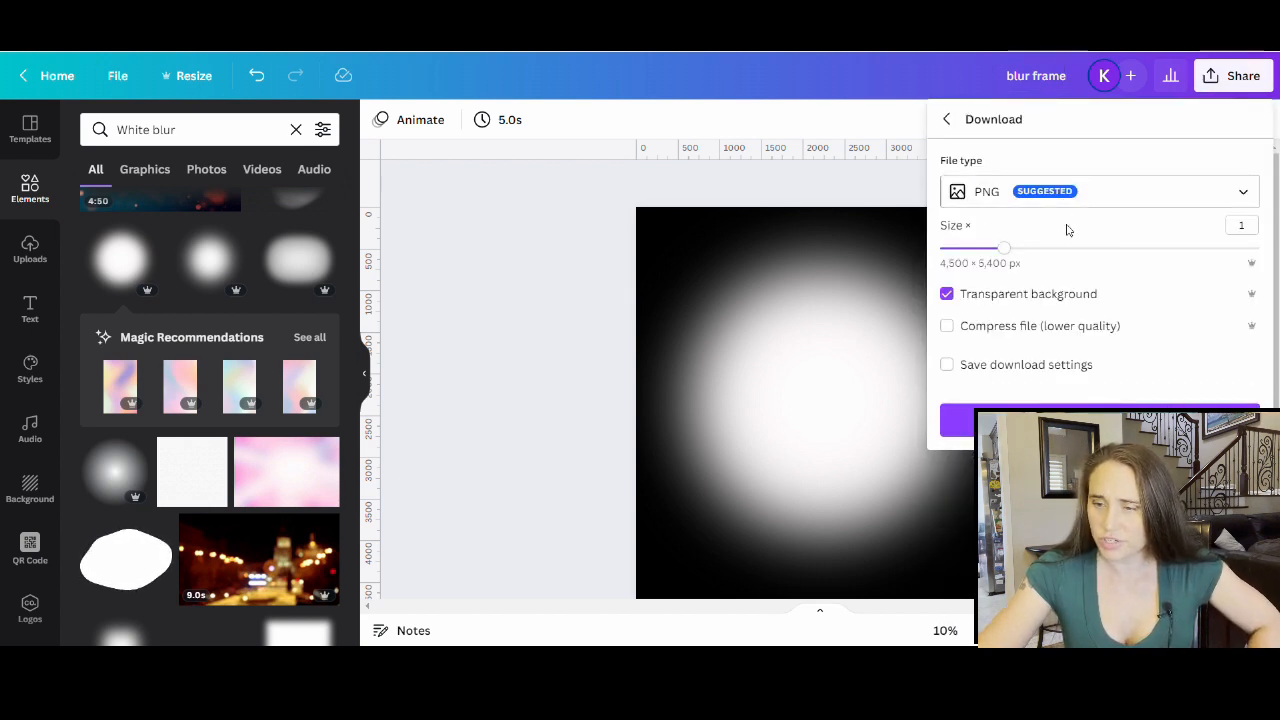
left_click(957, 421)
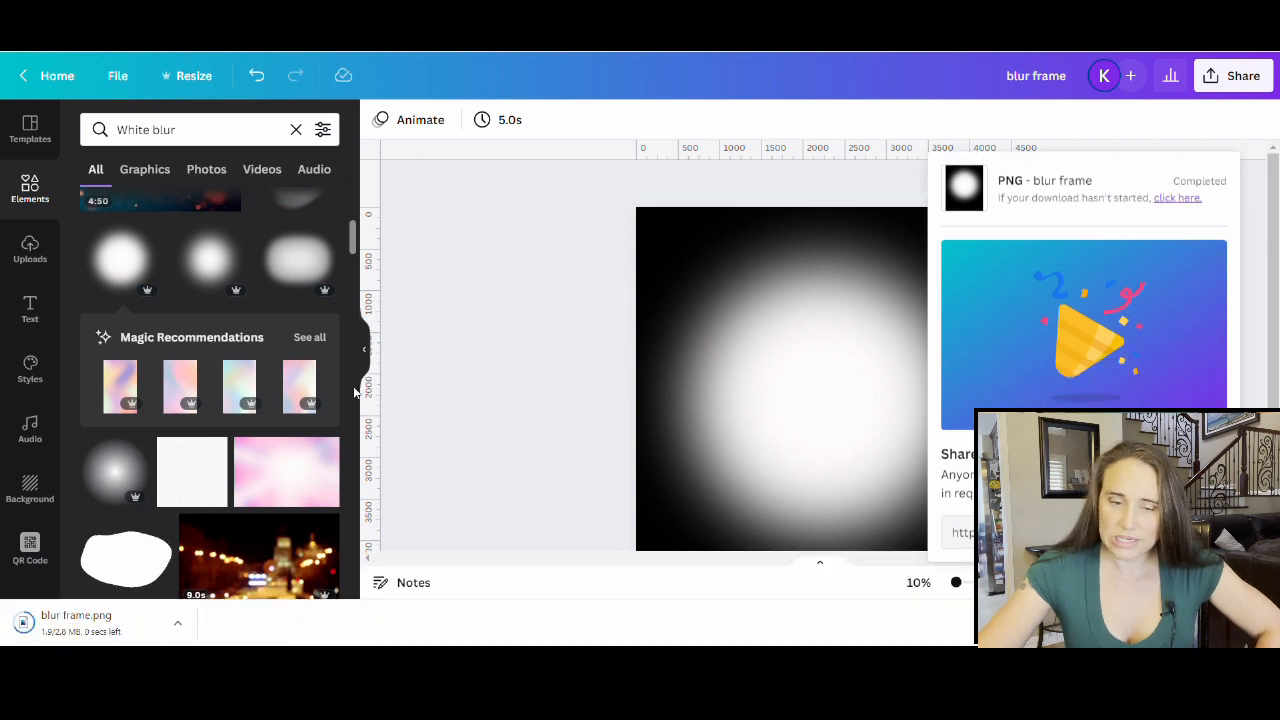
left_click(467, 339)
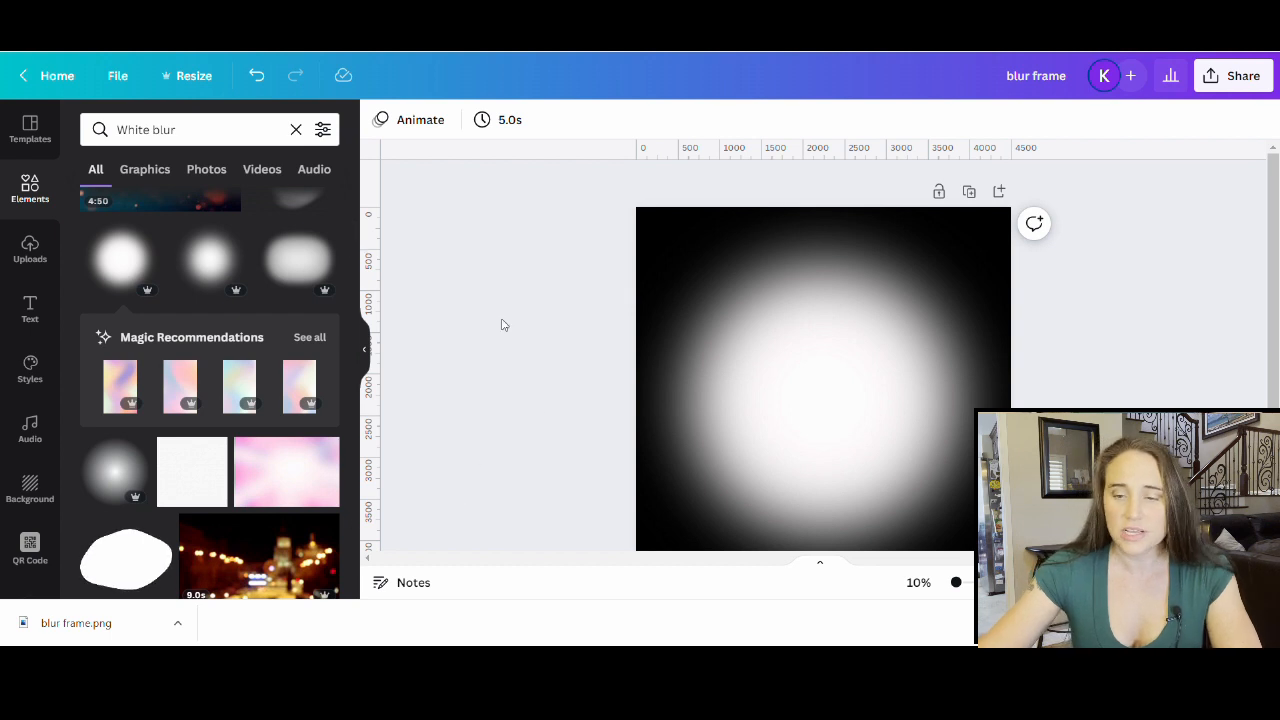
Search the elements library for "chihuahua" and limit the results to photos
left_click(29, 188)
left_click(257, 137)
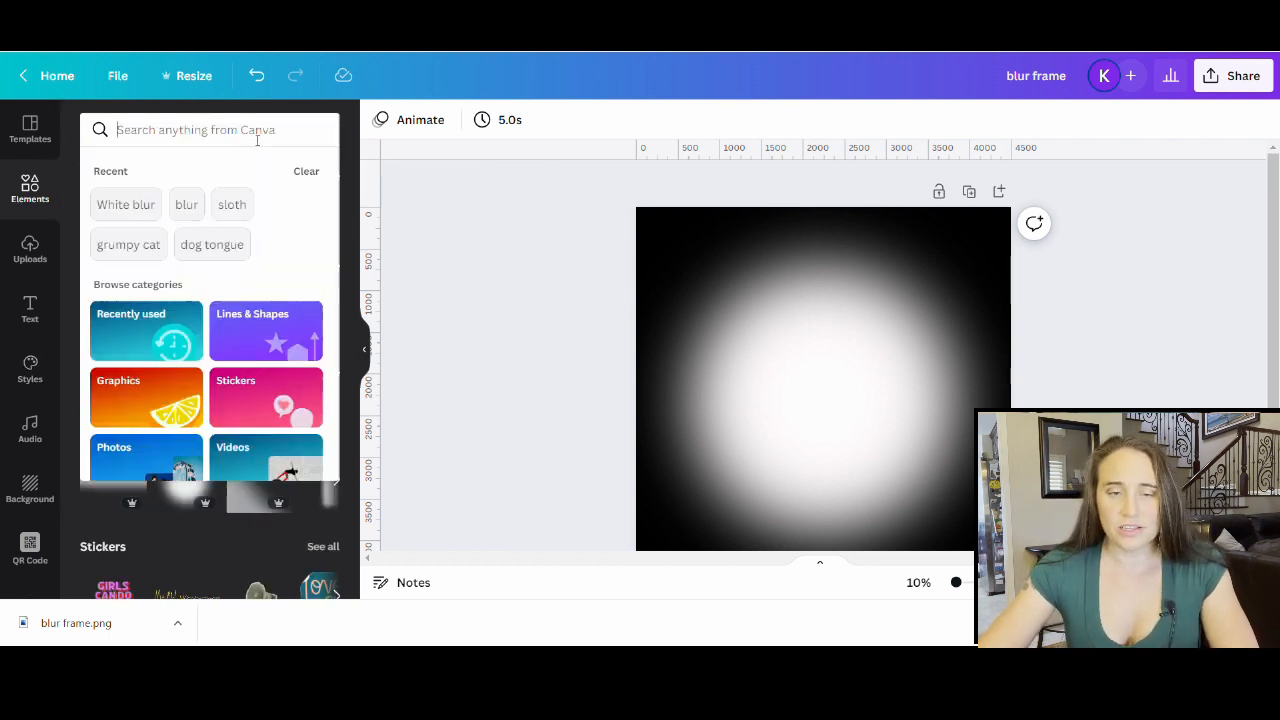
type("c")
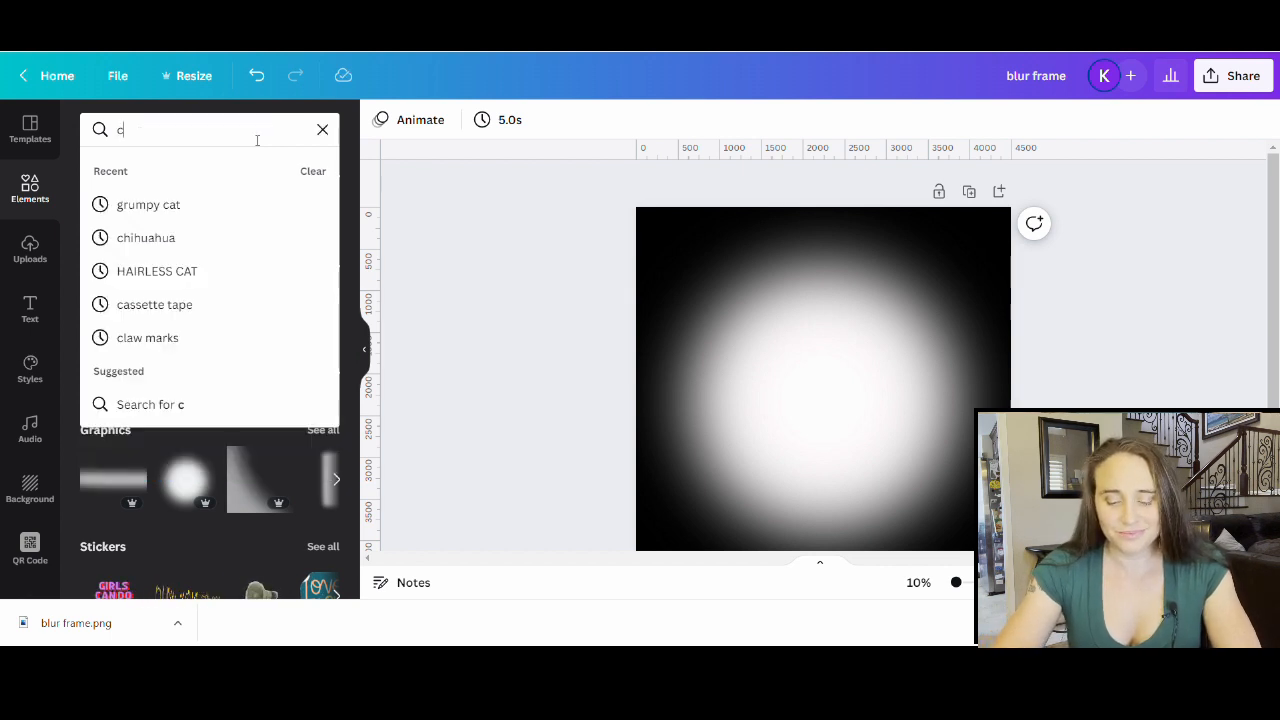
type("hihuahua")
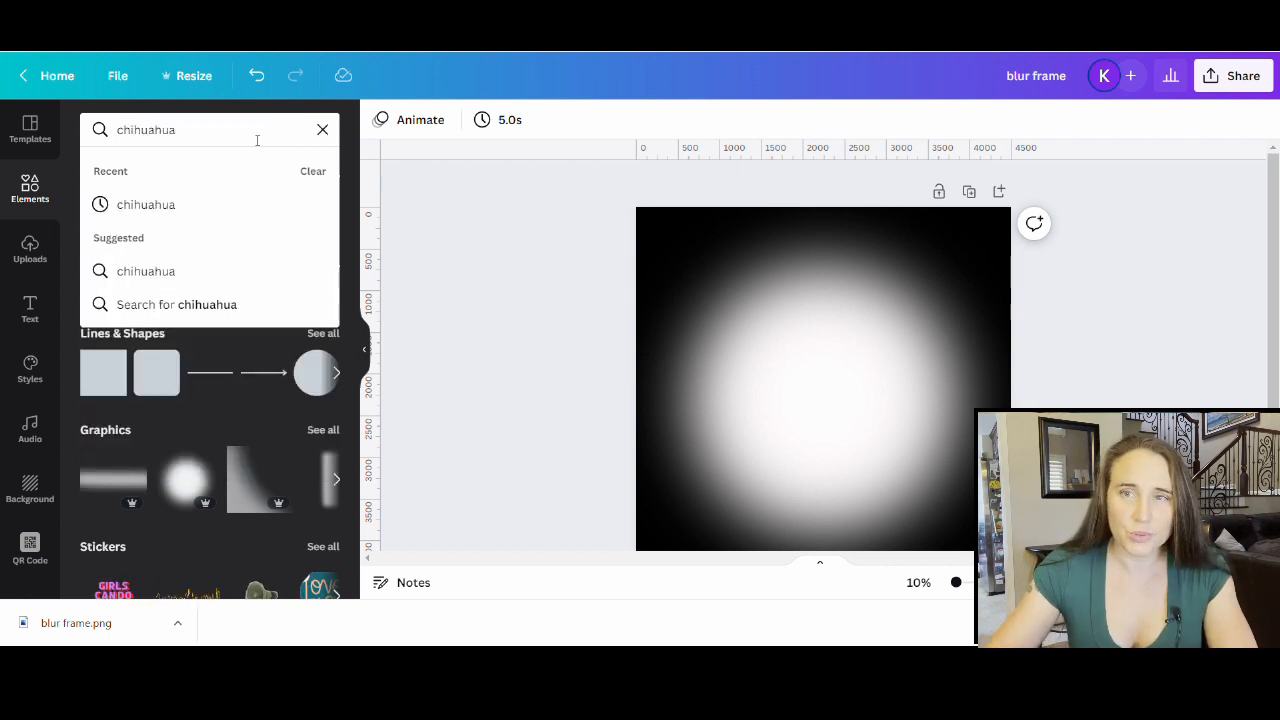
key("Return")
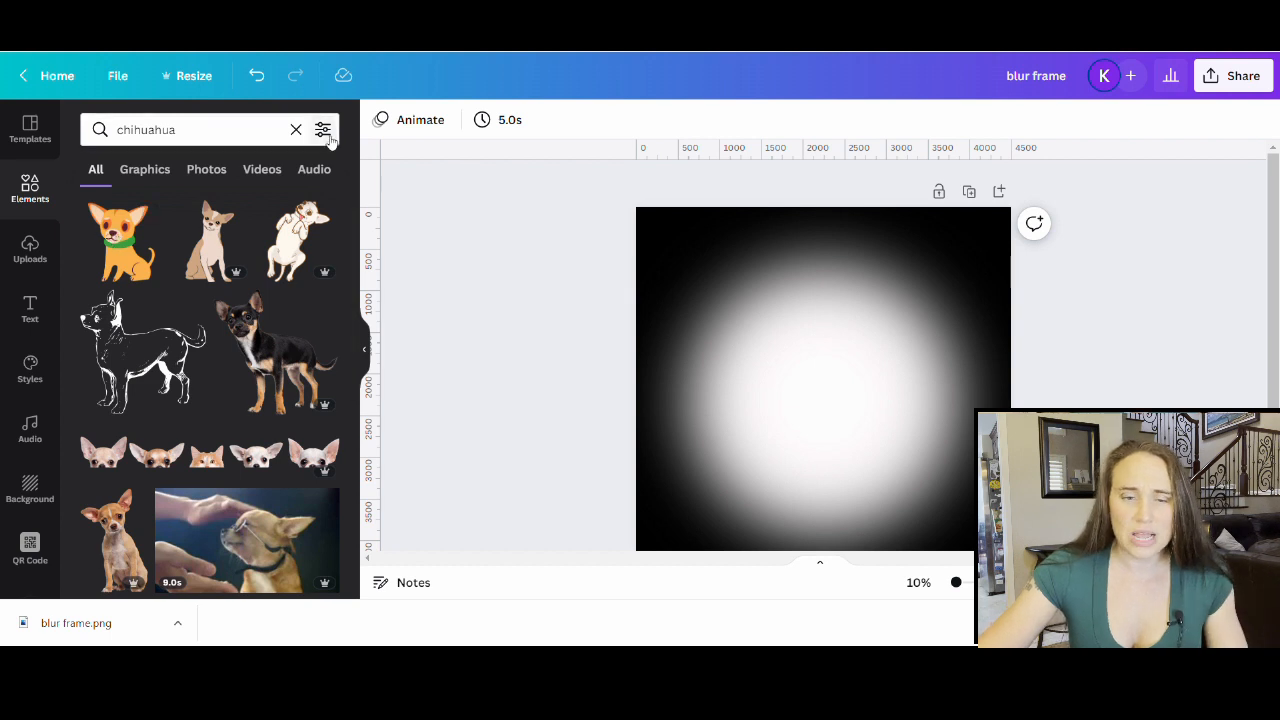
left_click(226, 172)
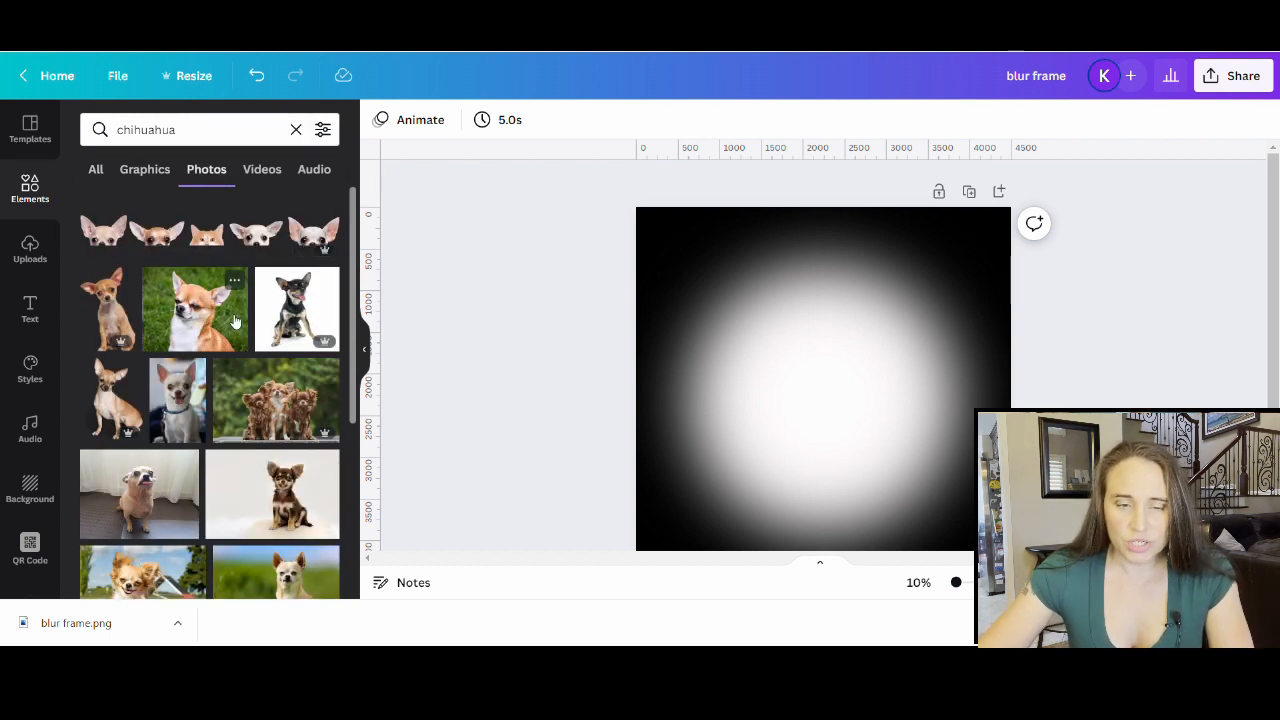
Look through the chihuahua photos for a front-facing portrait that suits the blur frame
scroll(226, 305, "down", 2)
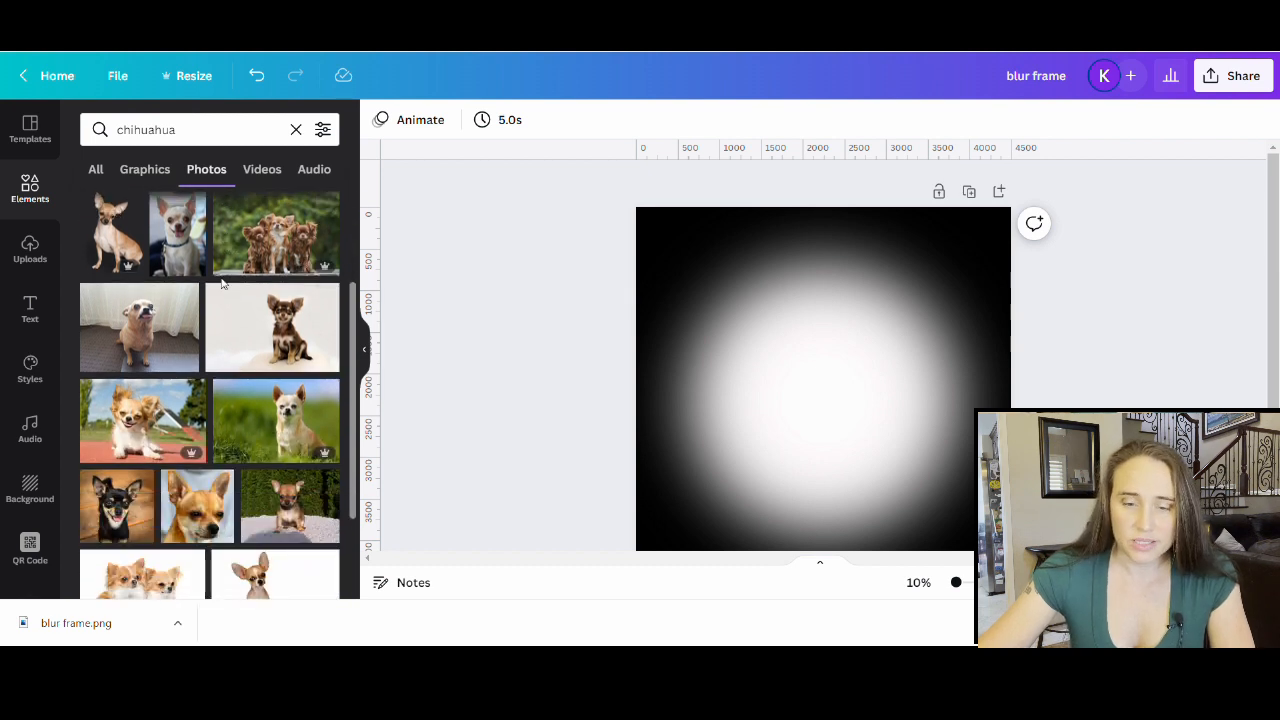
scroll(260, 360, "down", 1)
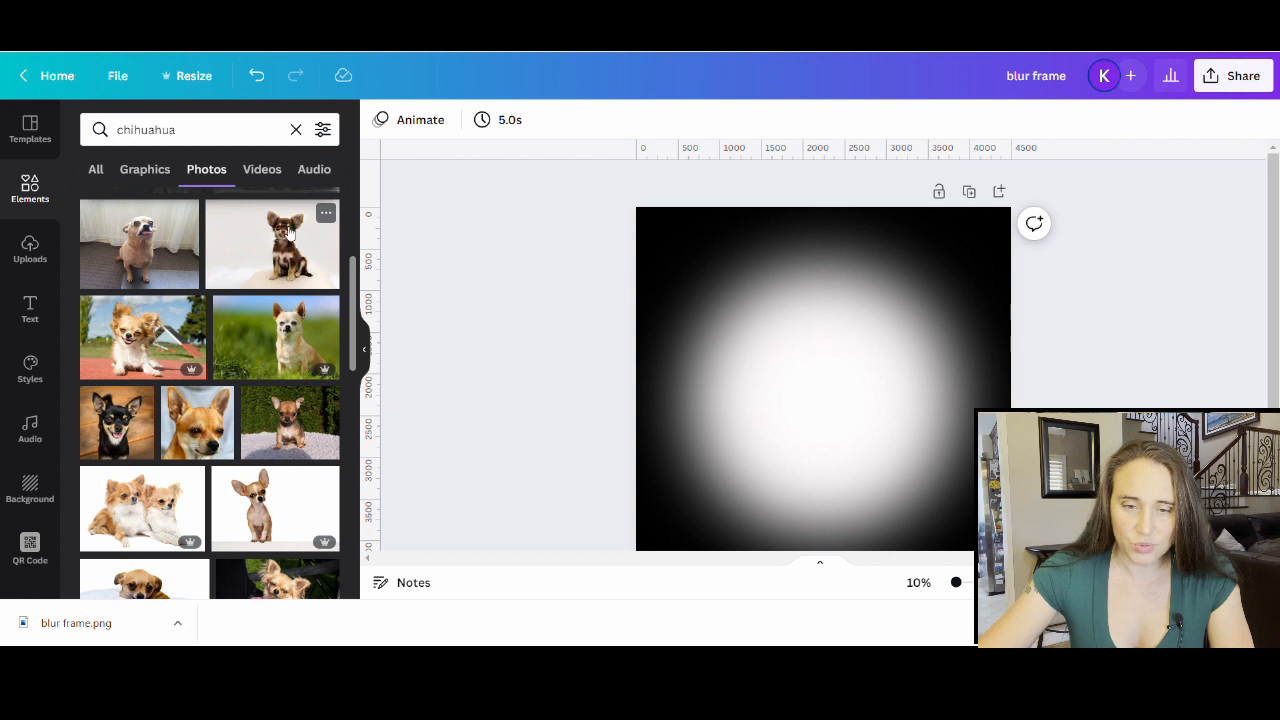
scroll(288, 232, "down", 4)
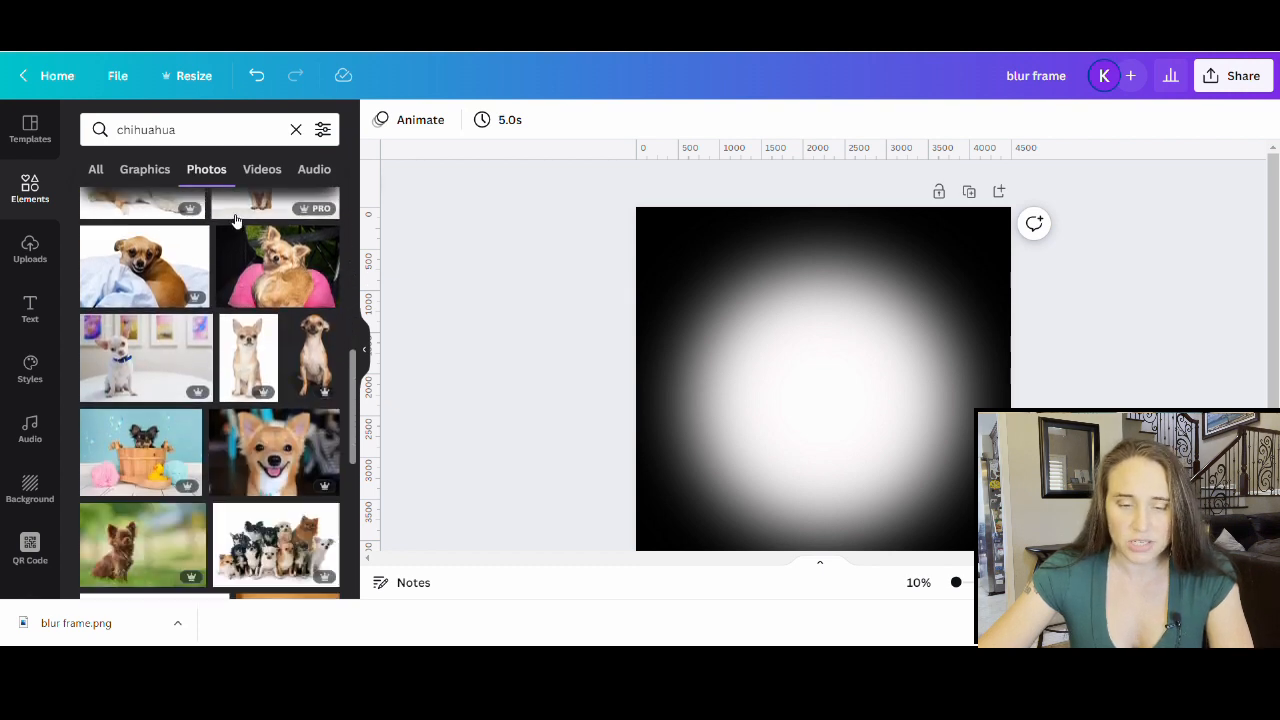
scroll(232, 238, "down", 3)
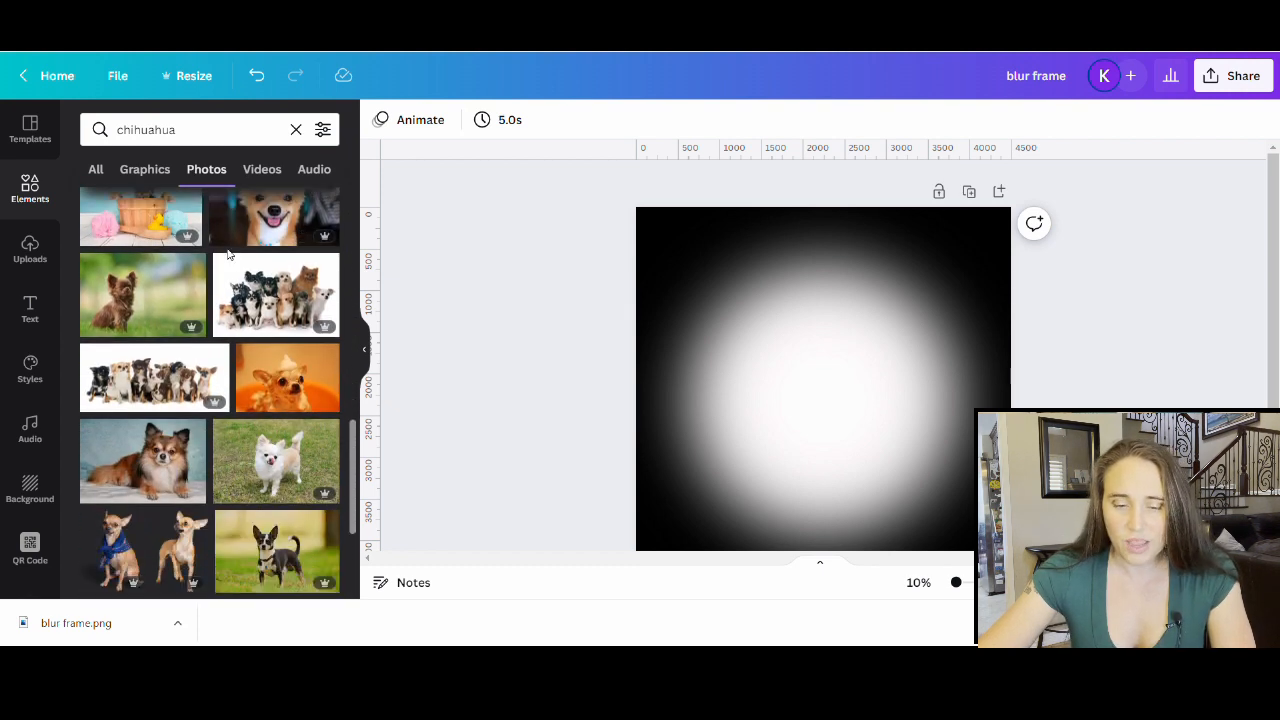
scroll(228, 255, "down", 3)
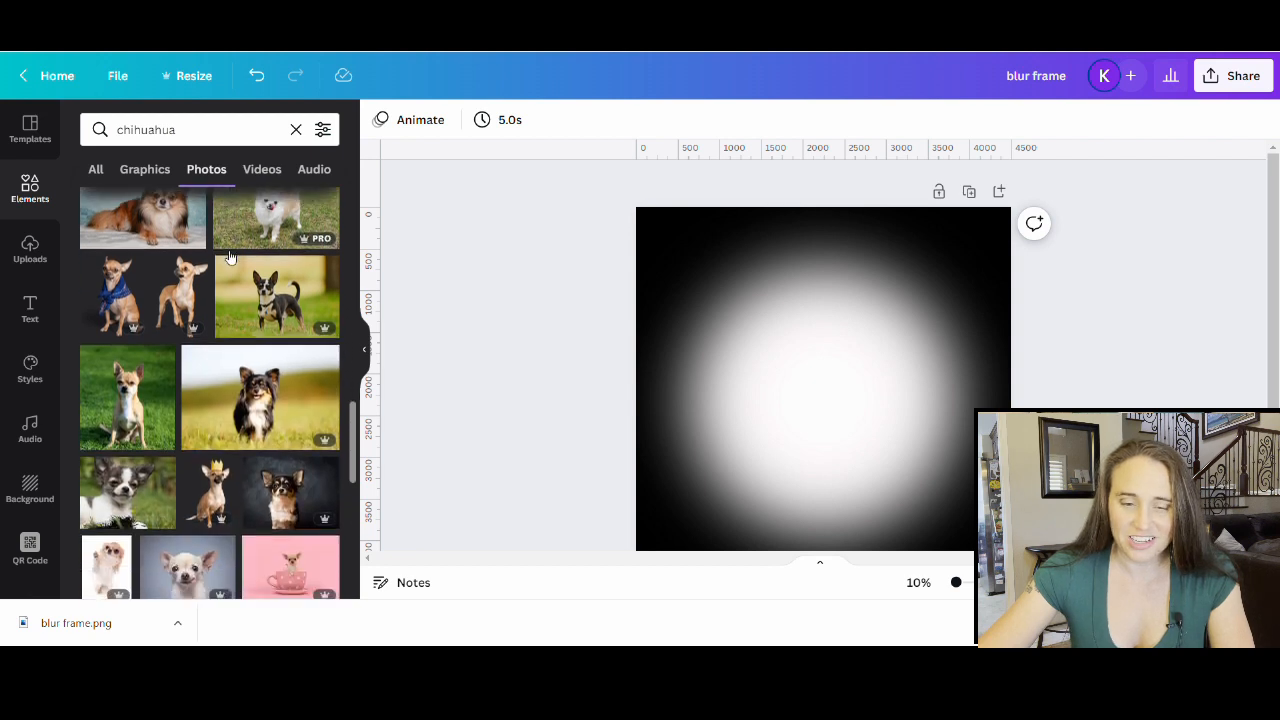
scroll(229, 257, "down", 2)
scroll(229, 257, "down", 5)
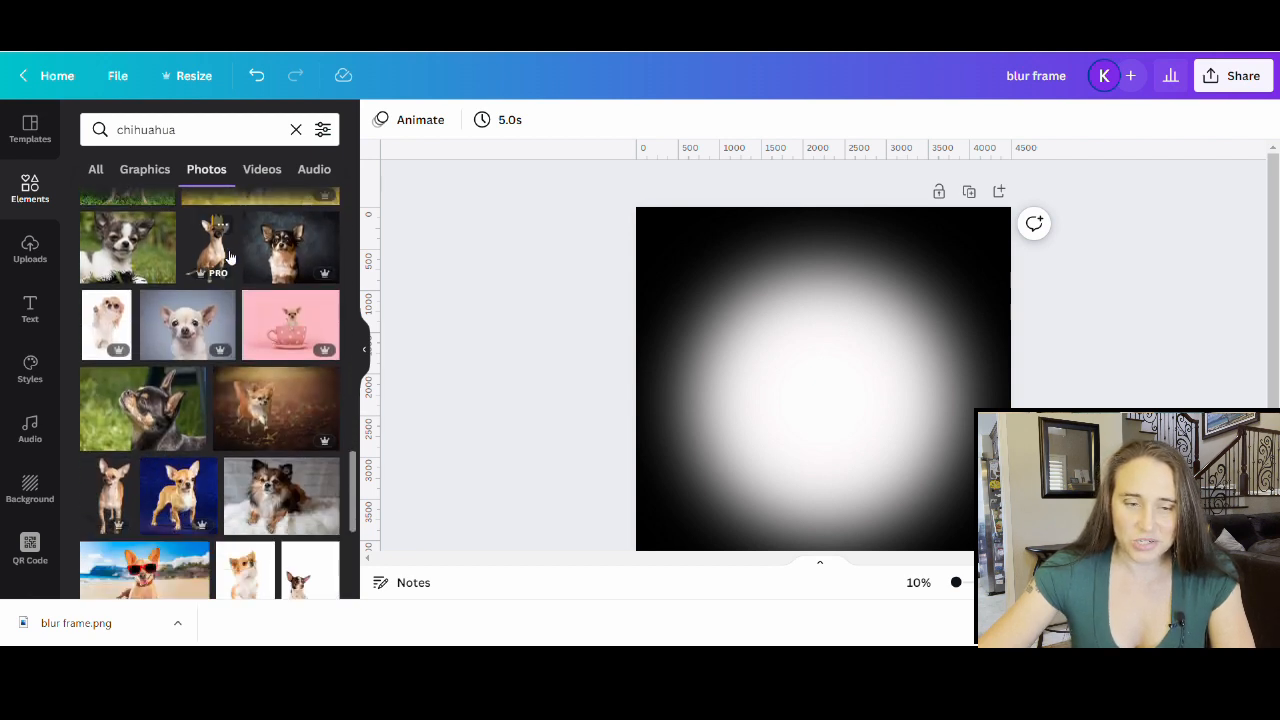
scroll(226, 256, "down", 5)
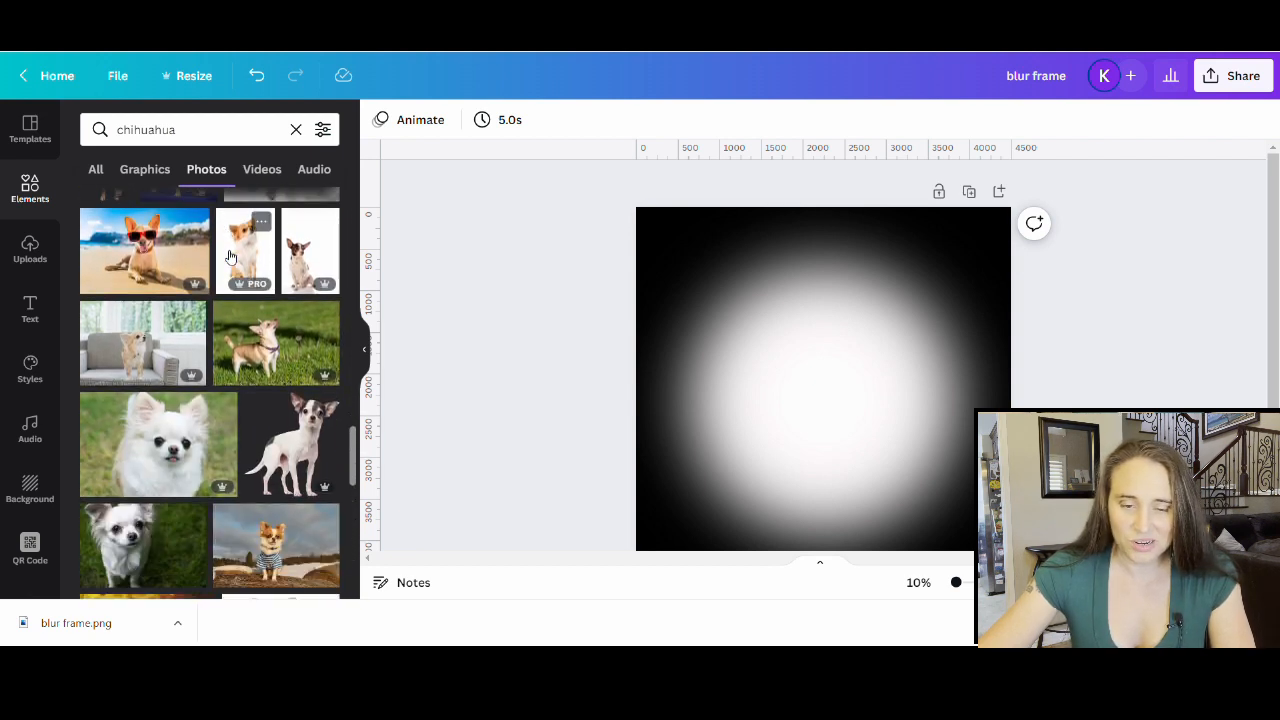
scroll(224, 256, "down", 6)
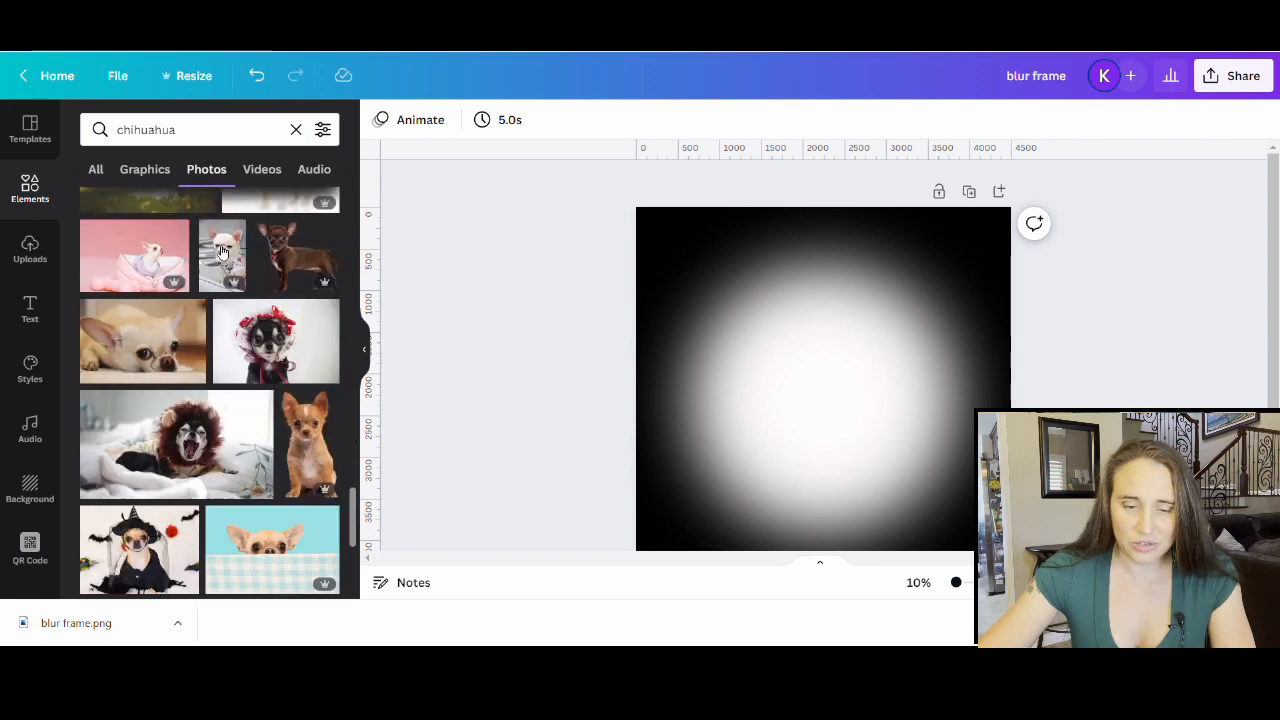
scroll(222, 252, "down", 7)
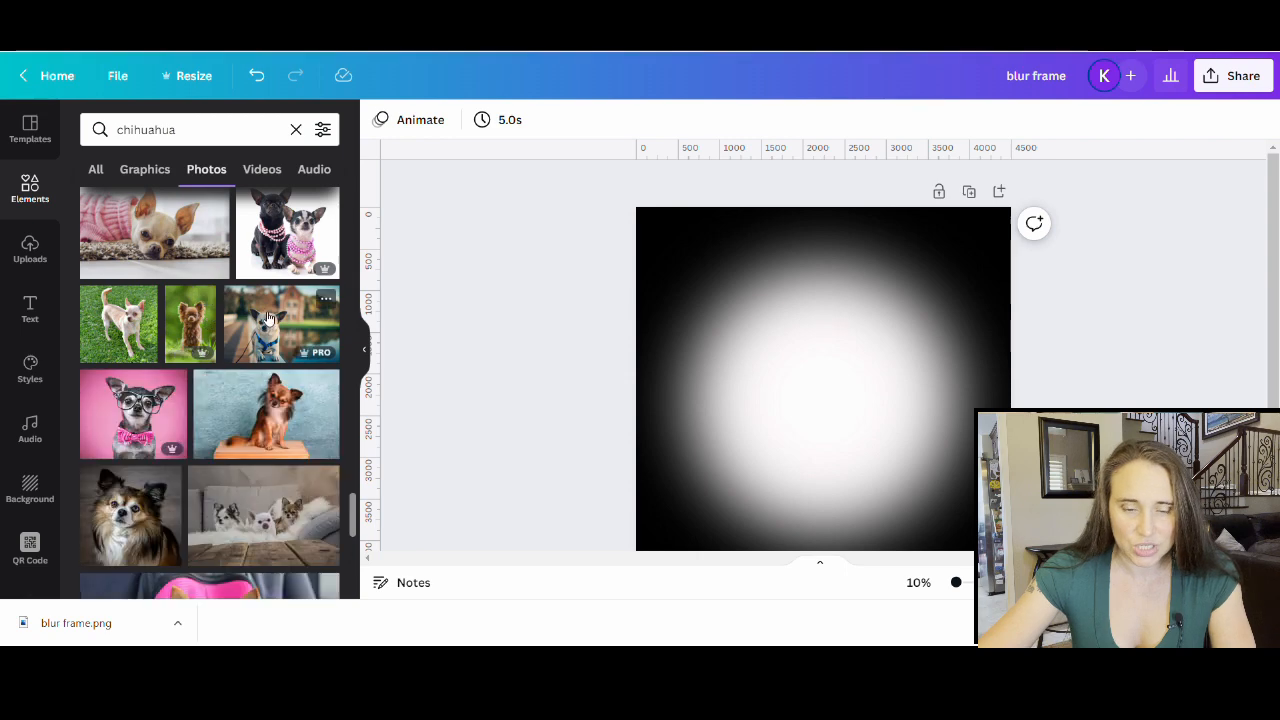
scroll(180, 320, "down", 1)
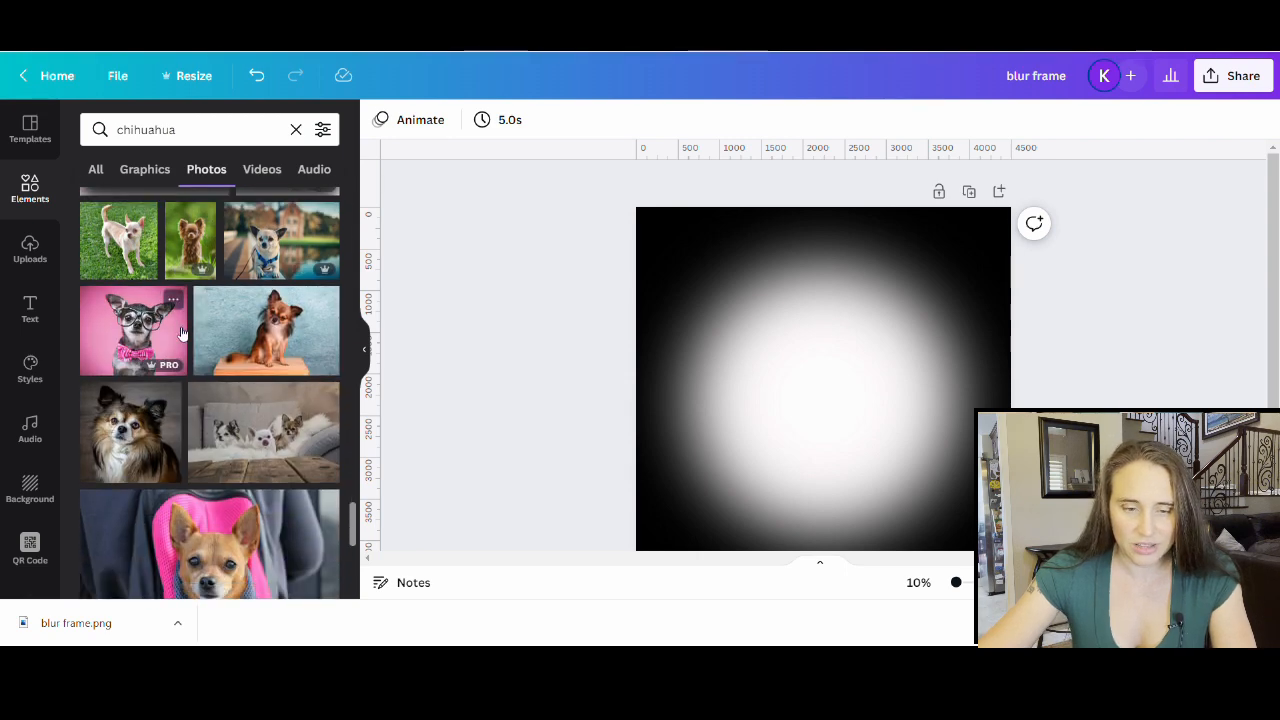
scroll(150, 335, "down", 1)
scroll(190, 340, "down", 4)
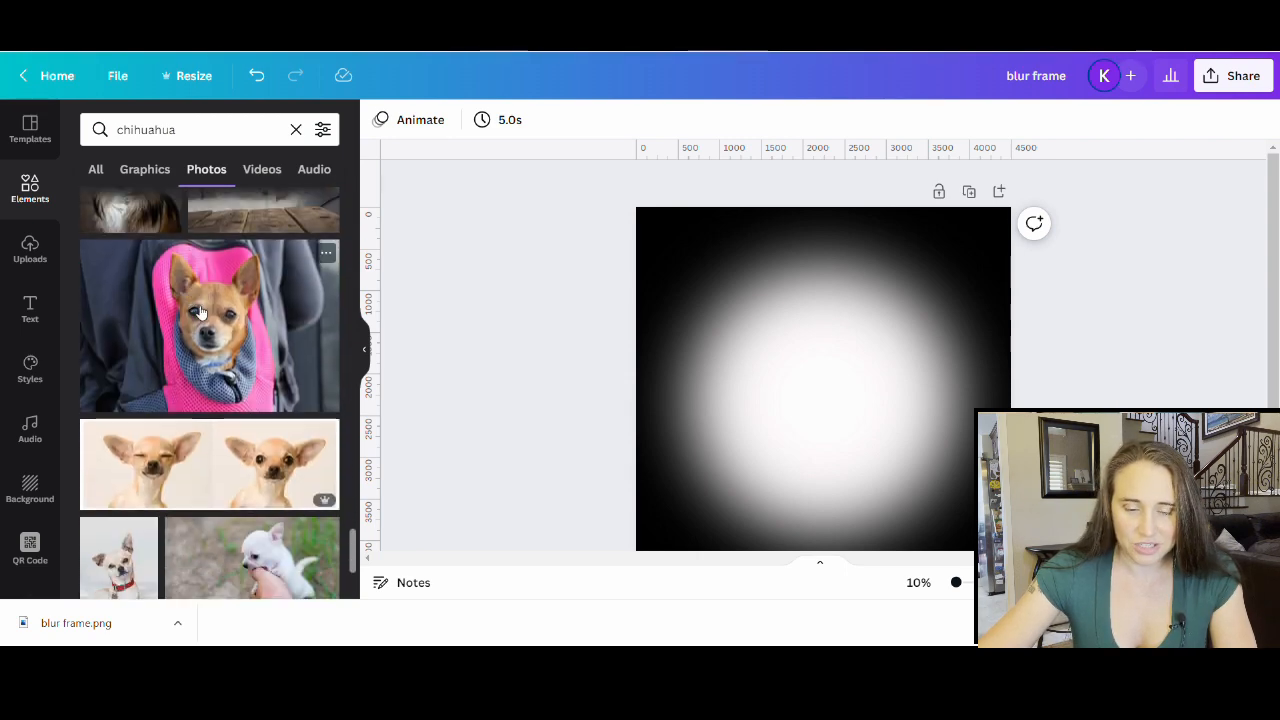
scroll(200, 312, "down", 2)
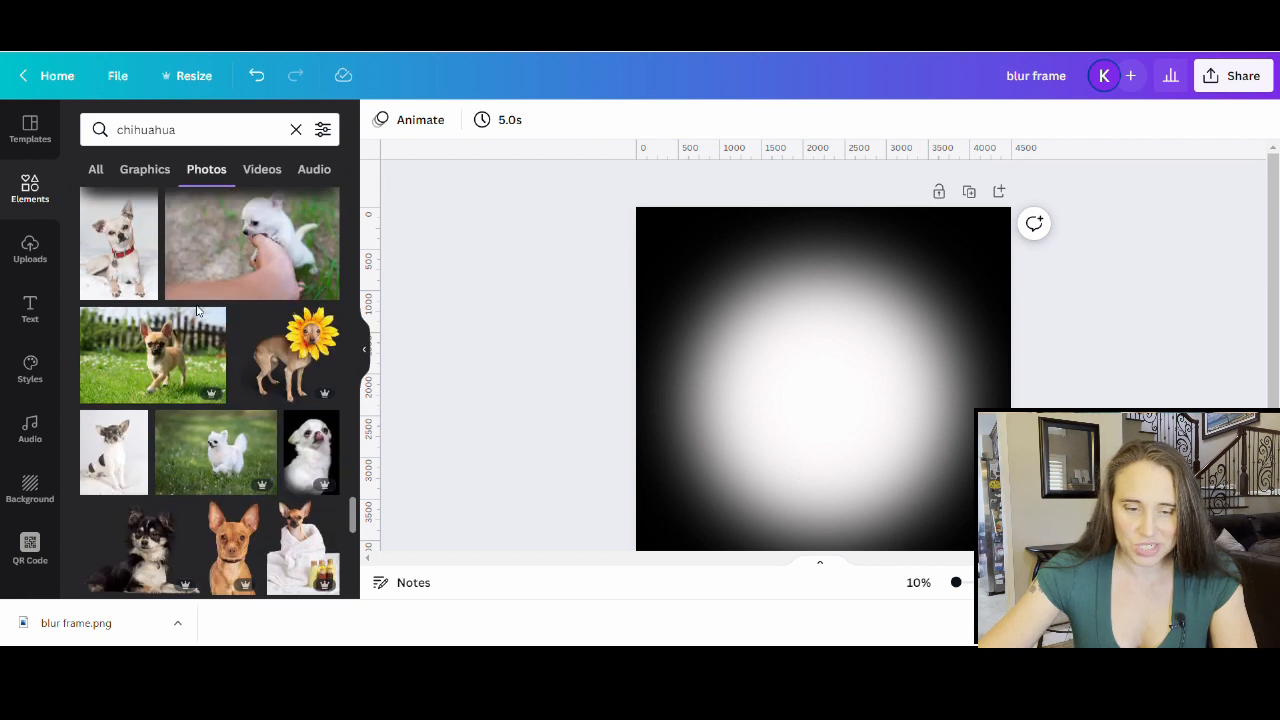
scroll(197, 310, "down", 1)
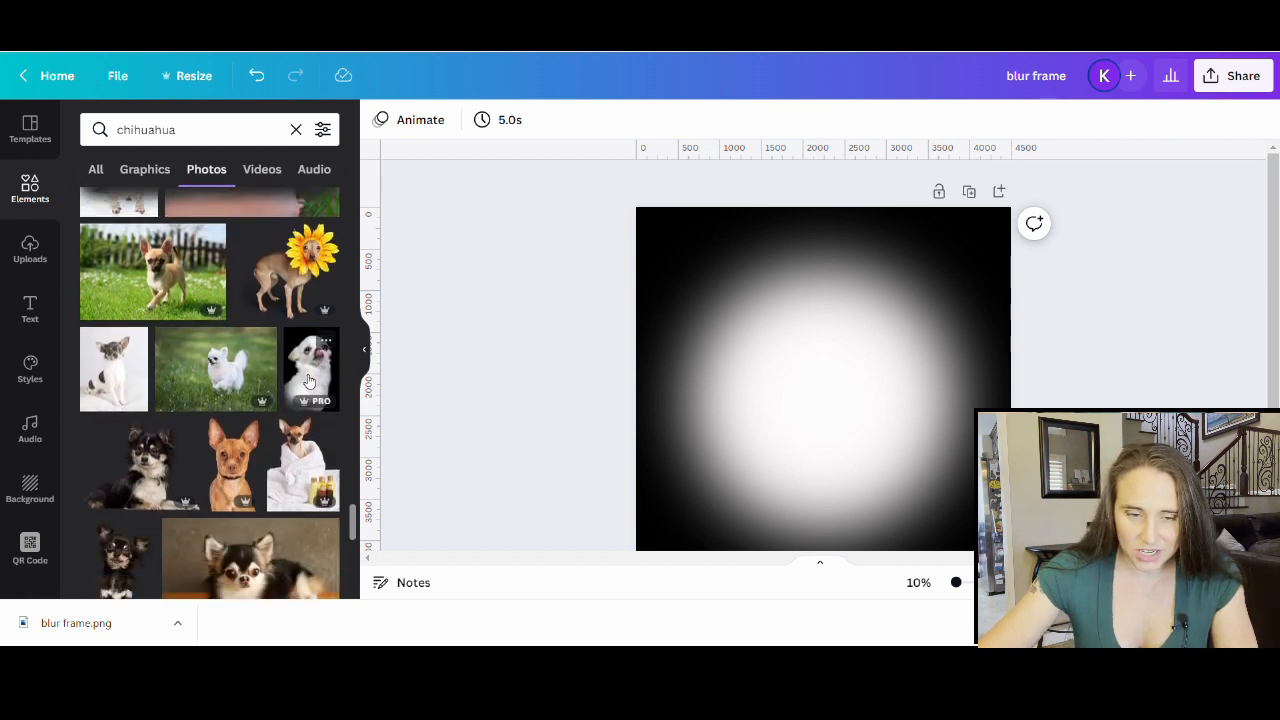
scroll(300, 370, "down", 3)
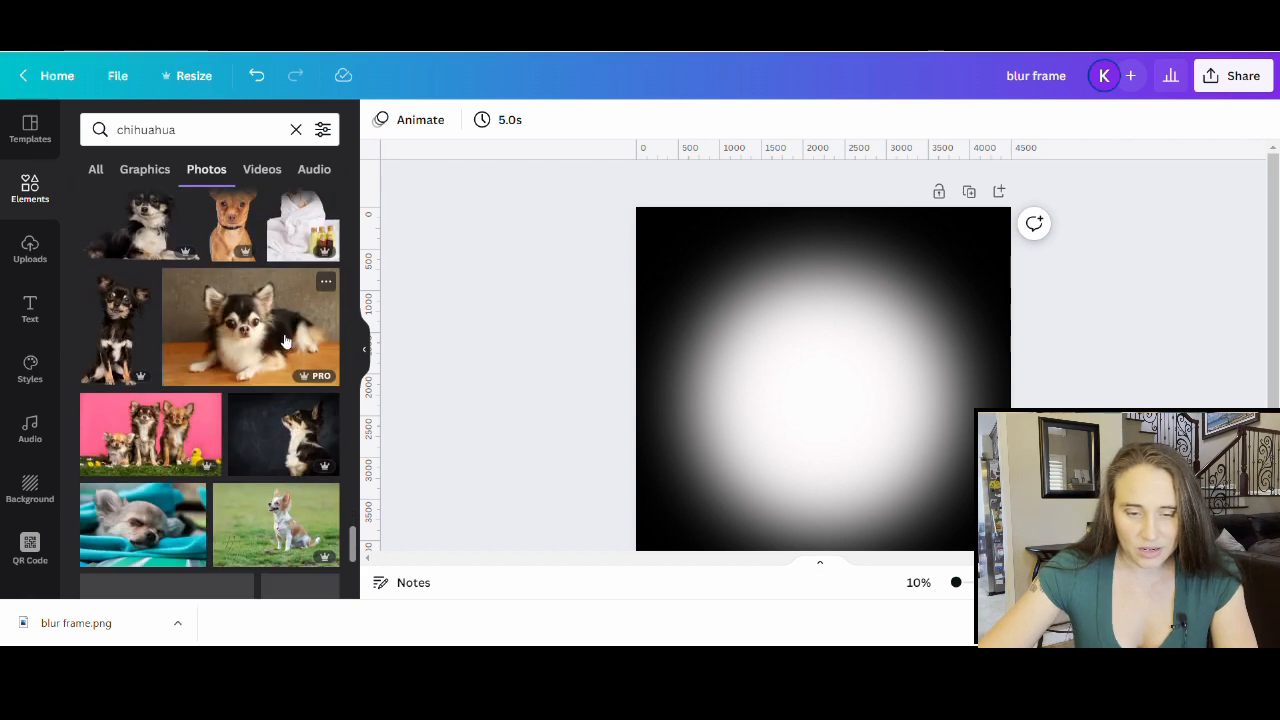
scroll(285, 342, "down", 4)
scroll(261, 336, "down", 2)
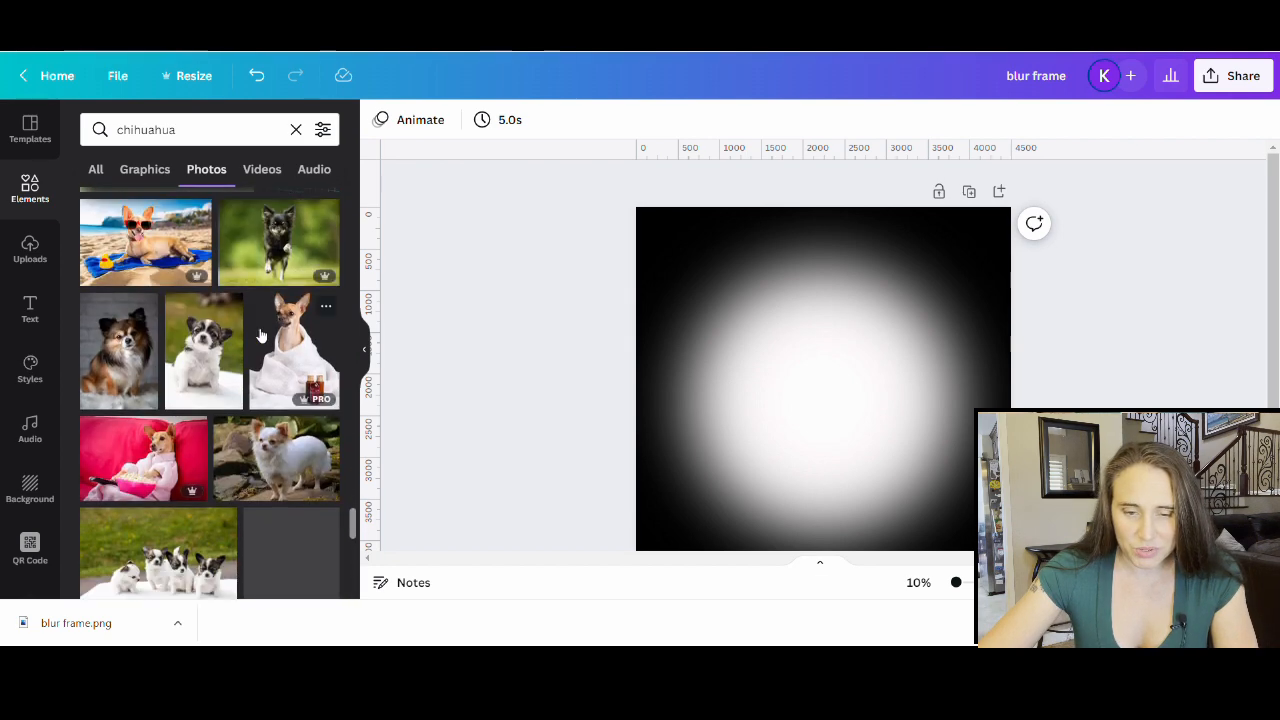
scroll(261, 336, "down", 2)
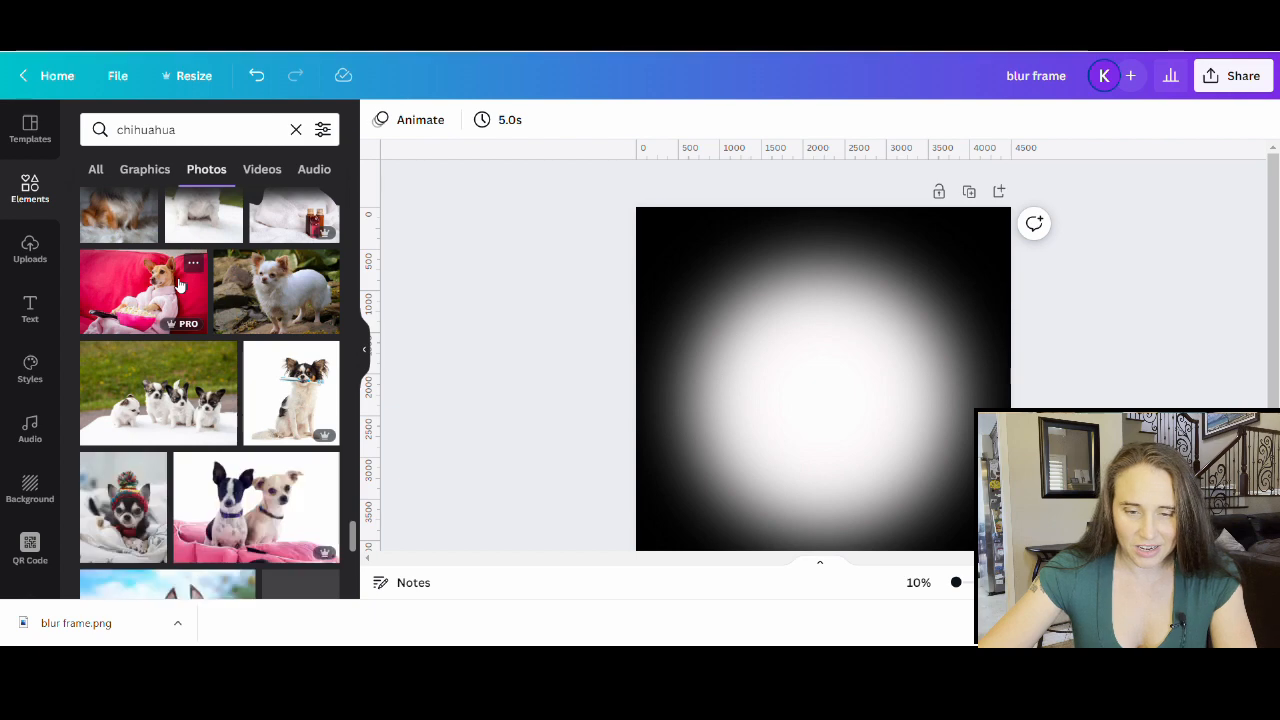
From the "chihuahuas" photo results, add the front-facing portrait with its tongue out and a grey background to the page
scroll(180, 285, "down", 2)
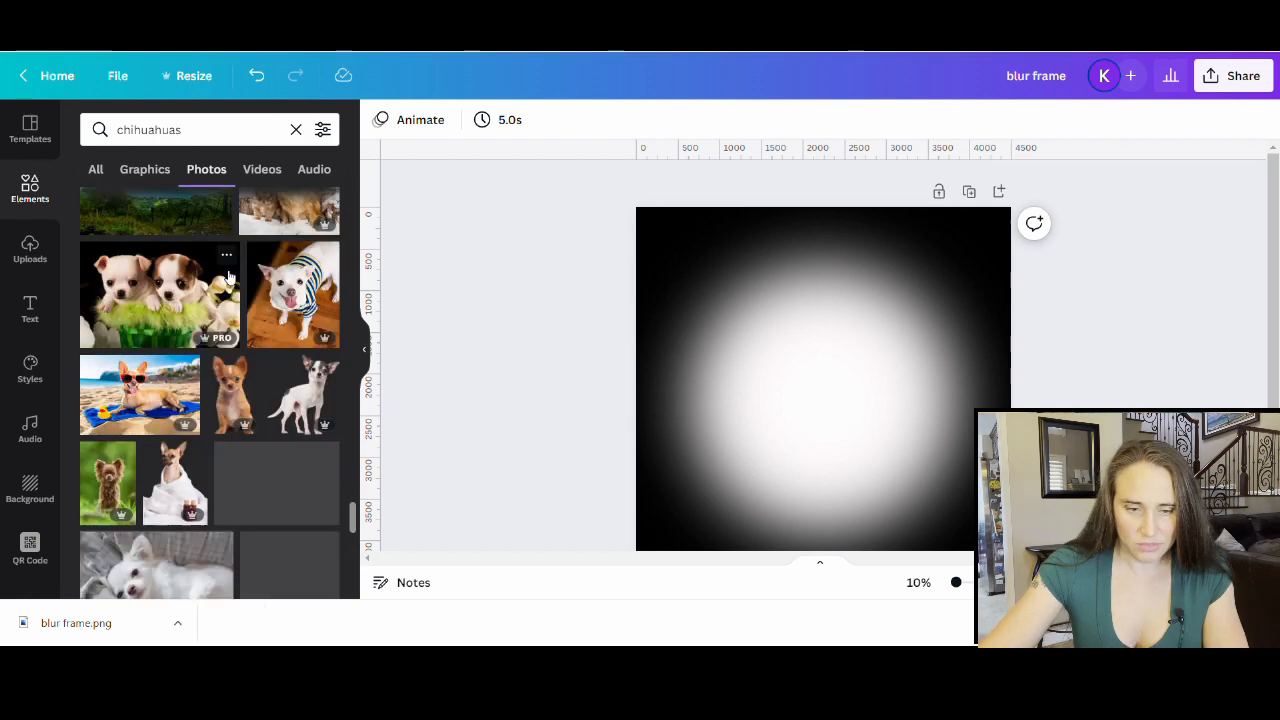
scroll(228, 276, "down", 3)
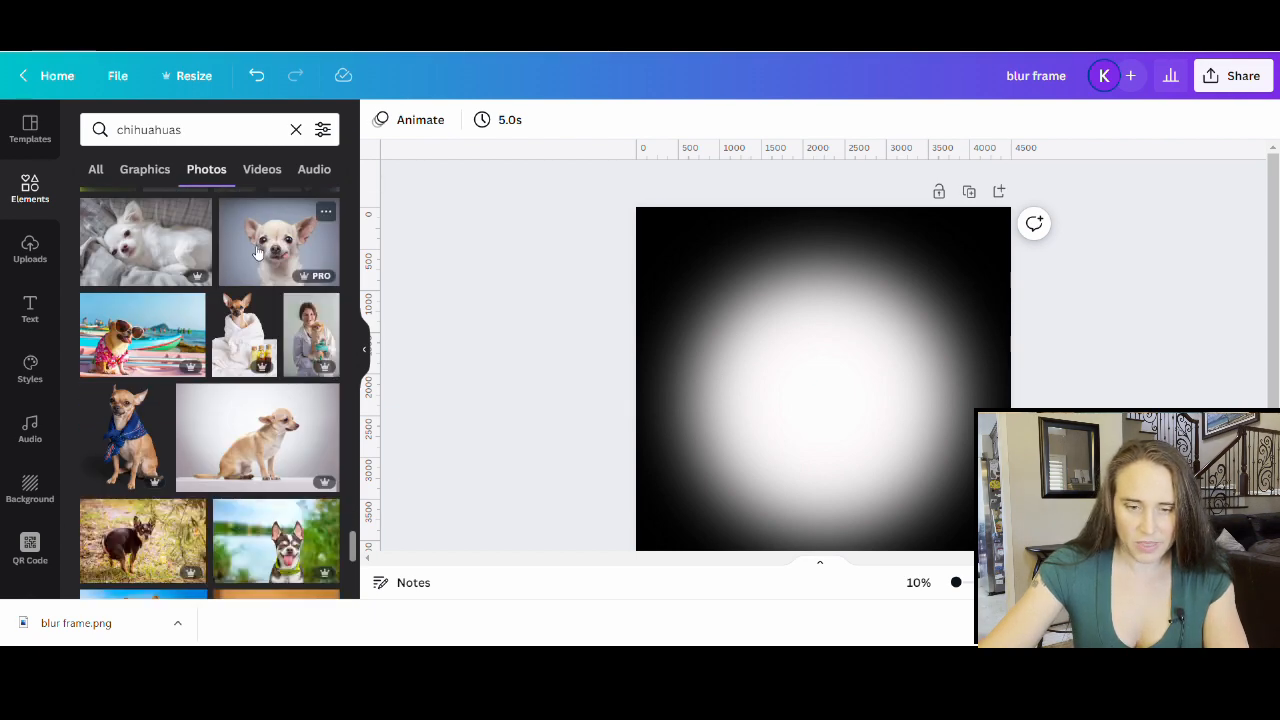
scroll(257, 292, "up", 1)
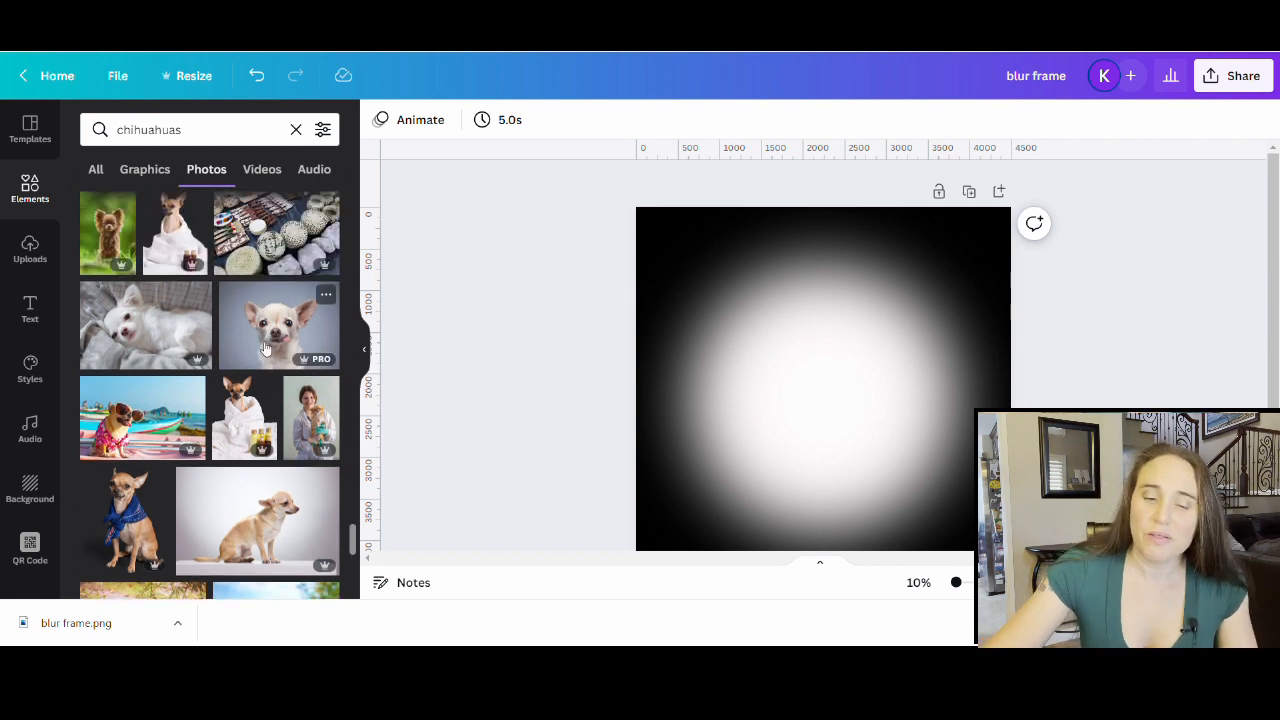
left_click(277, 332)
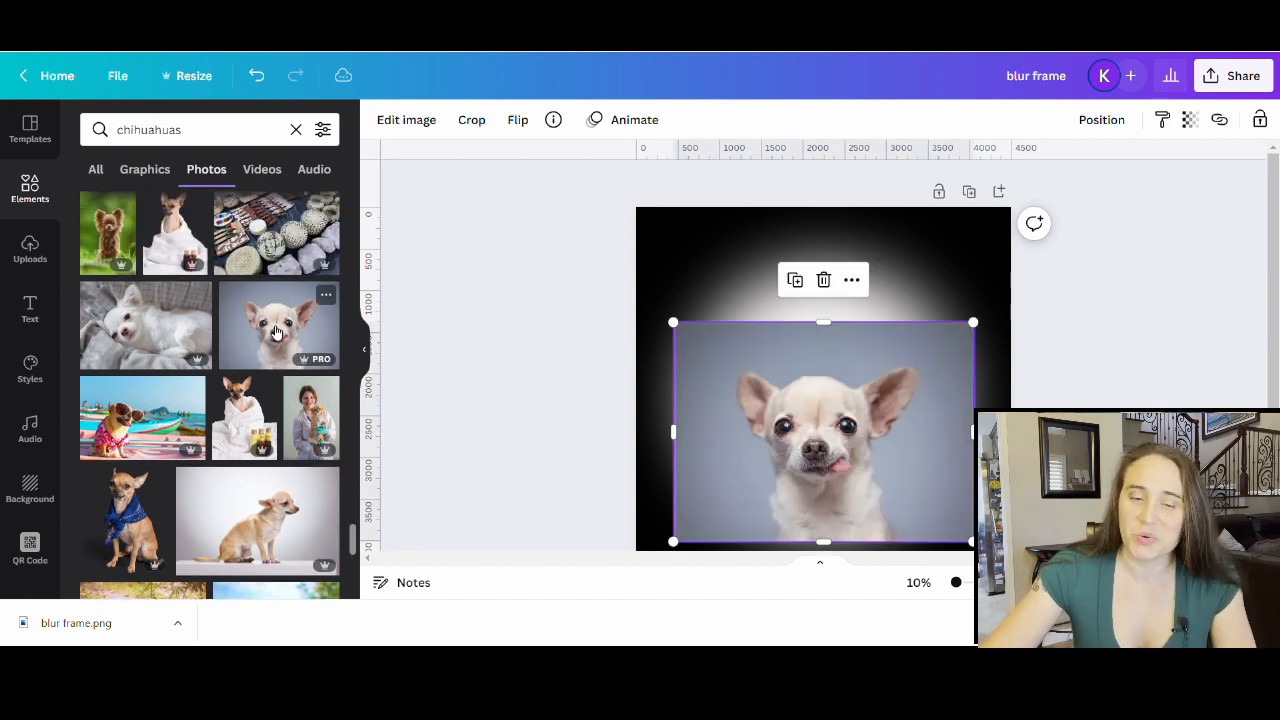
left_click(362, 350)
left_click(379, 343)
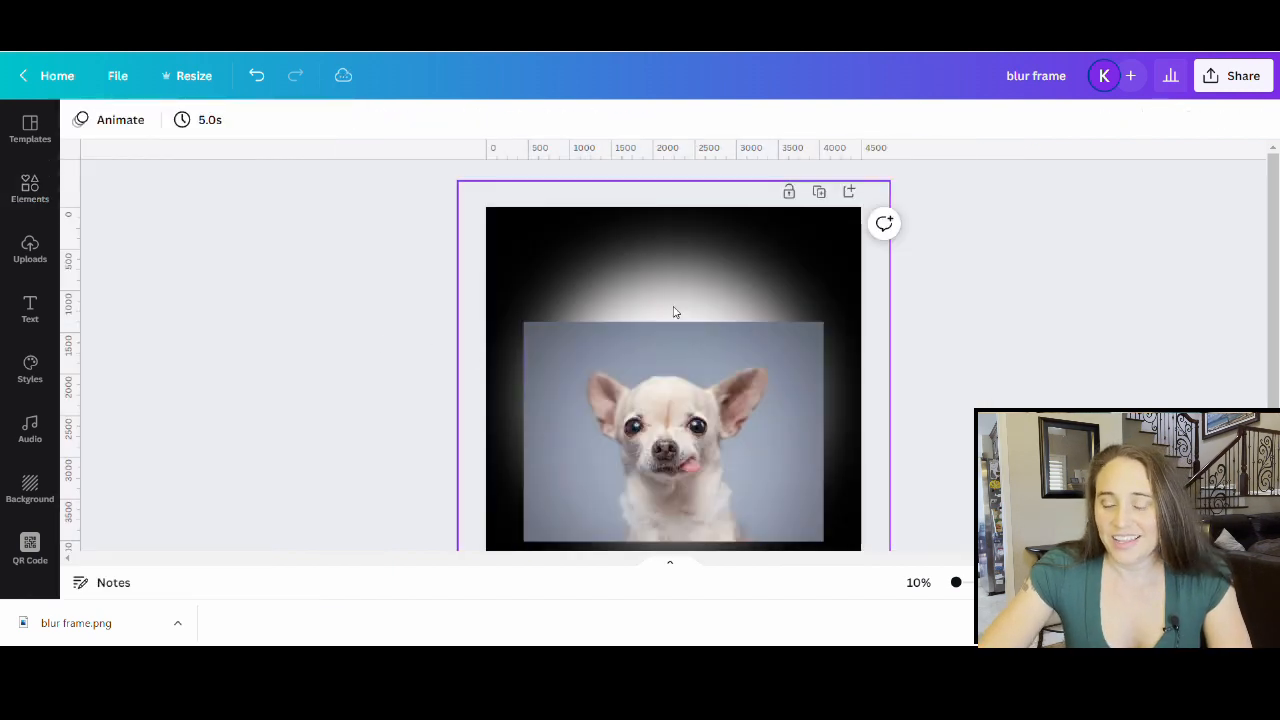
Enlarge the chihuahua photo to about 7900 px wide and position it to cover the page with the face near the middle
left_click_drag(712, 503, 697, 425)
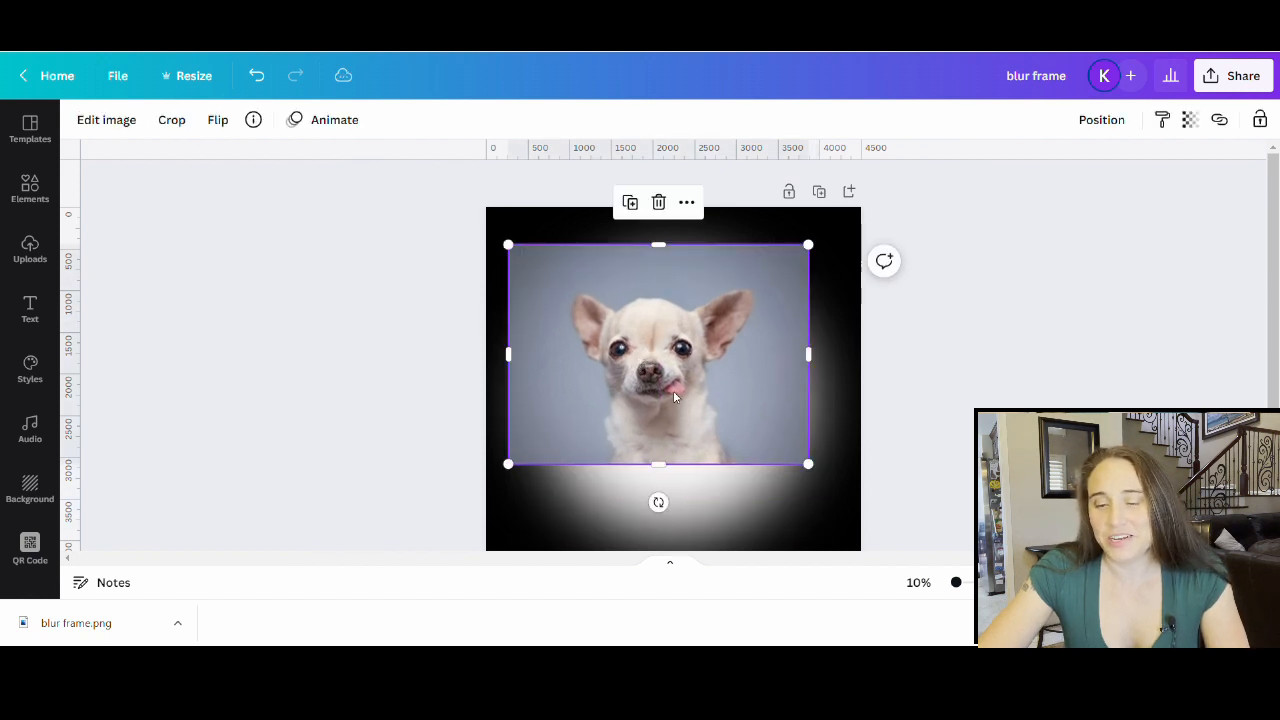
left_click_drag(806, 462, 1041, 633)
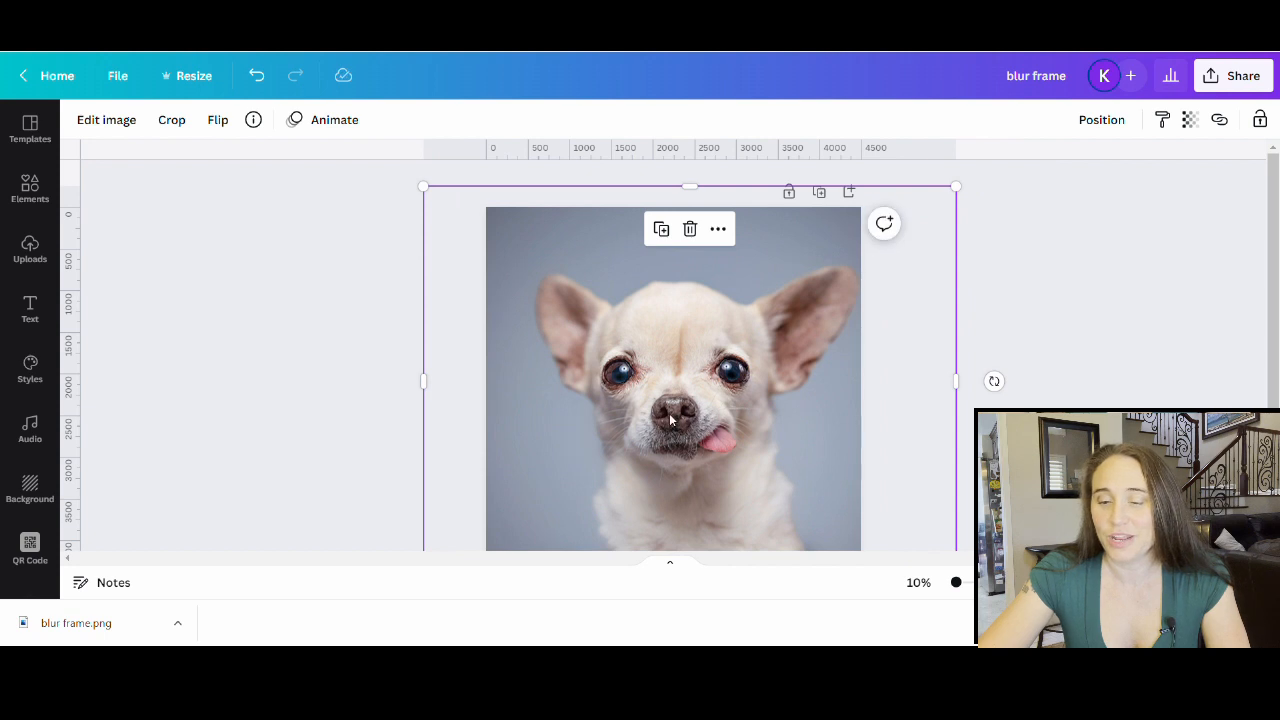
scroll(668, 270, "down", 2)
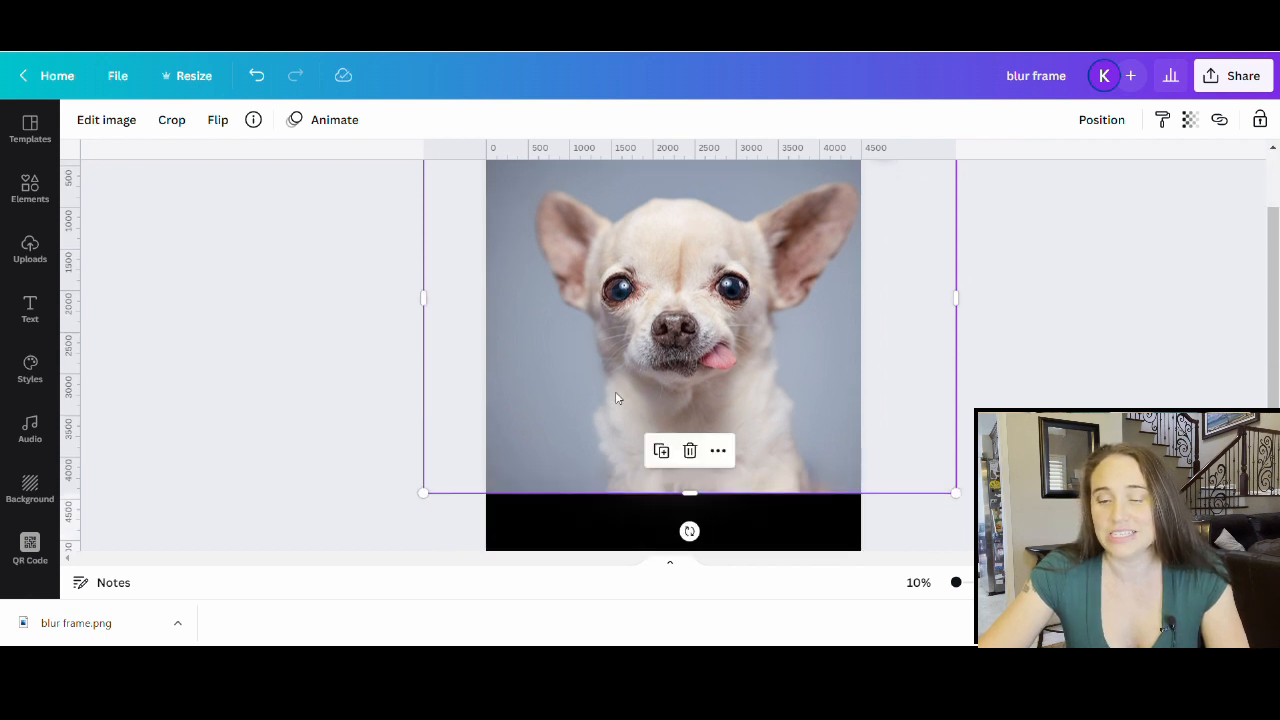
left_click_drag(426, 491, 271, 543)
scroll(689, 496, "up", 2)
left_click_drag(614, 473, 670, 456)
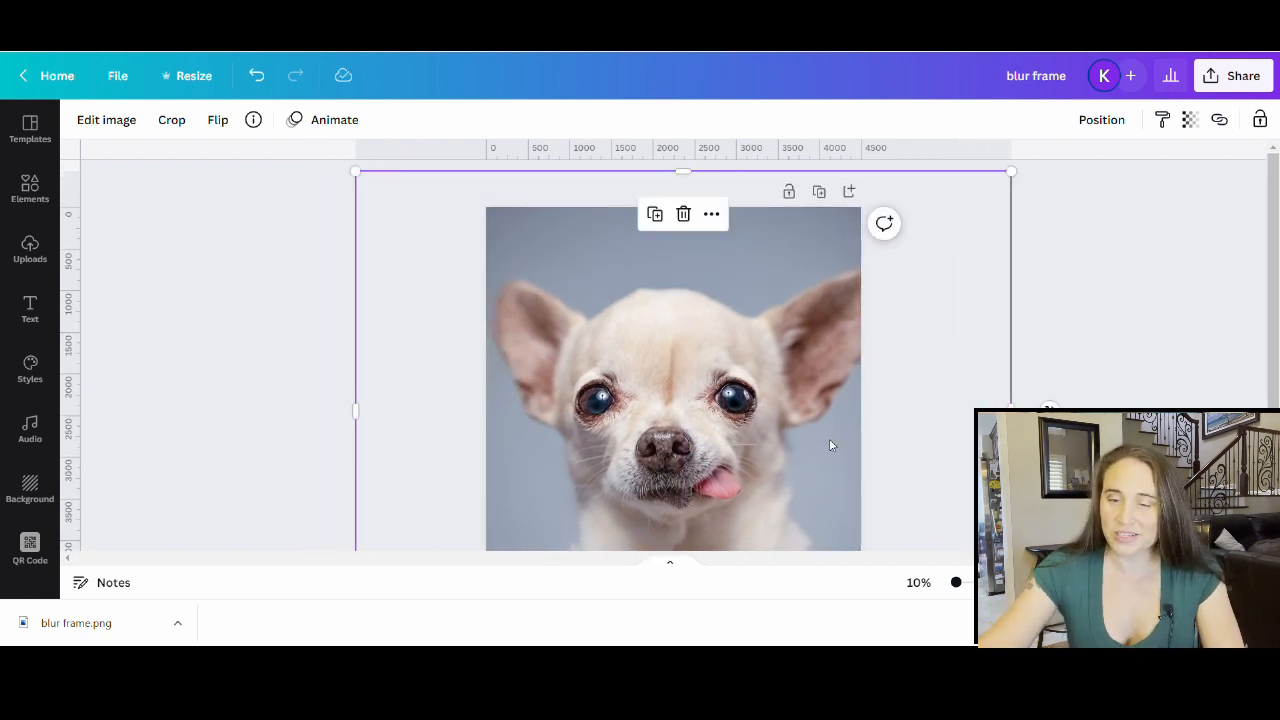
Set the chihuahua photo's transparency to 18 so the white glow shows through
scroll(830, 445, "down", 2)
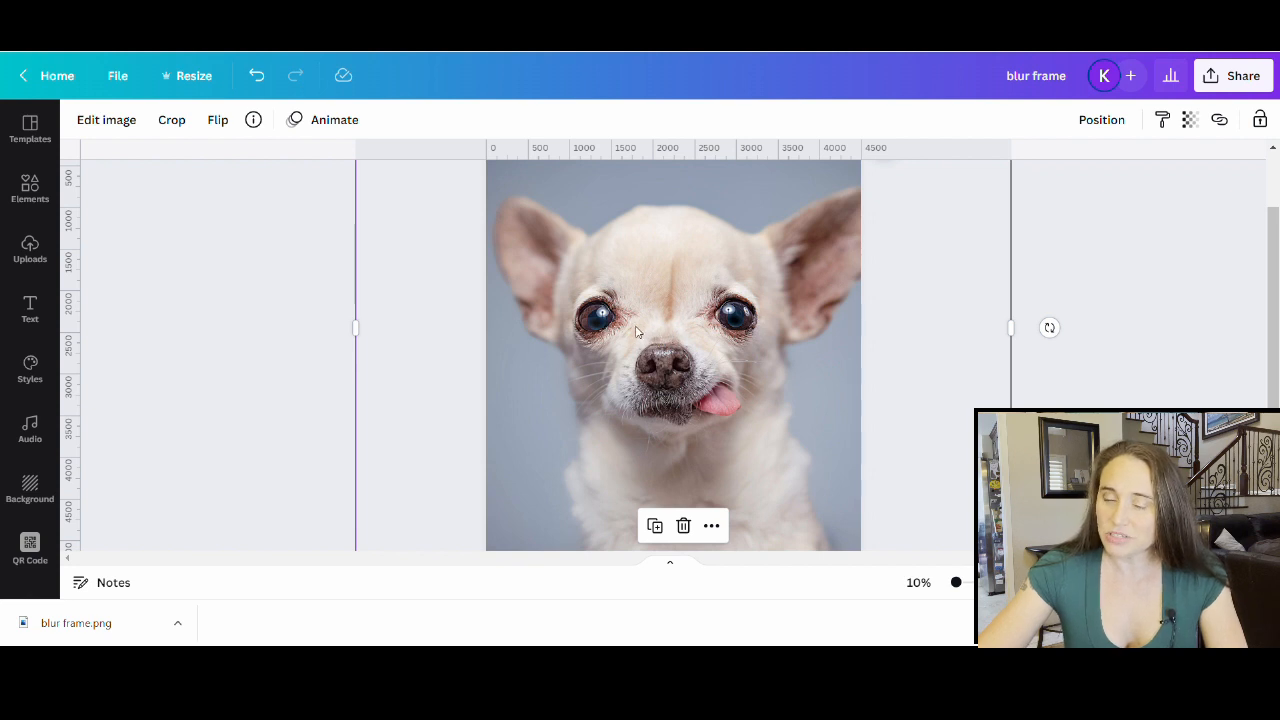
left_click(1190, 121)
left_click_drag(1190, 196, 1052, 192)
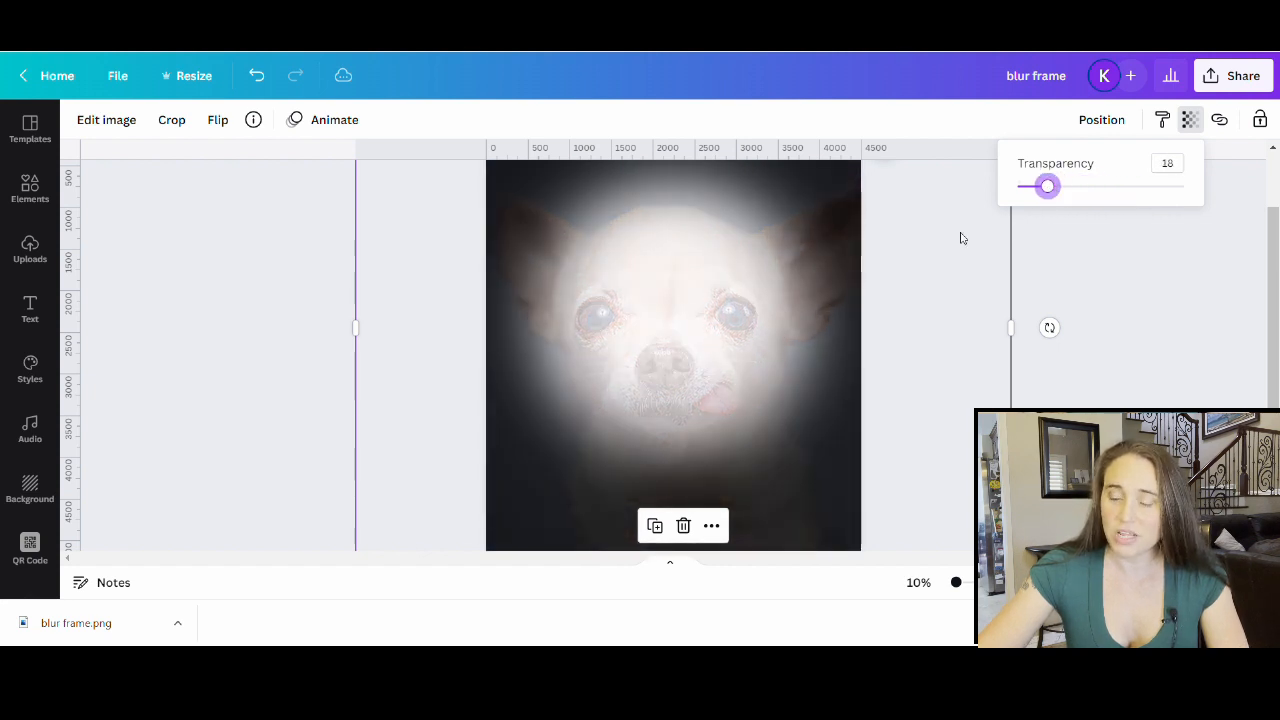
scroll(1041, 393, "up", 1)
scroll(1030, 381, "up", 1)
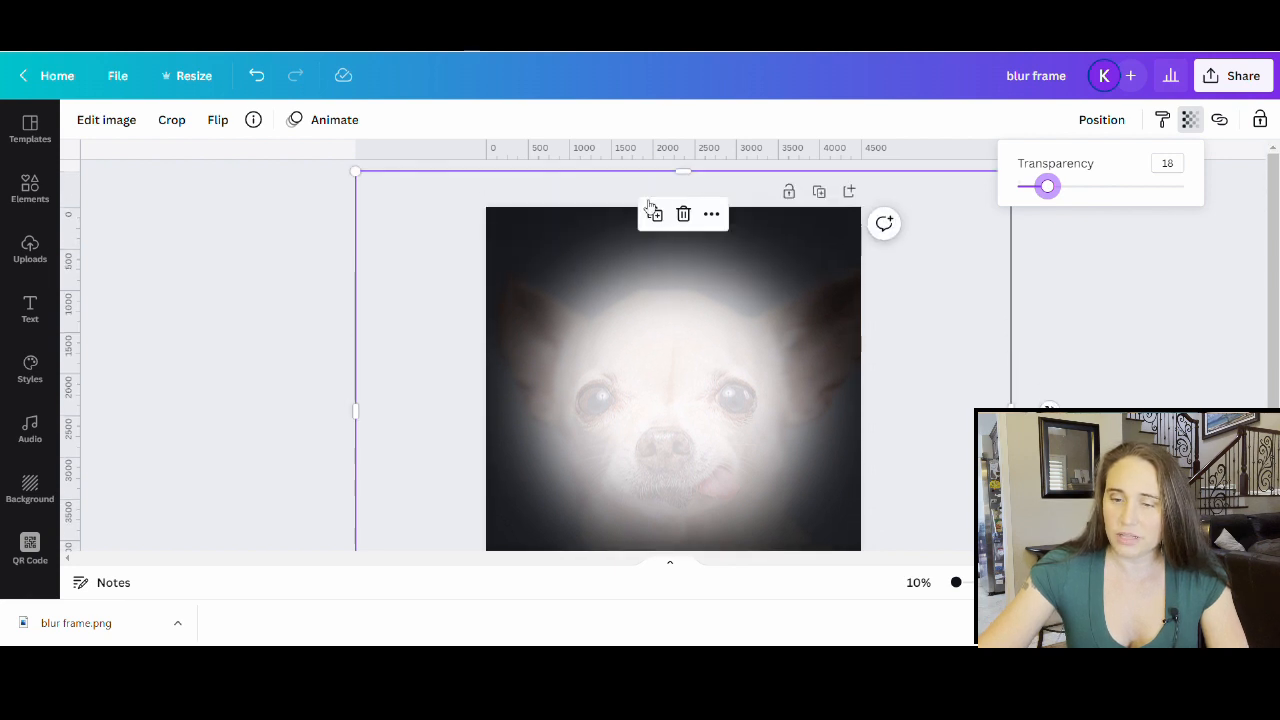
key("Escape")
Move the faded chihuahua photo up about 300 px and slightly right to align the face with the glow
scroll(1080, 344, "down", 2)
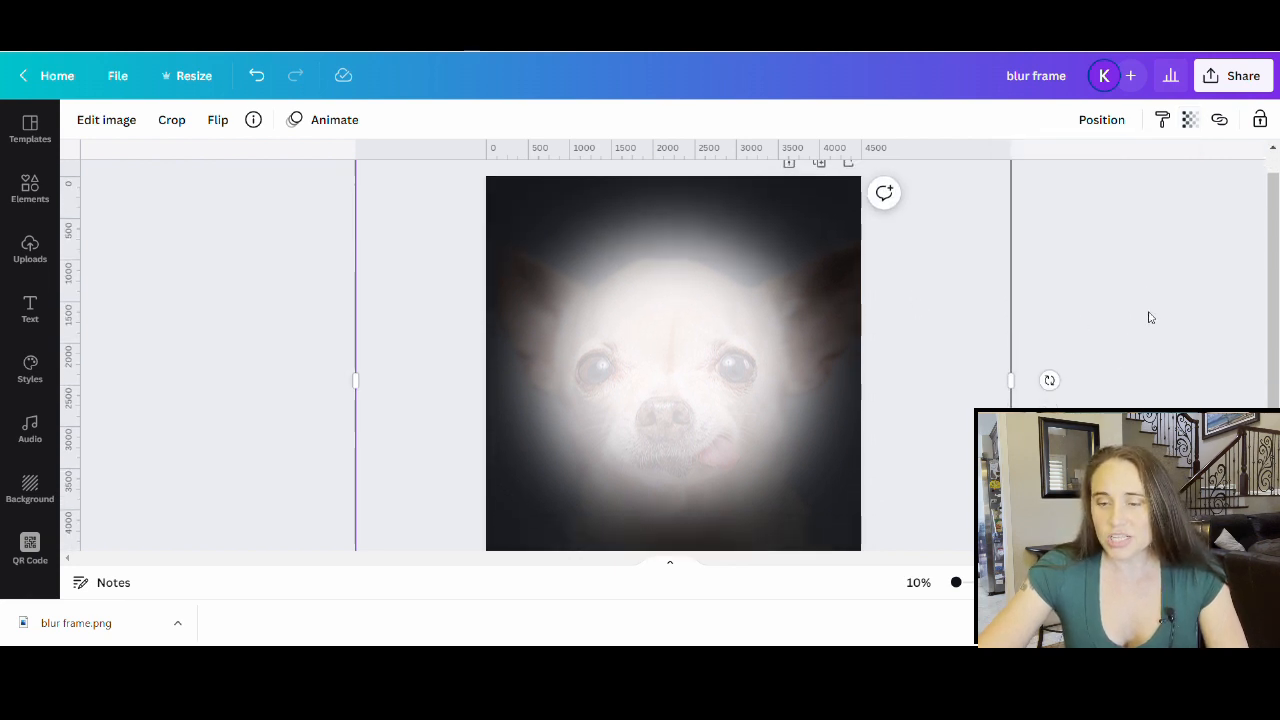
left_click_drag(879, 441, 888, 431)
scroll(926, 426, "up", 2)
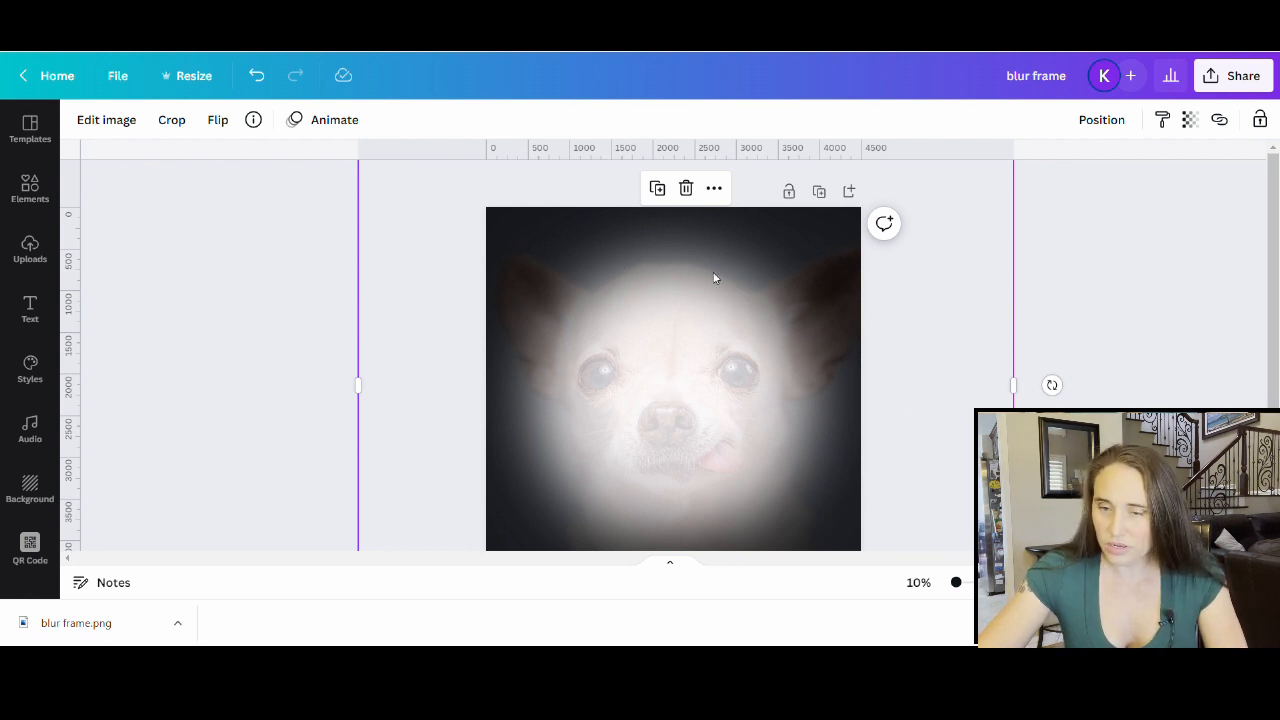
Enlarge the faded chihuahua photo to about 10,300 px wide and reposition it so the face sits centered over the glow
scroll(840, 523, "down", 3)
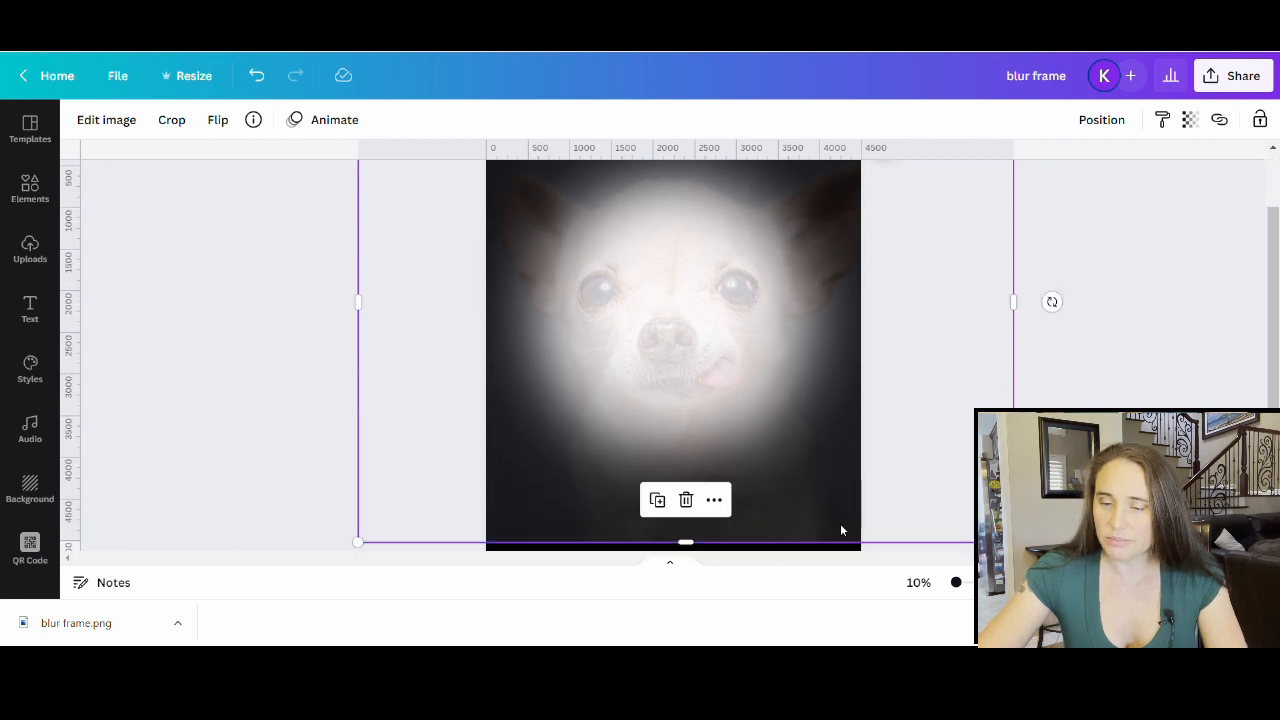
left_click_drag(1013, 459, 1215, 607)
scroll(1095, 406, "up", 1)
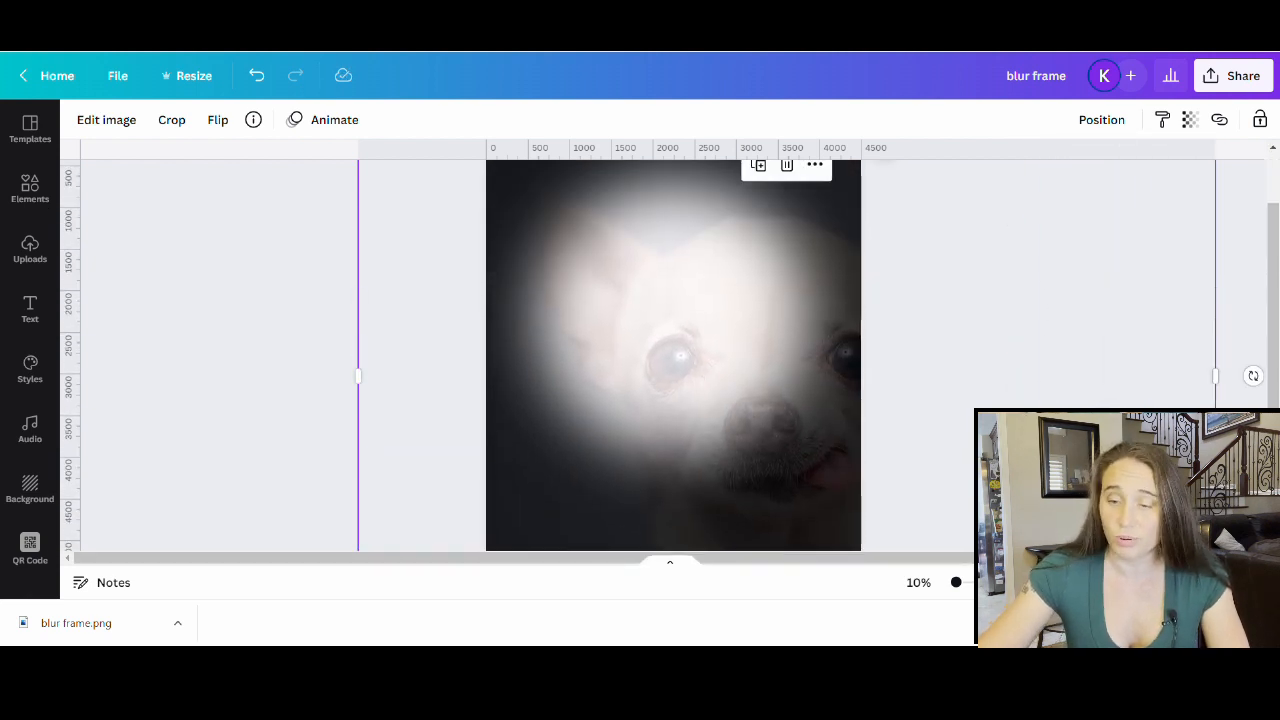
left_click_drag(1025, 446, 929, 369)
scroll(956, 425, "up", 1)
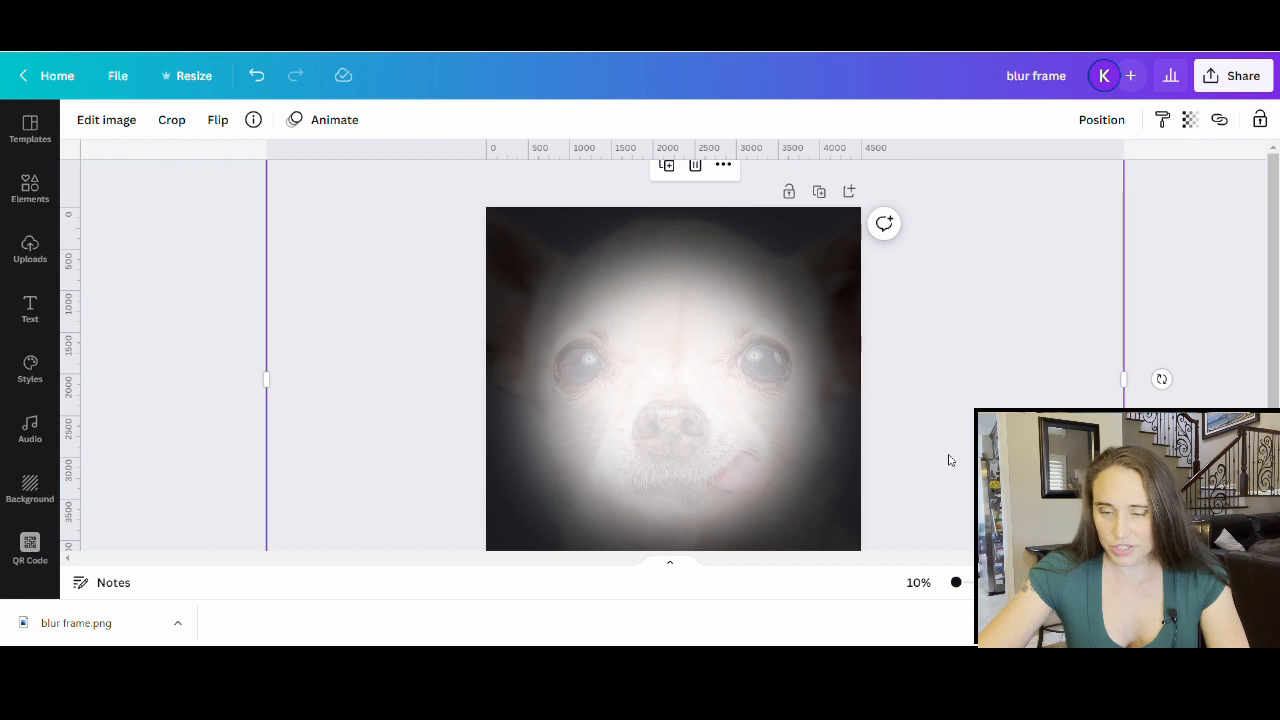
Set the enlarged chihuahua photo as the page background behind the glow
left_click_drag(950, 460, 956, 463)
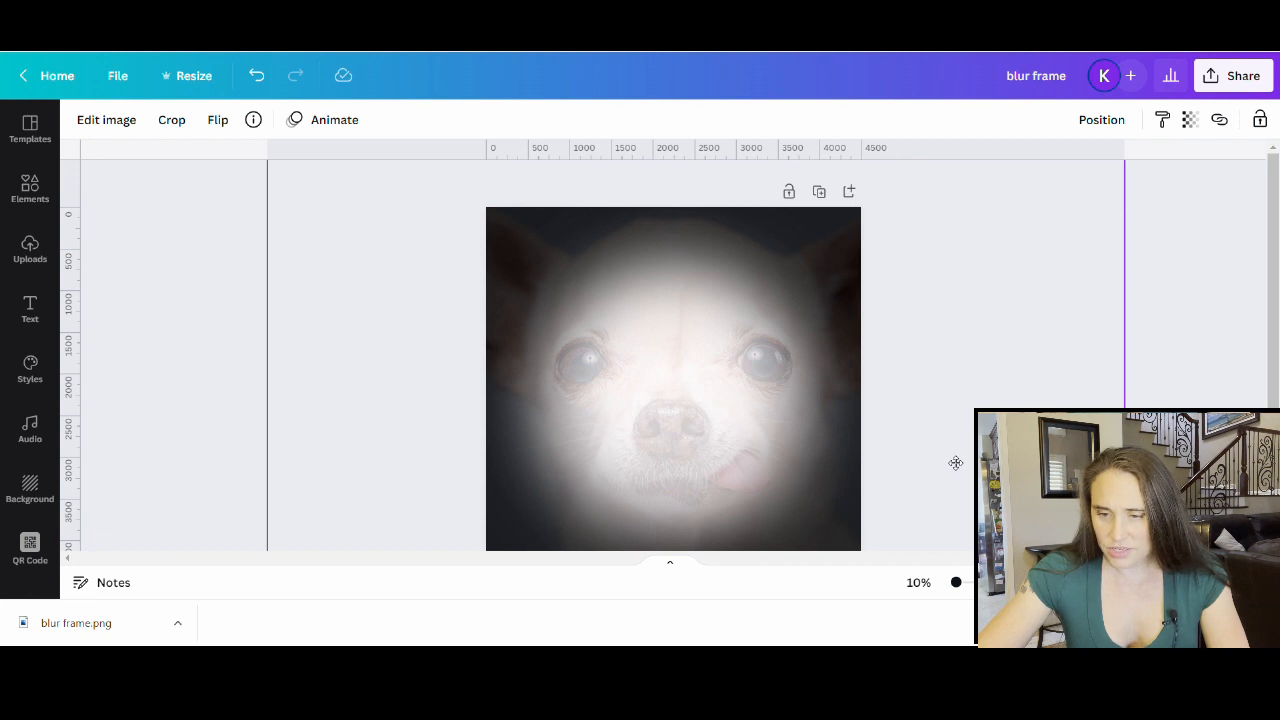
key("Delete")
scroll(949, 461, "down", 3)
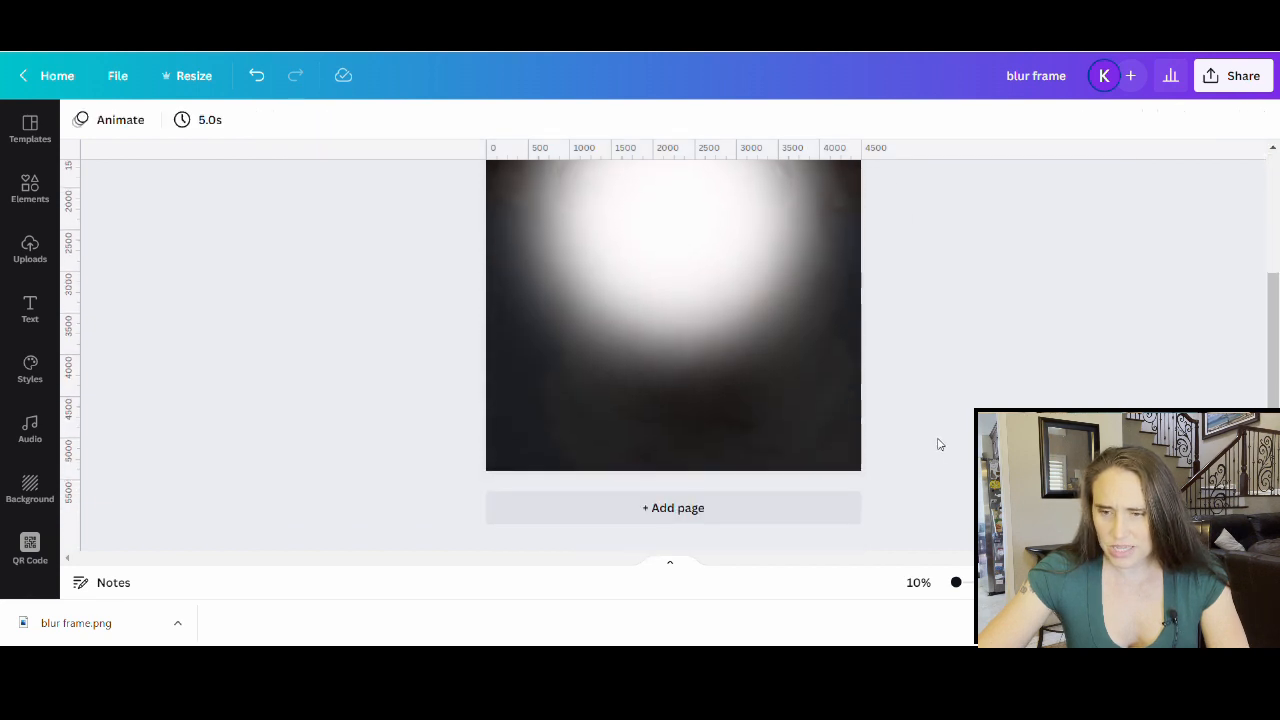
Raise the background chihuahua photo's transparency value to 100
left_click(842, 411)
left_click(809, 468)
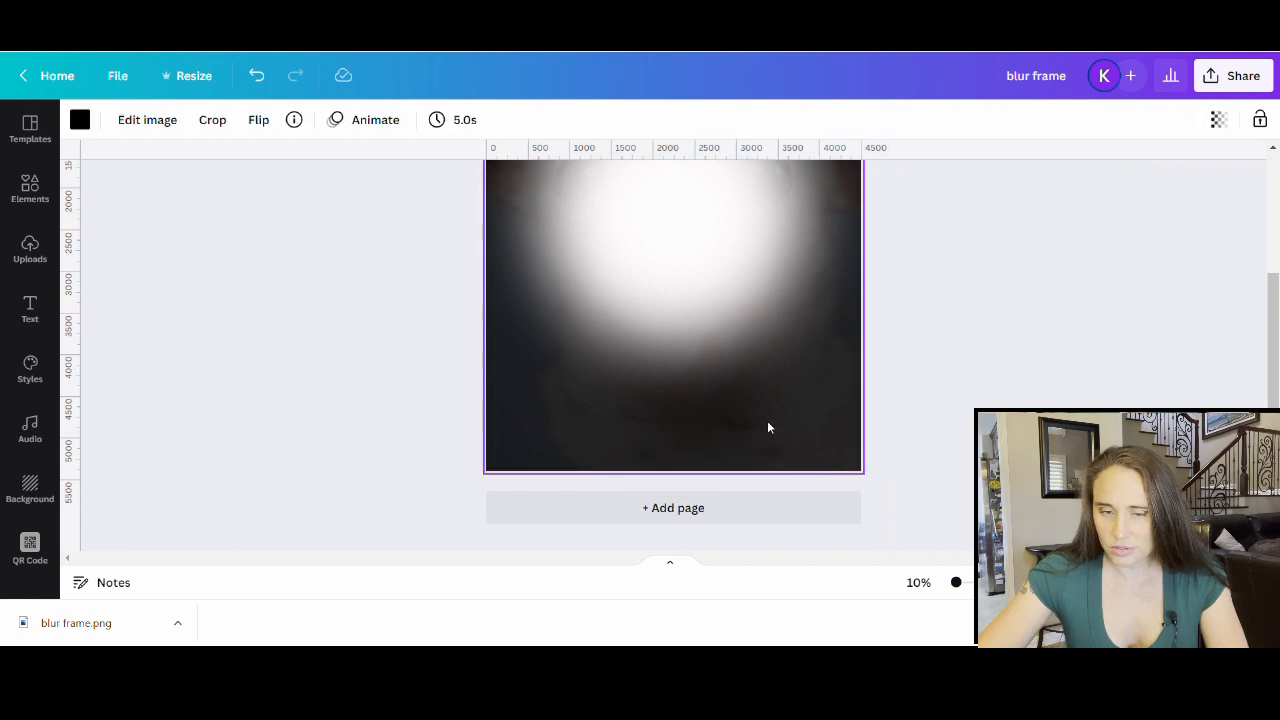
left_click(833, 356)
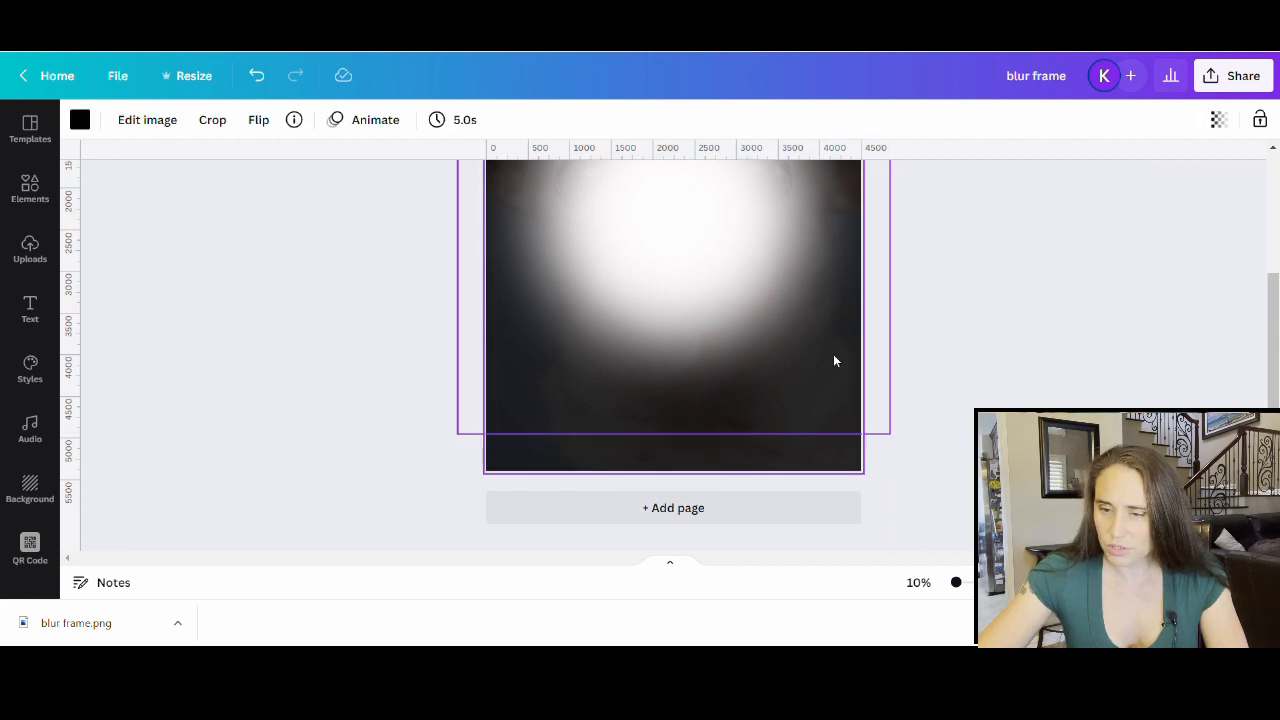
left_click(816, 458)
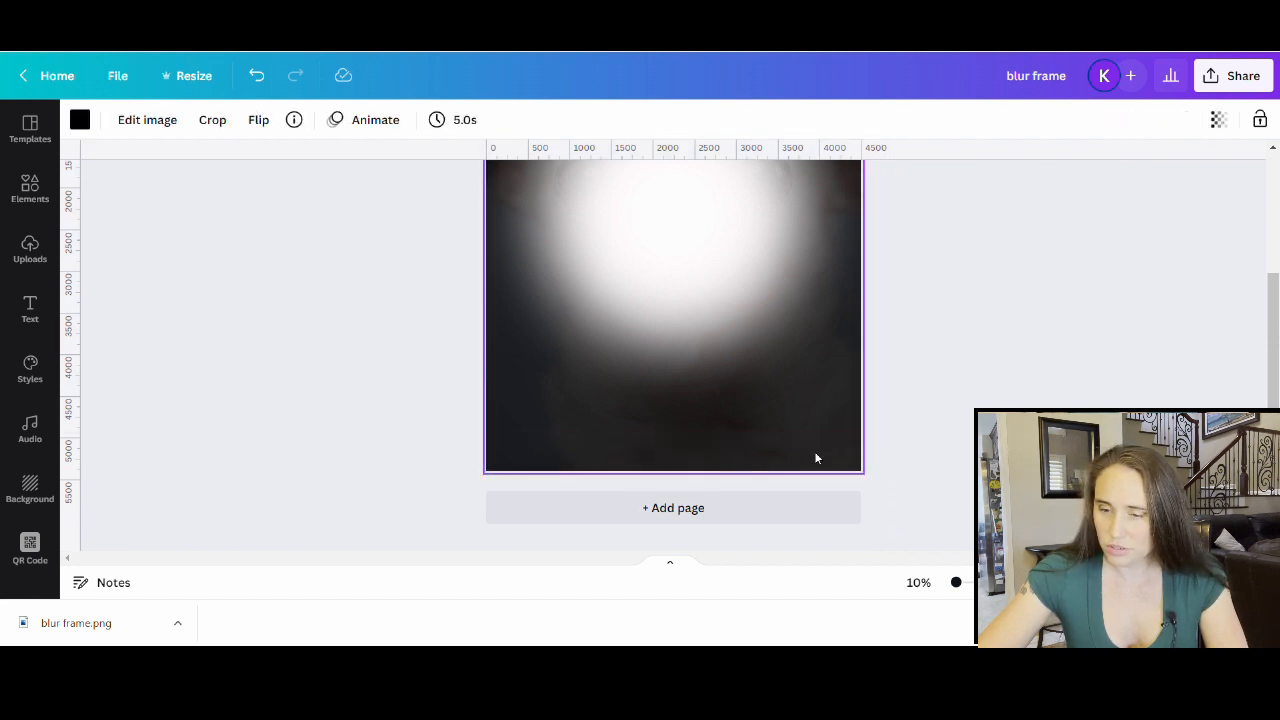
left_click(1217, 119)
left_click(1132, 188)
left_click_drag(1137, 191, 1160, 191)
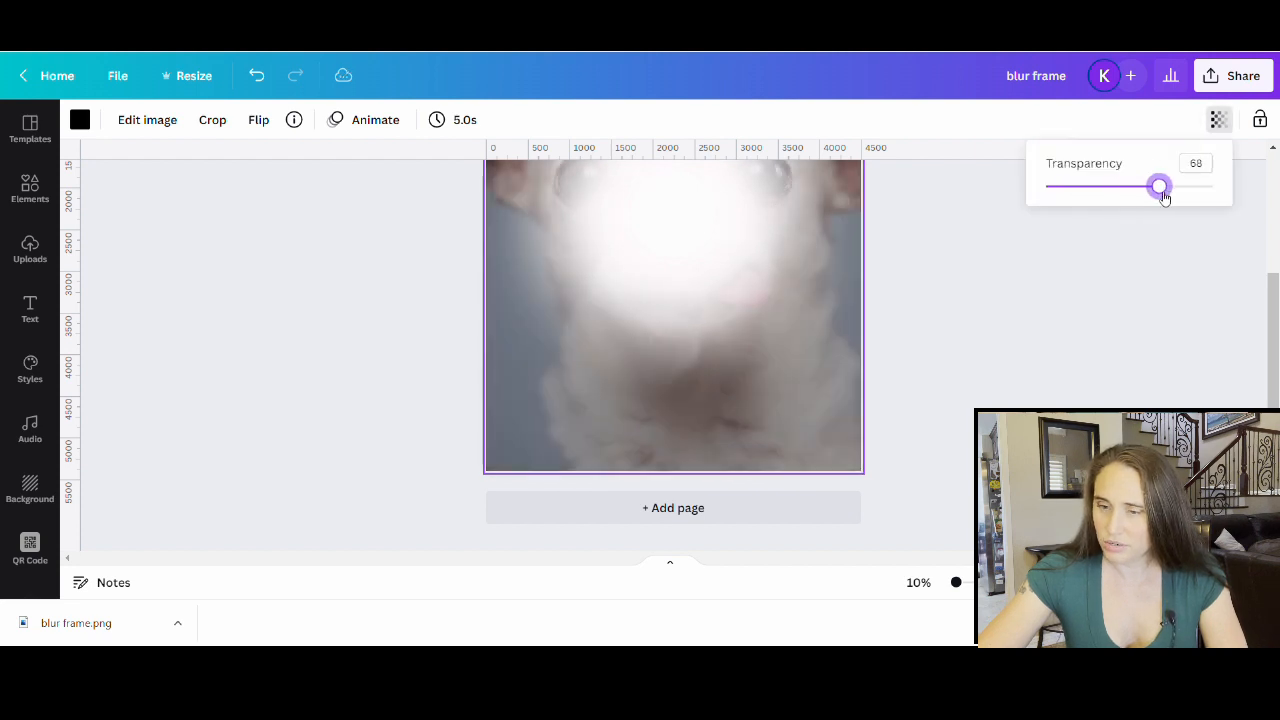
scroll(895, 284, "up", 2)
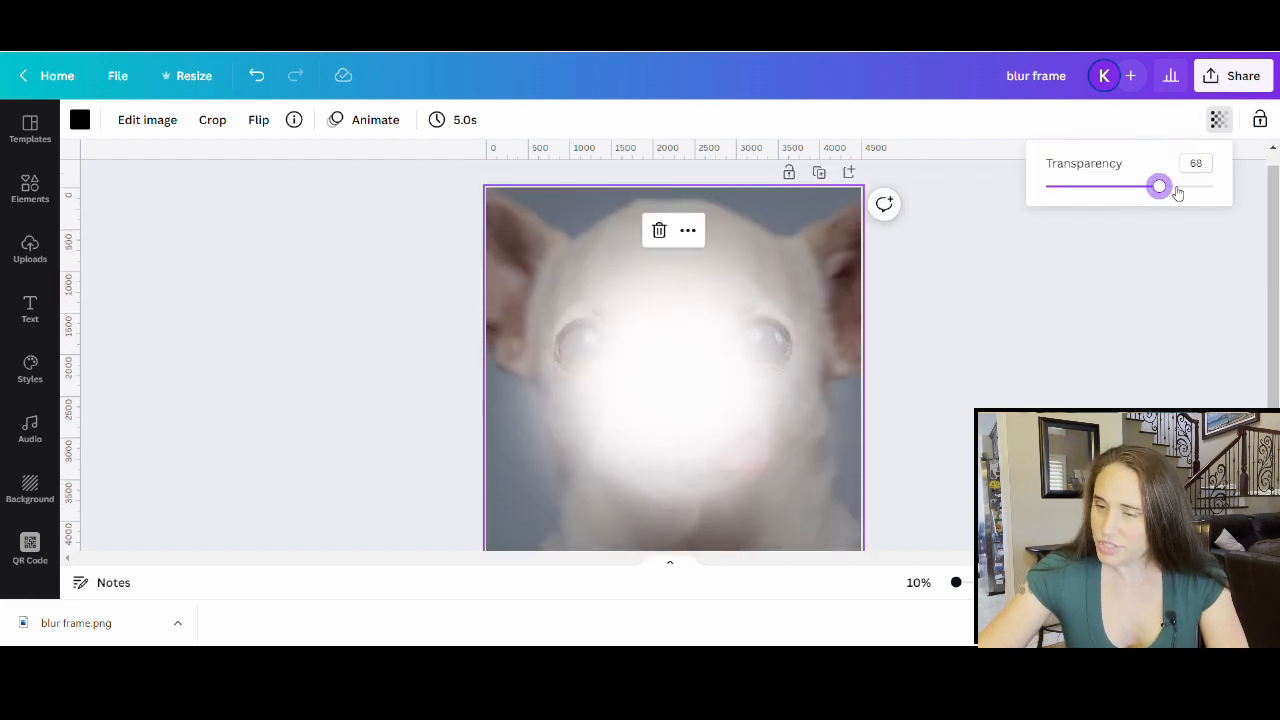
left_click_drag(1163, 189, 1234, 189)
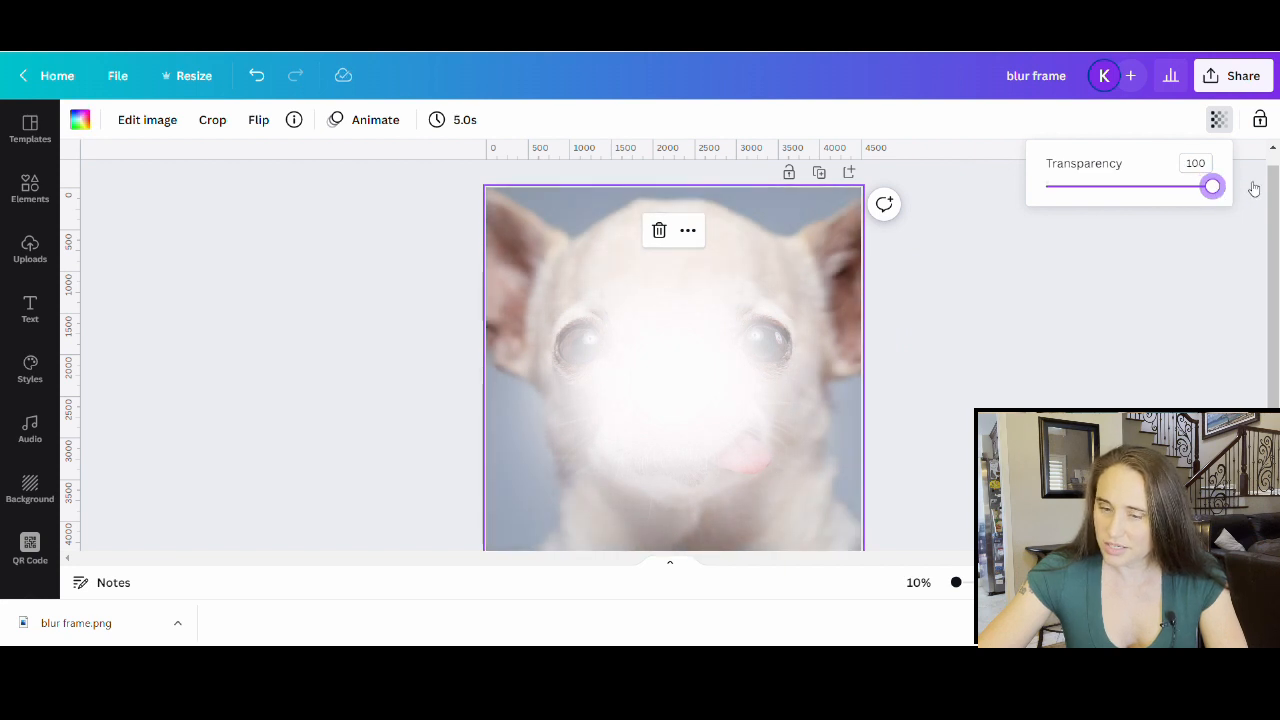
mouse_move(1212, 187)
left_mouse_down()
mouse_move(980, 189)
mouse_move(1212, 188)
left_mouse_up()
Examine how the glow blends with the background chihuahua photo across the face and chest
scroll(1006, 210, "down", 3)
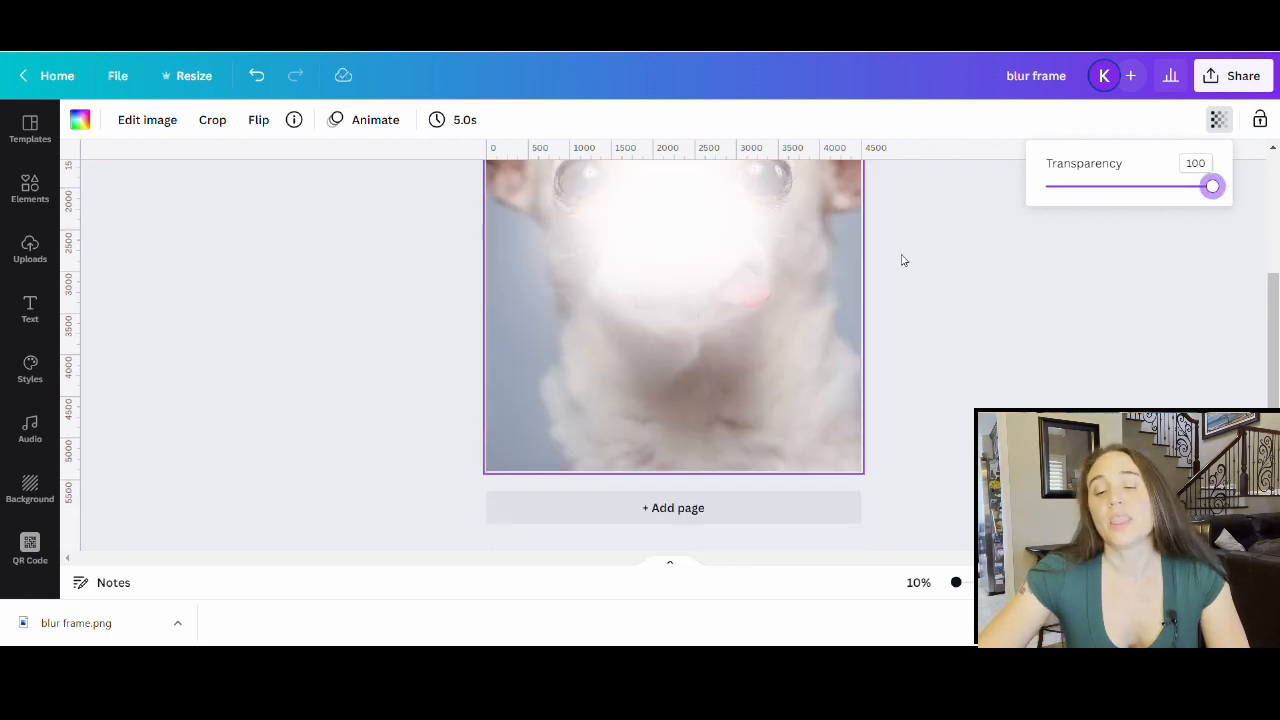
scroll(809, 275, "up", 2)
scroll(868, 220, "down", 1)
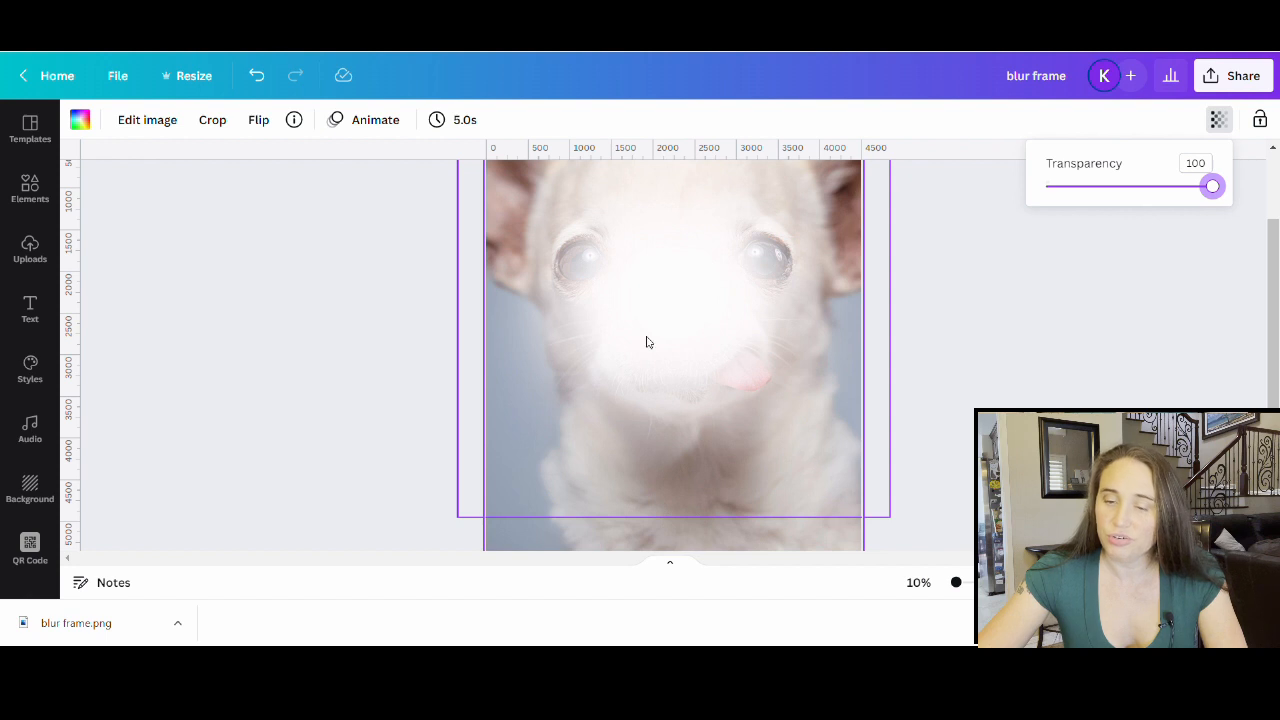
scroll(860, 370, "down", 2)
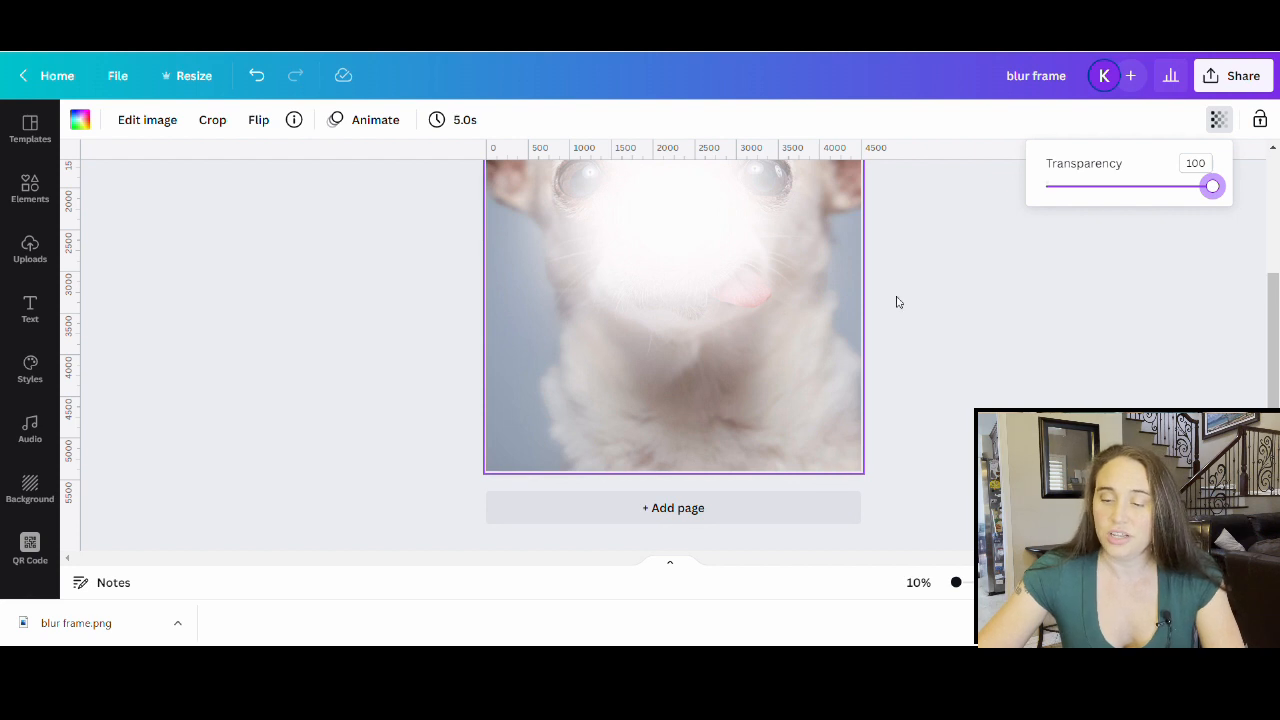
scroll(690, 320, "up", 2)
scroll(669, 458, "down", 1)
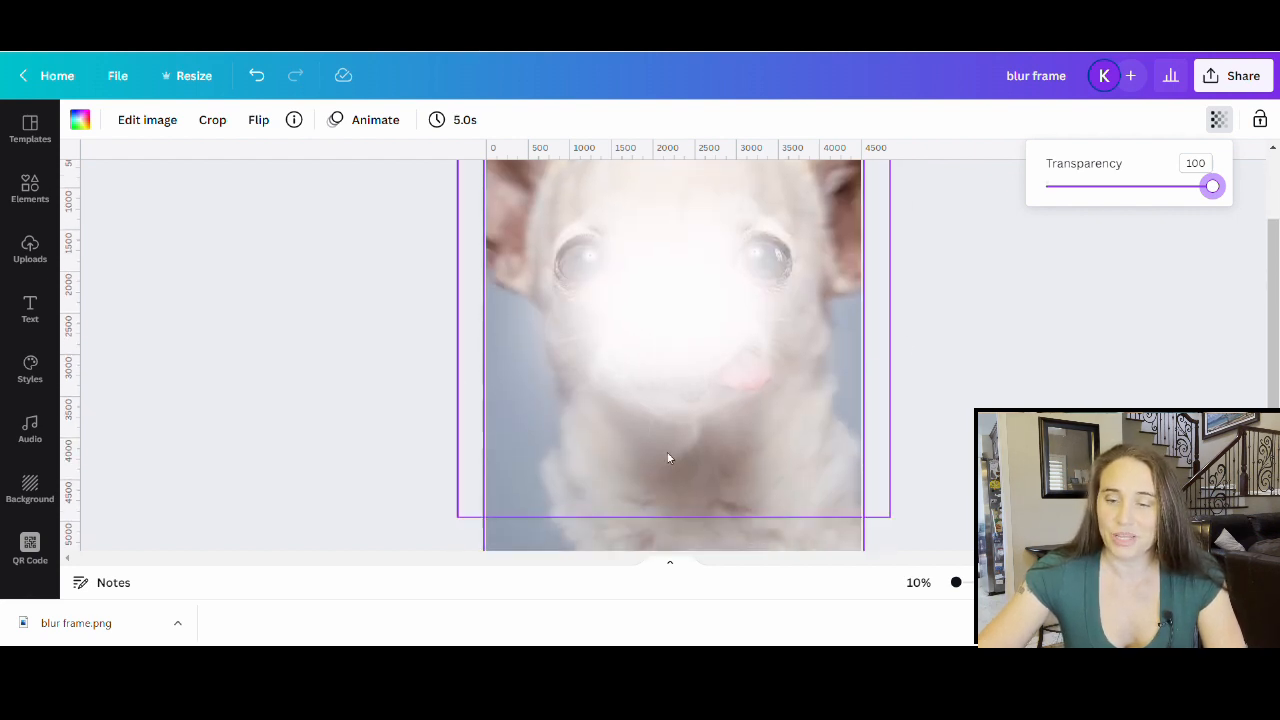
scroll(840, 490, "down", 1)
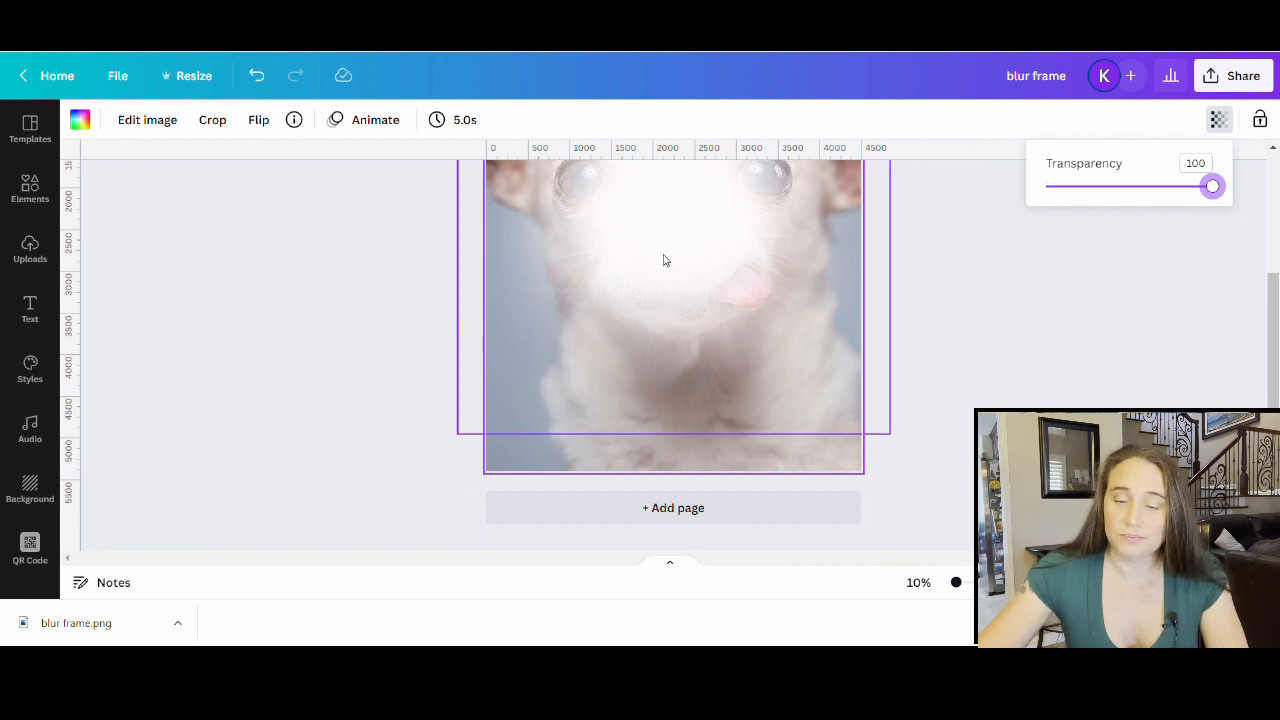
scroll(789, 362, "up", 2)
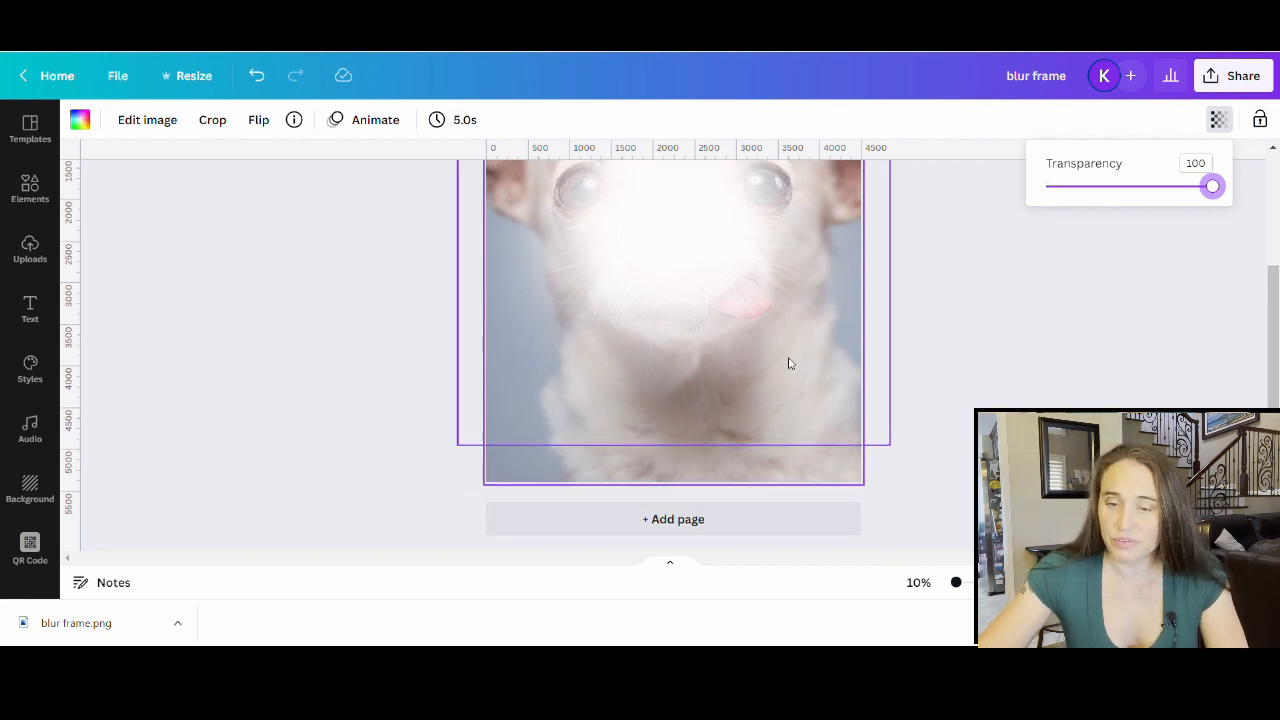
scroll(789, 364, "down", 3)
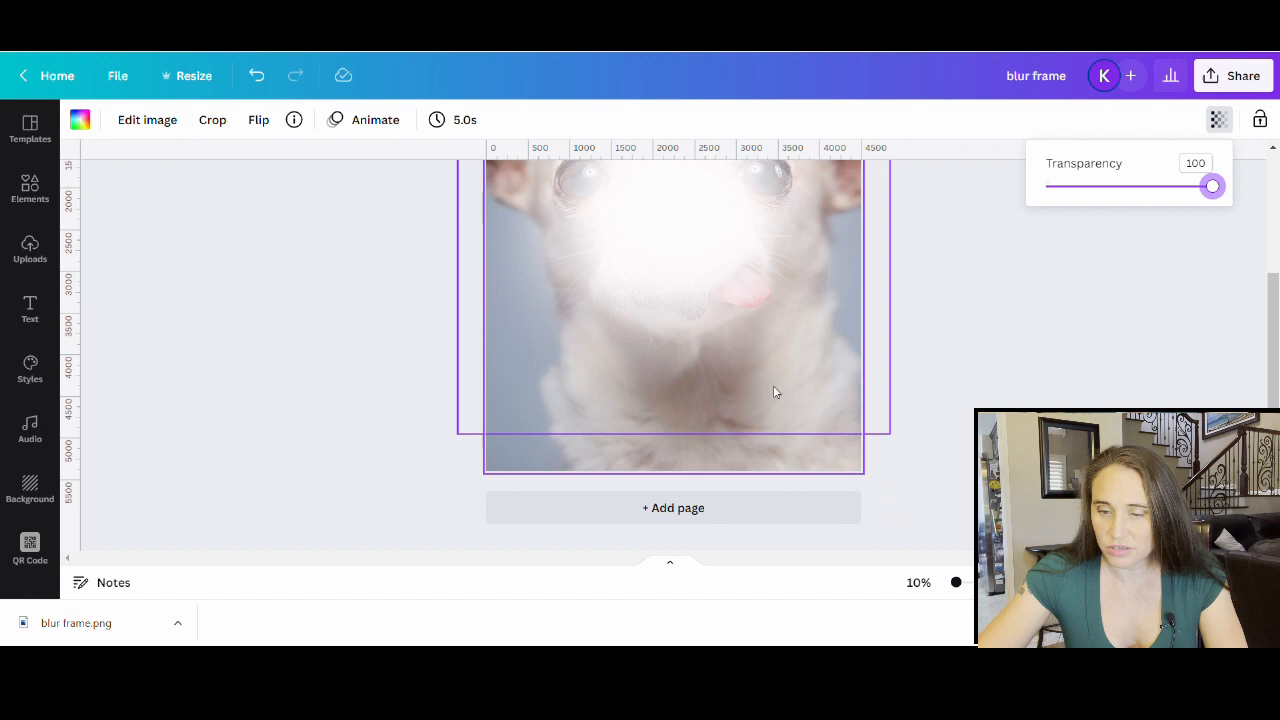
Detach the chihuahua photo from the page background so it is a separate image again
left_click(806, 460)
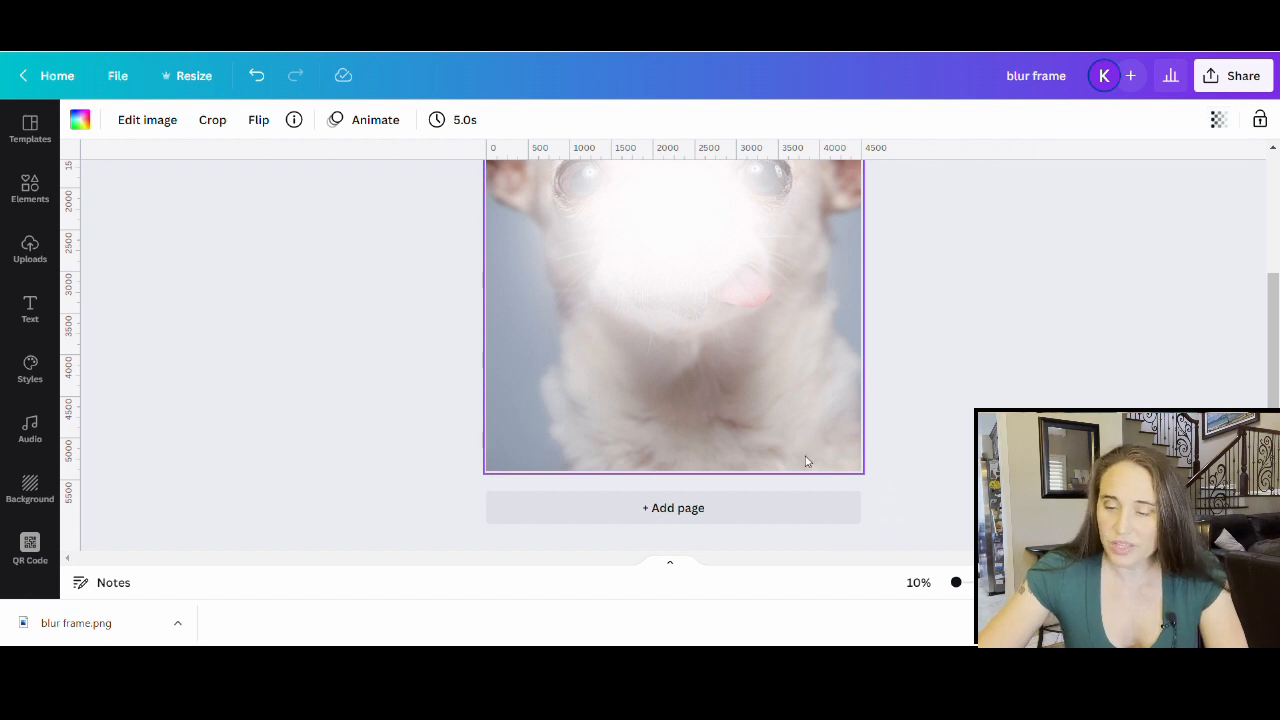
right_click(806, 460)
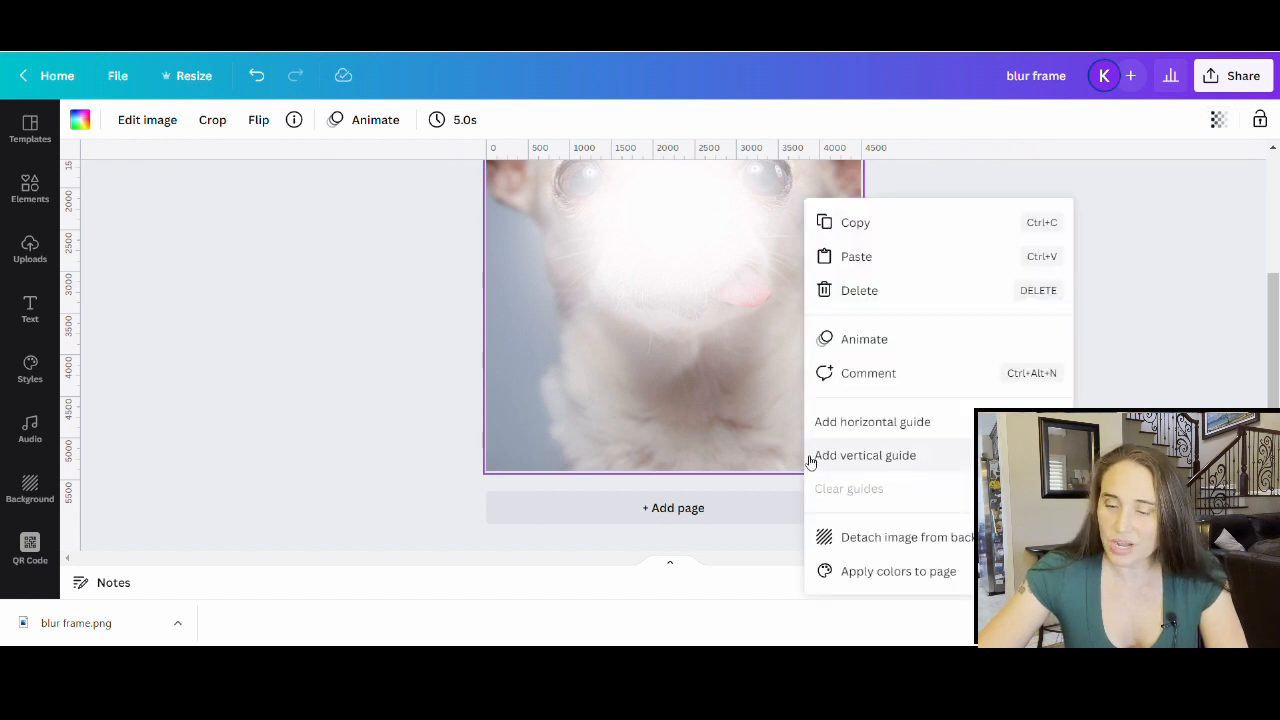
left_click(936, 547)
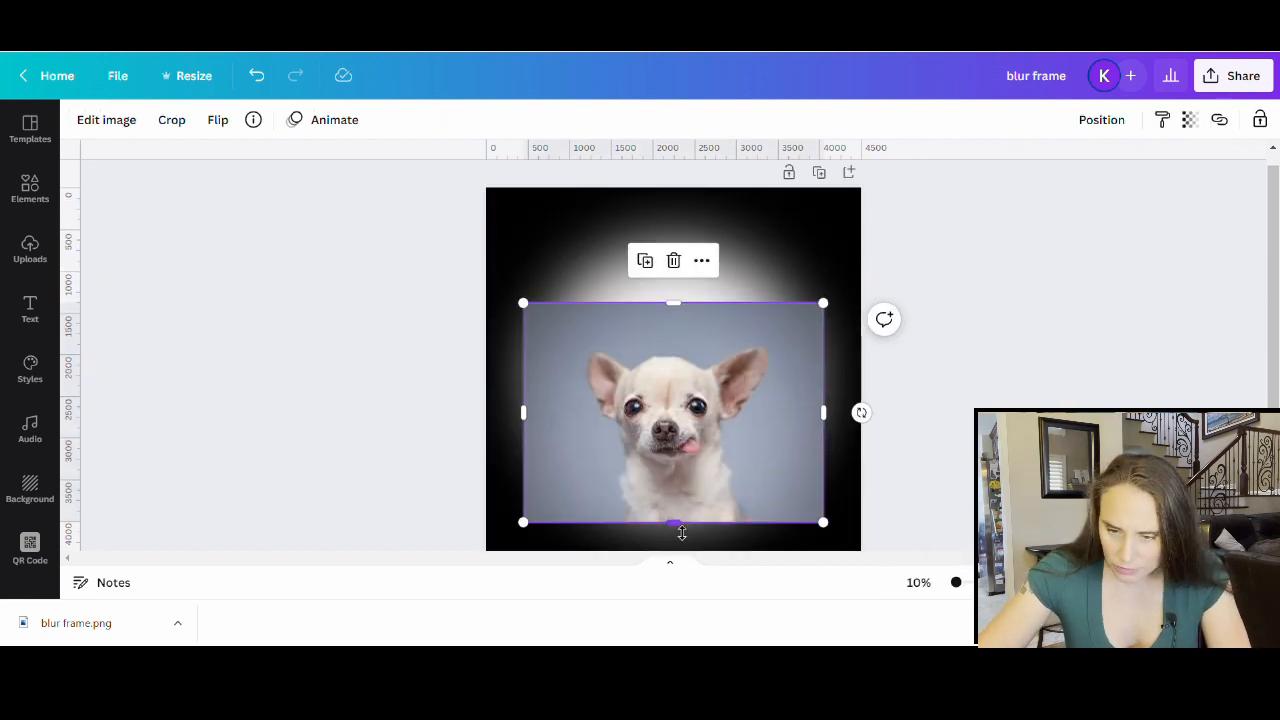
Crop the chihuahua photo closely around the head and ears to about 2,070 × 1,900 px
left_click_drag(681, 533, 679, 502)
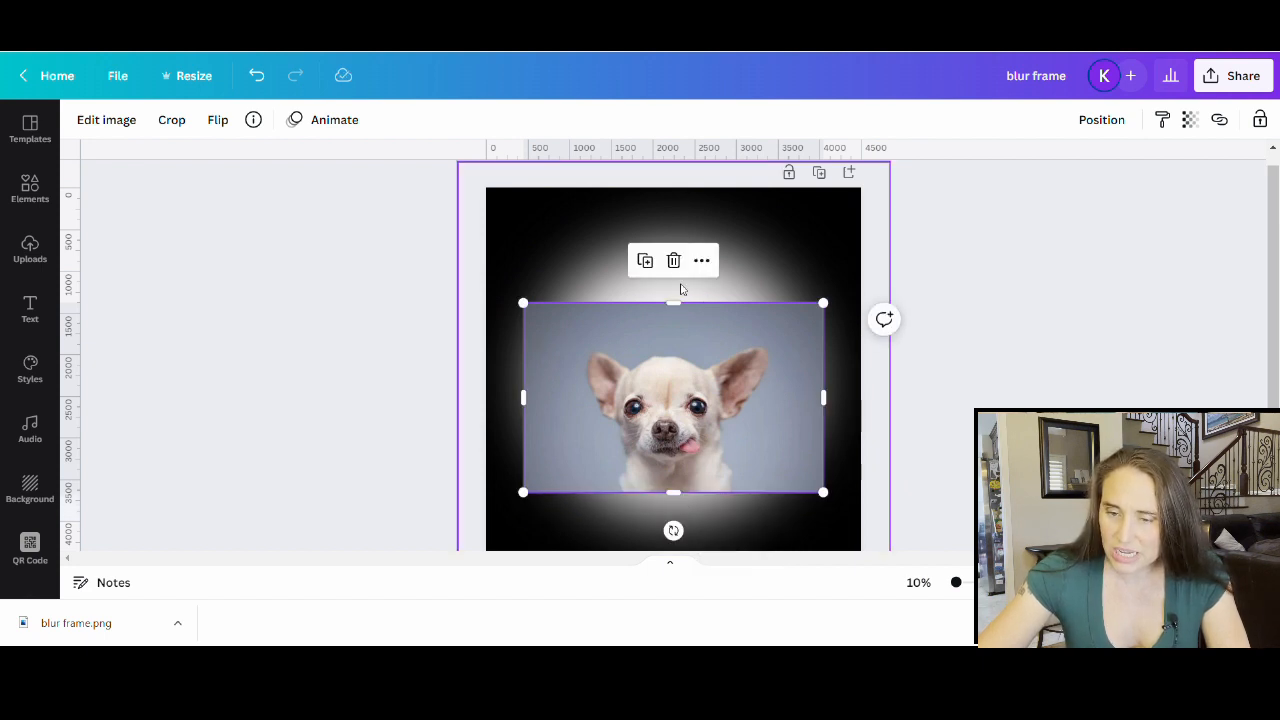
left_click_drag(680, 304, 686, 337)
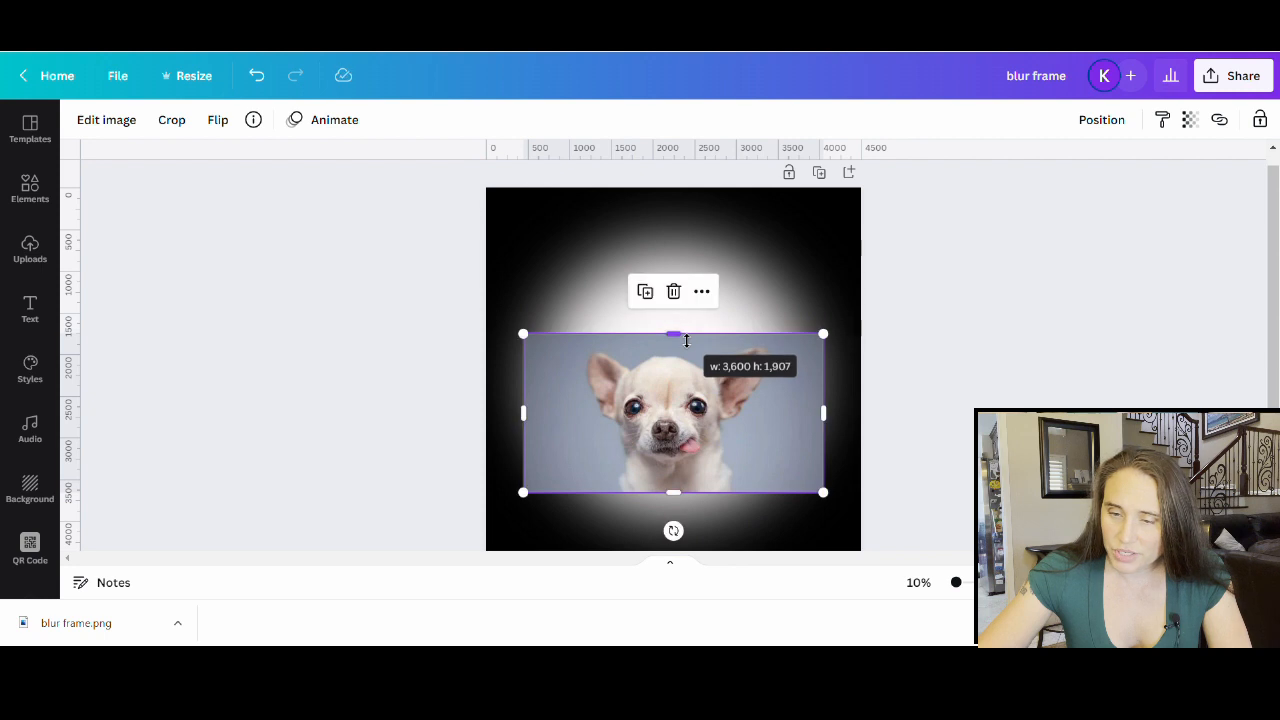
left_click_drag(826, 416, 757, 423)
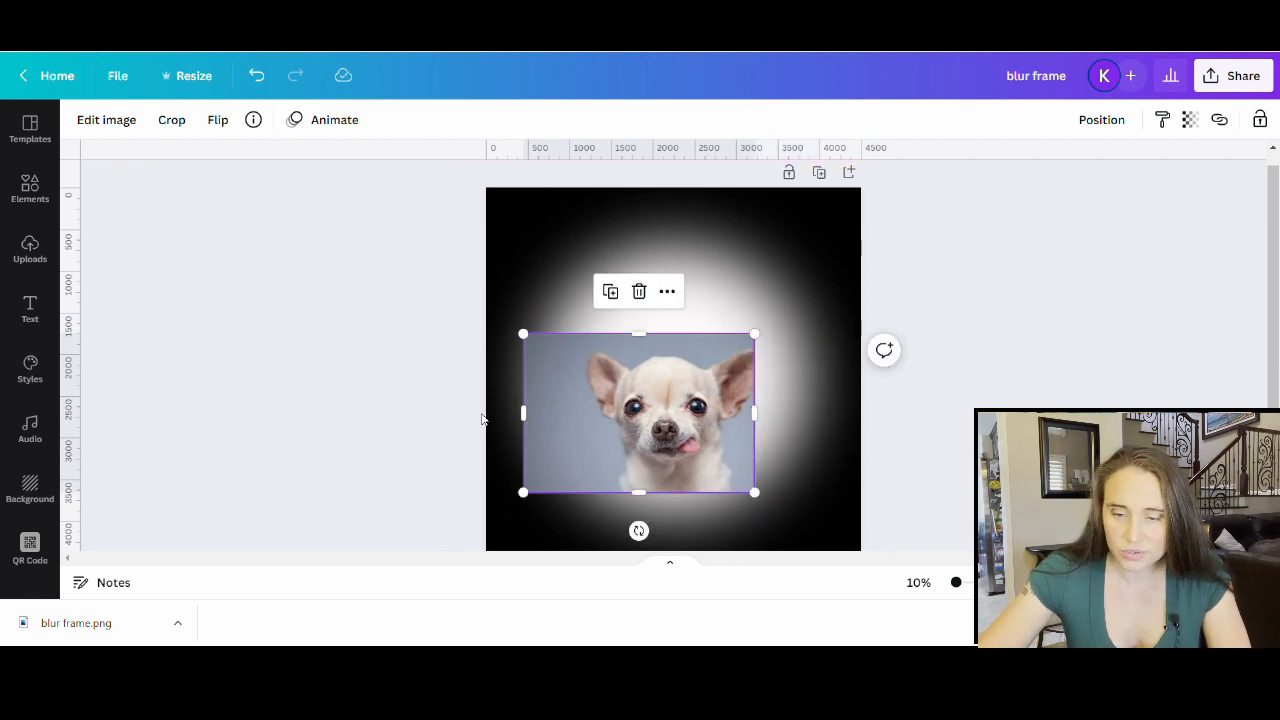
left_click_drag(548, 422, 585, 440)
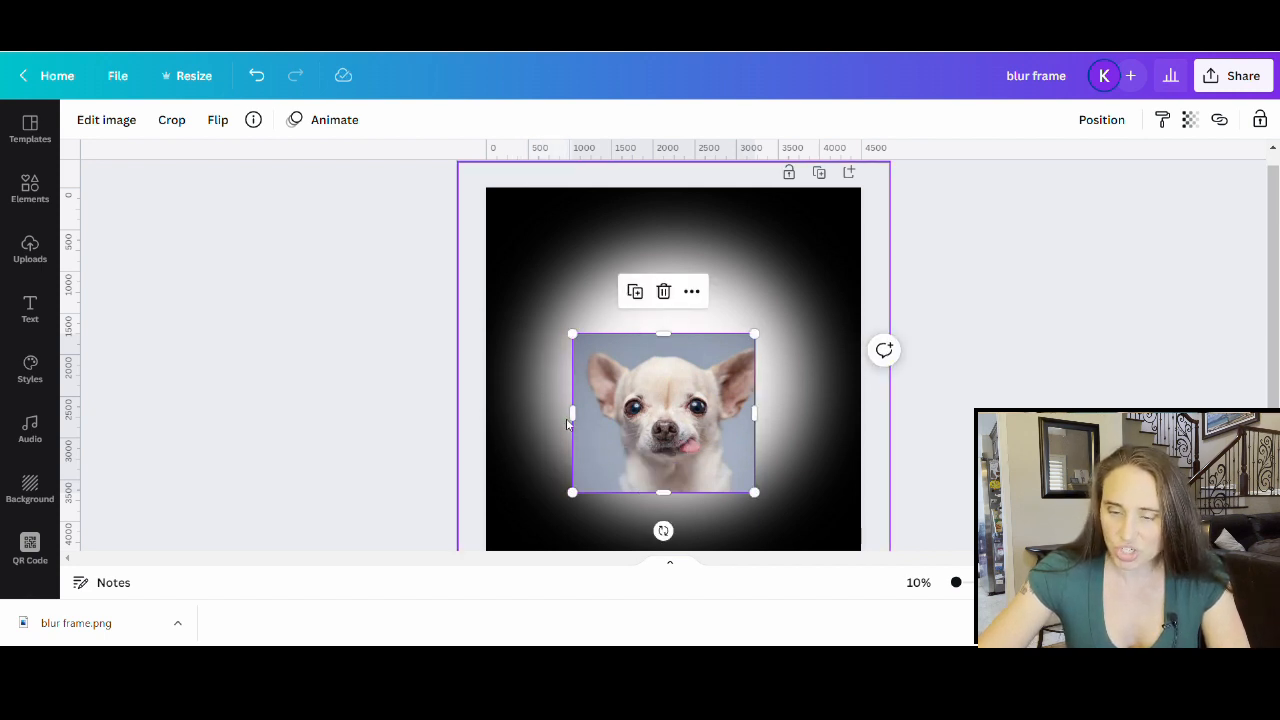
left_click_drag(585, 428, 595, 428)
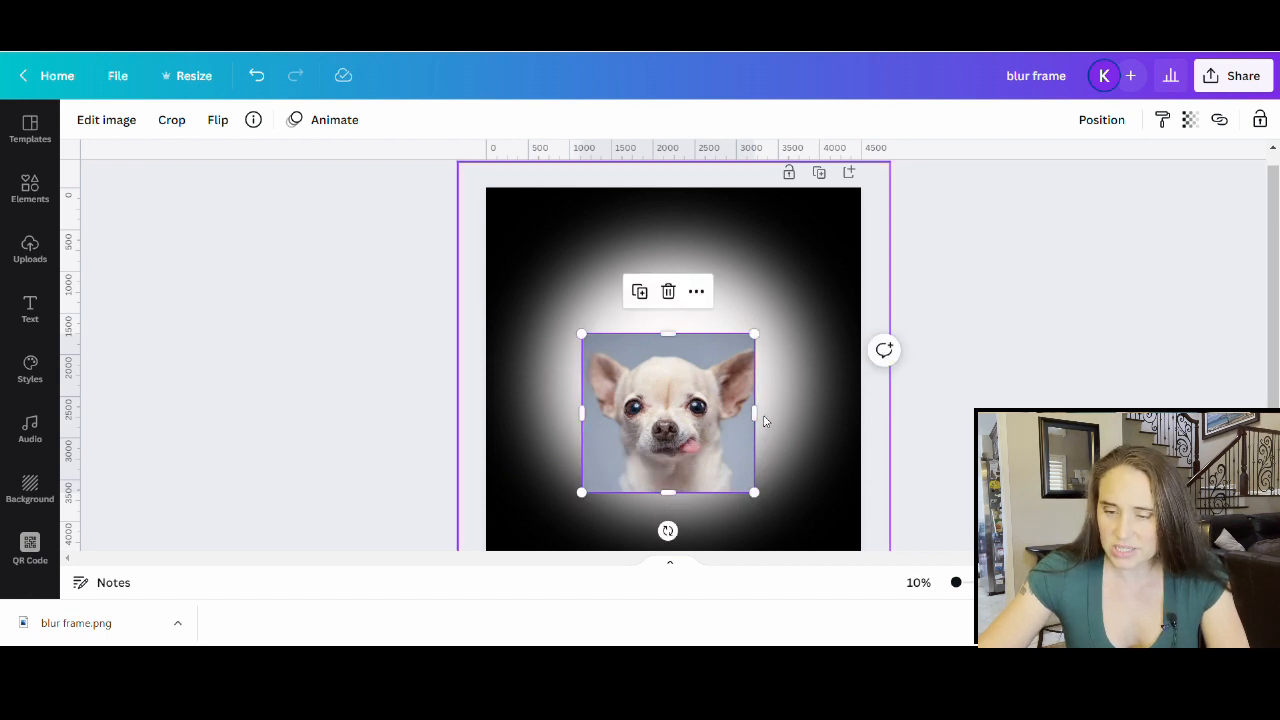
Enlarge the cropped chihuahua photo to about 6,100 px wide and center it horizontally with the face over the glow
left_click_drag(760, 420, 964, 600)
scroll(758, 425, "down", 1)
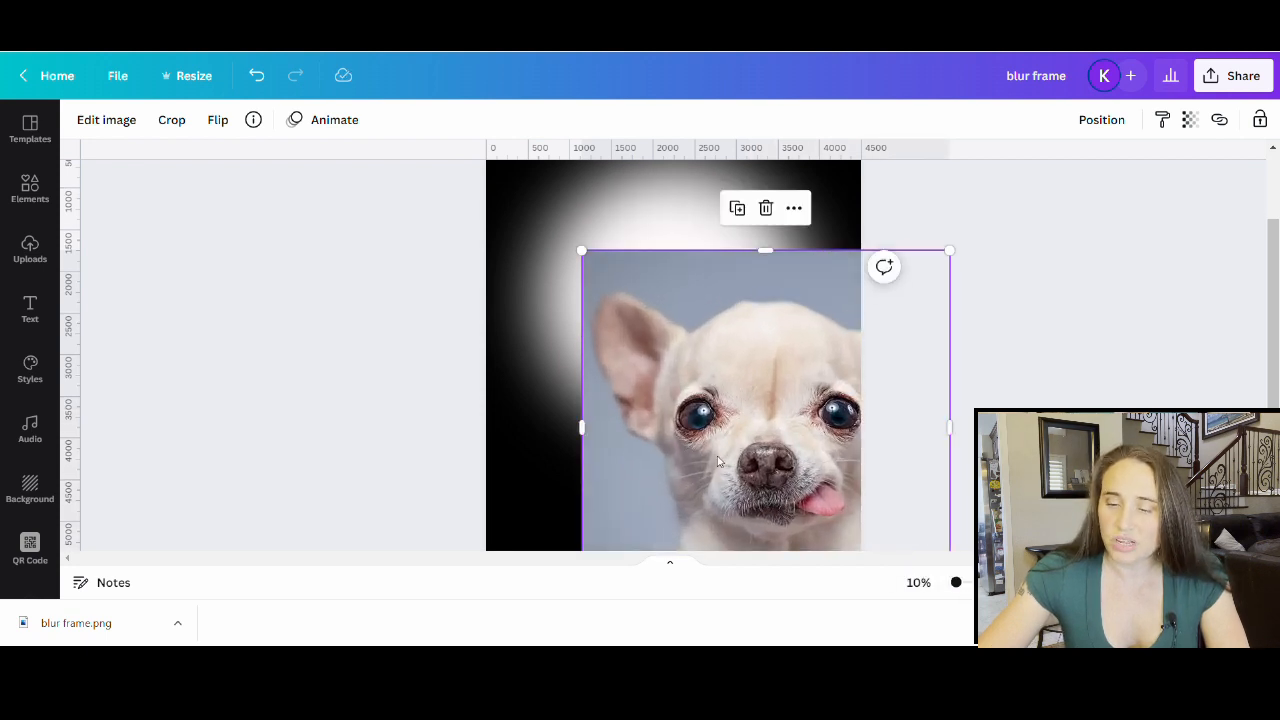
left_click_drag(805, 530, 697, 359)
scroll(697, 359, "down", 1)
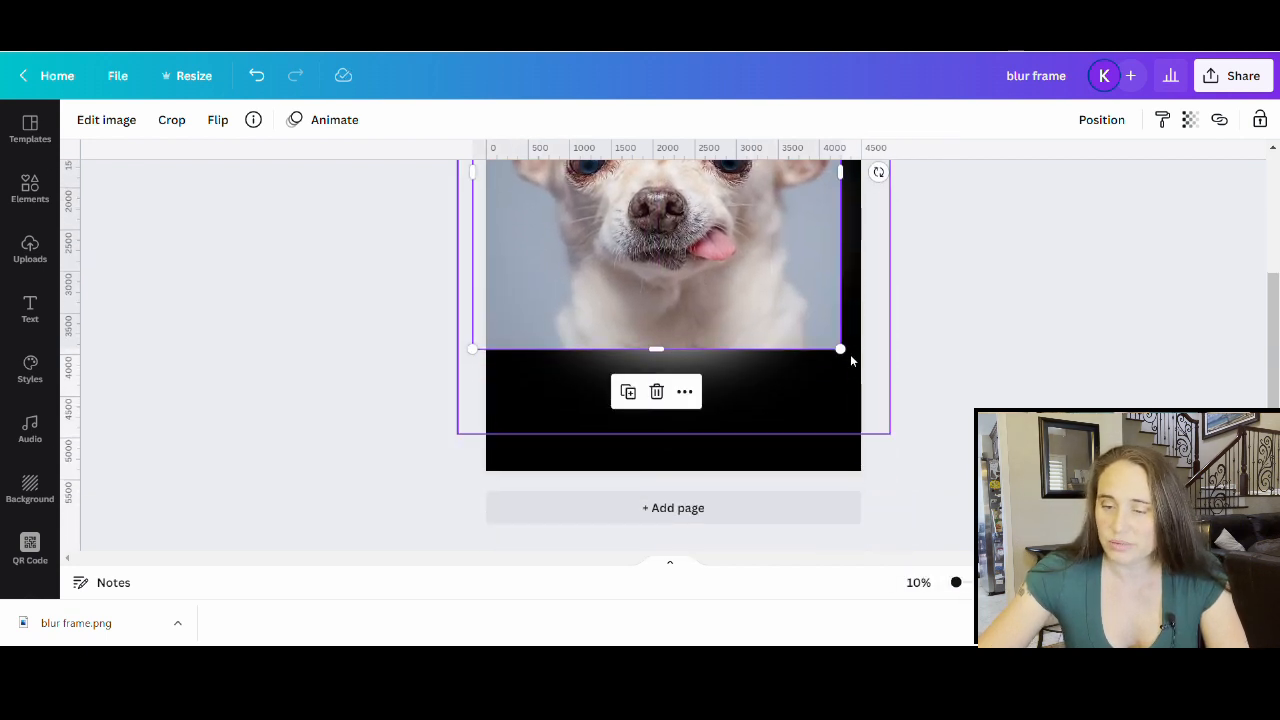
left_click_drag(851, 357, 970, 485)
scroll(865, 412, "up", 2)
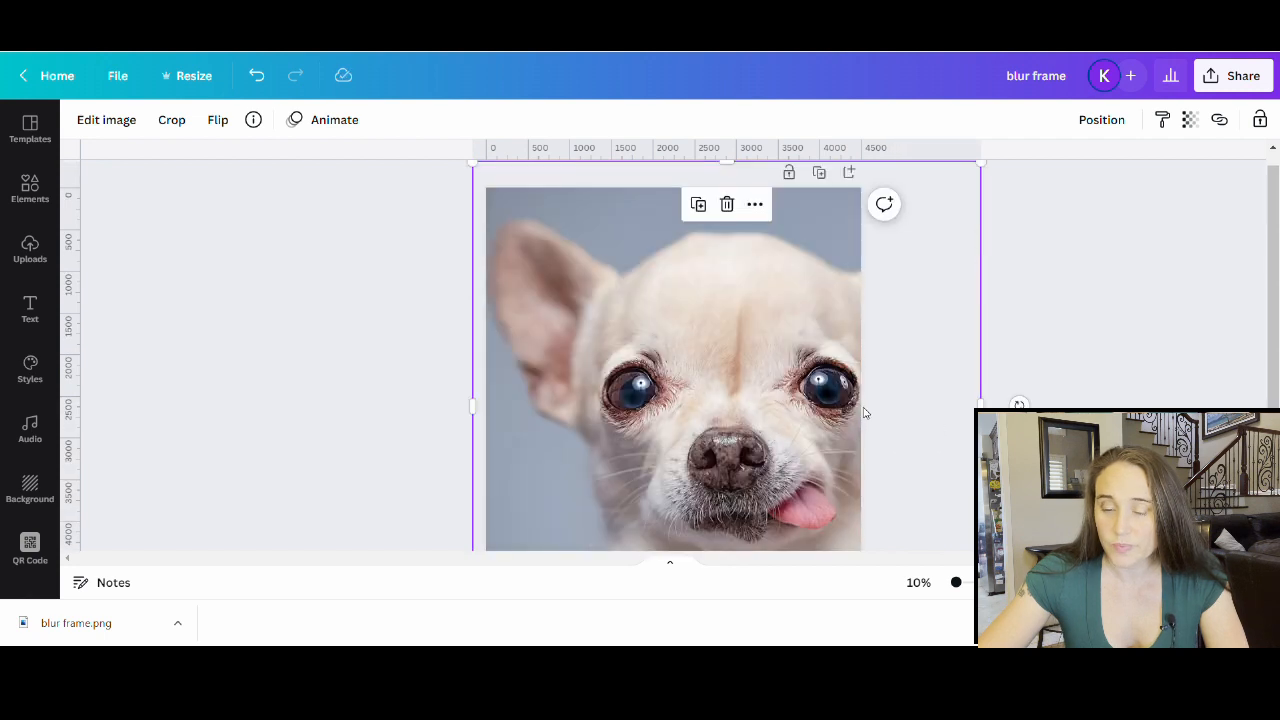
left_click_drag(720, 457, 683, 425)
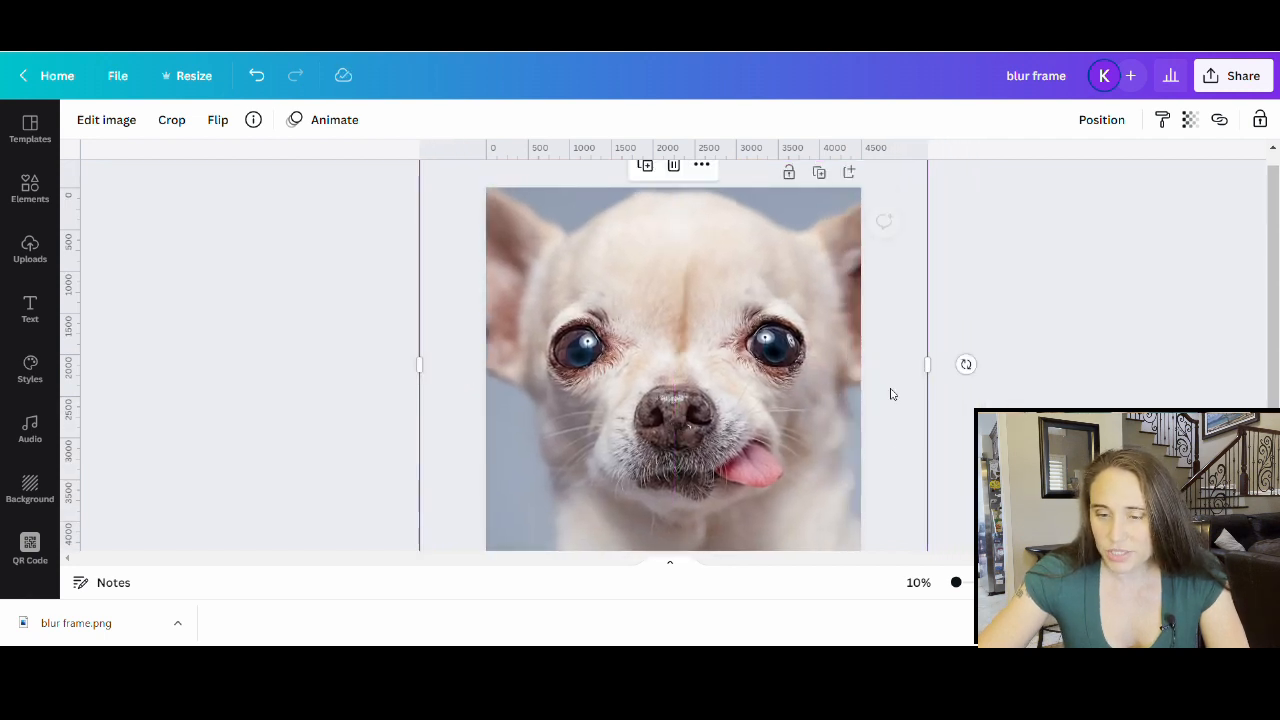
Set the cropped photo's transparency to 31 and move it up about 200 px to align the face with the glow
left_click(1200, 120)
left_click(1071, 186)
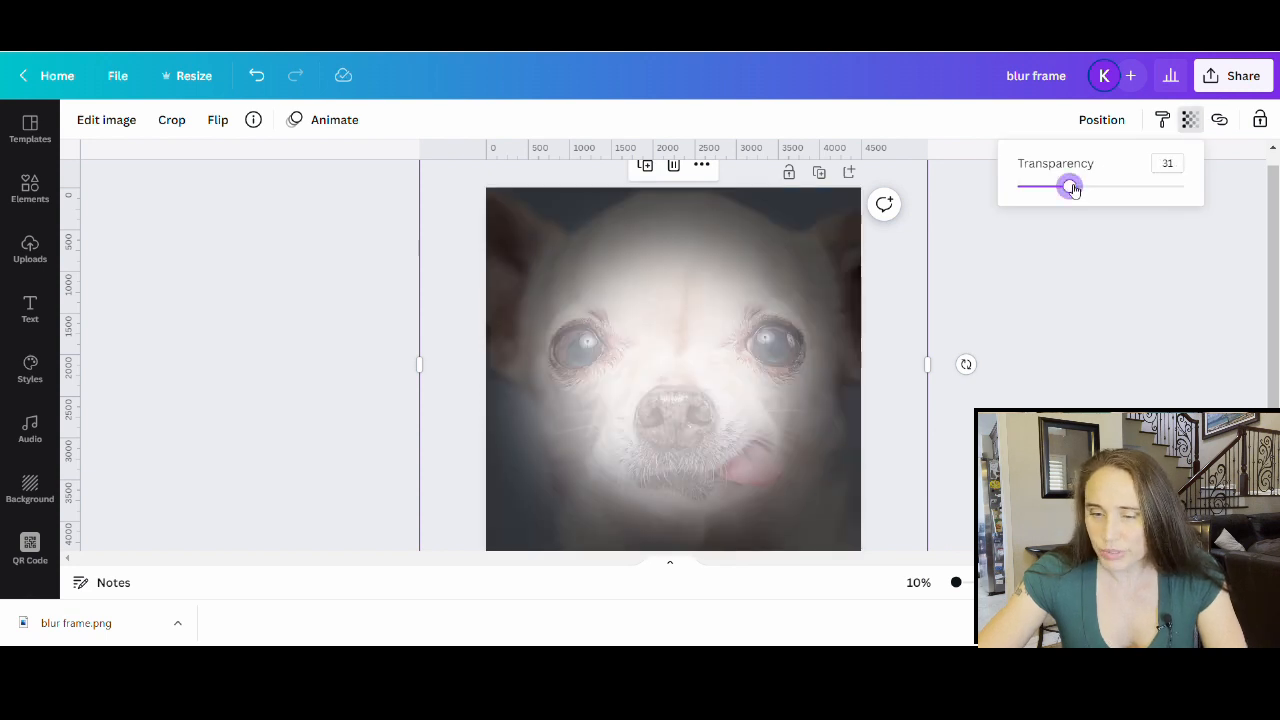
left_click_drag(717, 342, 716, 325)
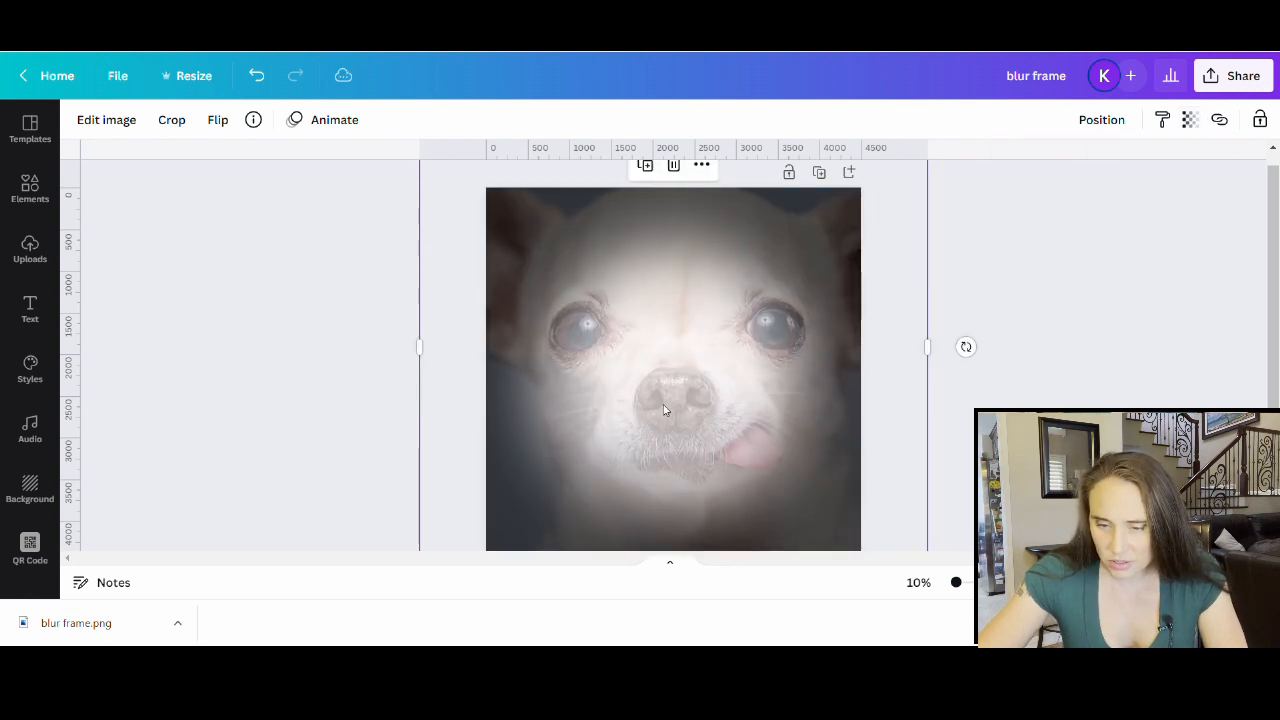
Lower the cropped chihuahua photo's transparency value to 15
left_click(1190, 120)
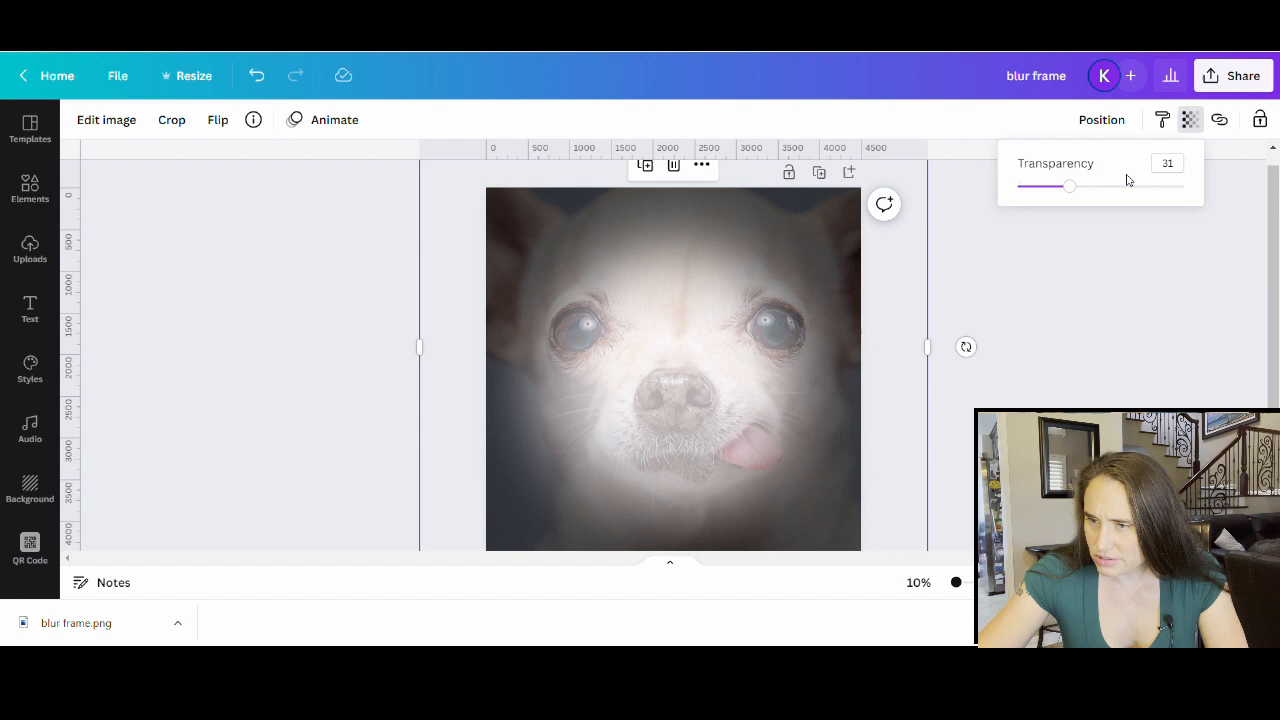
left_click(1047, 188)
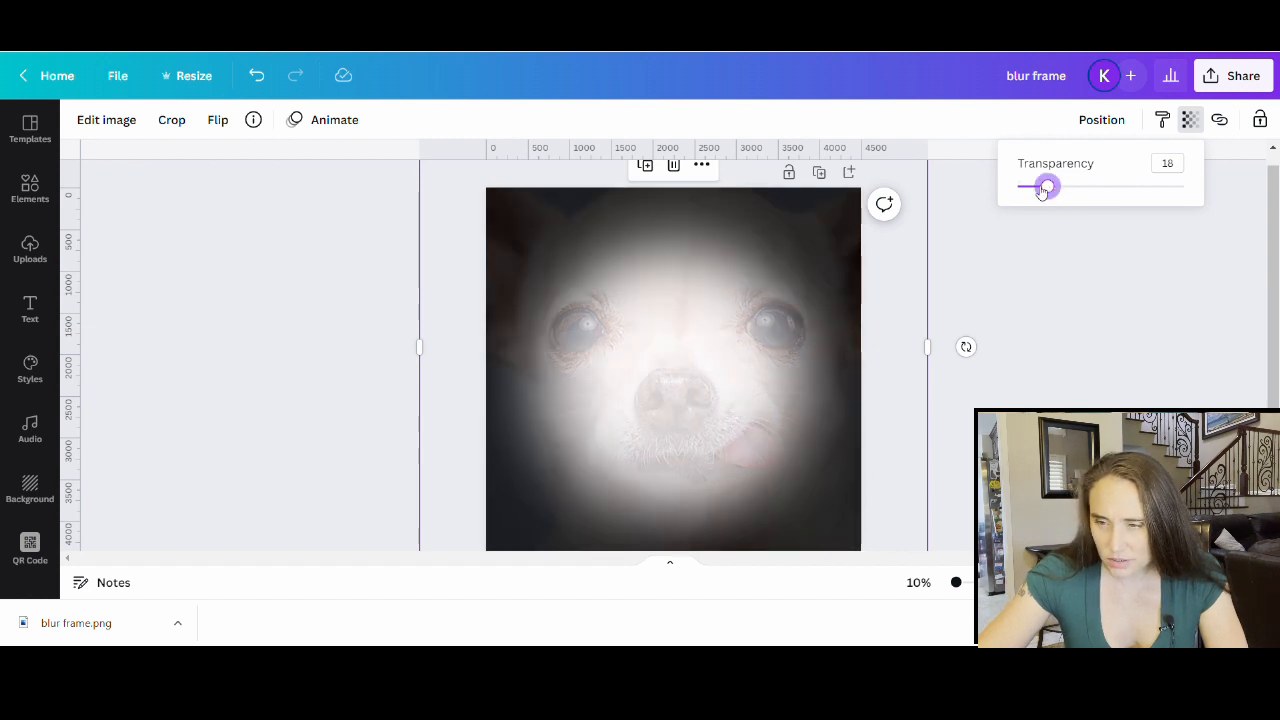
mouse_move(1046, 188)
left_mouse_down()
mouse_move(1026, 190)
mouse_move(1042, 192)
left_mouse_up()
scroll(760, 230, "down", 2)
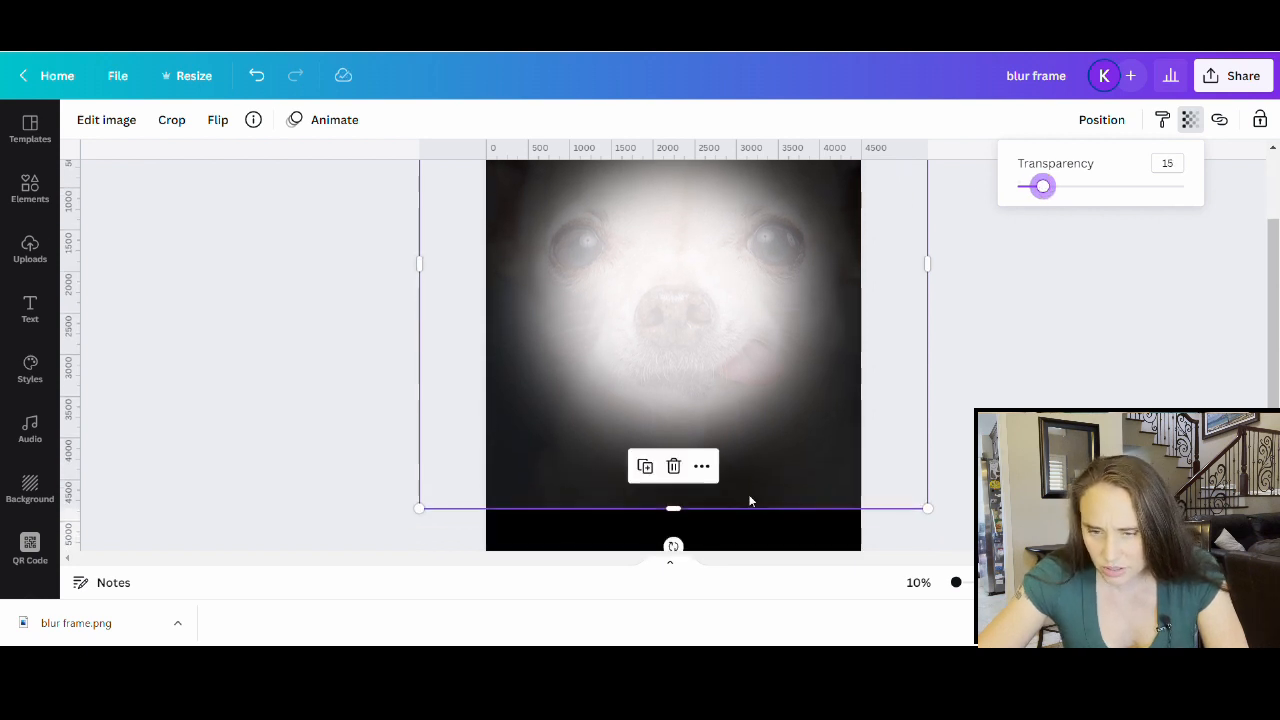
Move the faded chihuahua photo down about 100 px over the glow, keeping it centered horizontally
left_click_drag(717, 342, 720, 352)
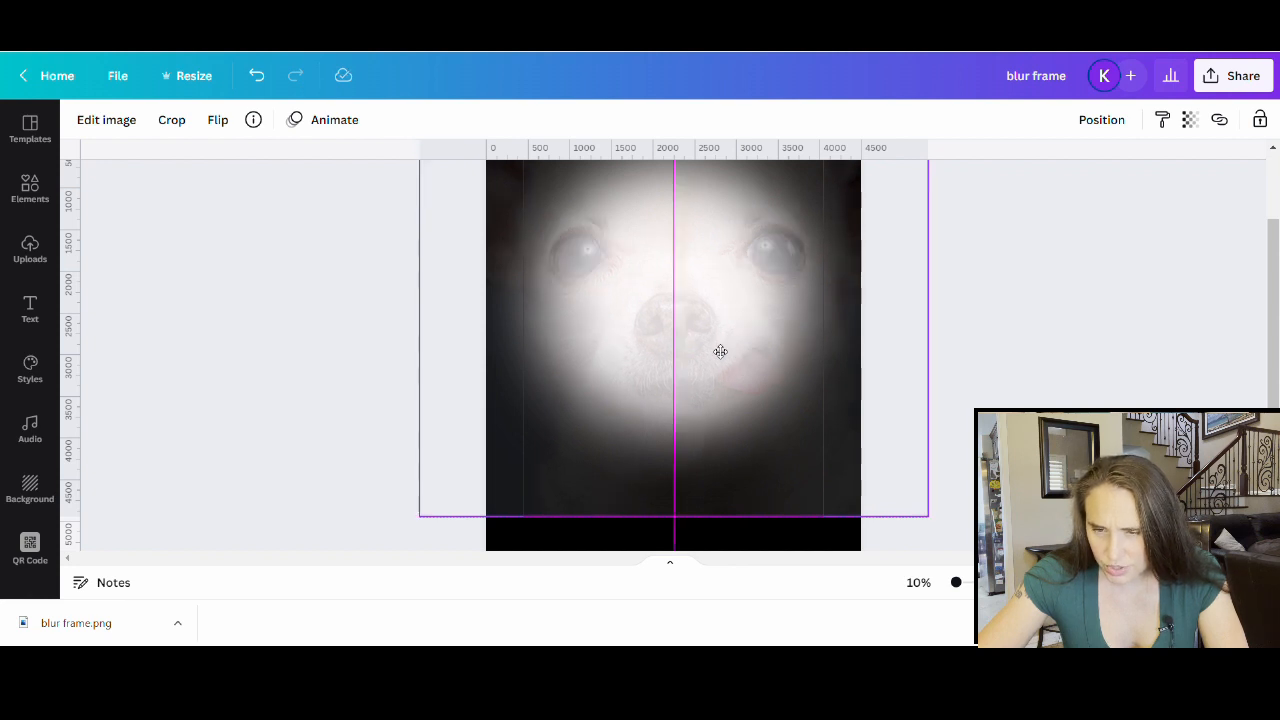
left_click_drag(720, 351, 714, 349)
scroll(714, 349, "up", 2)
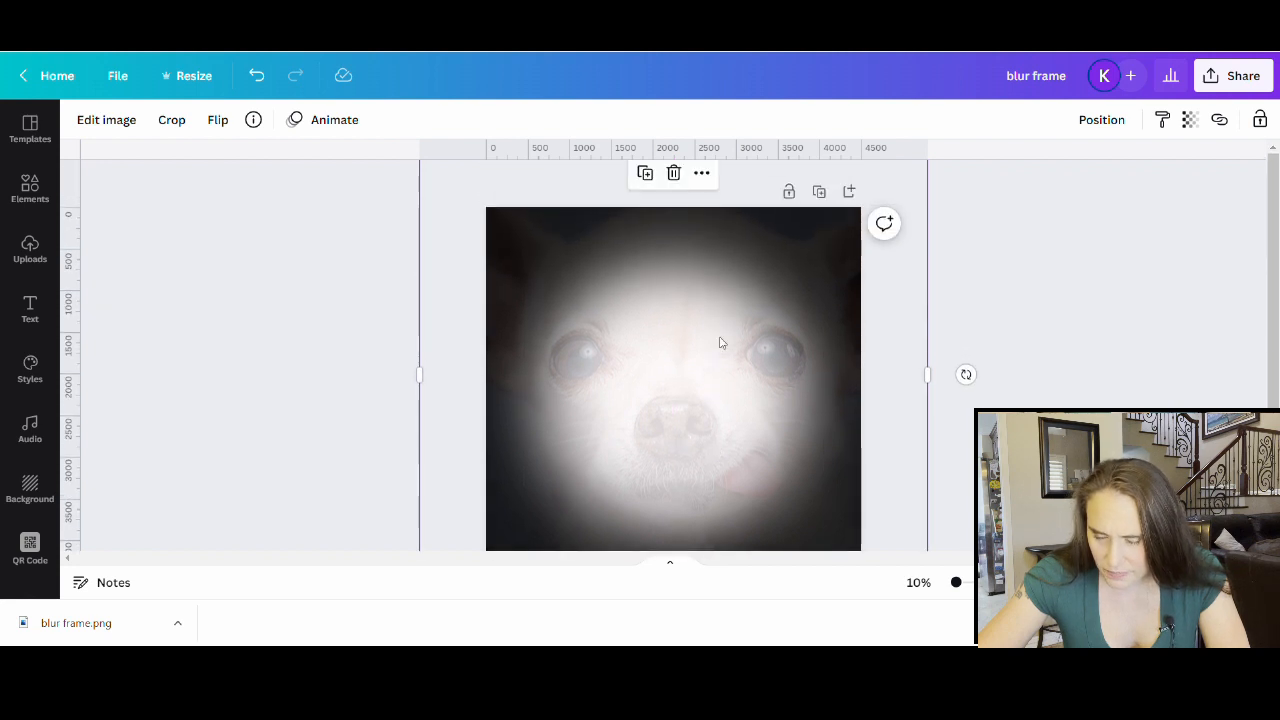
Set the chihuahua photo's transparency value to 100 so it is fully opaque, and deselect it
left_click(1190, 120)
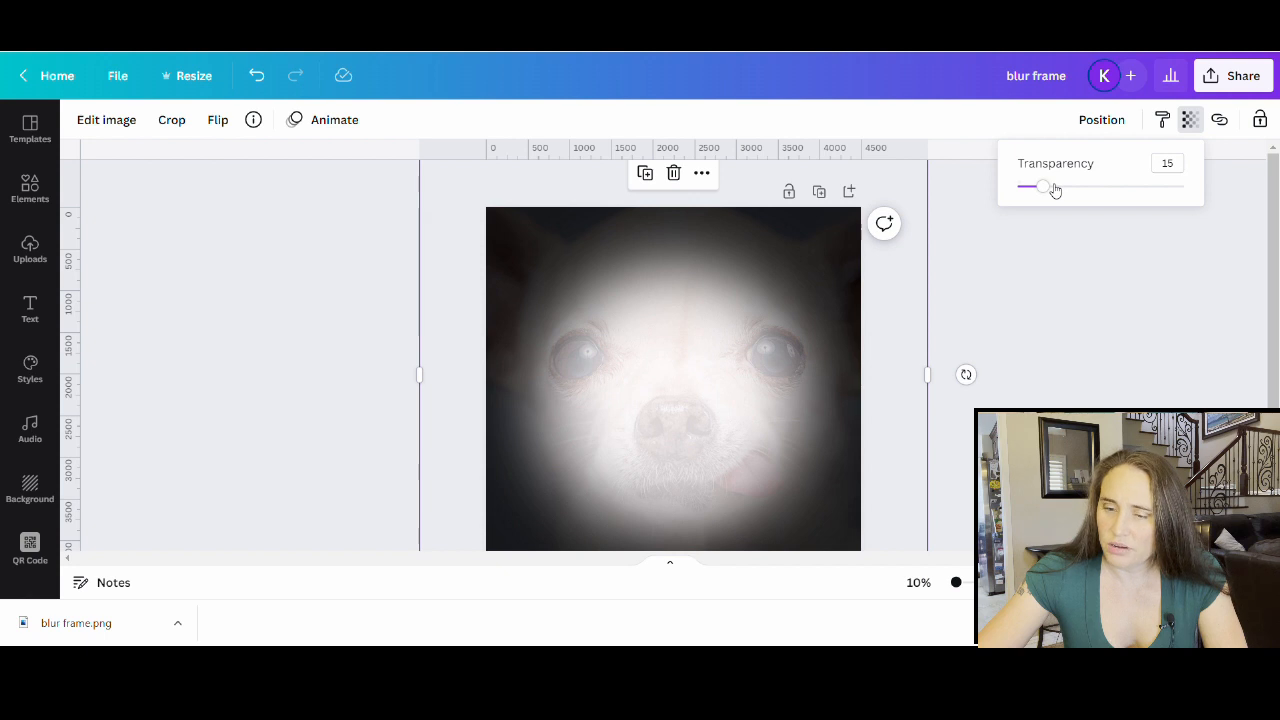
left_click_drag(1046, 187, 1184, 187)
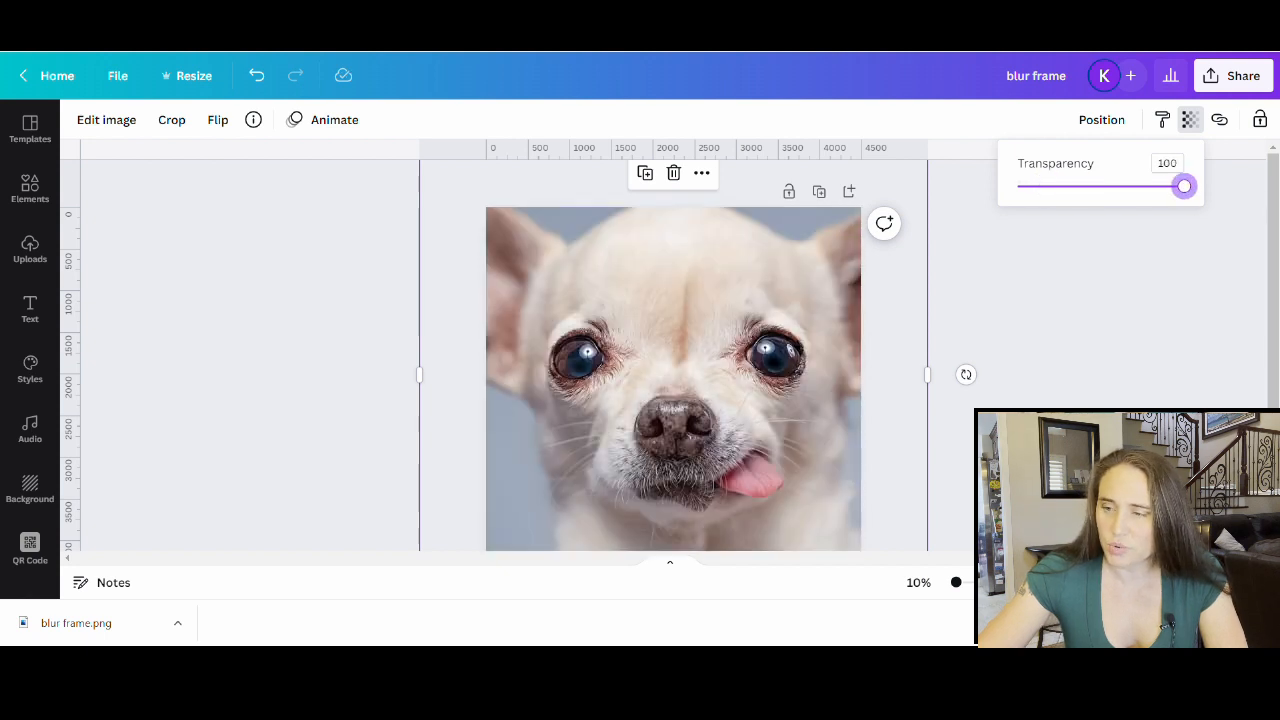
left_click(800, 388)
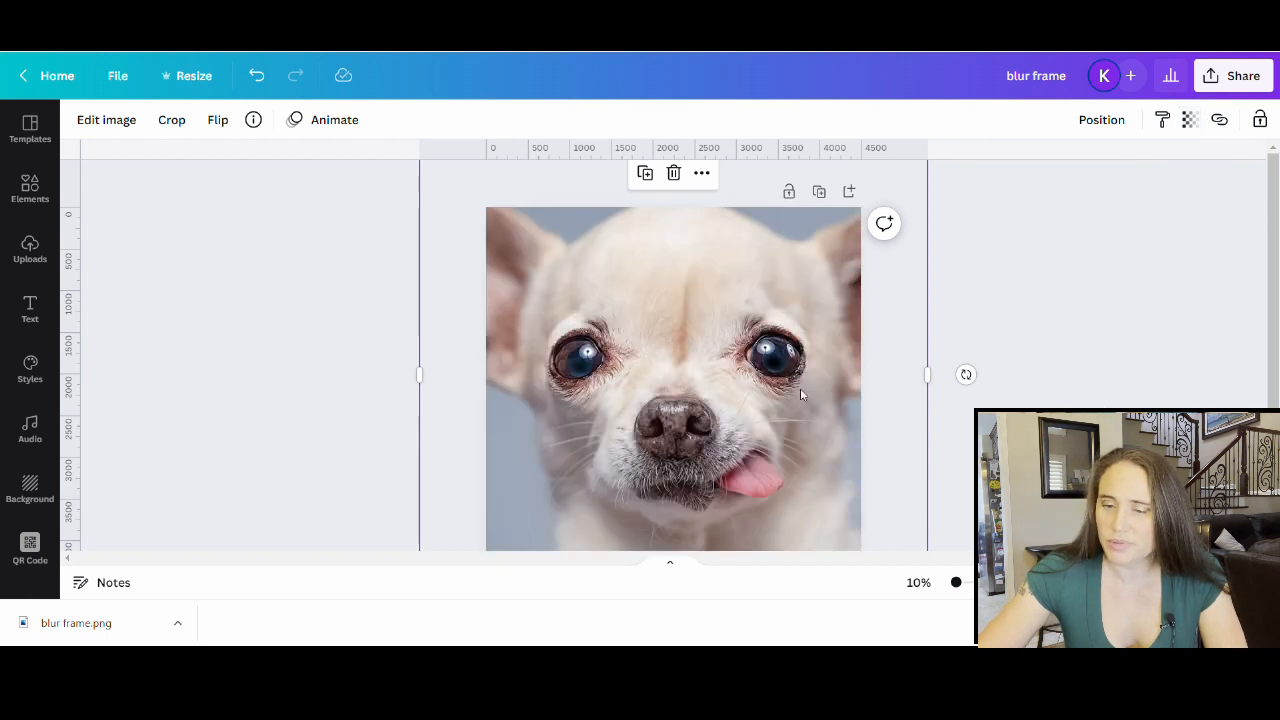
left_click(1126, 377)
scroll(1115, 345, "down", 2)
scroll(1129, 338, "up", 1)
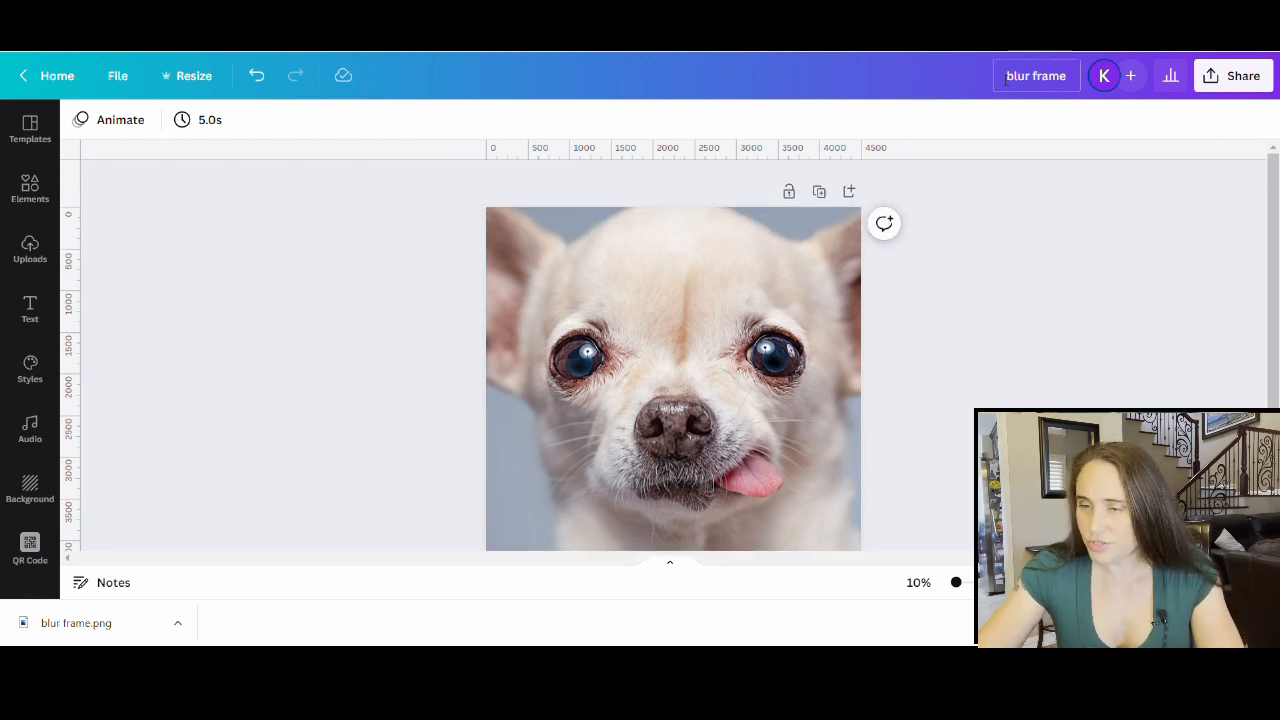
Rename the design from its current title to "chihuahua"
left_click_drag(1006, 80, 1075, 98)
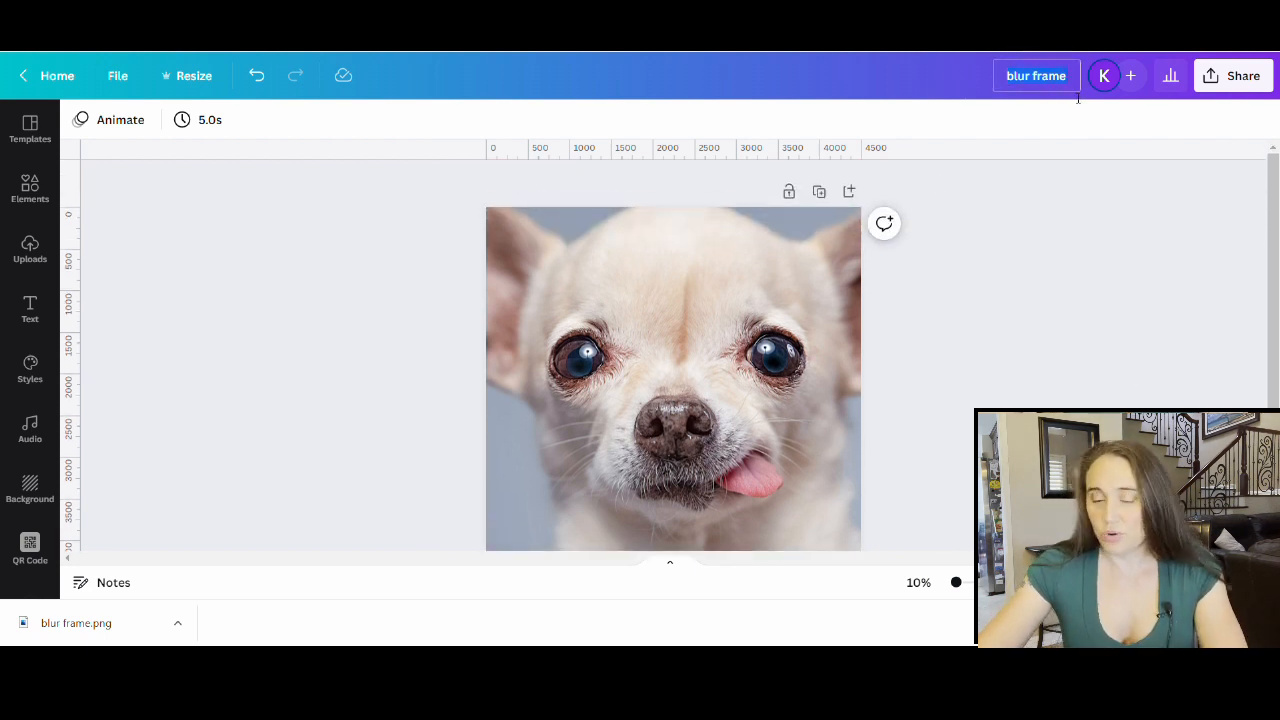
type("chi")
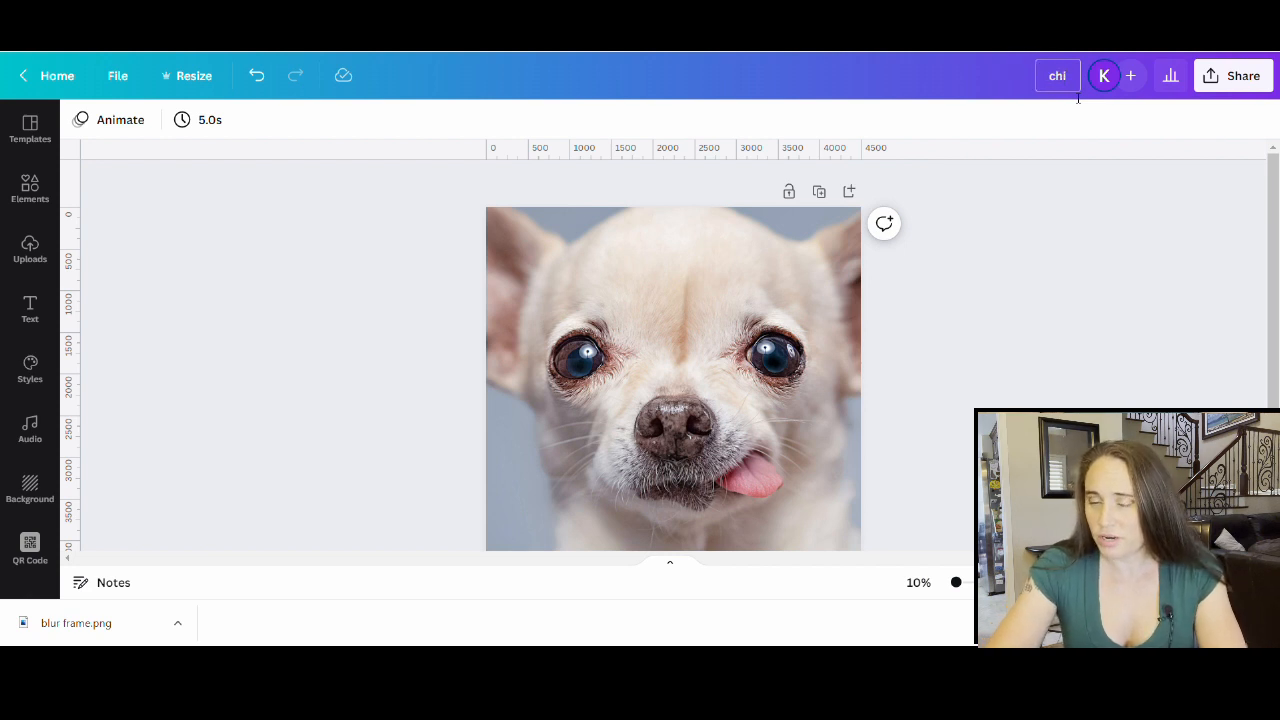
type("hua")
key("BackSpace")
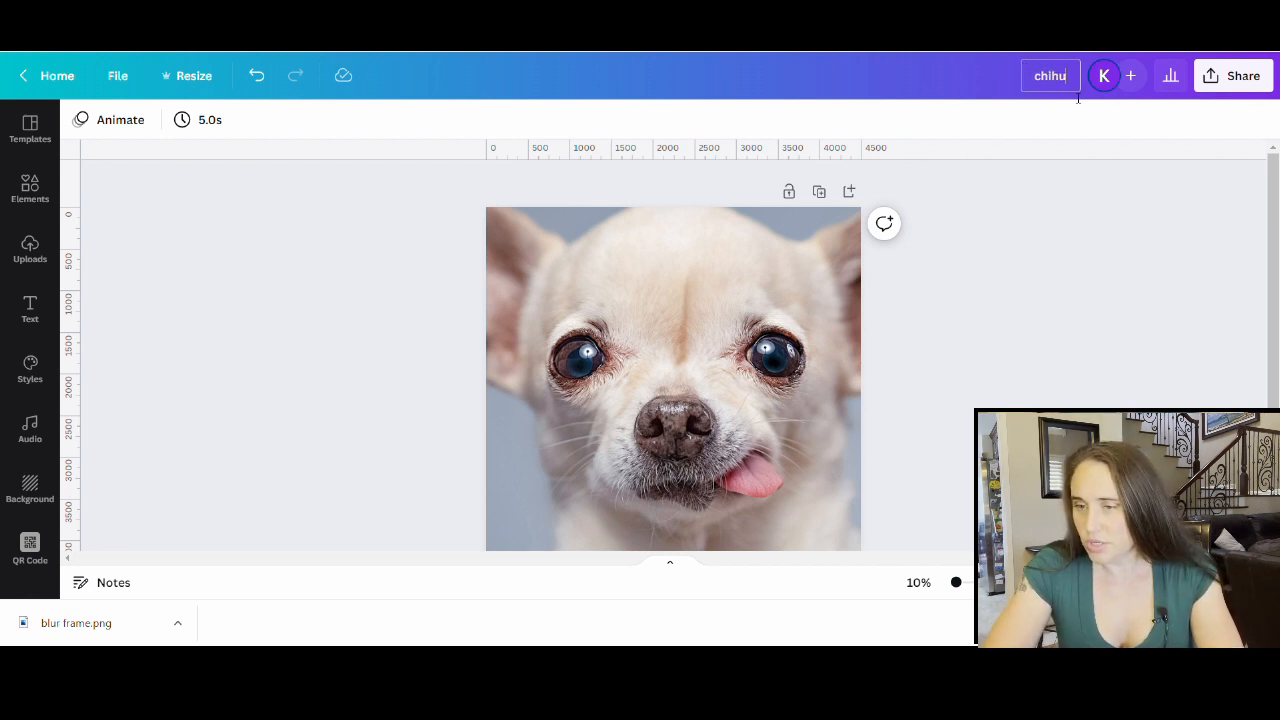
type("ahua")
key("Return")
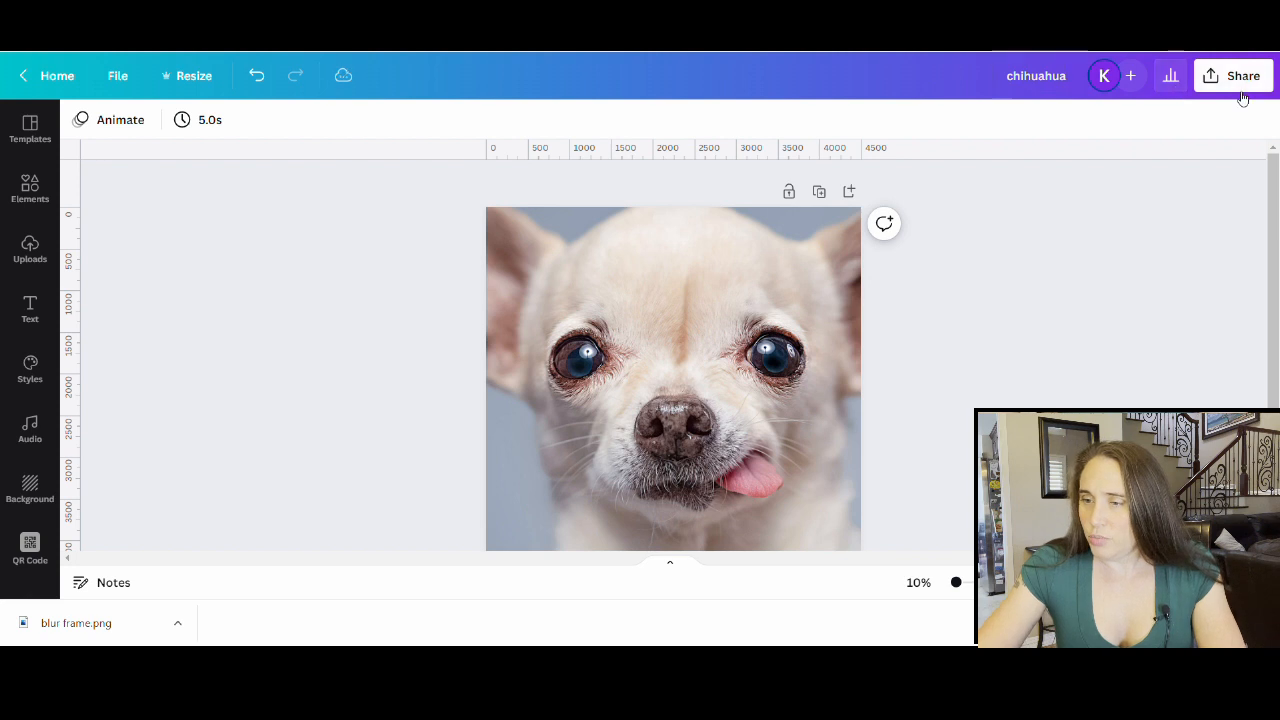
Download the chihuahua design as a PNG at 4,500 × 5,400 px and dismiss the download status
left_click(1242, 97)
left_click(958, 474)
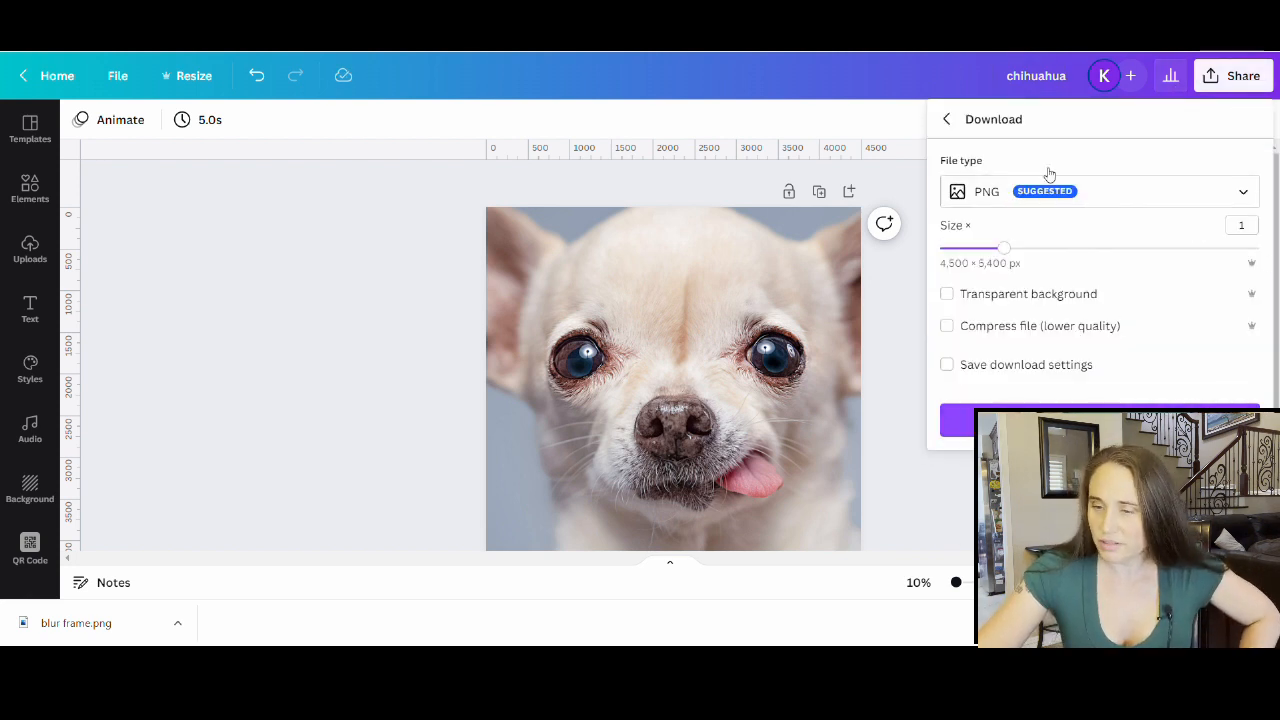
left_click(1045, 421)
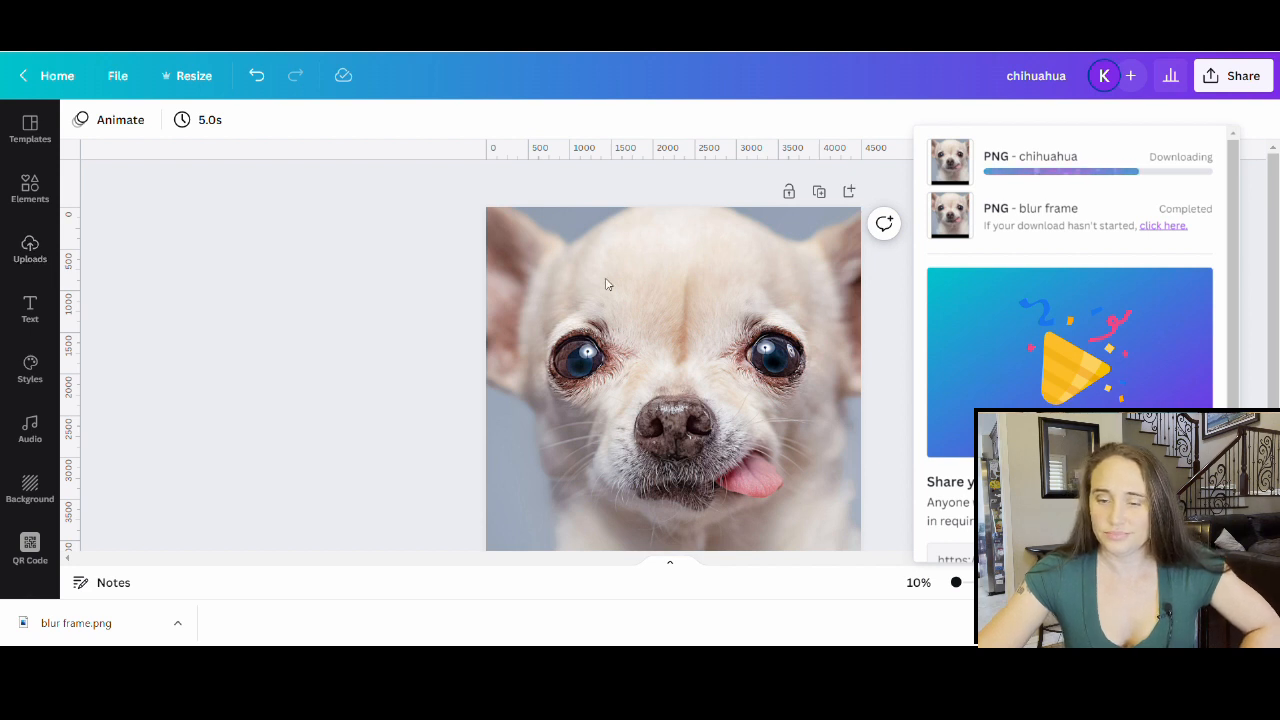
left_click(318, 330)
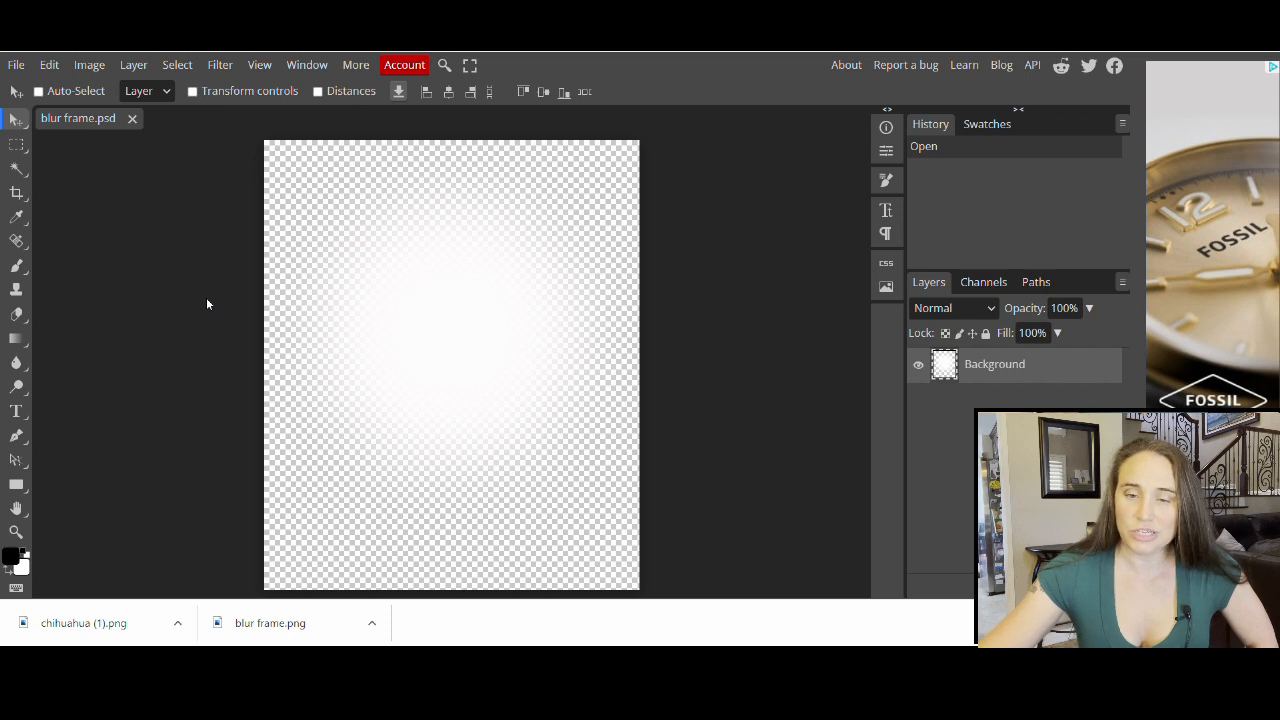
In Photopea, place the downloaded chihuahua (1).png as a new layer above the glow in blur frame.psd
left_click(15, 65)
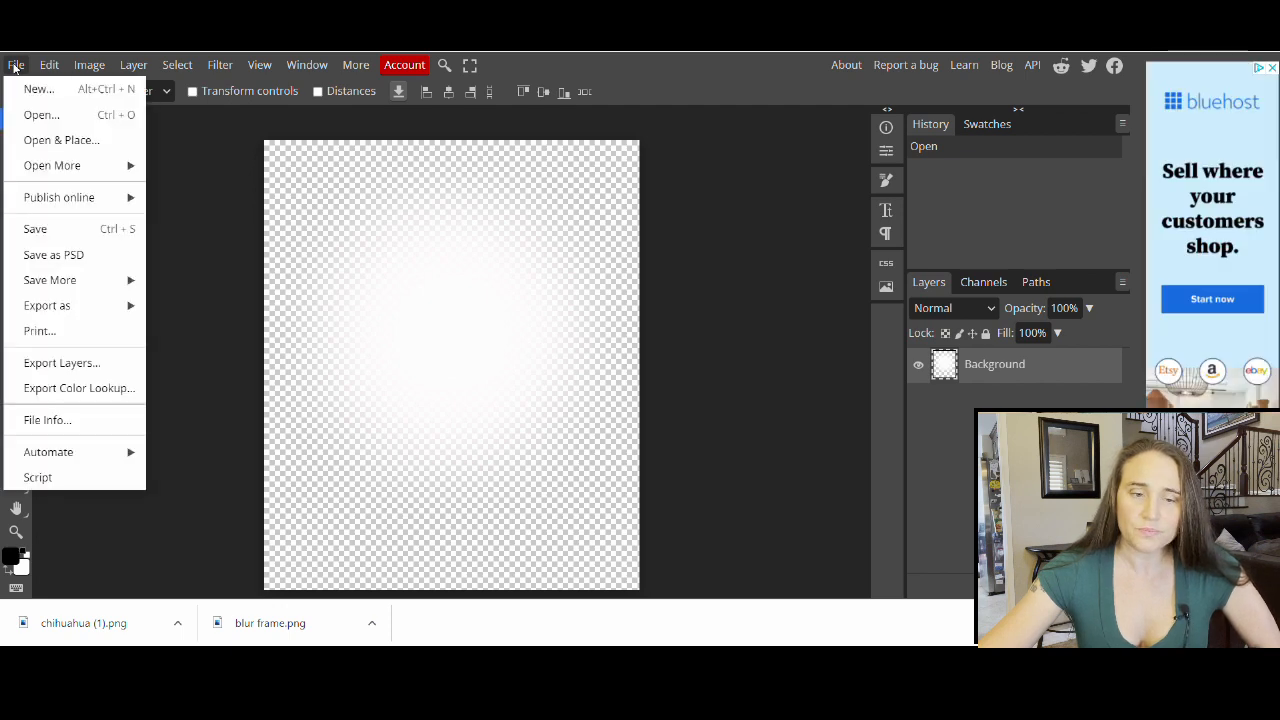
left_click(42, 148)
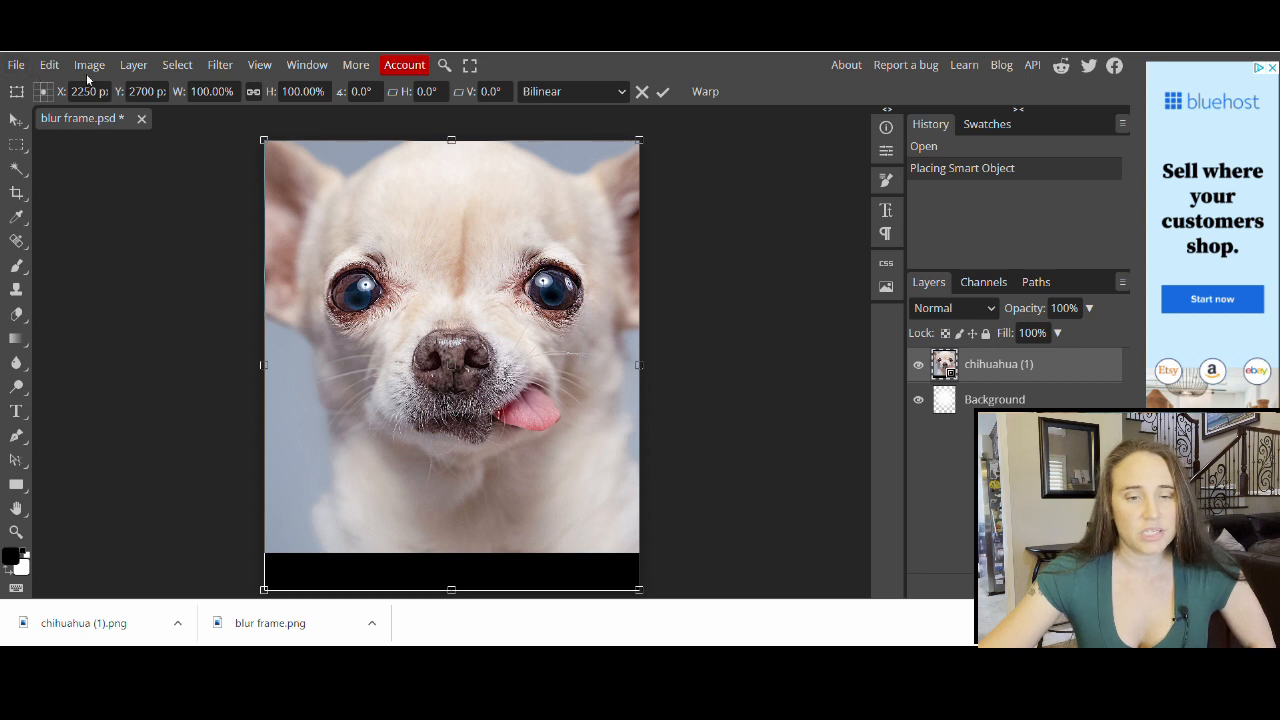
Clip the chihuahua layer to the glow on the Background layer and nudge the portrait slightly down
left_click(133, 65)
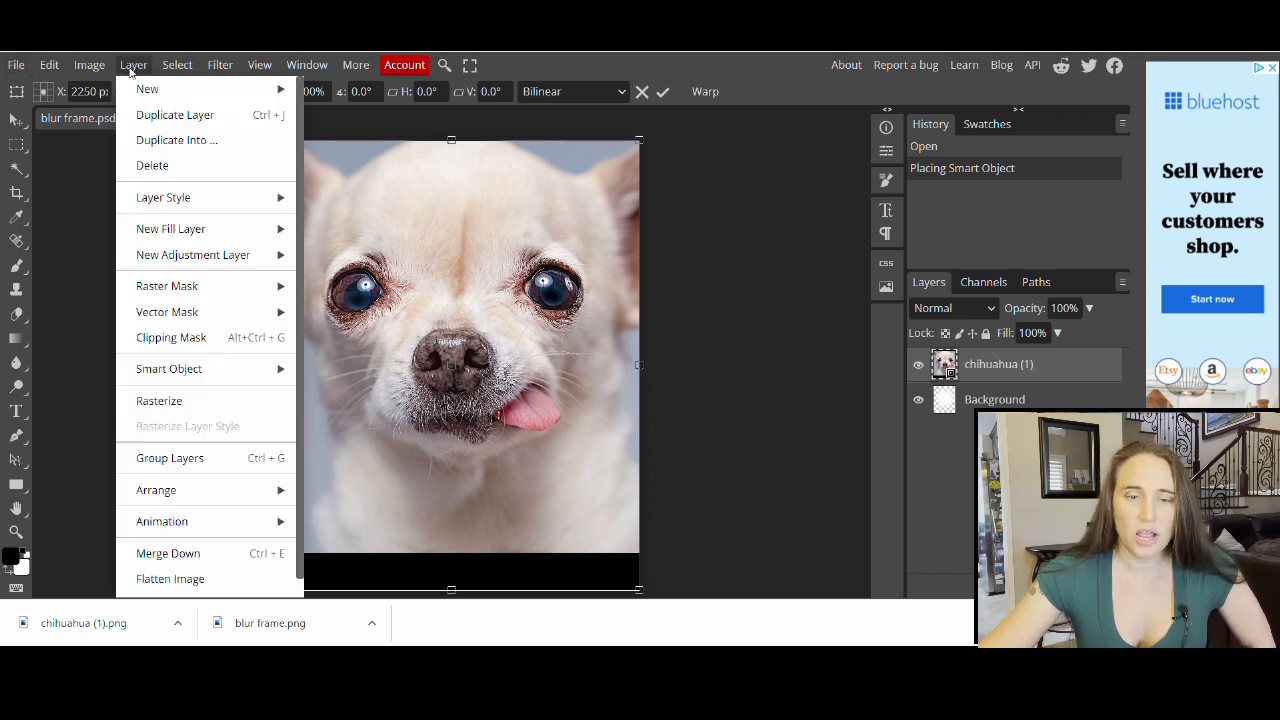
left_click(149, 340)
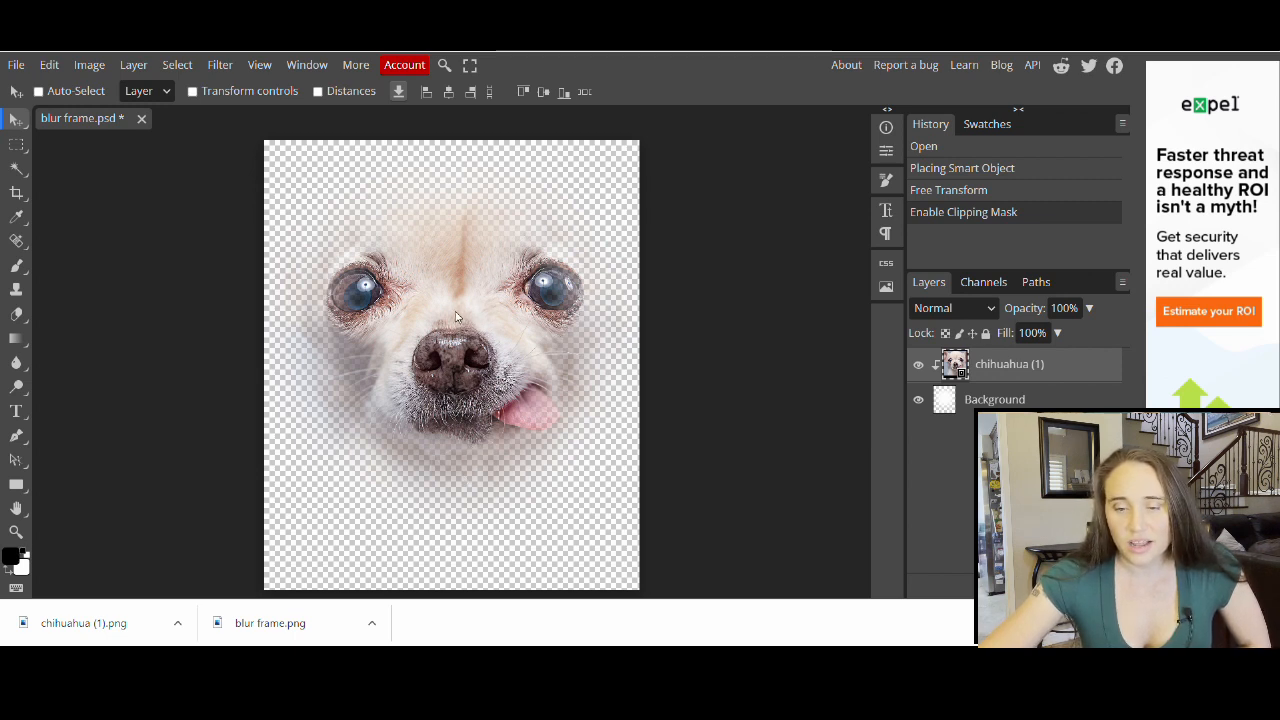
left_click_drag(455, 316, 455, 322)
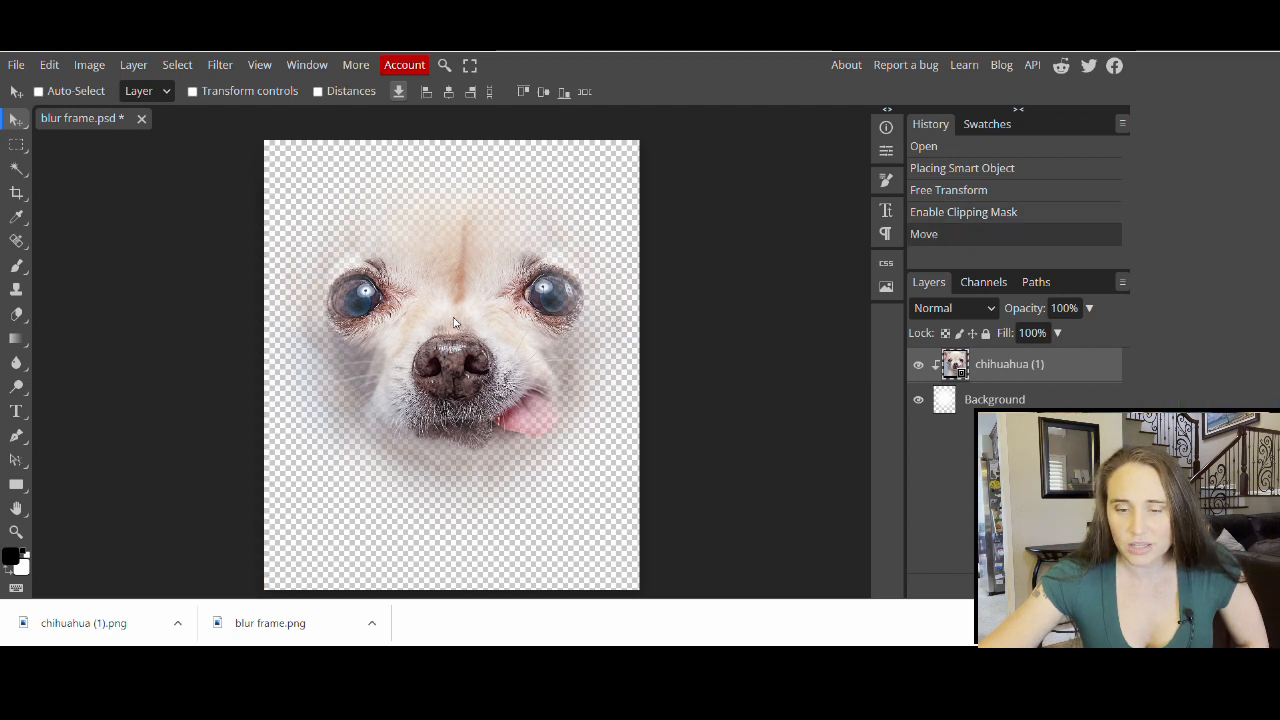
Export the soft-edged portrait as a 4500 × 5400 px PNG named "blur frame"
left_click(12, 65)
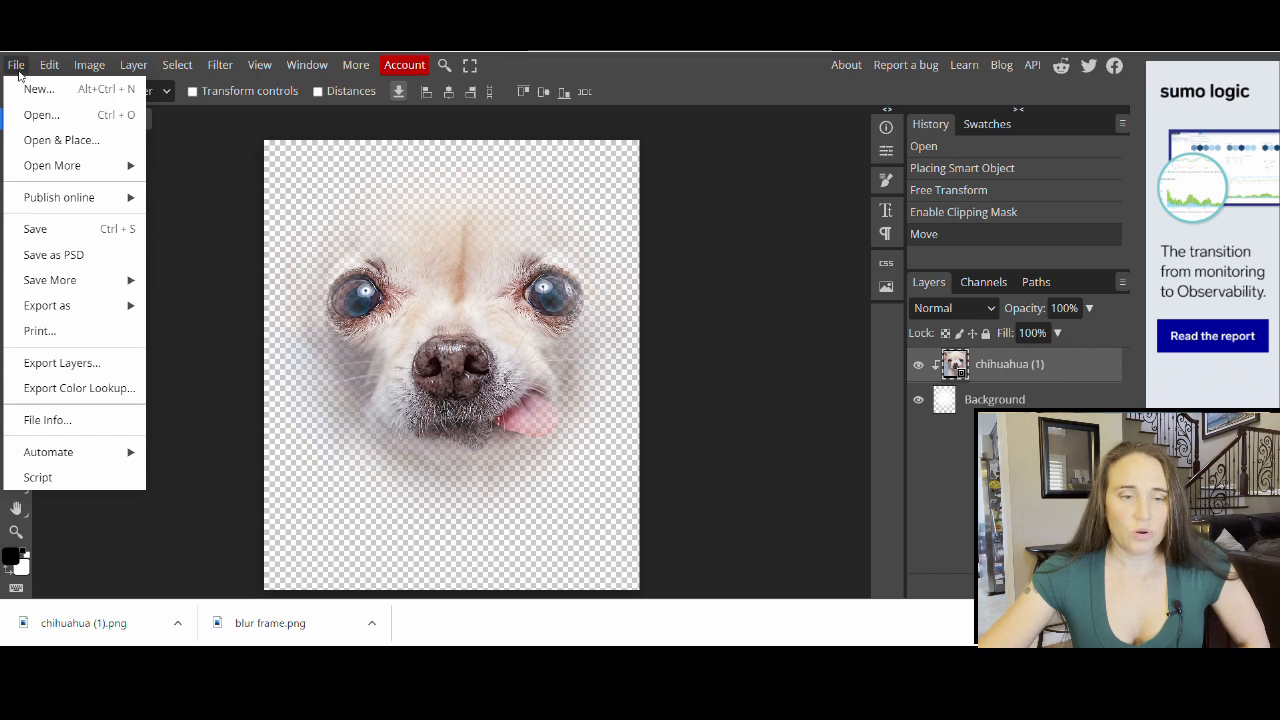
mouse_move(48, 308)
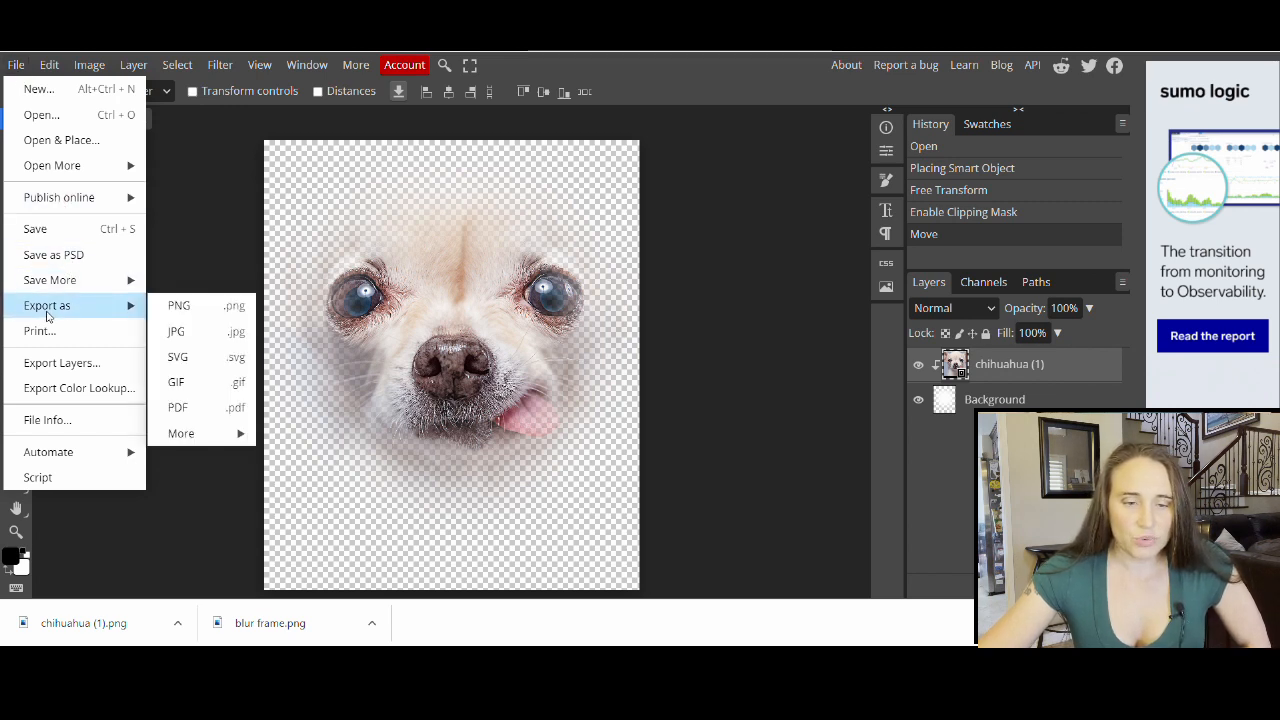
left_click(180, 309)
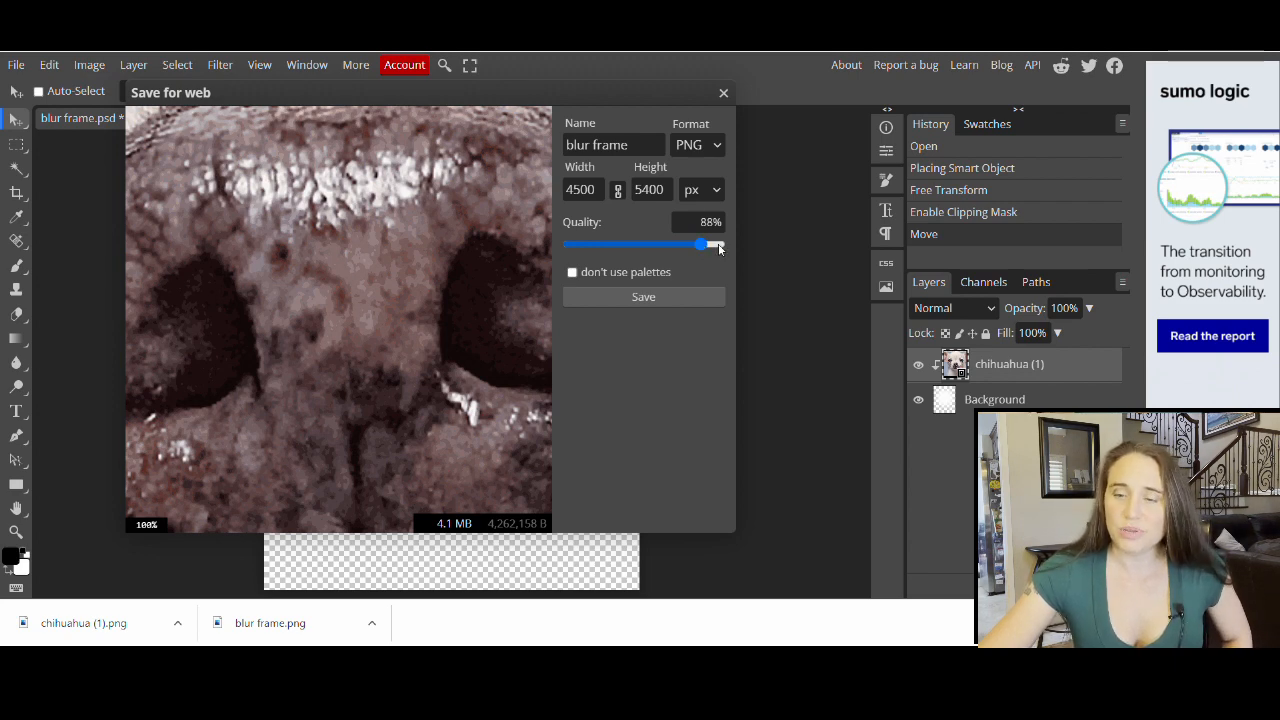
left_click(644, 297)
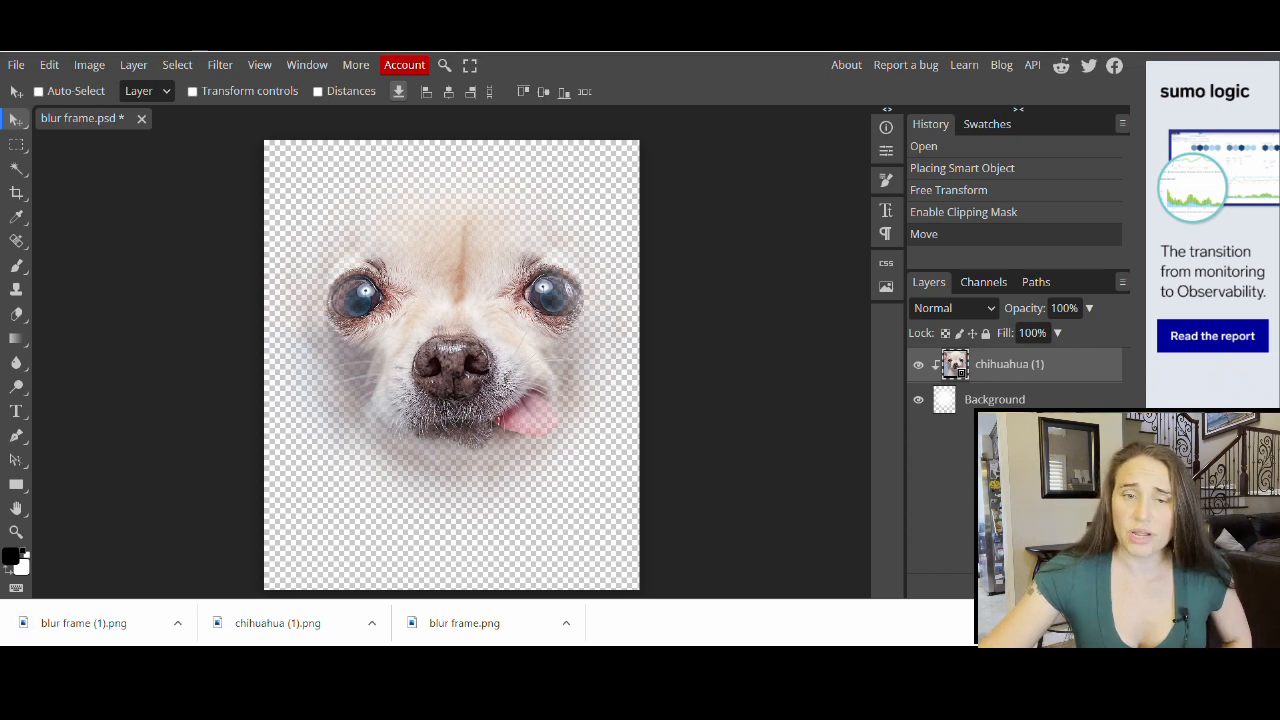
Switch back to Canva and add a new page below the full chihuahua photo
left_click(530, 45)
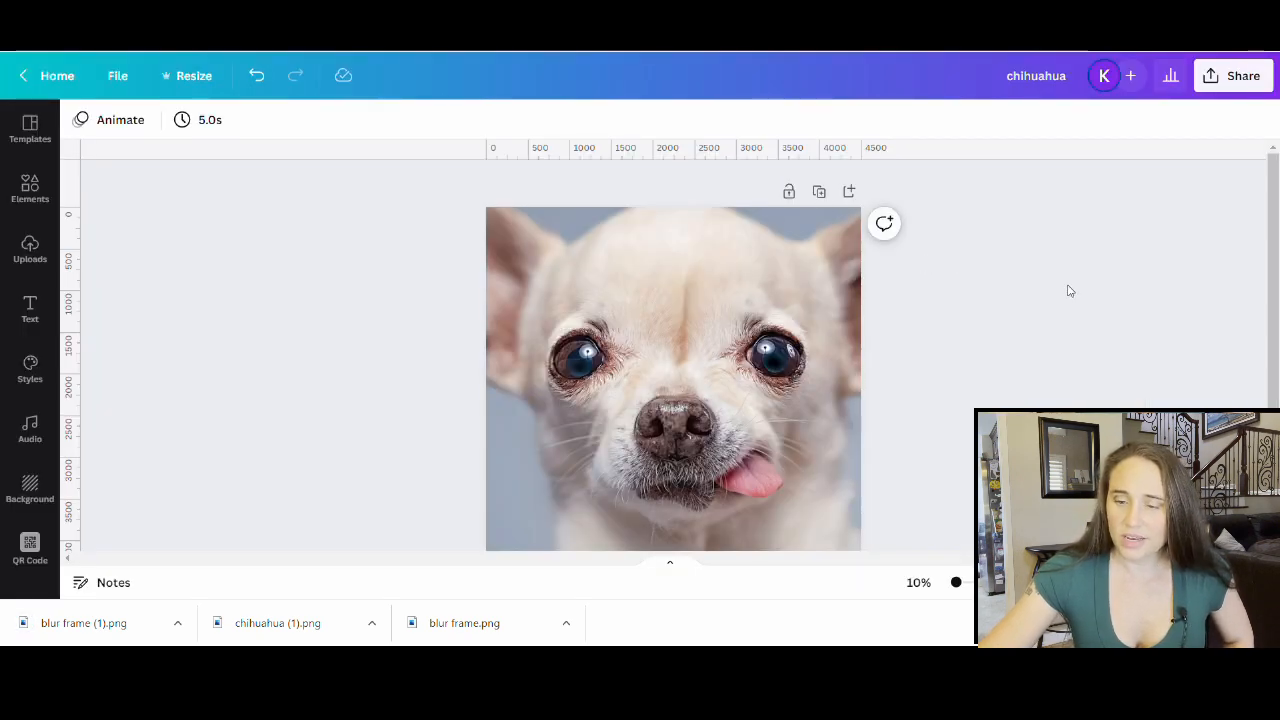
scroll(807, 267, "down", 1)
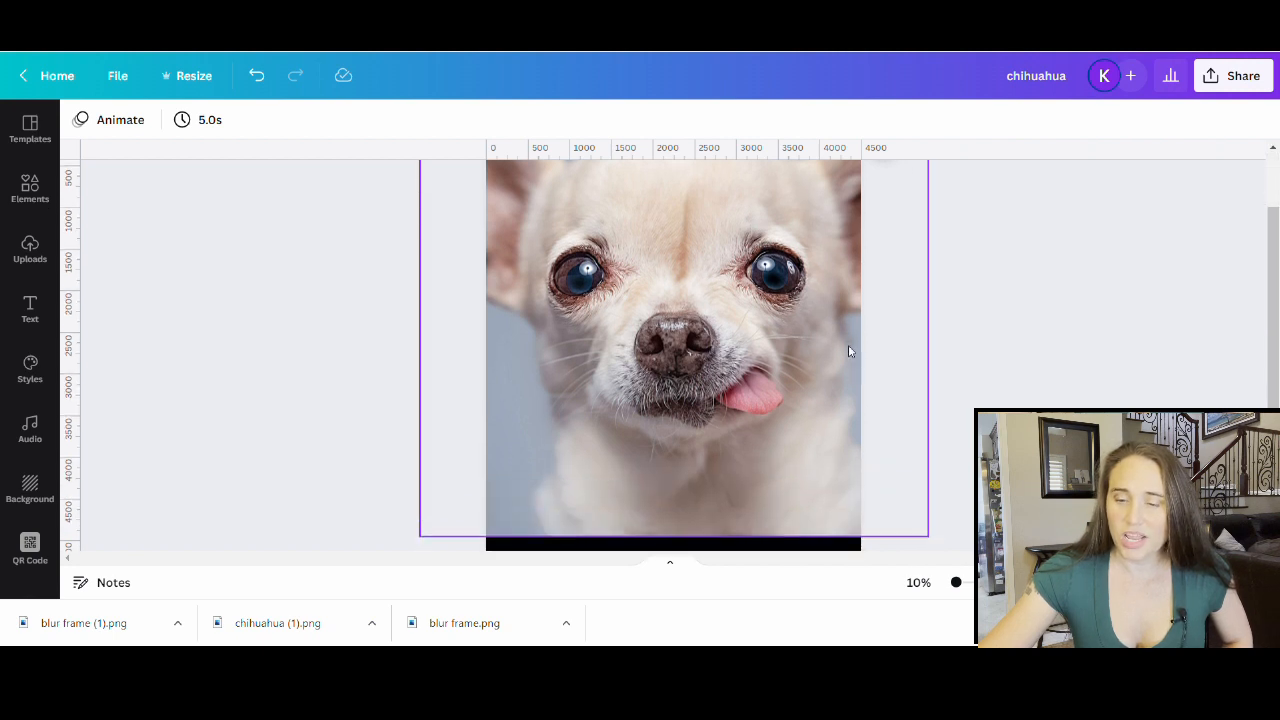
scroll(838, 340, "down", 1)
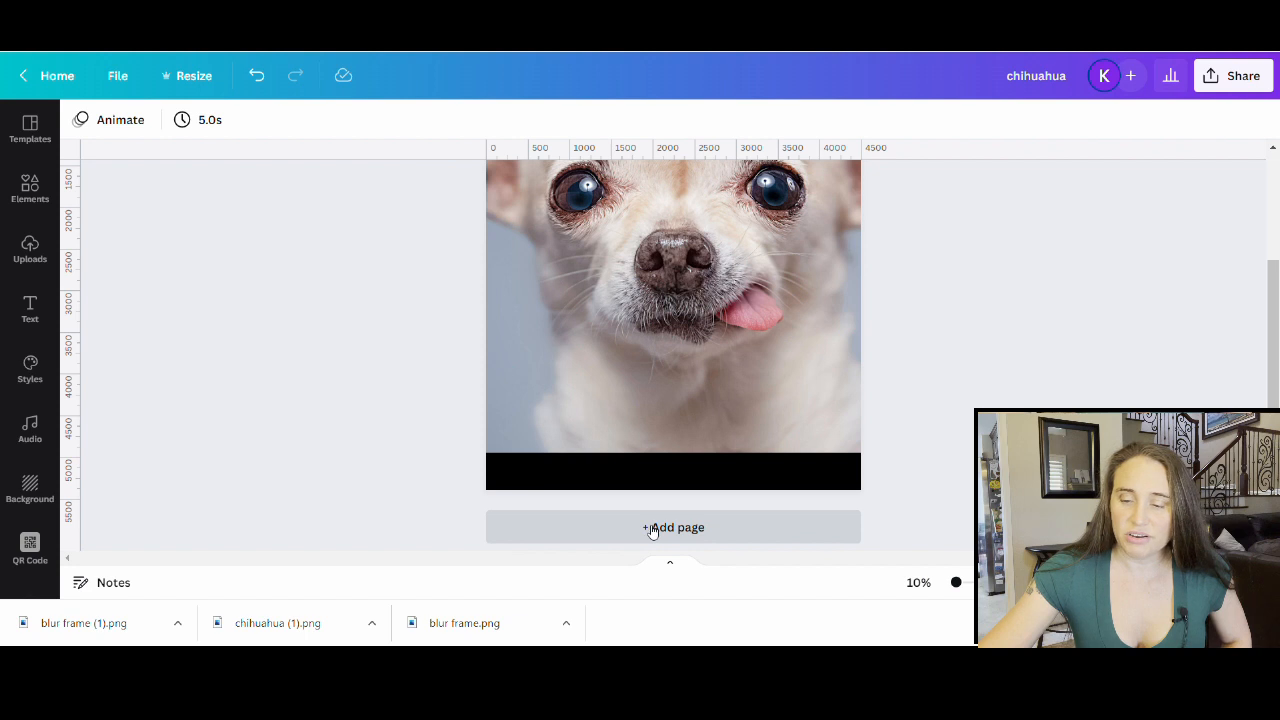
left_click(652, 528)
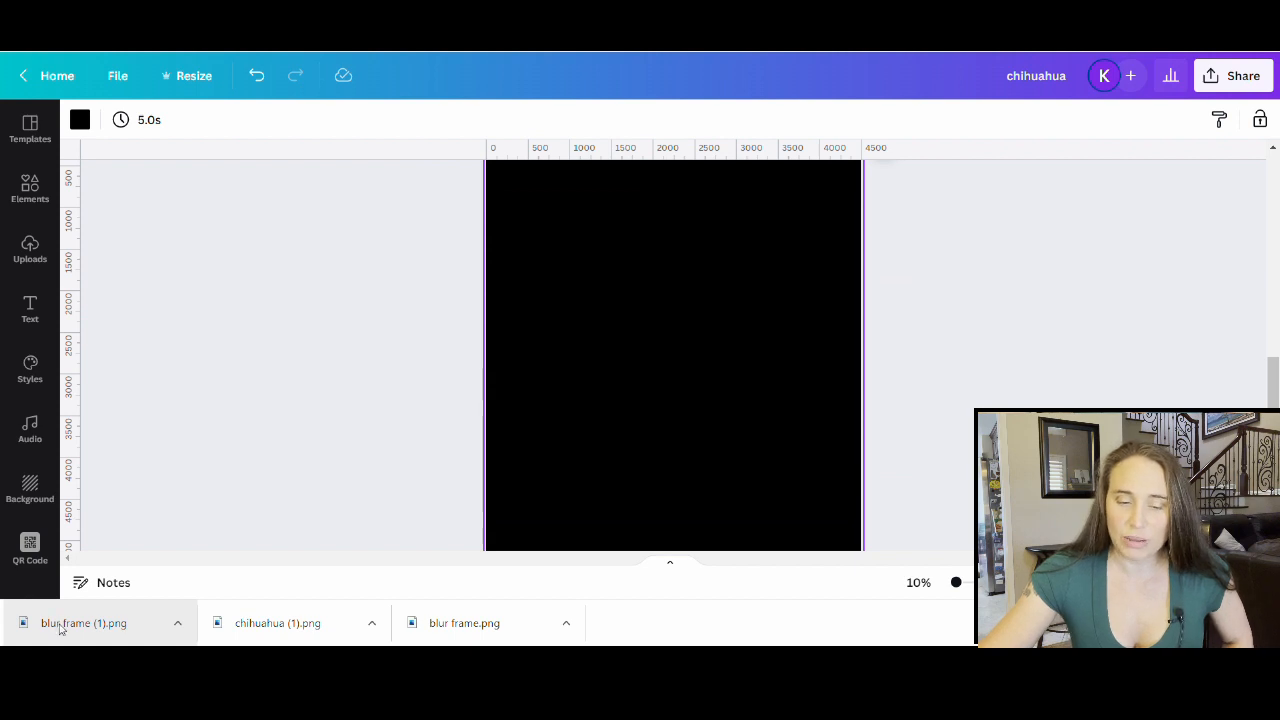
Upload the exported blur frame (1).png onto the black second page and collapse the uploads list
left_click_drag(57, 622, 655, 355)
left_click_drag(861, 298, 815, 295)
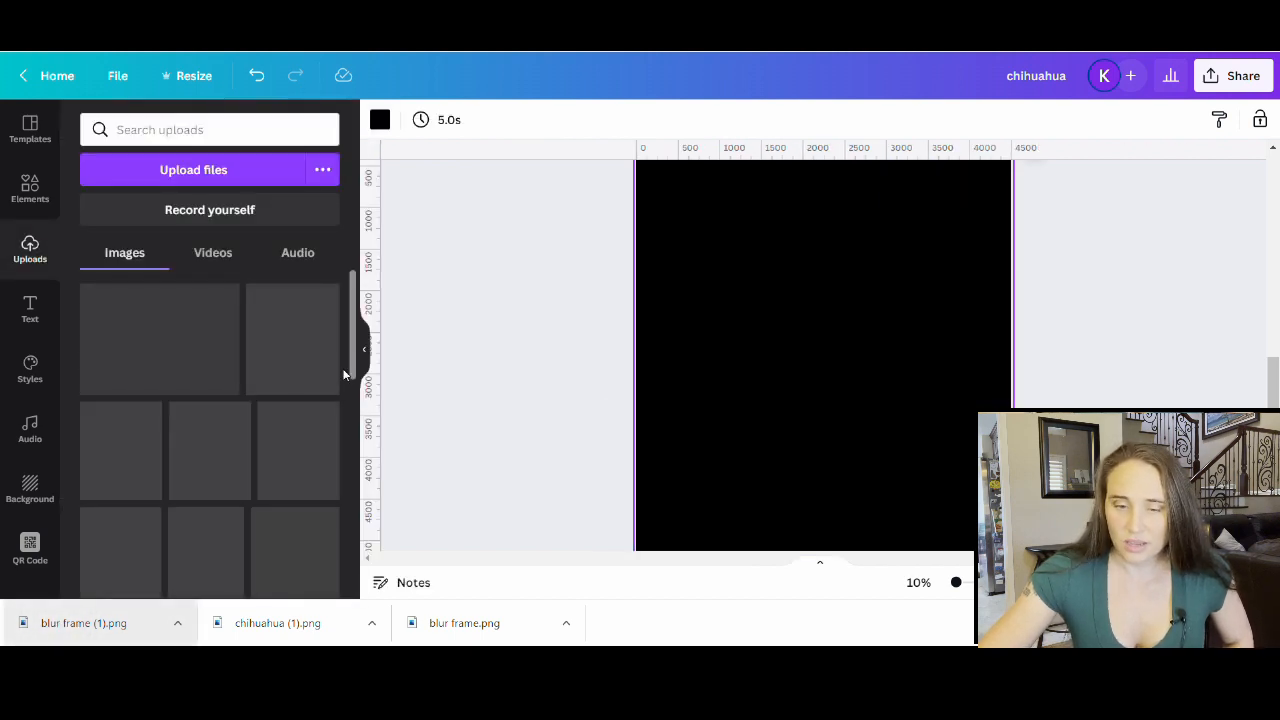
left_click(364, 349)
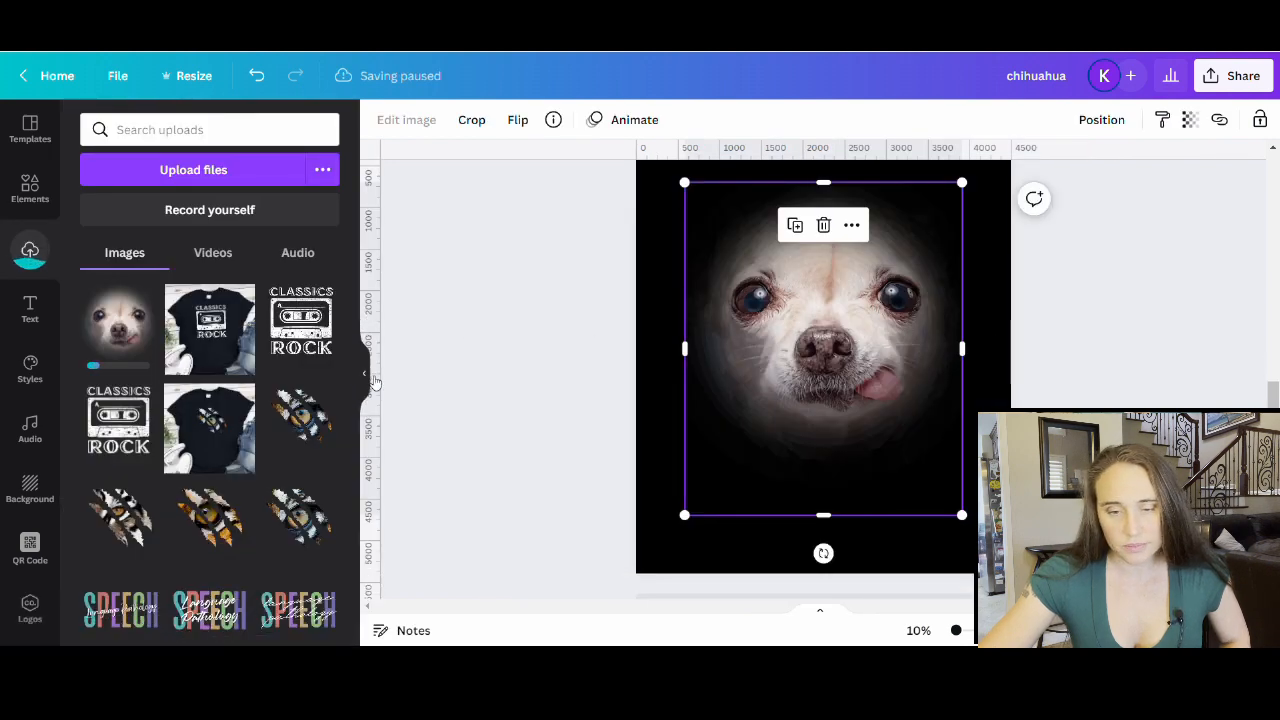
left_click(366, 377)
left_click(930, 381)
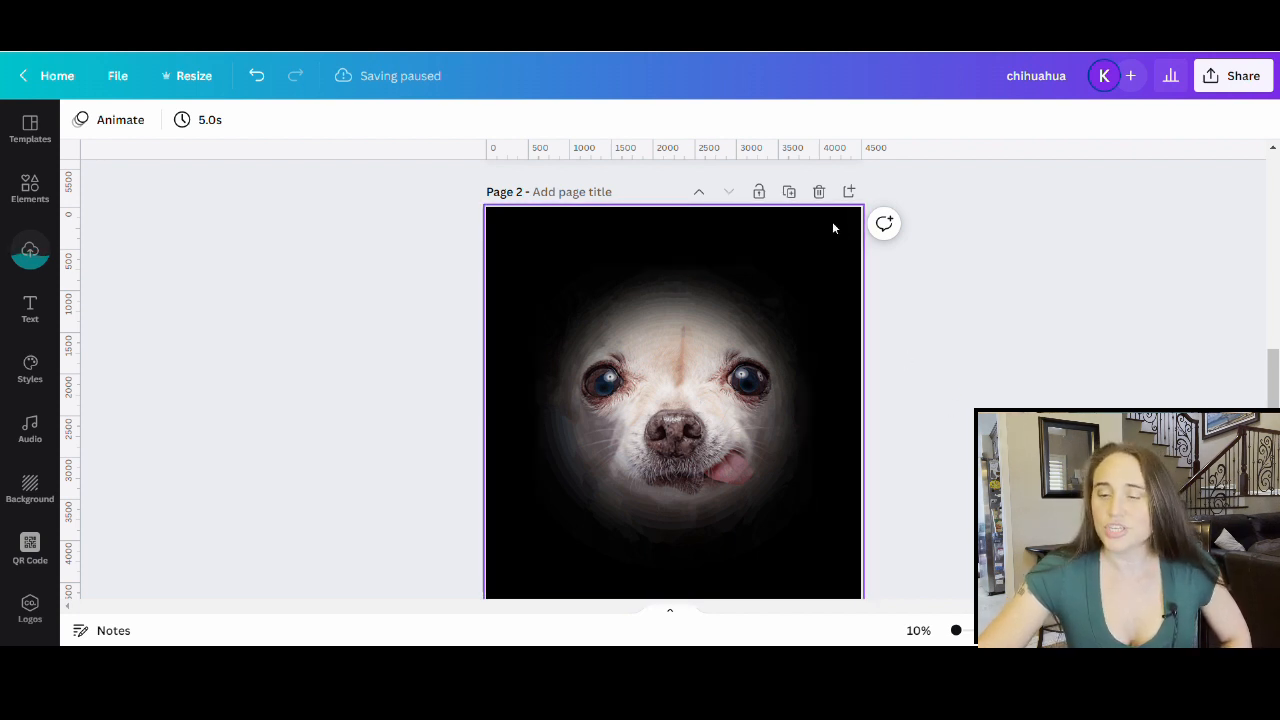
Change the second page's background color to the light gray from the default colors
scroll(830, 487, "down", 3)
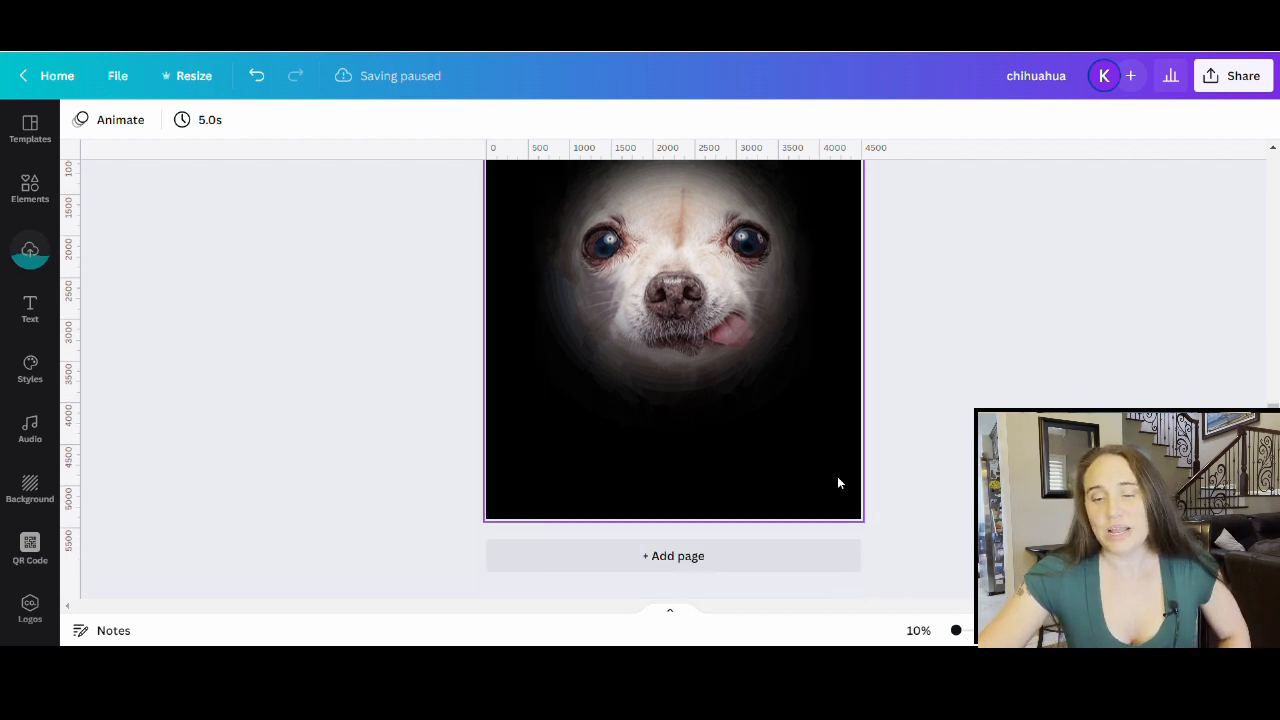
scroll(837, 476, "up", 3)
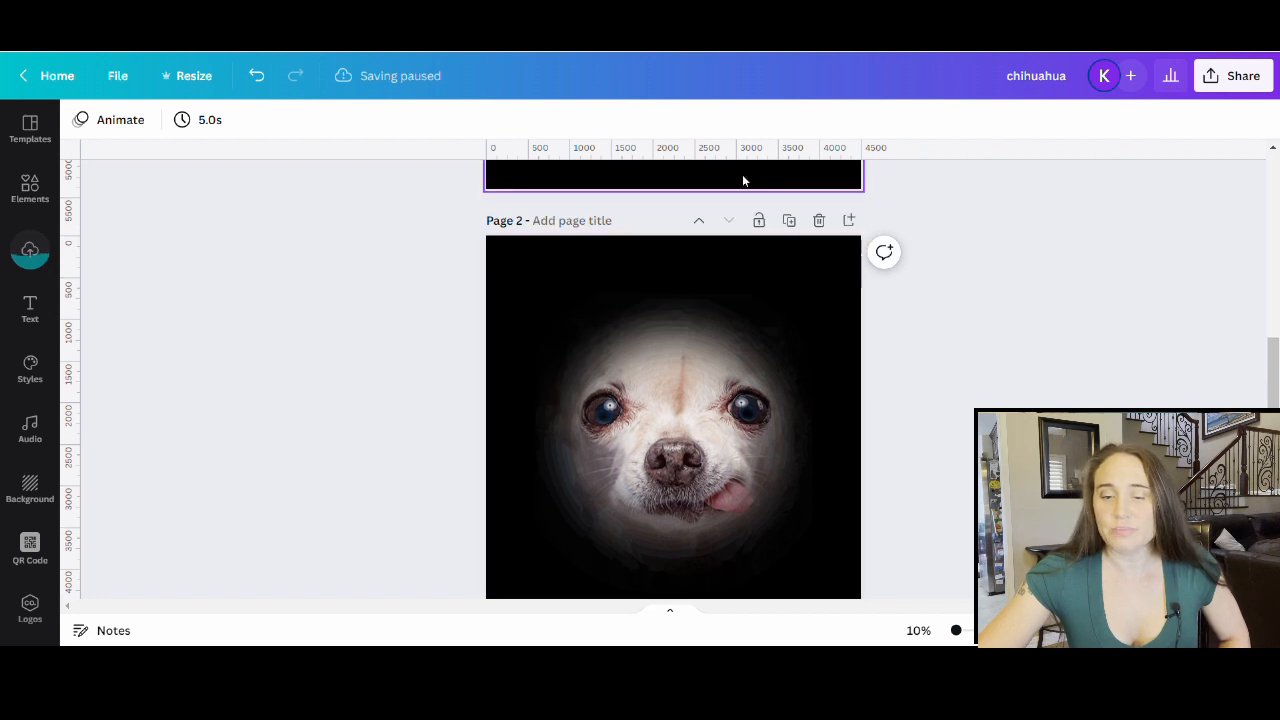
left_click(840, 260)
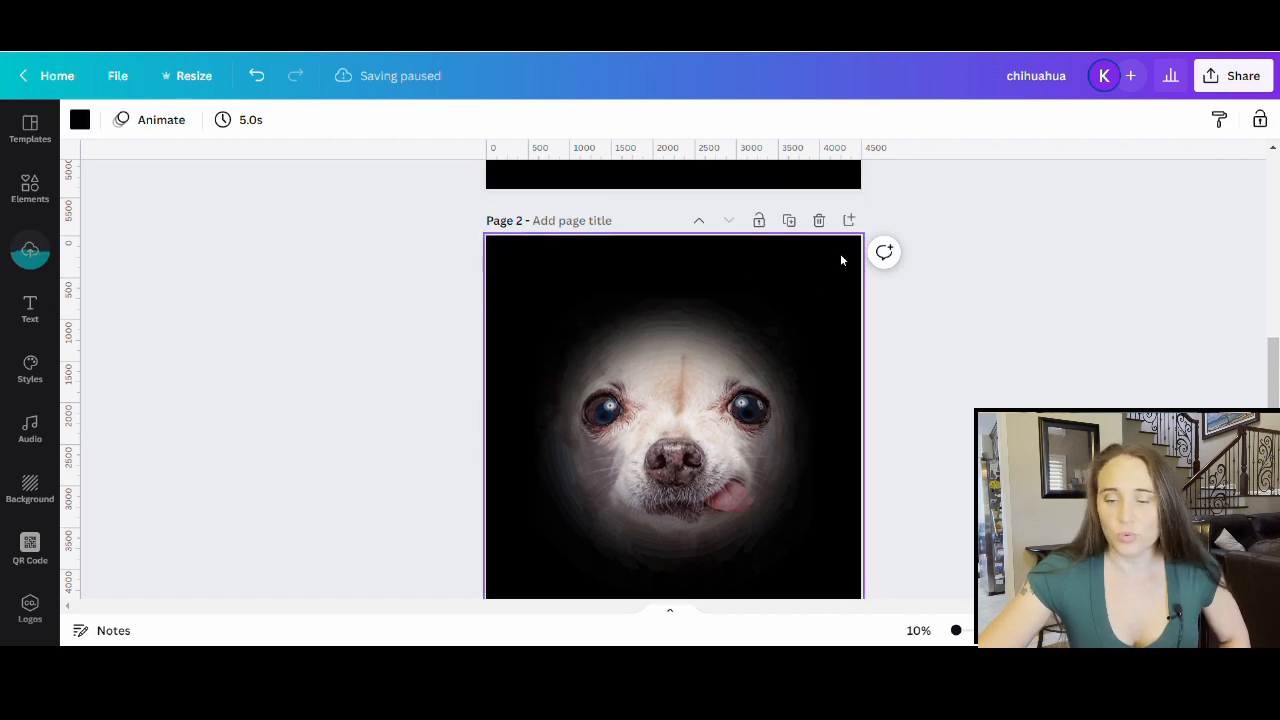
left_click(80, 120)
scroll(175, 289, "down", 1)
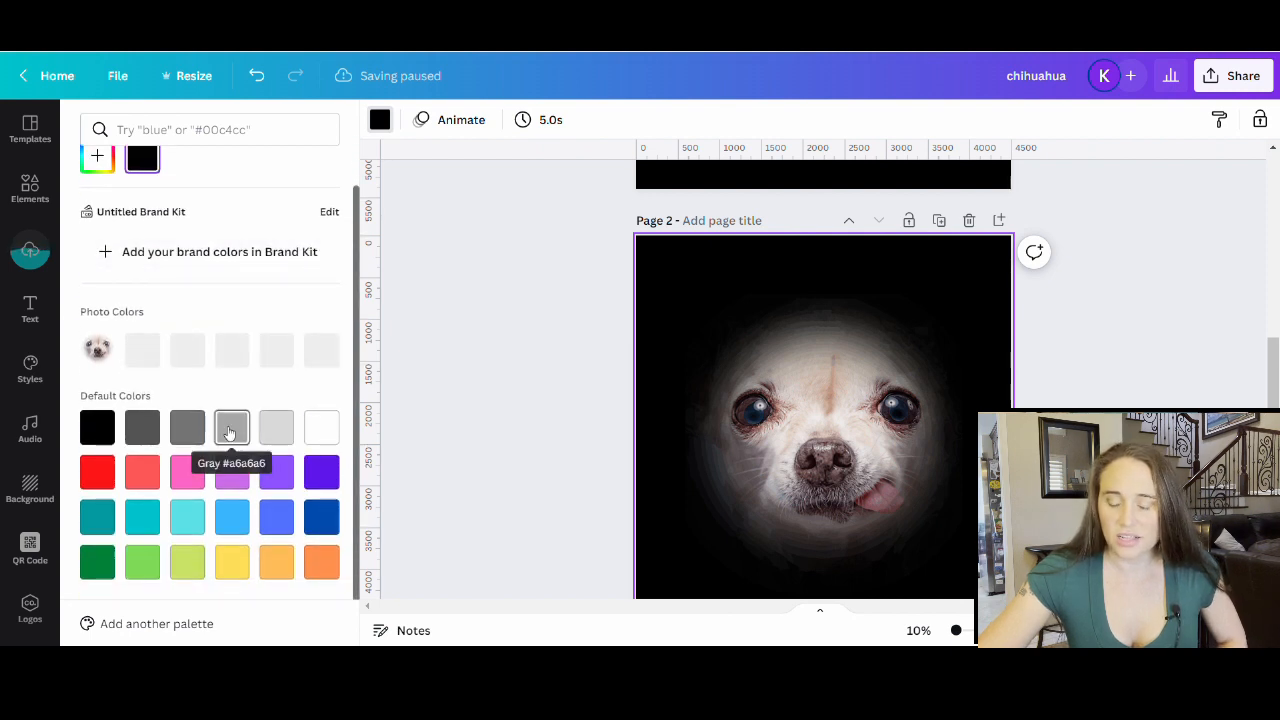
left_click(277, 428)
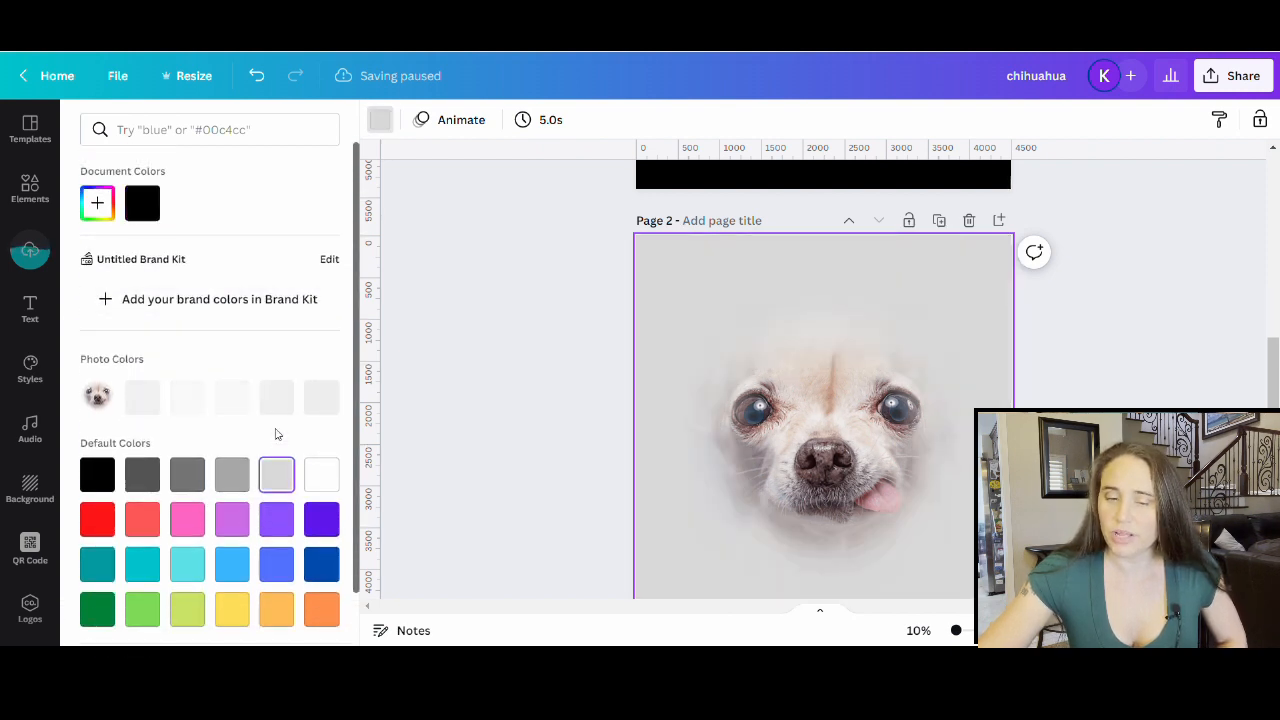
scroll(1150, 345, "down", 2)
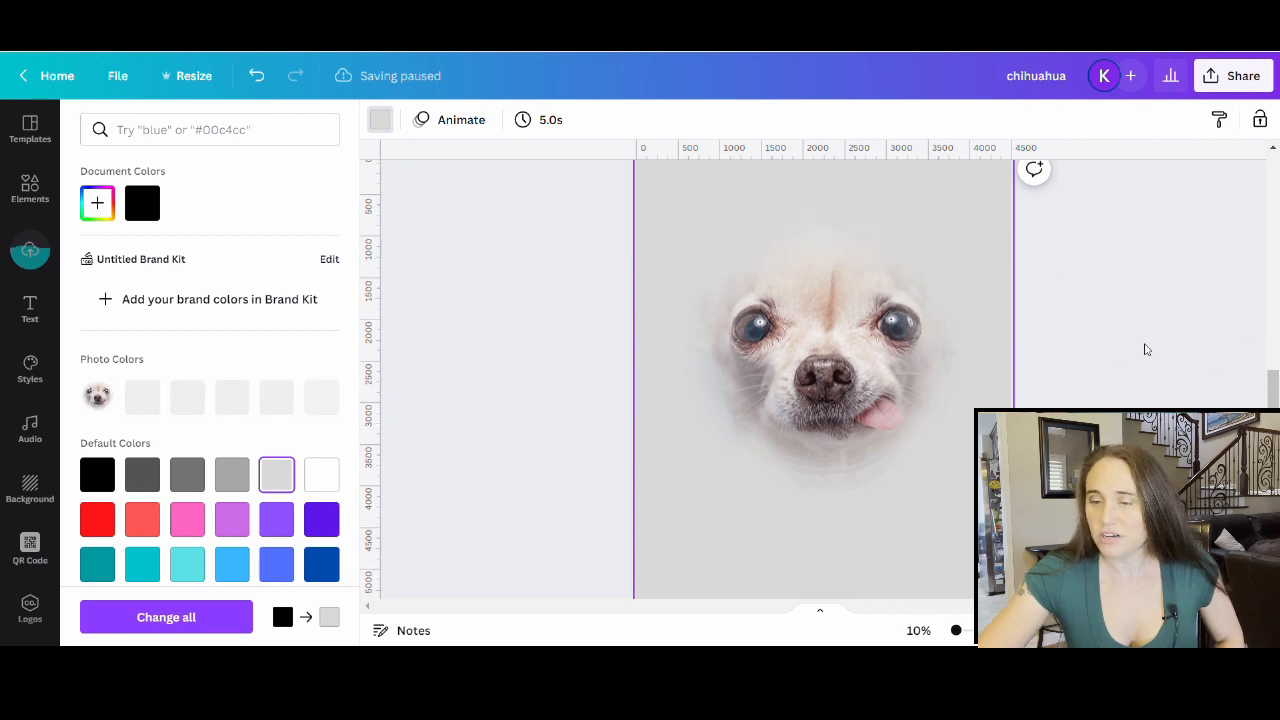
Try white, medium gray and a darker gray from the default colors as the second page's background
left_click(322, 476)
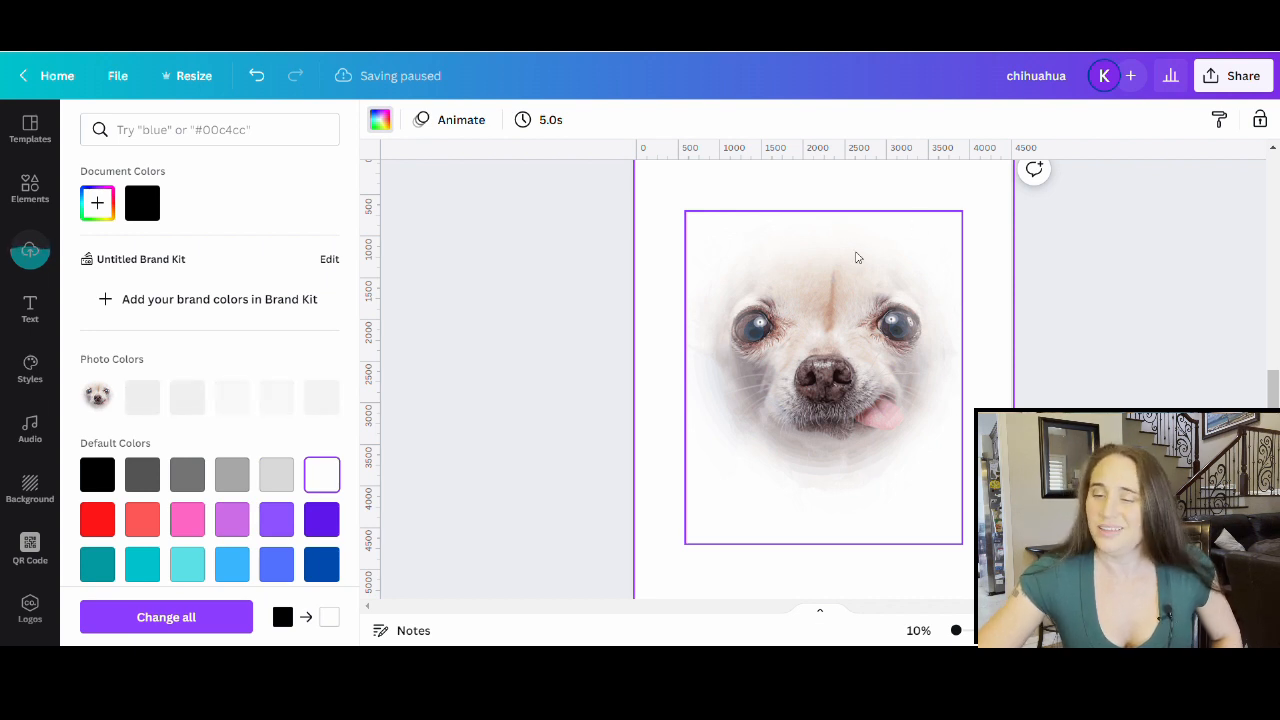
left_click(231, 474)
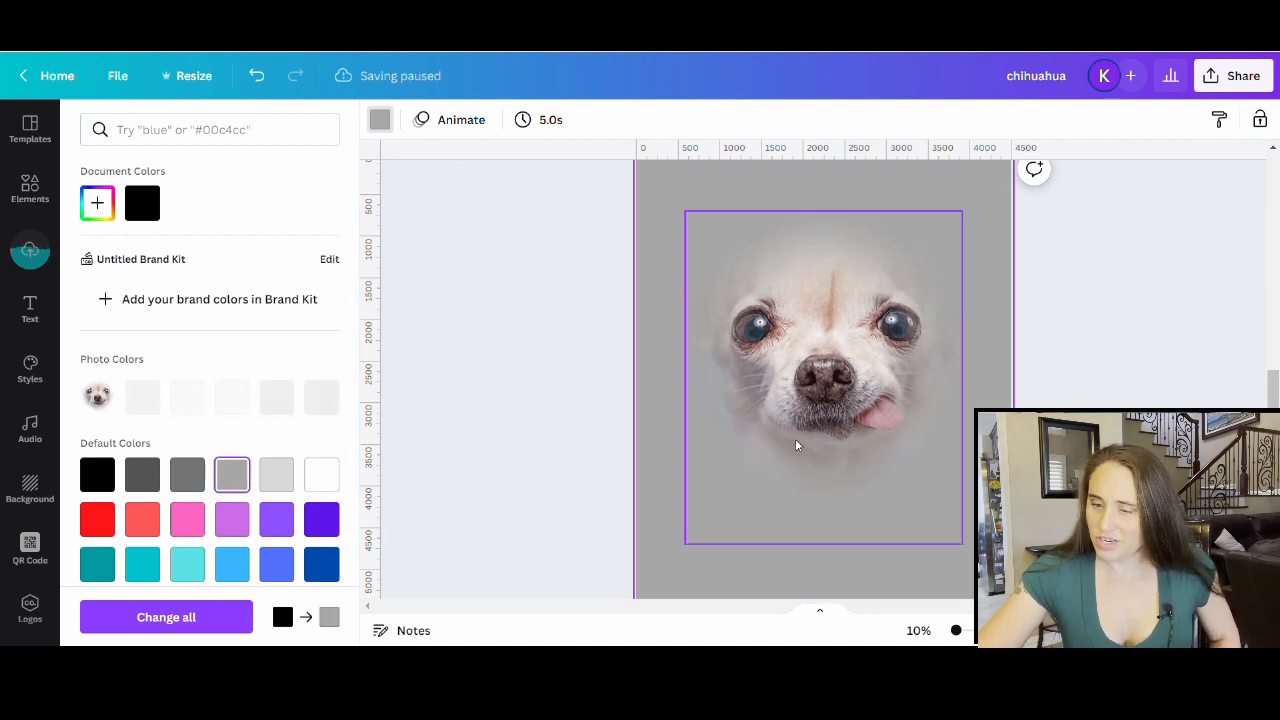
left_click(190, 478)
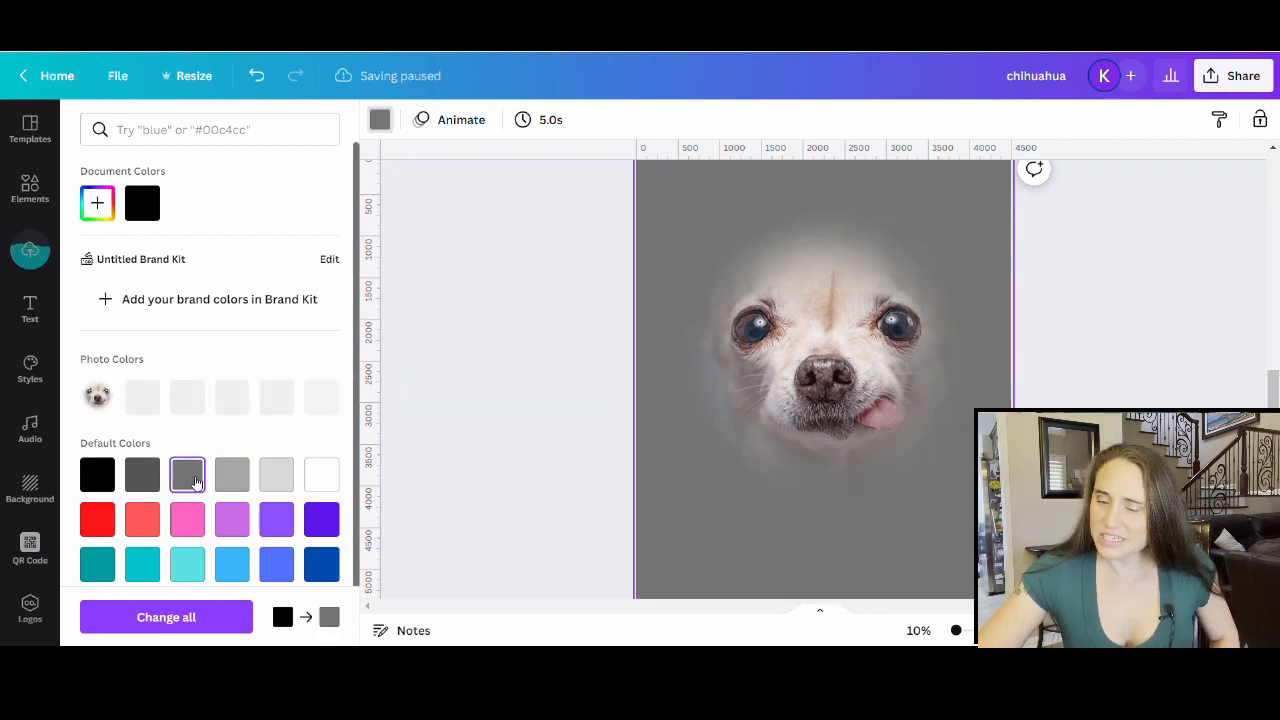
scroll(929, 480, "up", 2)
scroll(771, 391, "down", 2)
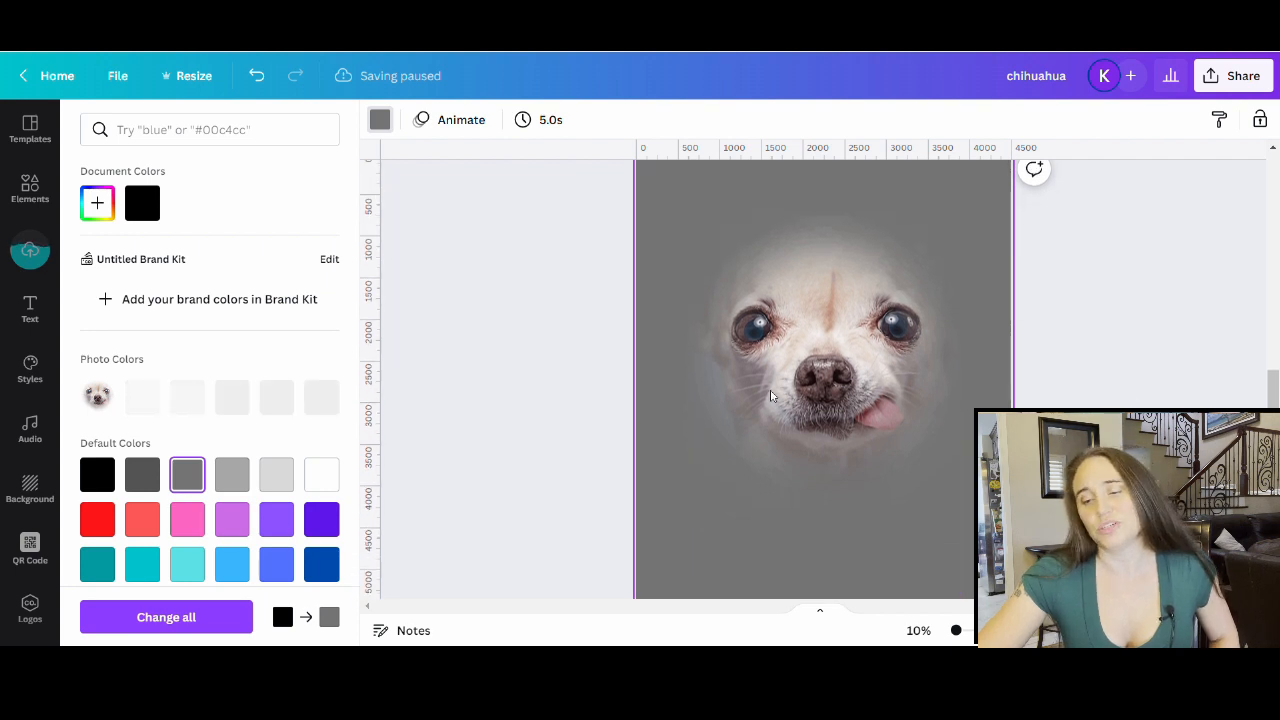
Set the second page's background color to black from the default colors
left_click(93, 478)
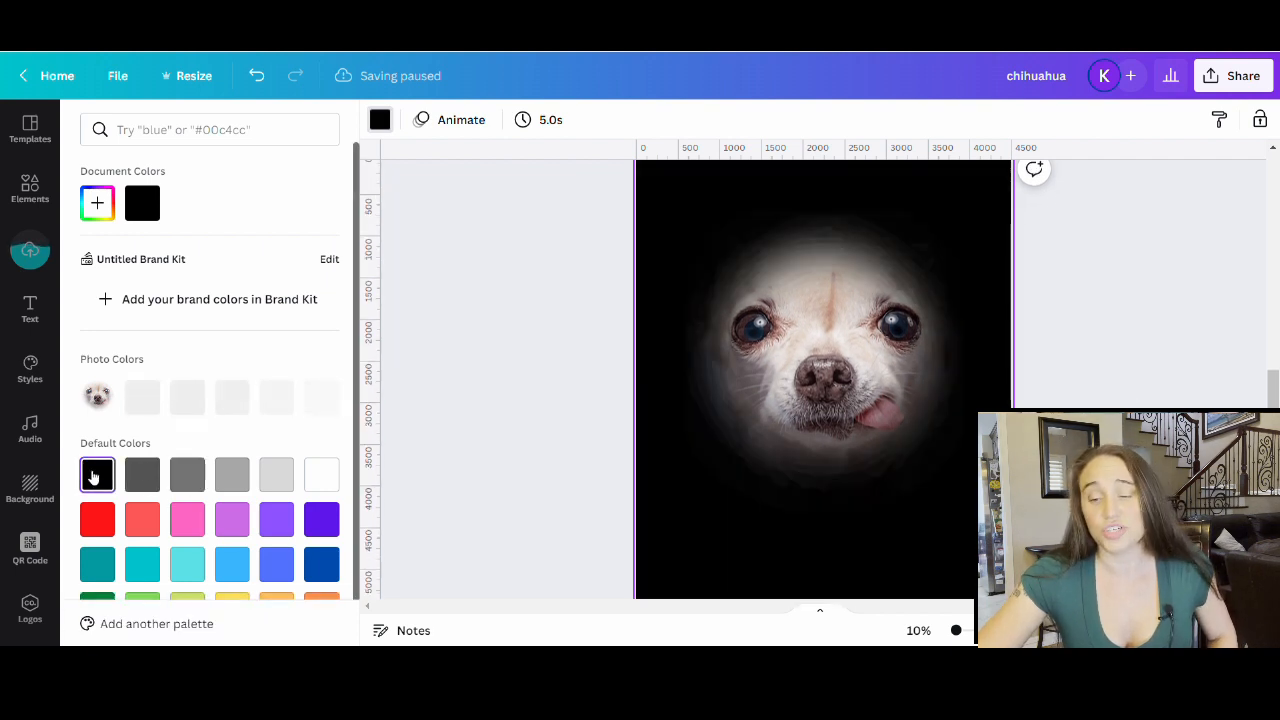
left_click(919, 381)
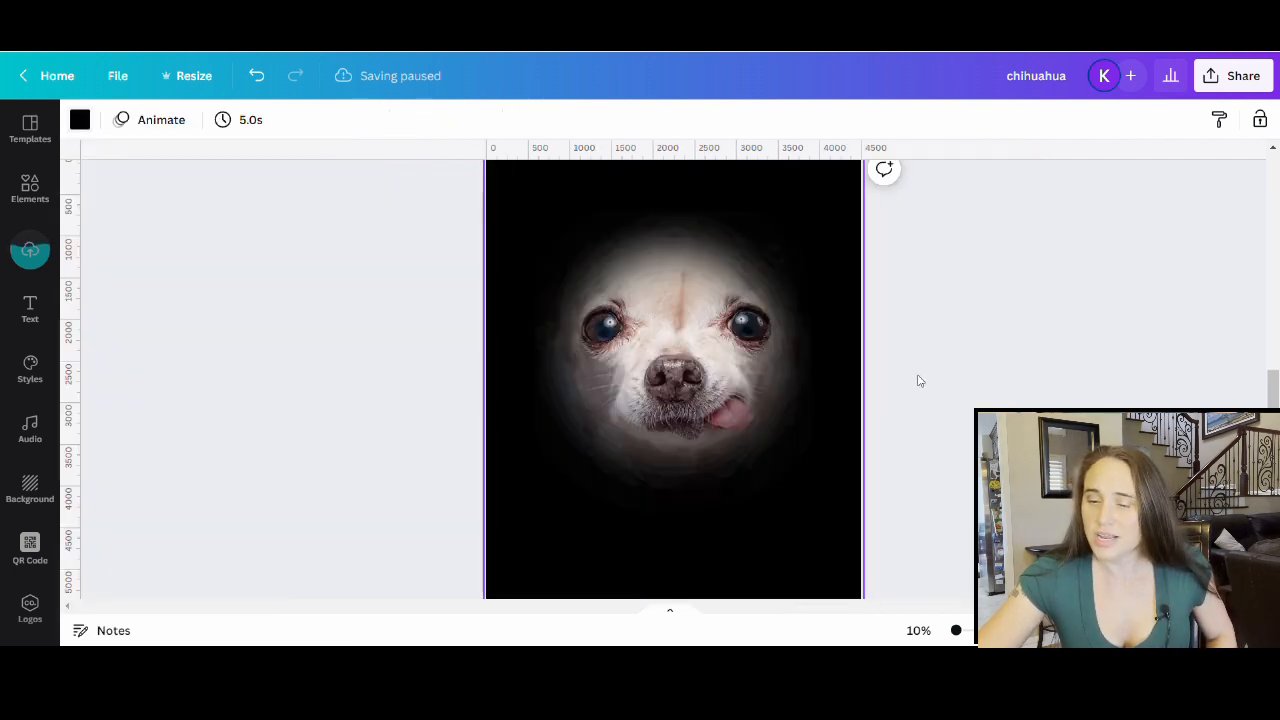
left_click(679, 374)
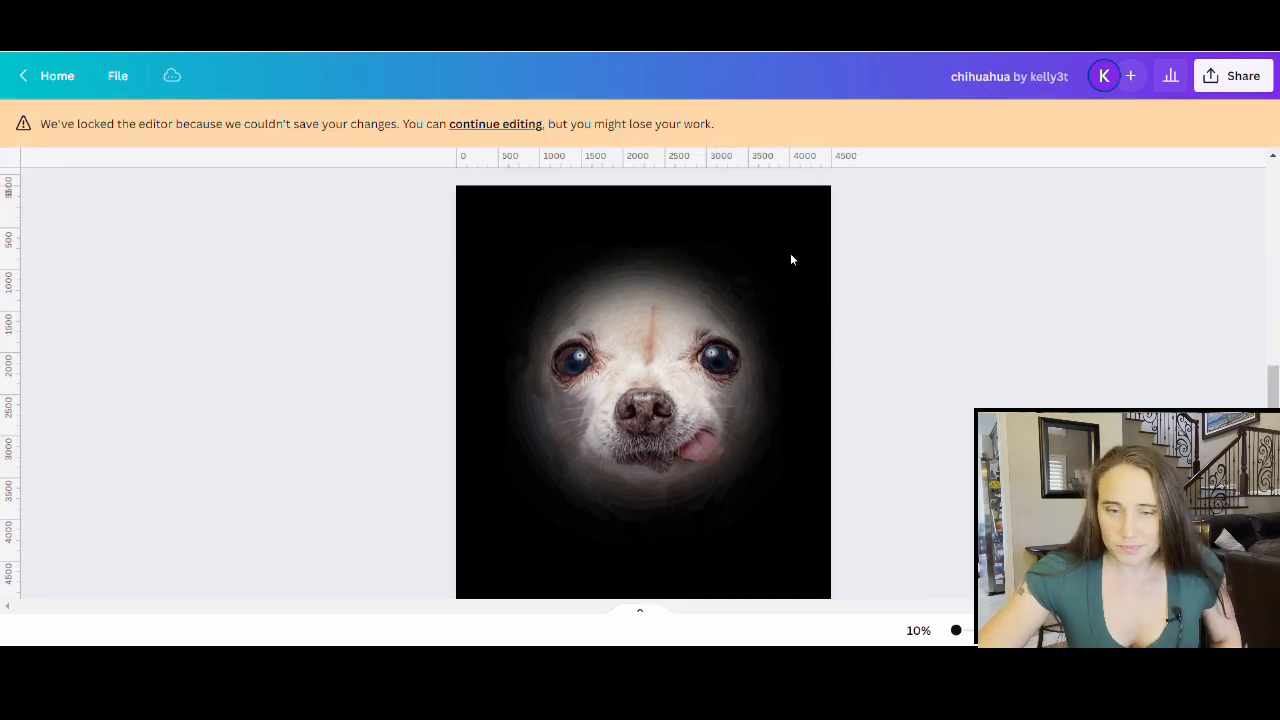
Move the portrait slightly up on the black page and crop a thin strip off its bottom edge
left_click(805, 588)
left_click_drag(666, 420, 660, 399)
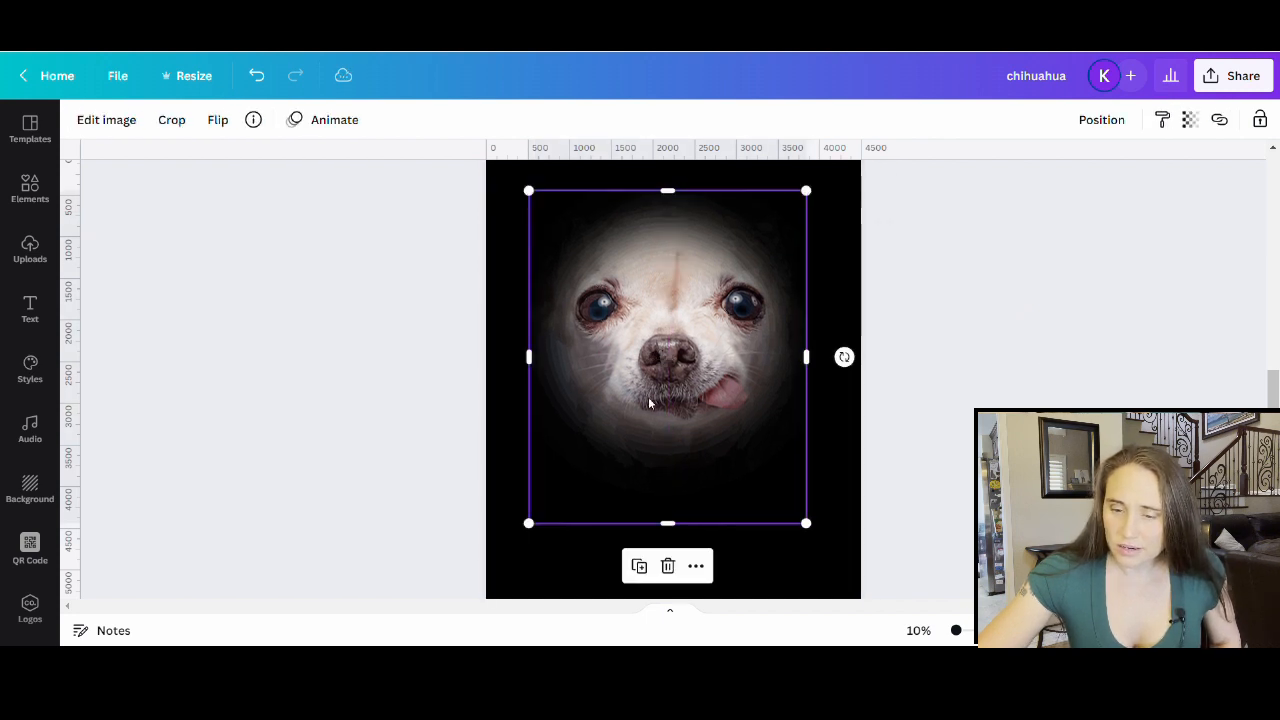
left_click_drag(668, 524, 668, 502)
left_click(820, 551)
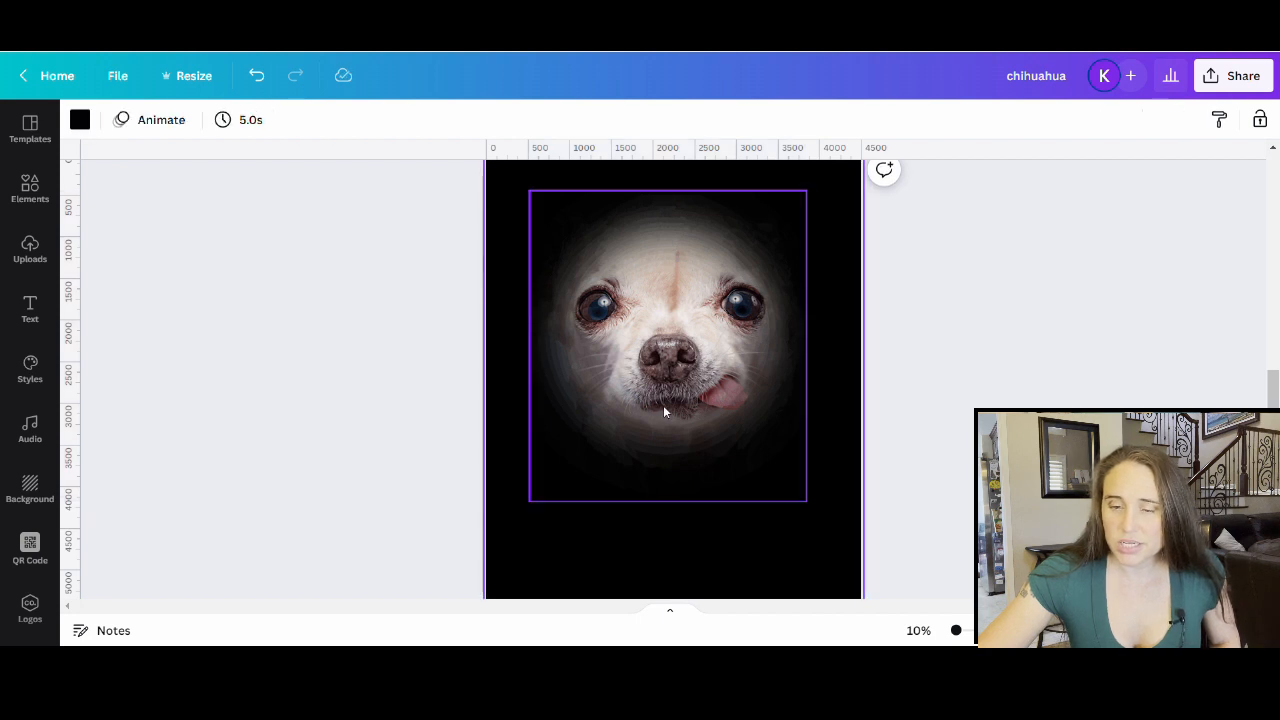
Align the cropped portrait with the page's left edge and enlarge it to the full page width
left_click_drag(666, 409, 625, 414)
scroll(666, 409, "down", 2)
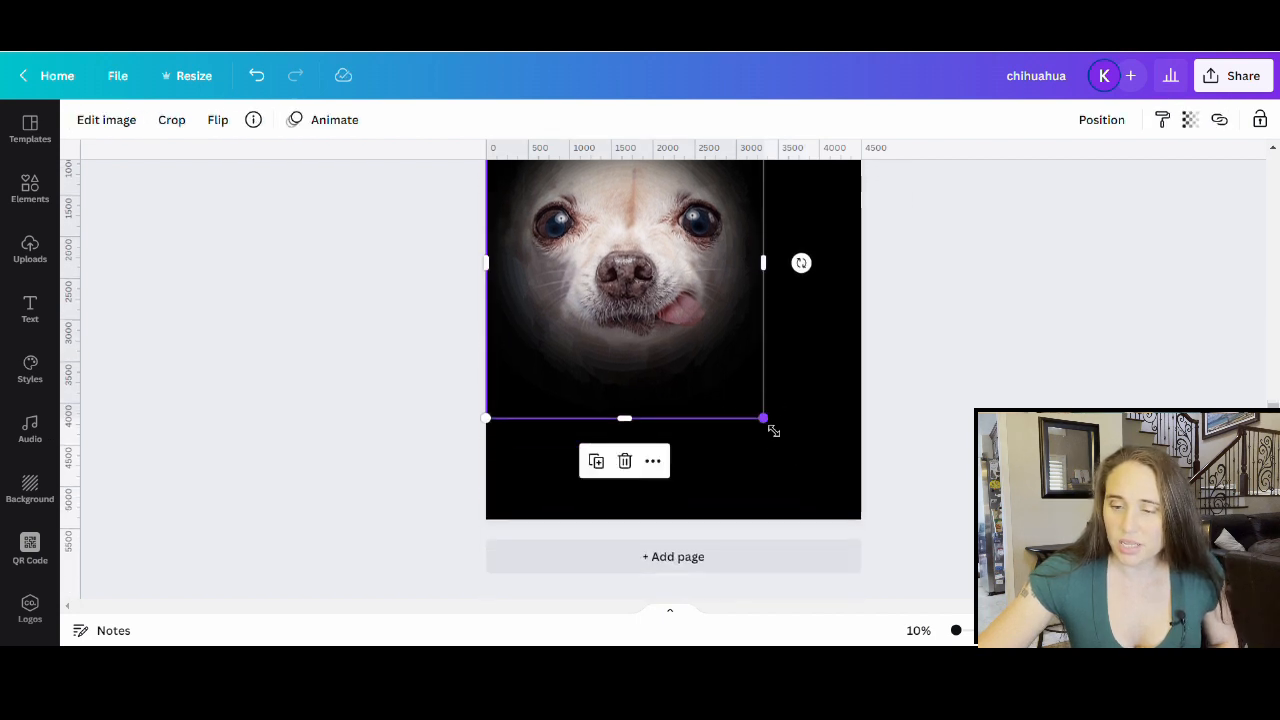
left_click_drag(771, 426, 874, 542)
scroll(877, 494, "up", 5)
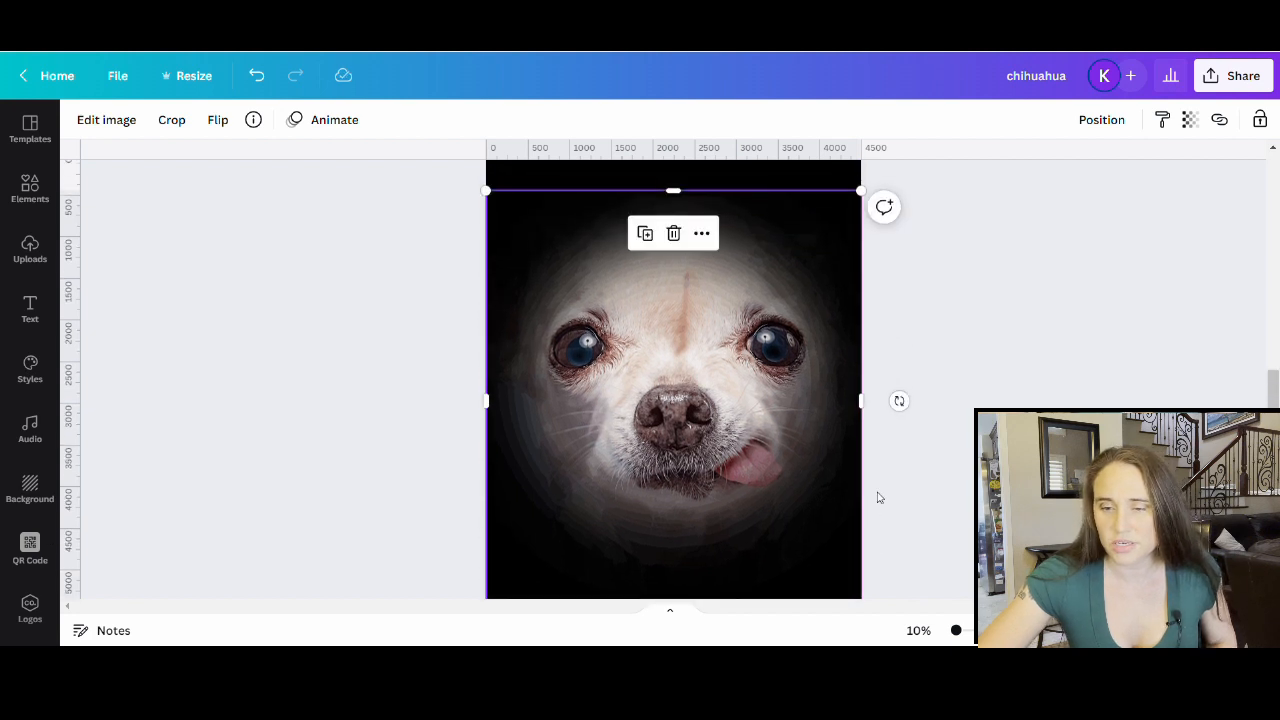
left_click(966, 456)
scroll(563, 231, "down", 3)
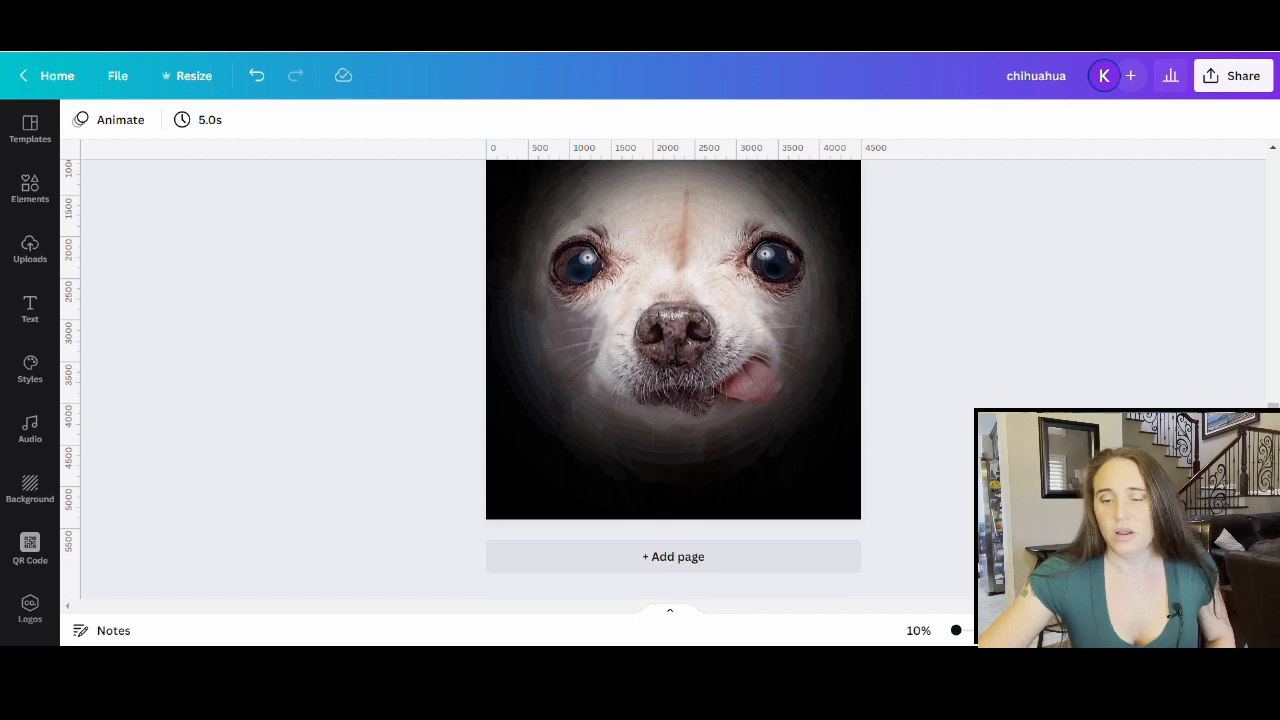
scroll(563, 231, "up", 1)
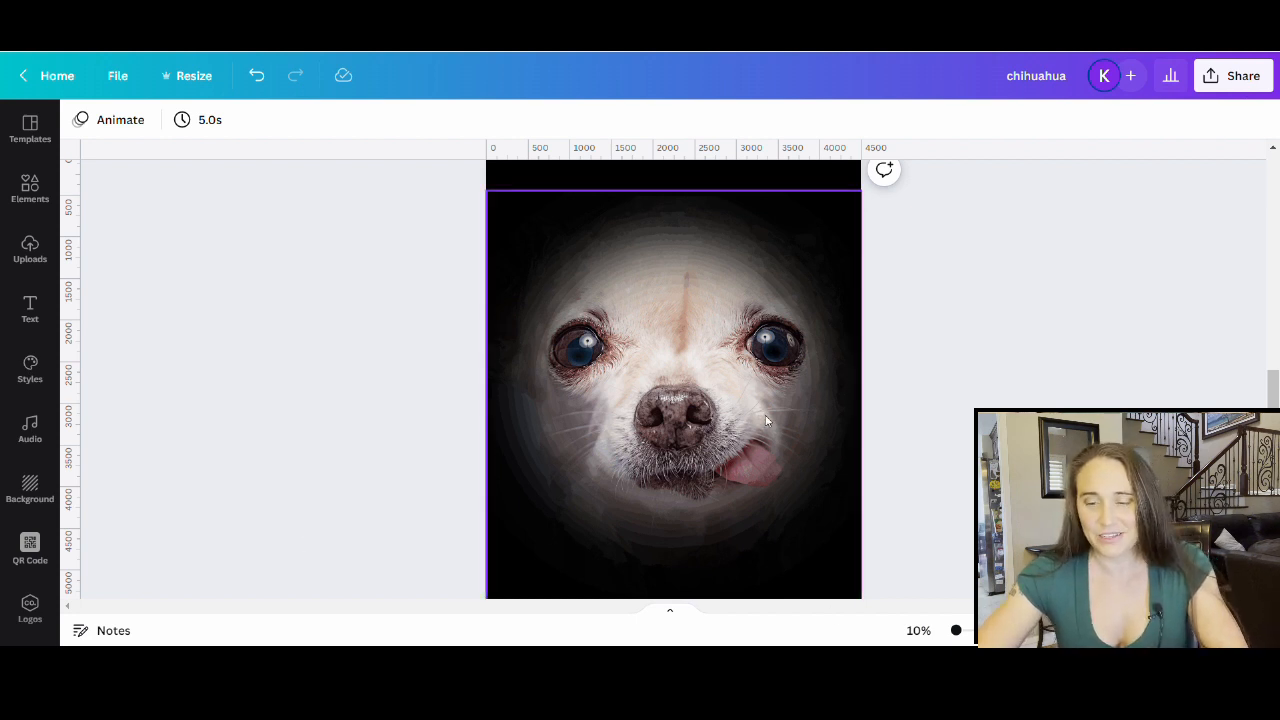
Add the text "My Spirit Animal" over the portrait, enlarged to font size 233 and placed across the chihuahua's forehead
left_click(627, 304)
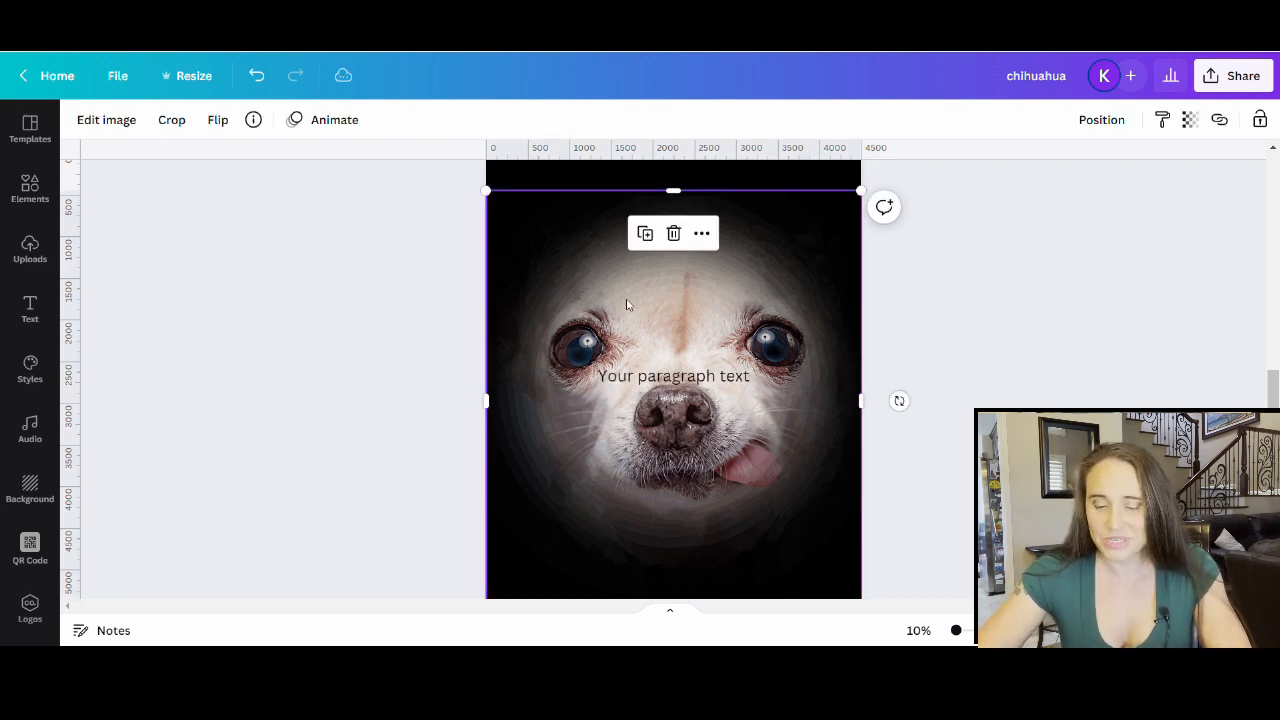
left_click(690, 390)
double_click(742, 377)
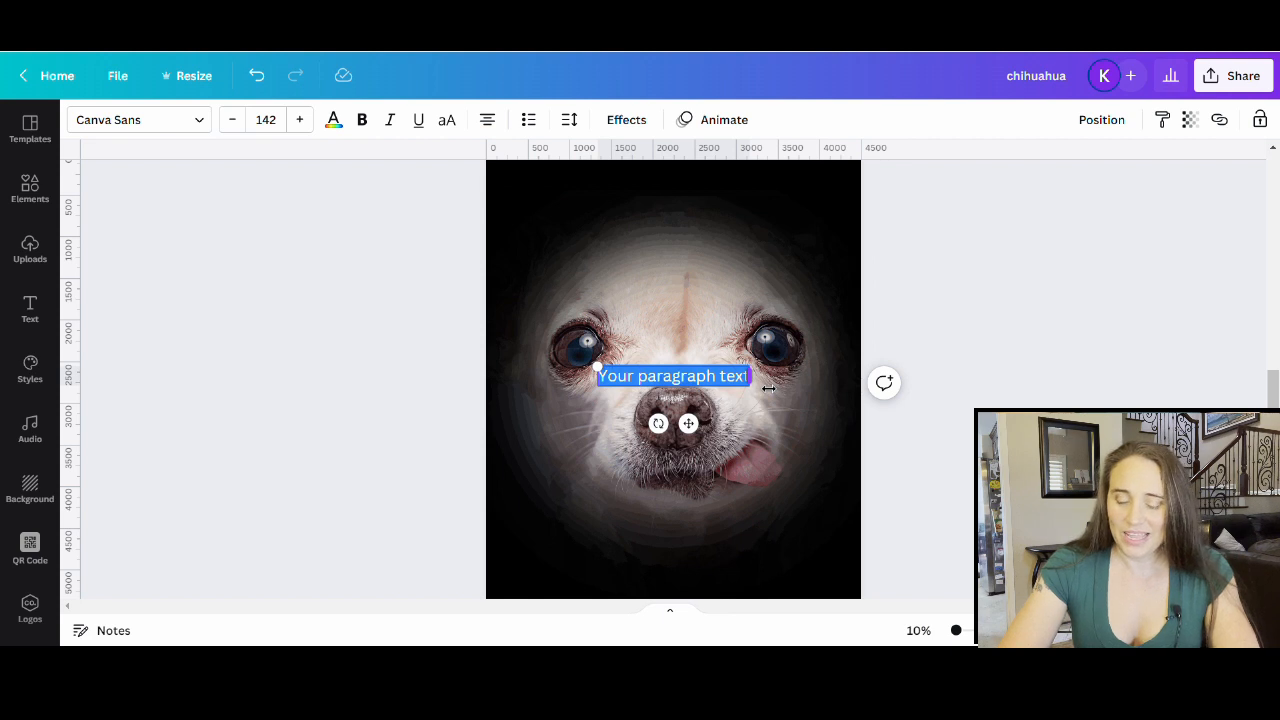
type("M")
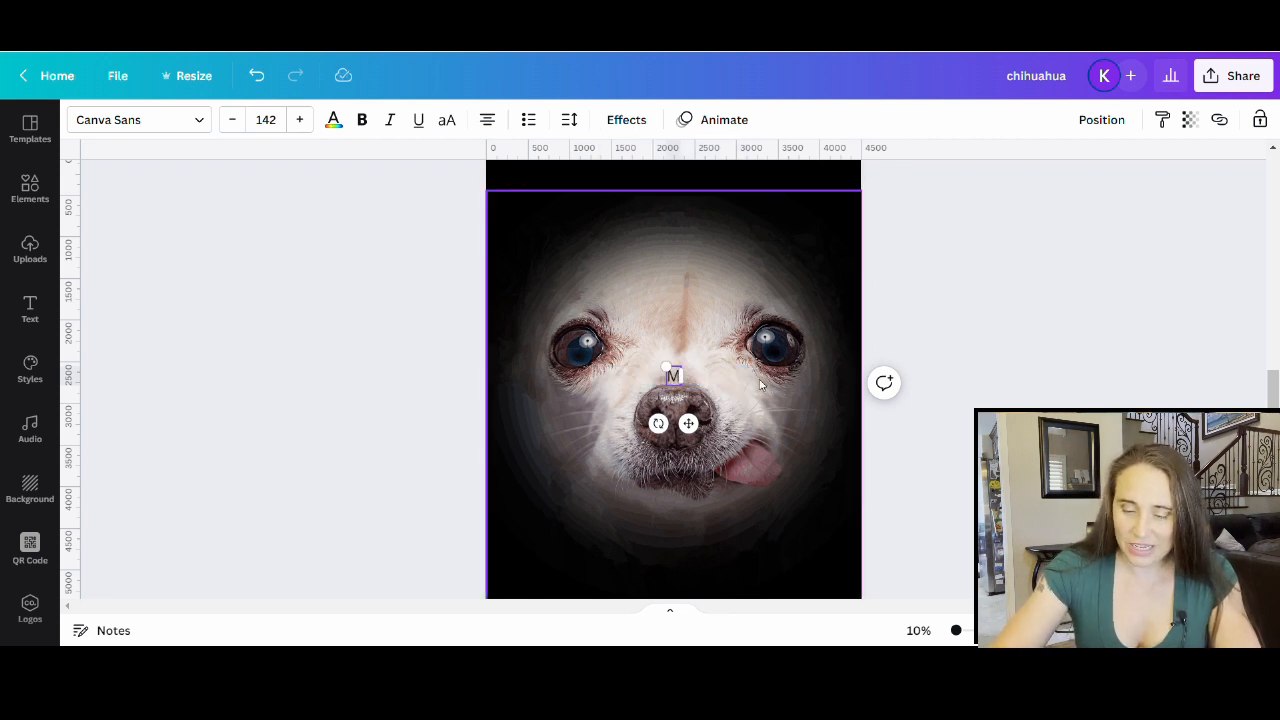
type("y")
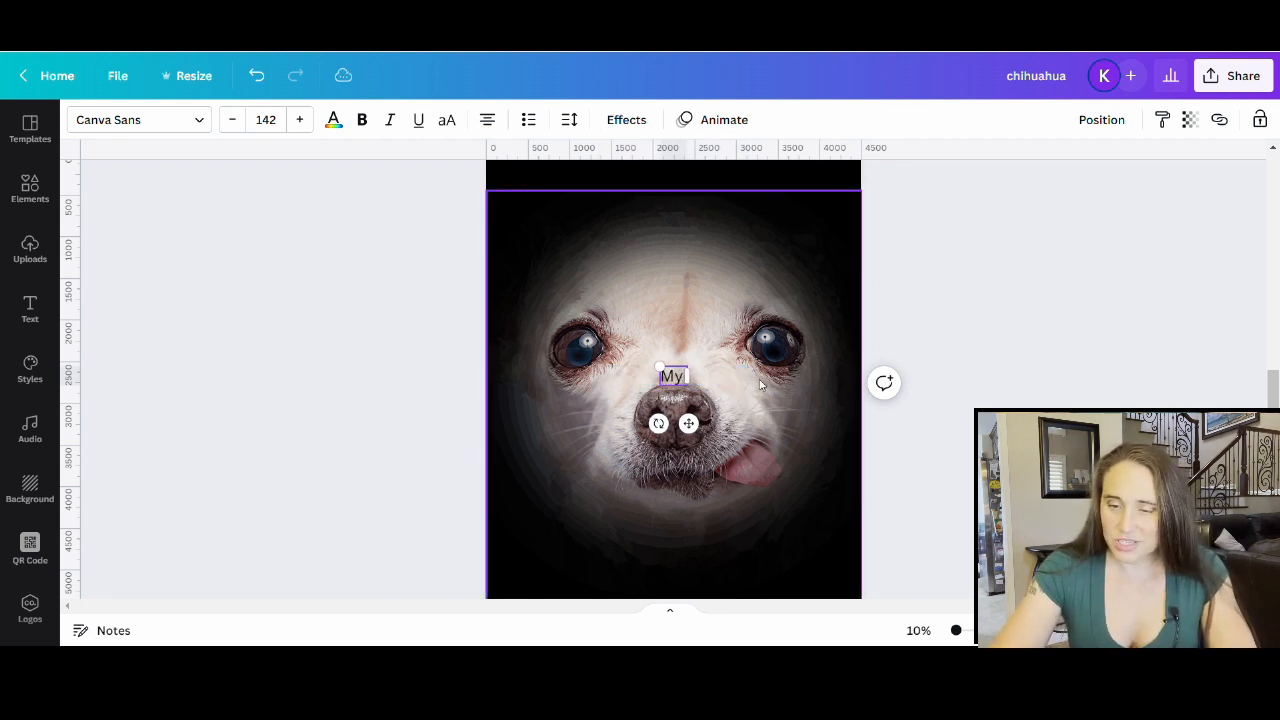
type(" Spir")
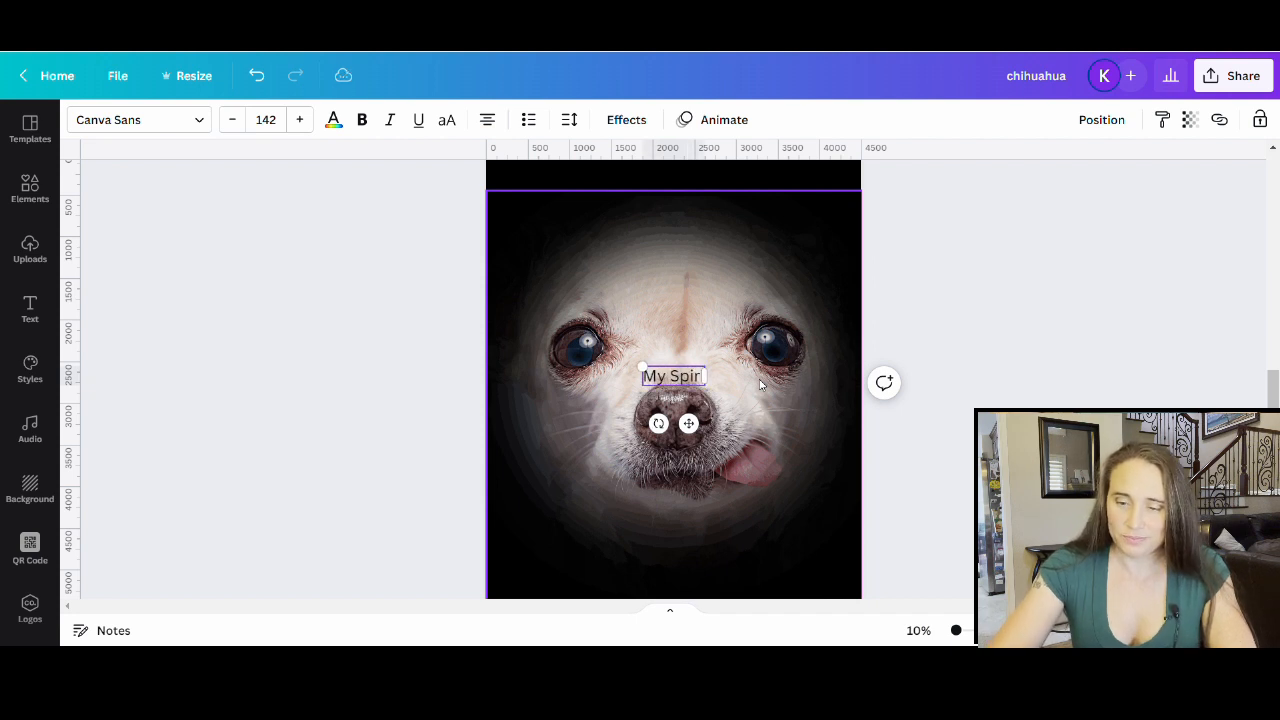
type("it Anima")
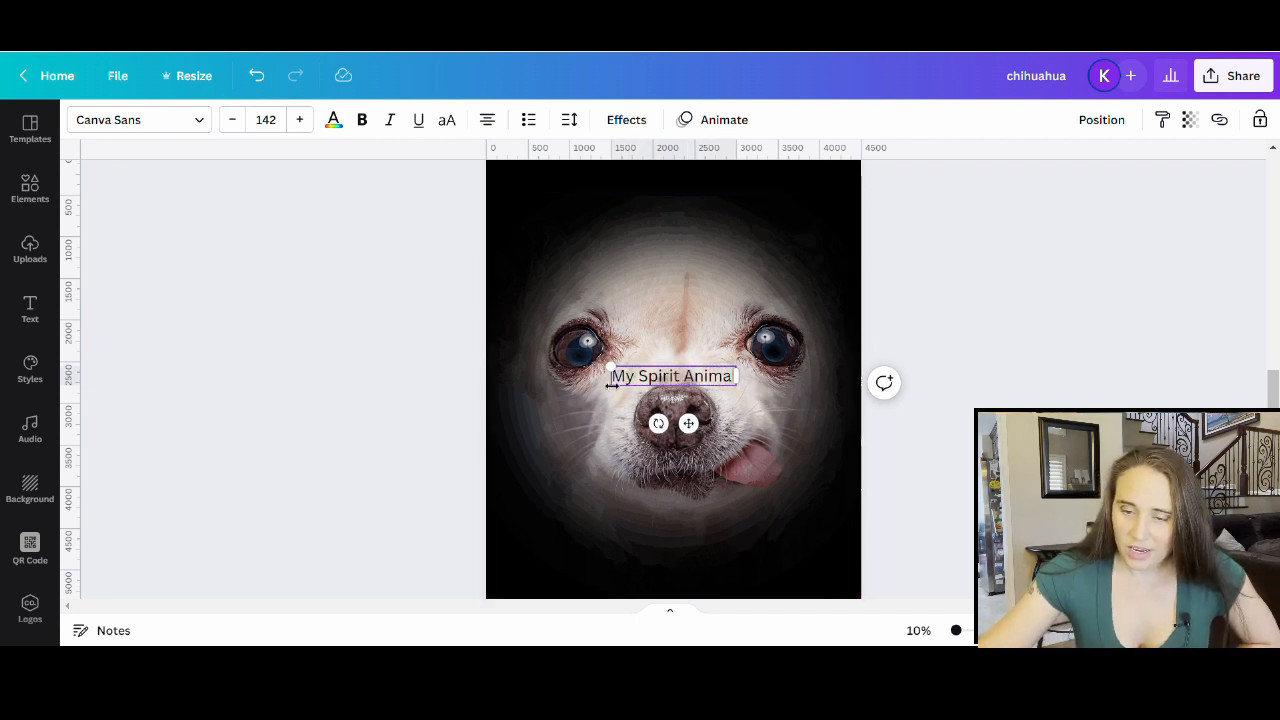
left_click_drag(611, 367, 530, 356)
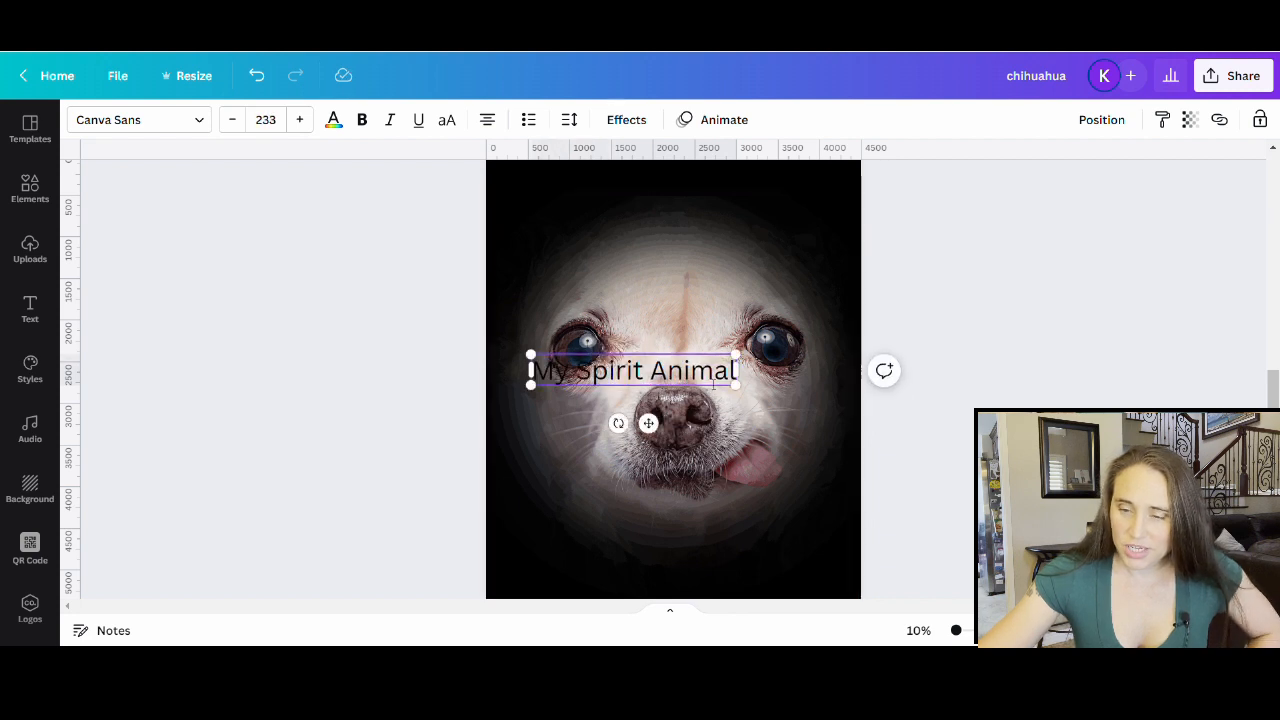
left_click_drag(634, 370, 668, 310)
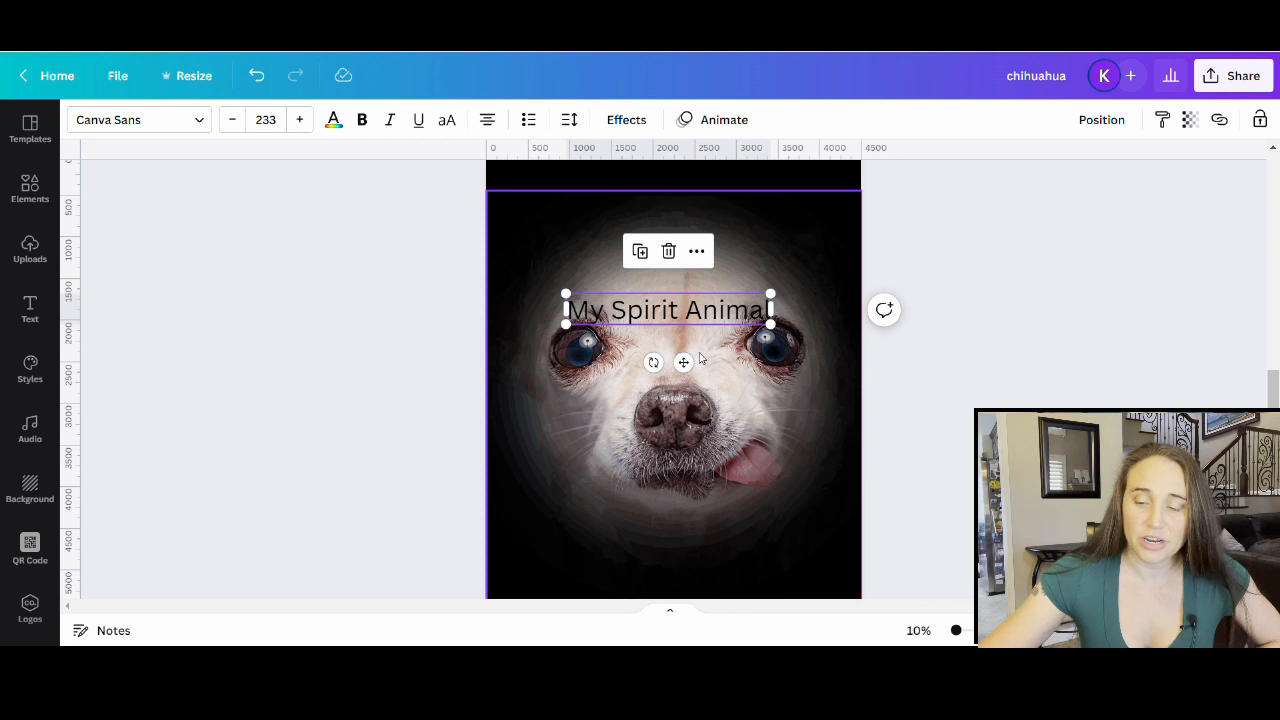
Recolor the text to #D9D3D1 by sampling the light fur of the chihuahua's face
left_click(333, 120)
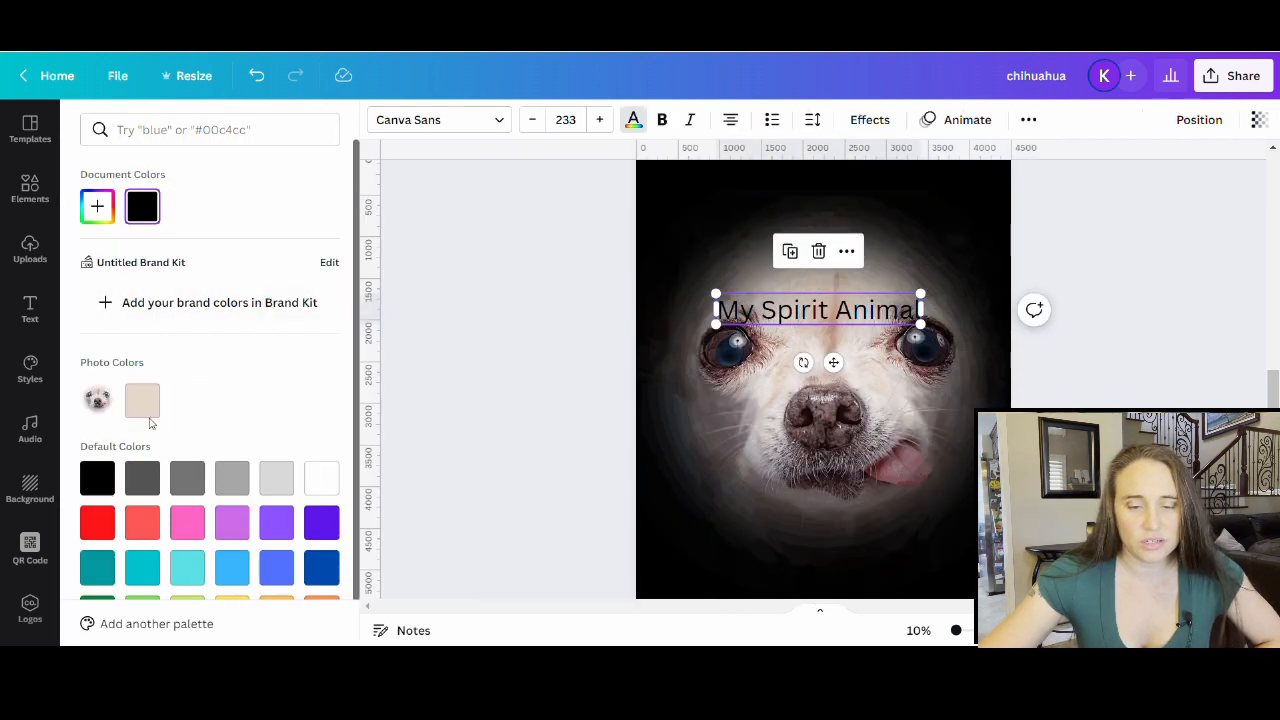
left_click(98, 208)
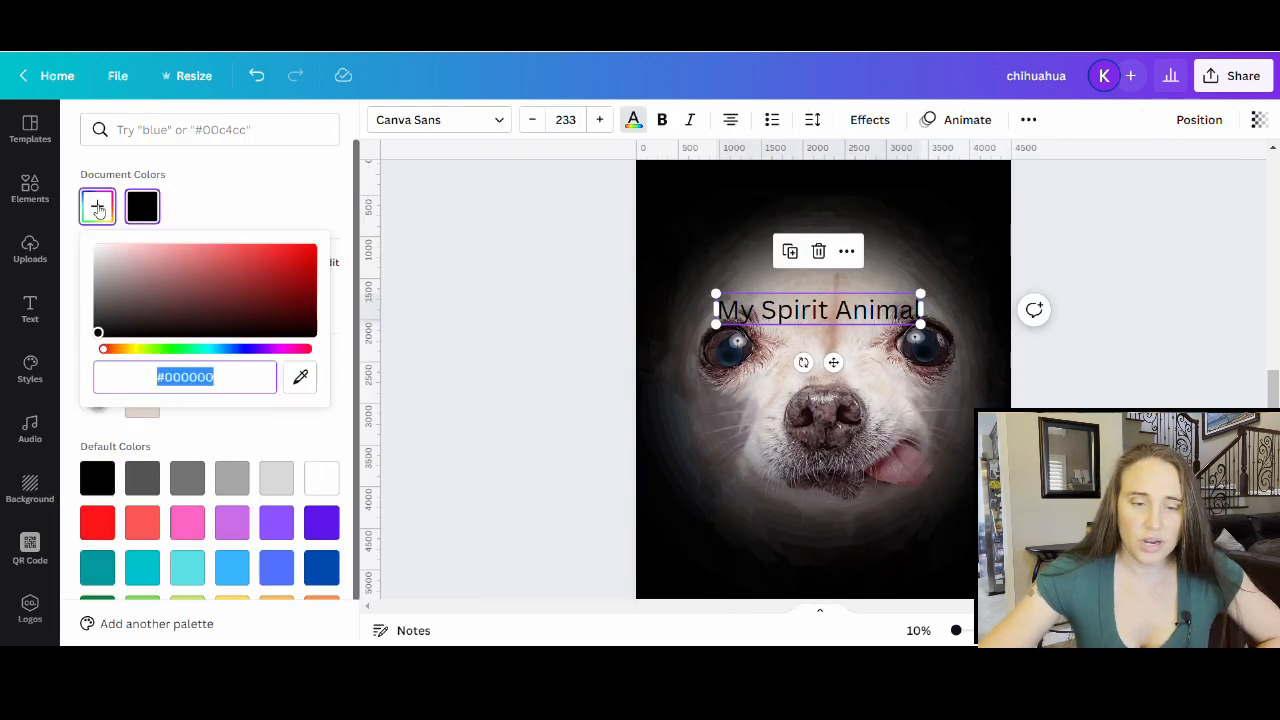
left_click(312, 383)
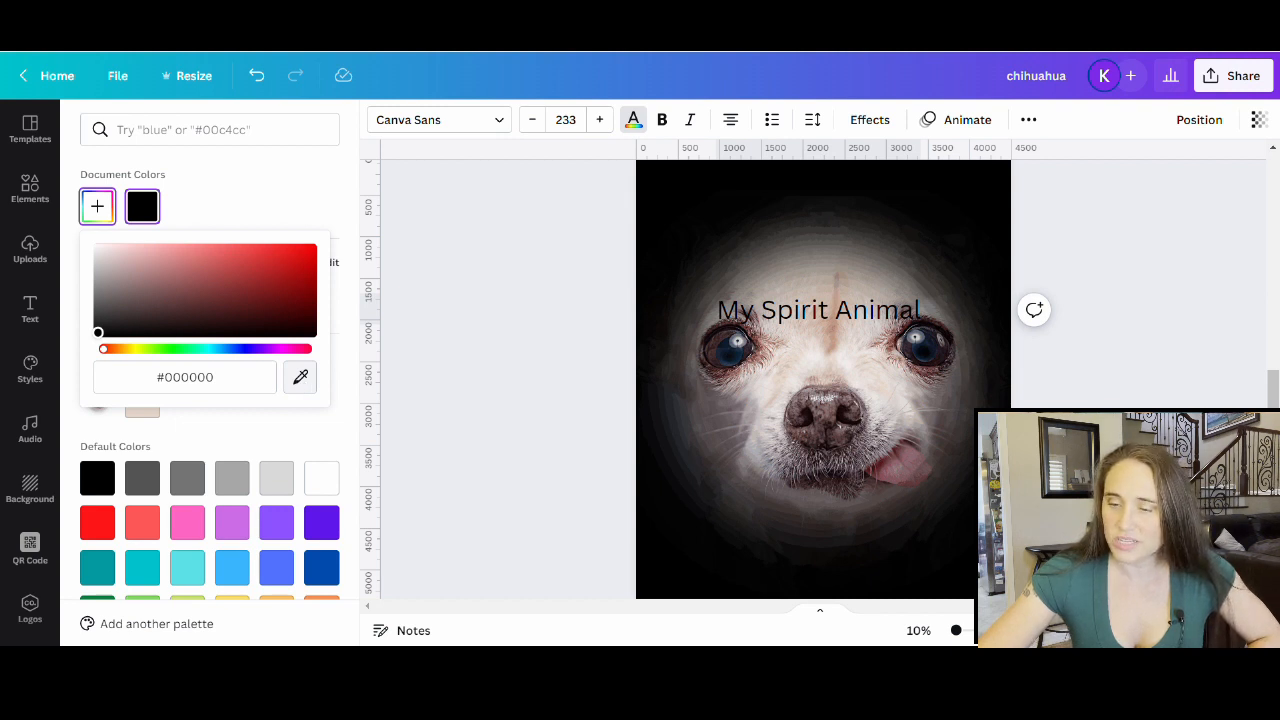
left_click(866, 401)
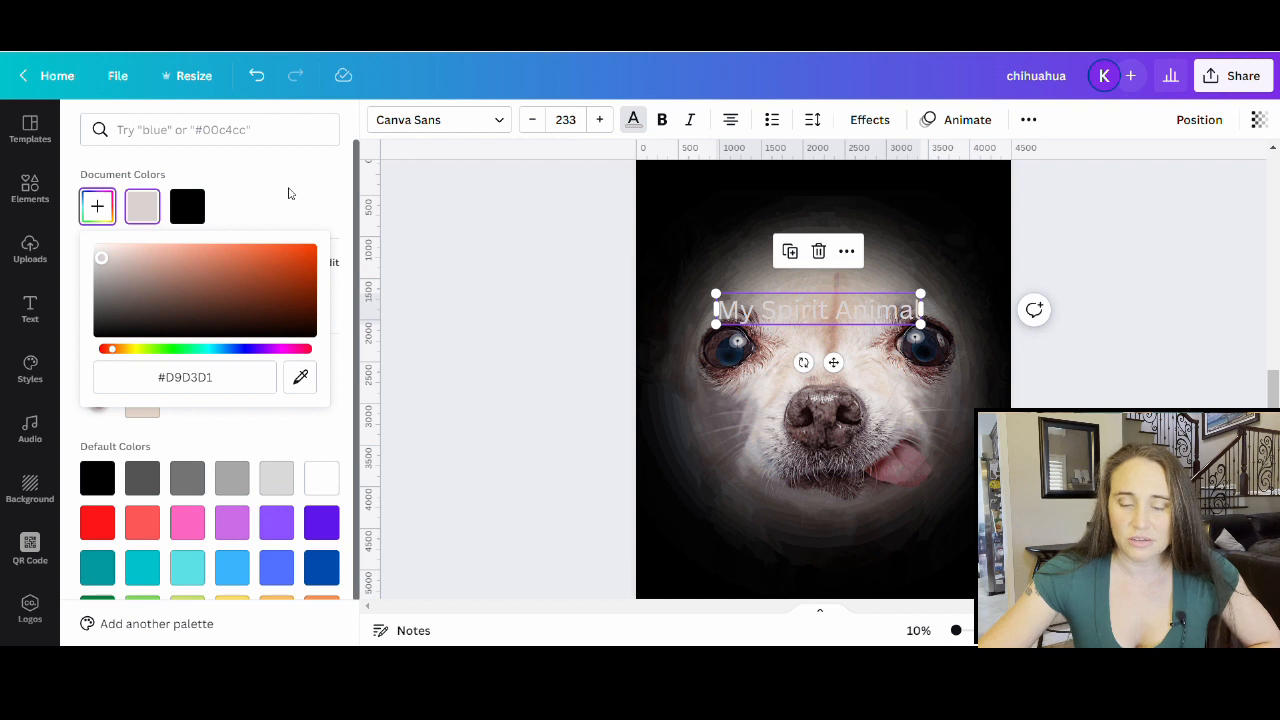
left_click(446, 203)
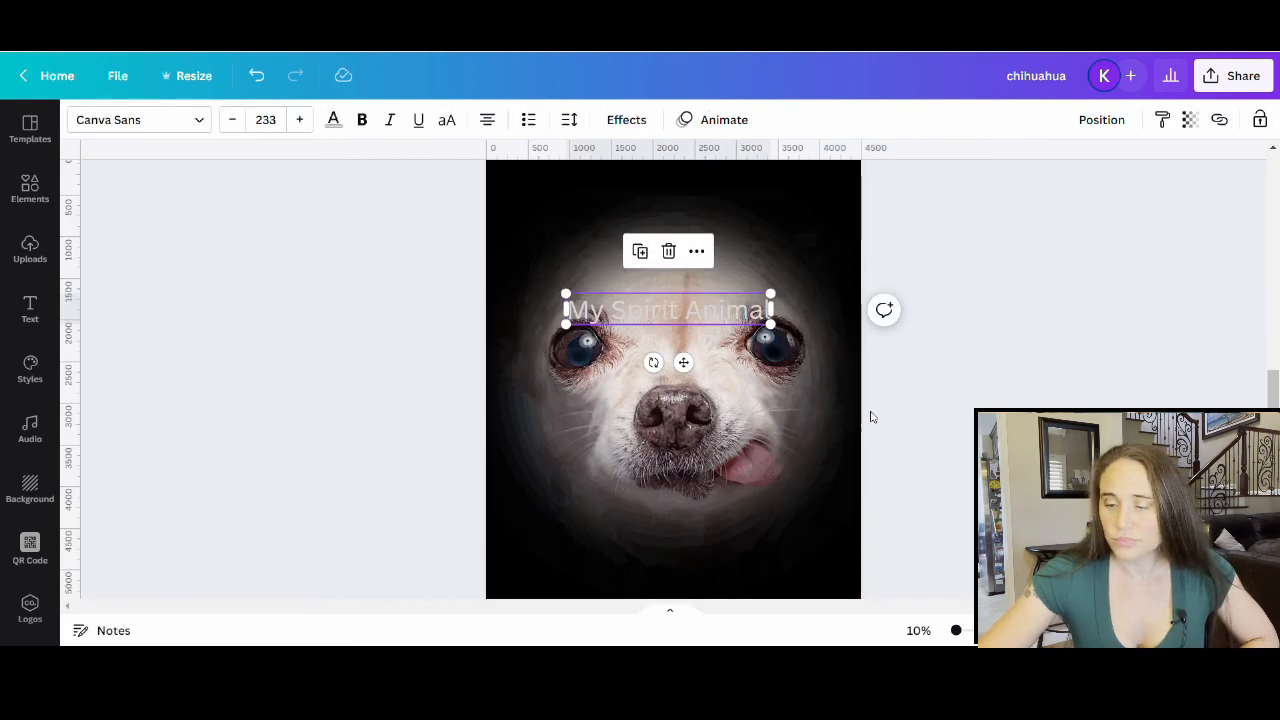
Move the text to the black area above the chihuahua's head and enlarge it to font size 335
left_click(679, 332)
left_click_drag(640, 305, 604, 184)
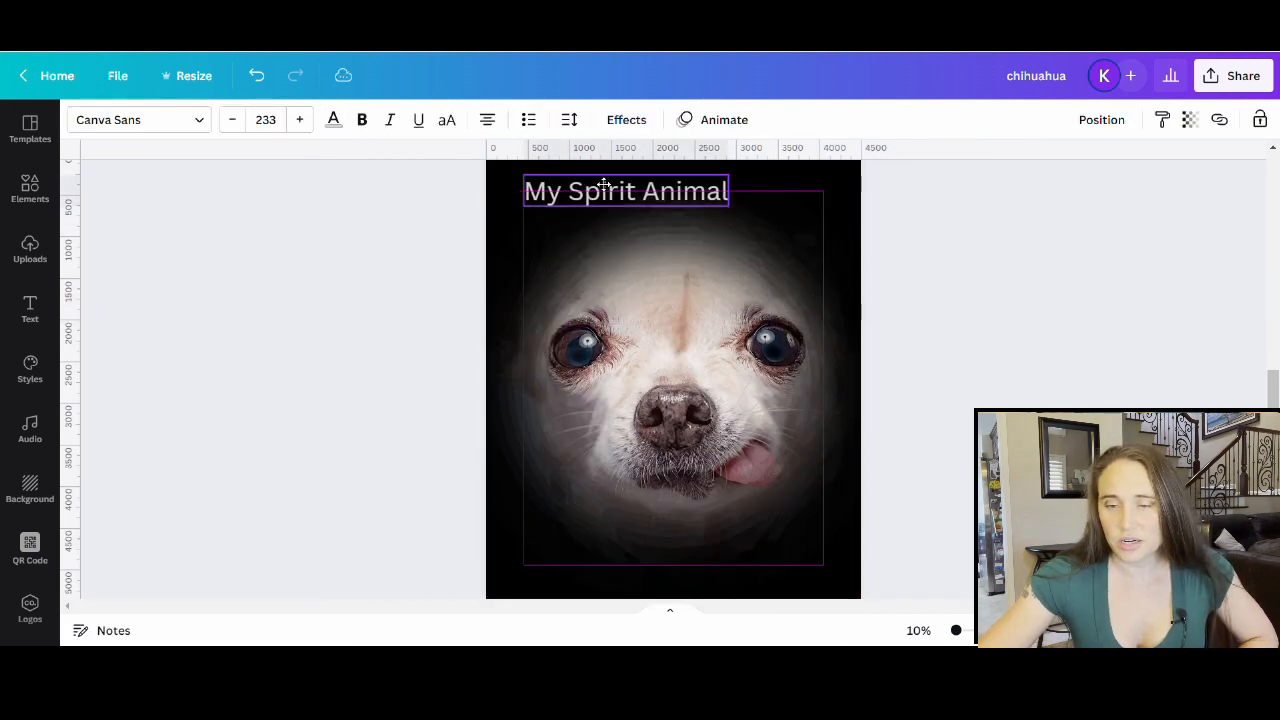
left_click_drag(731, 209, 807, 278)
left_click(934, 323)
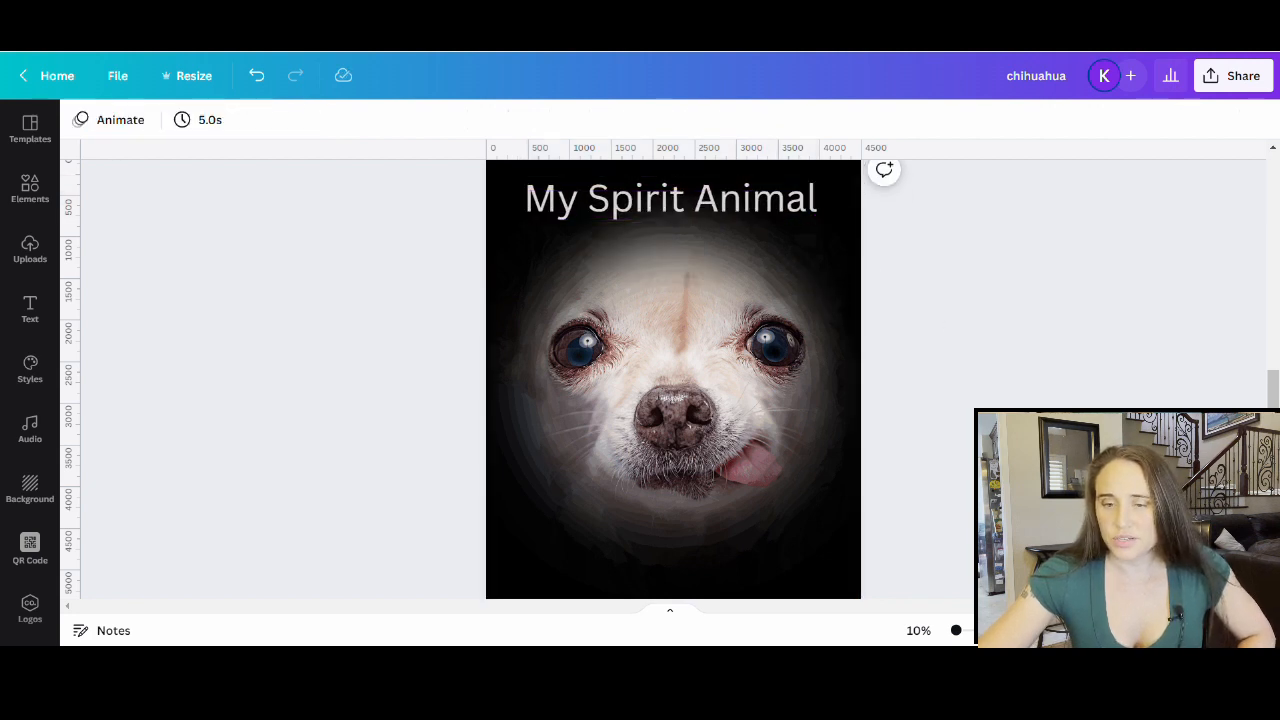
Search the fonts for "fun" and apply Funtastic to the "My Spirit Animal" text
left_click(748, 207)
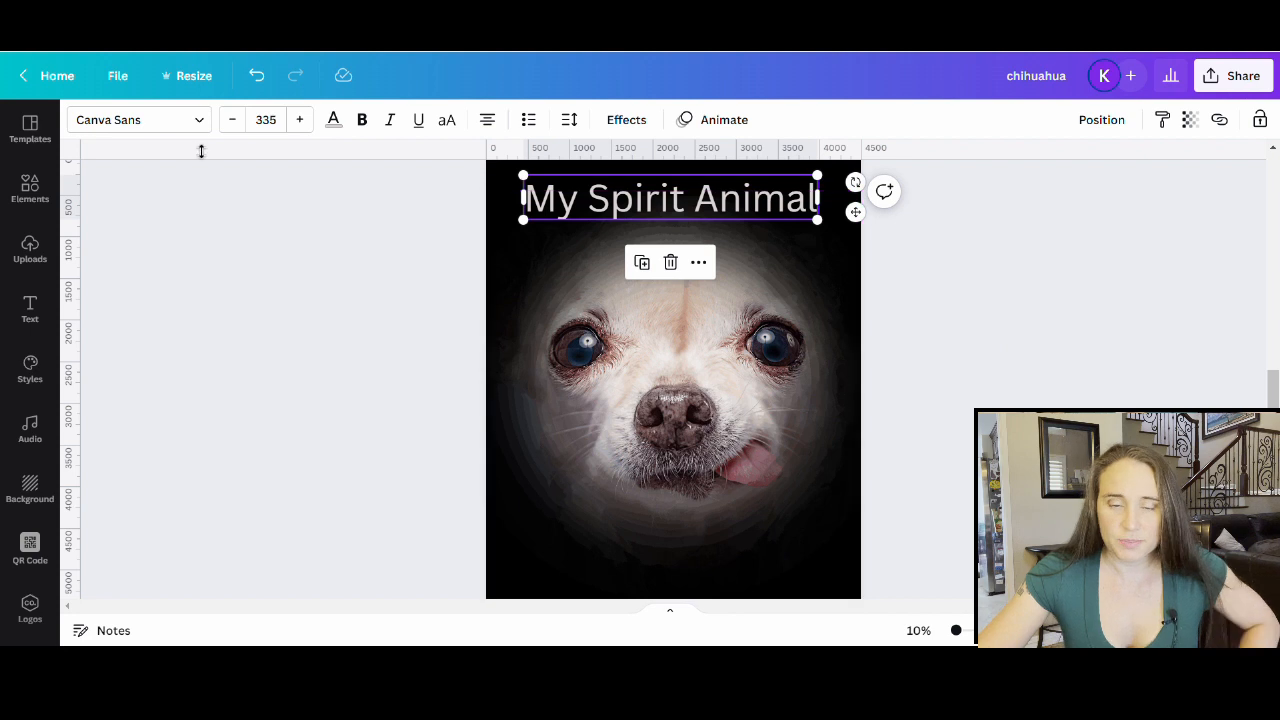
left_click(163, 127)
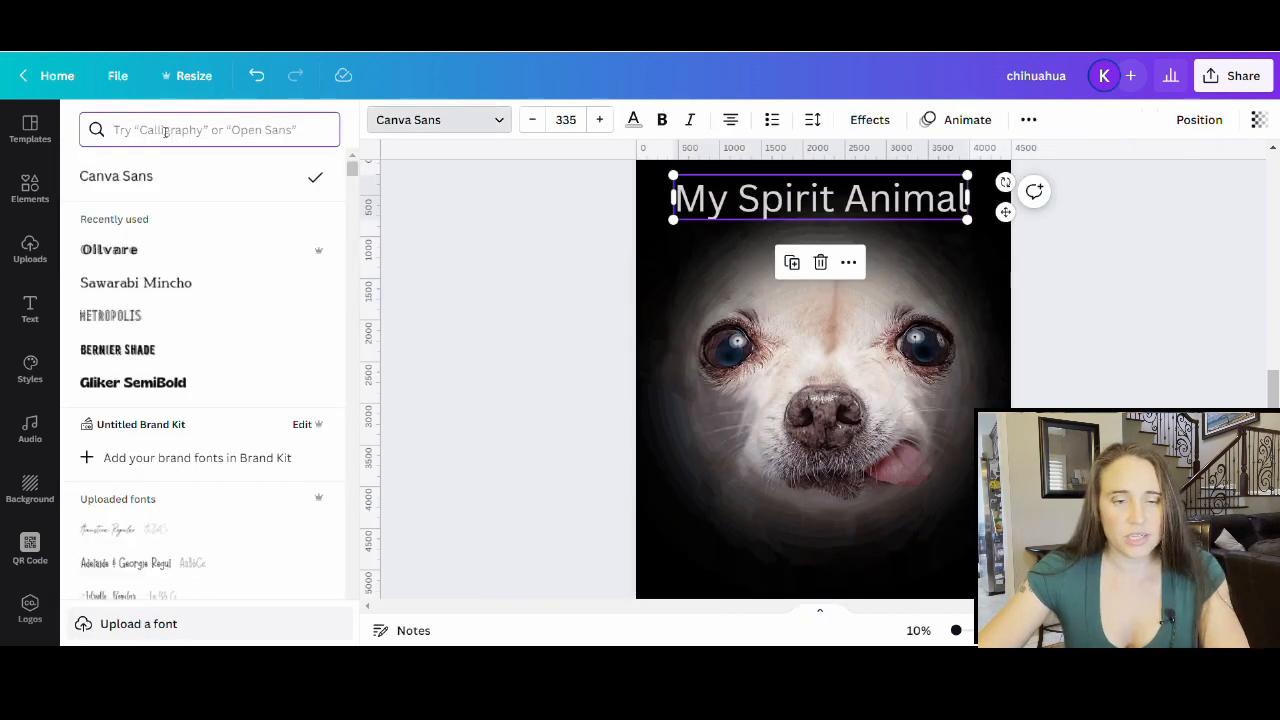
left_click(165, 130)
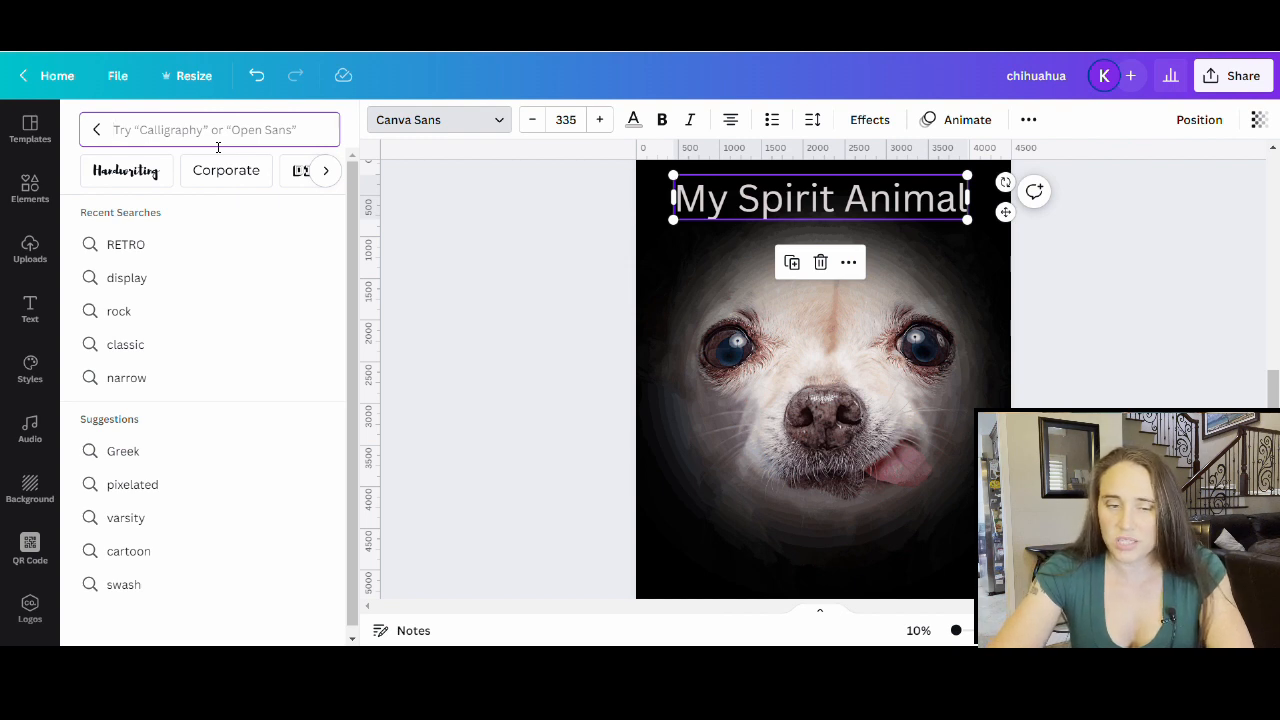
type("f")
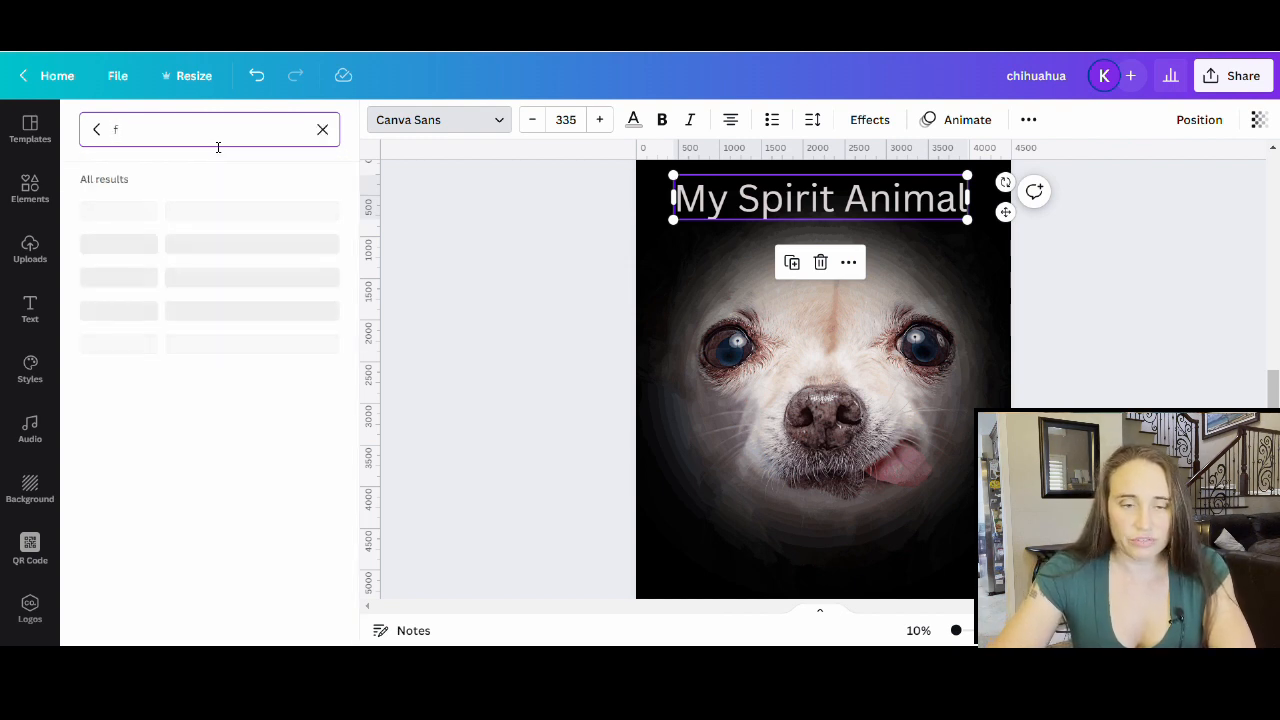
type("un")
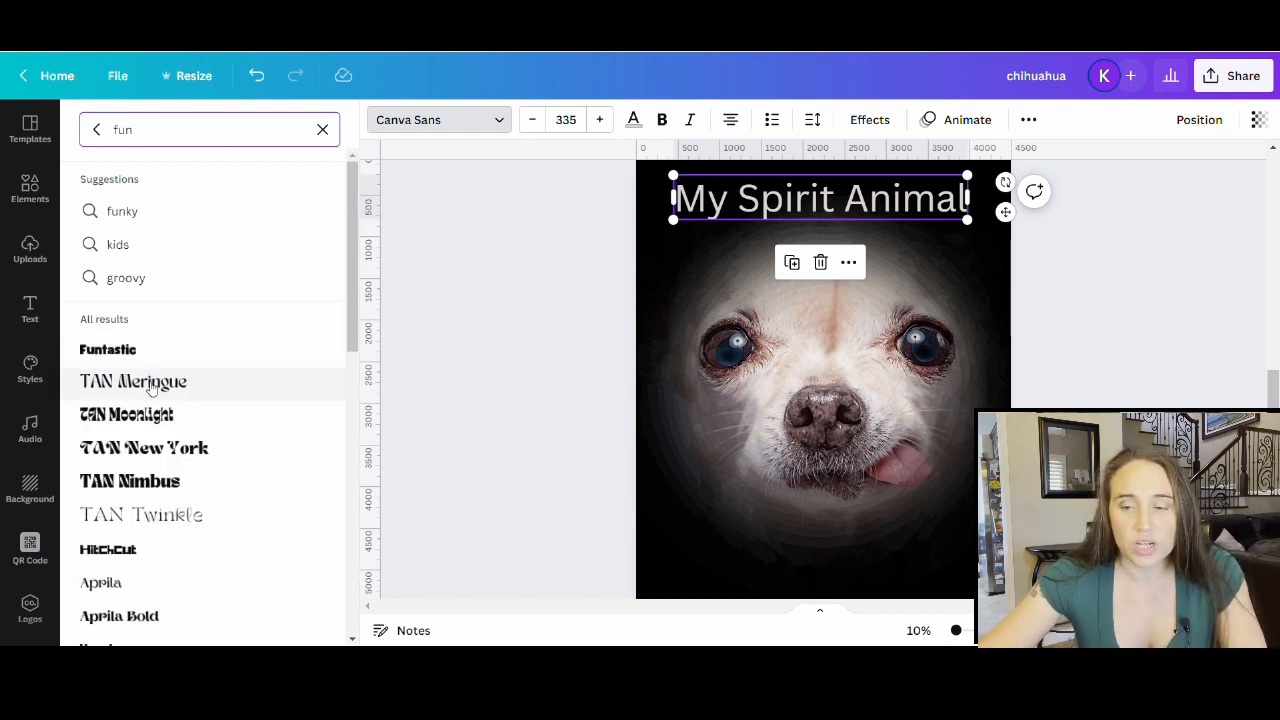
left_click(108, 350)
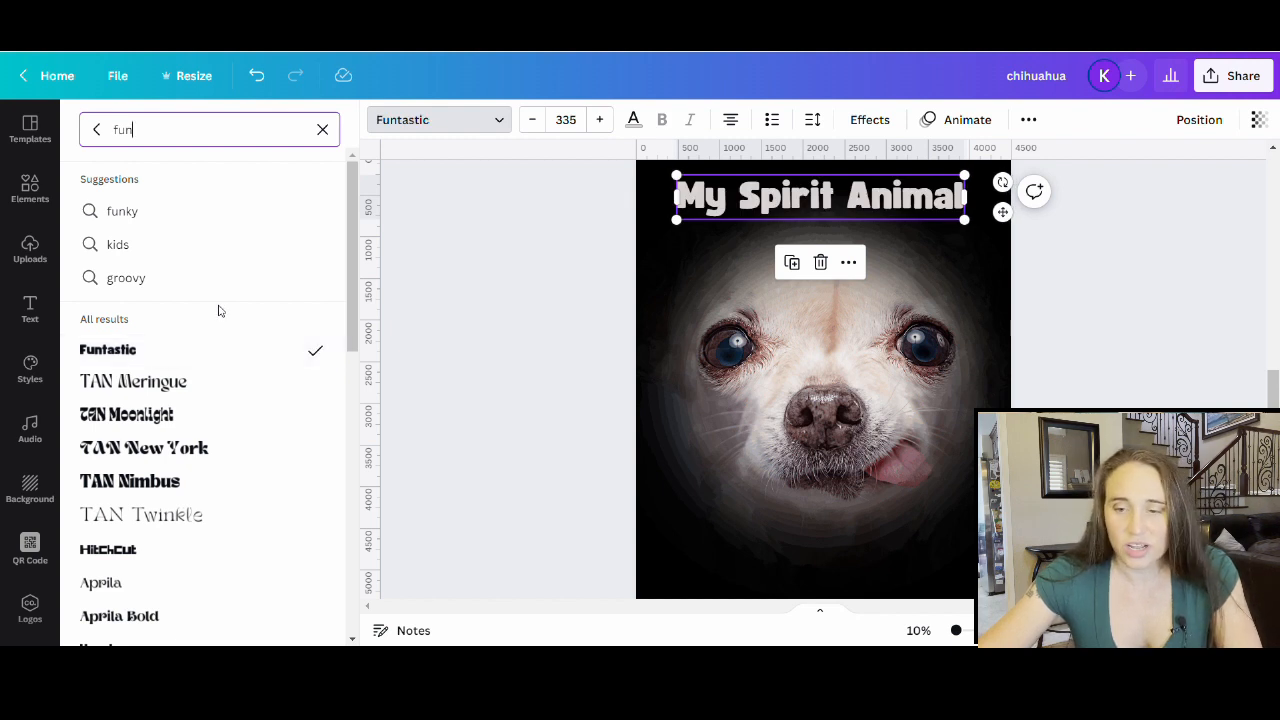
scroll(217, 305, "down", 3)
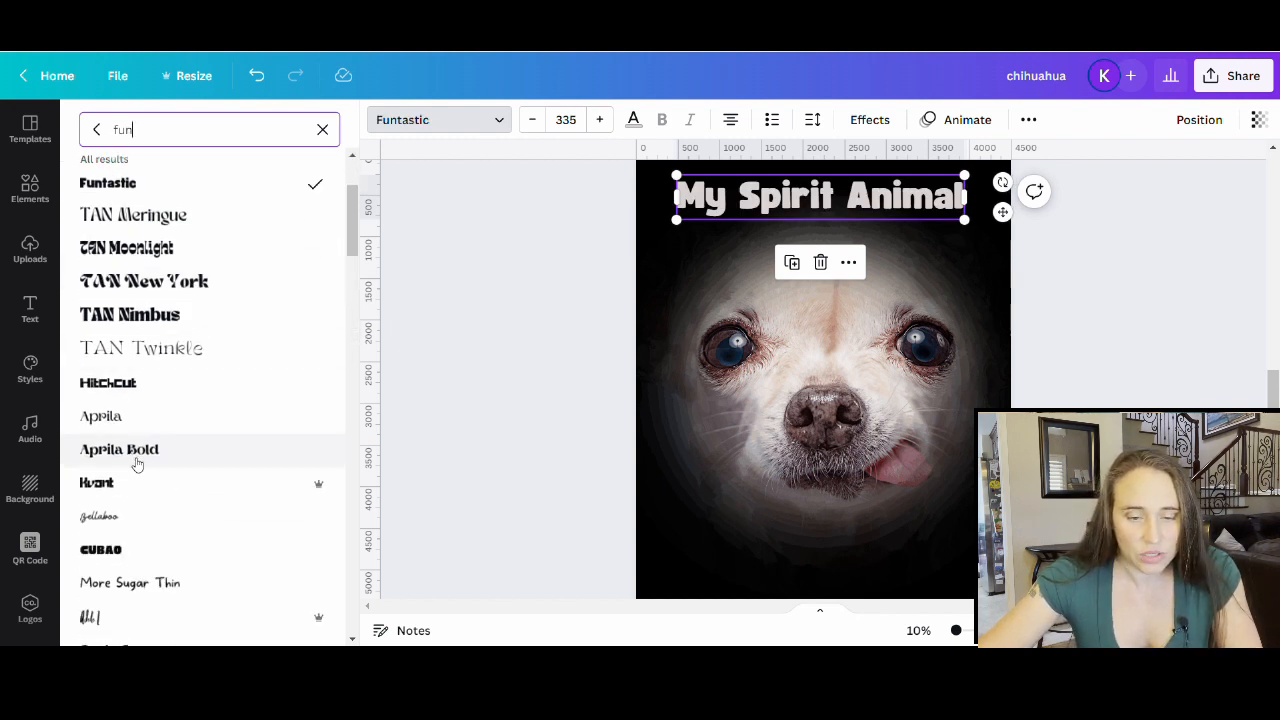
Try the fonts Aprila, More Sugar Thin and Knewave on the "My Spirit Animal" text
left_click(114, 414)
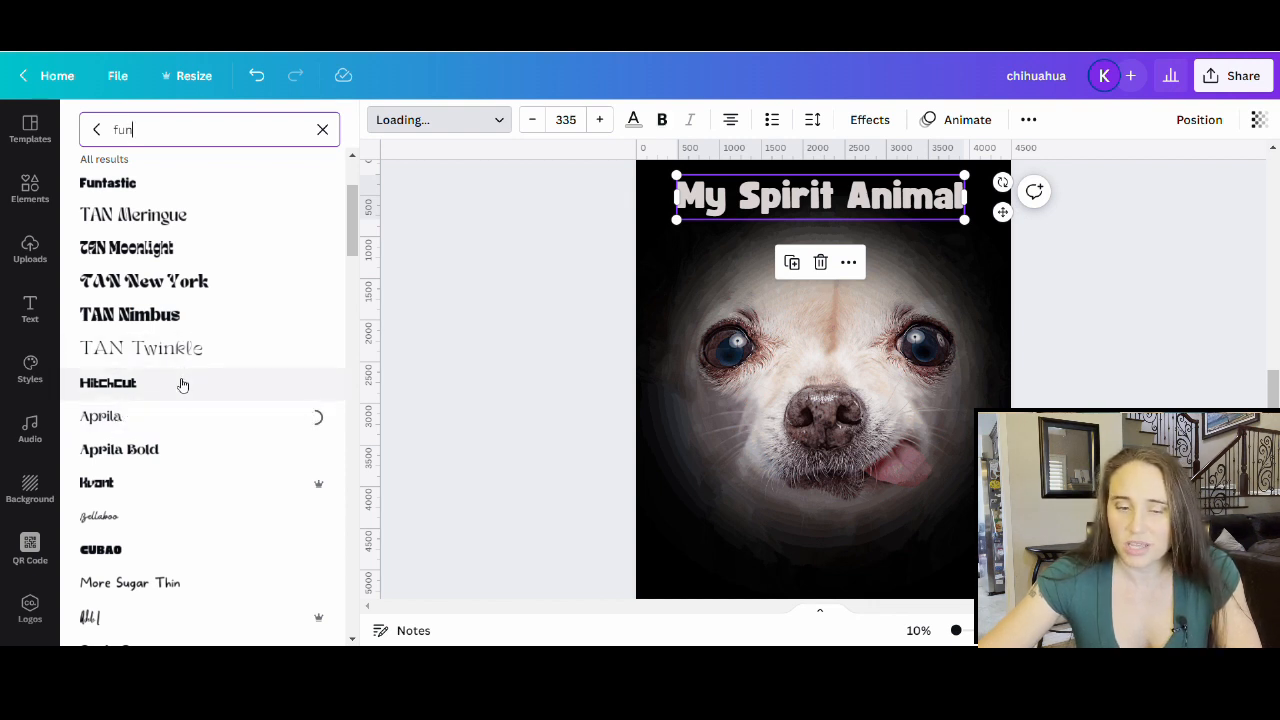
scroll(182, 376, "down", 1)
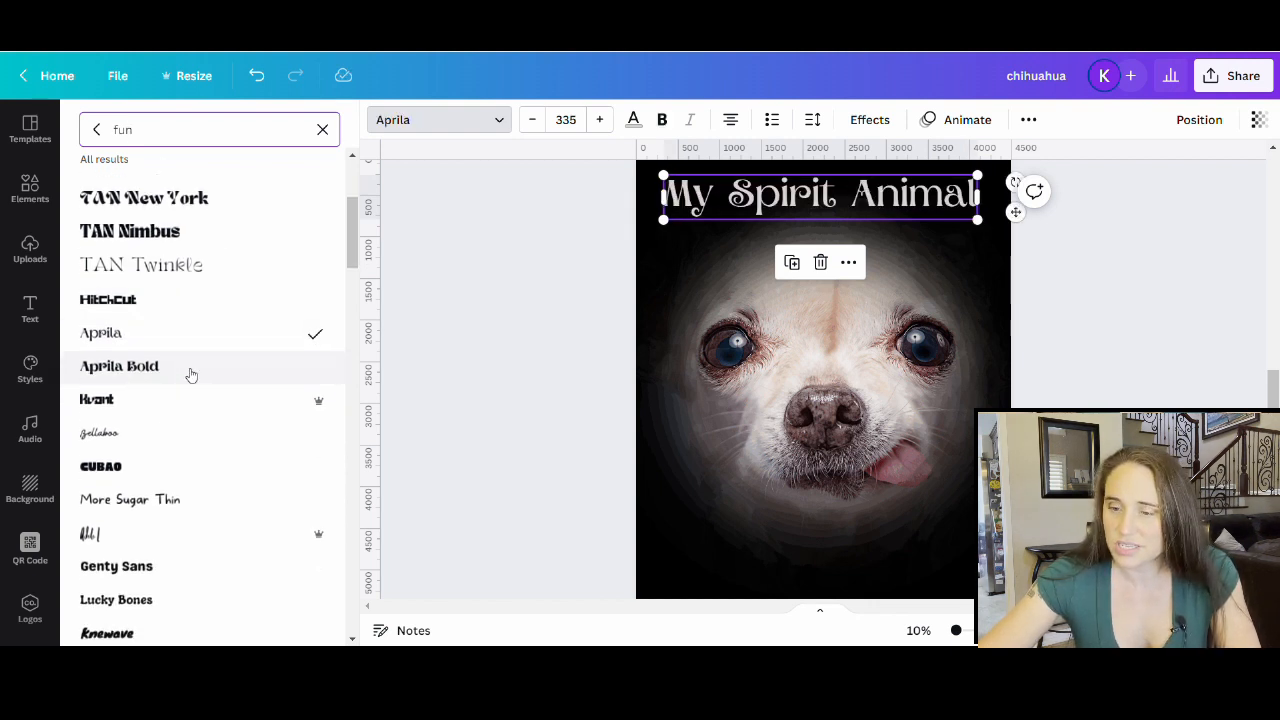
scroll(191, 375, "down", 1)
left_click(169, 418)
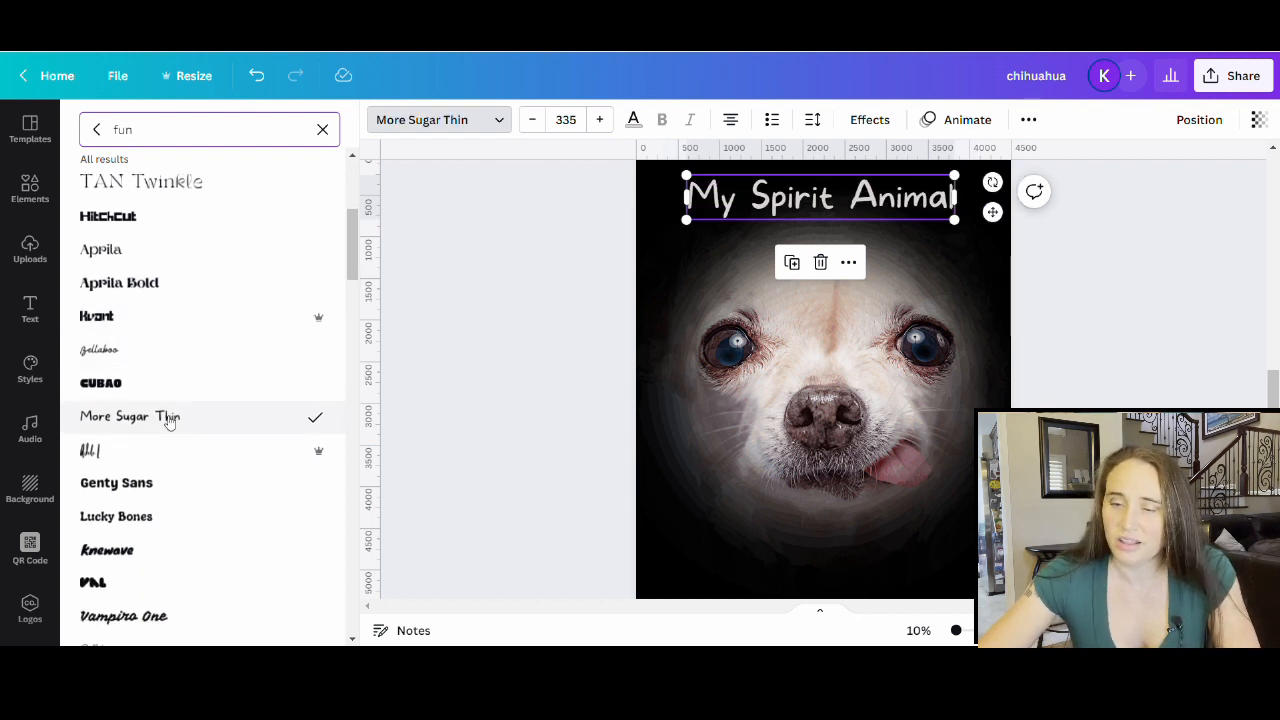
scroll(222, 350, "down", 1)
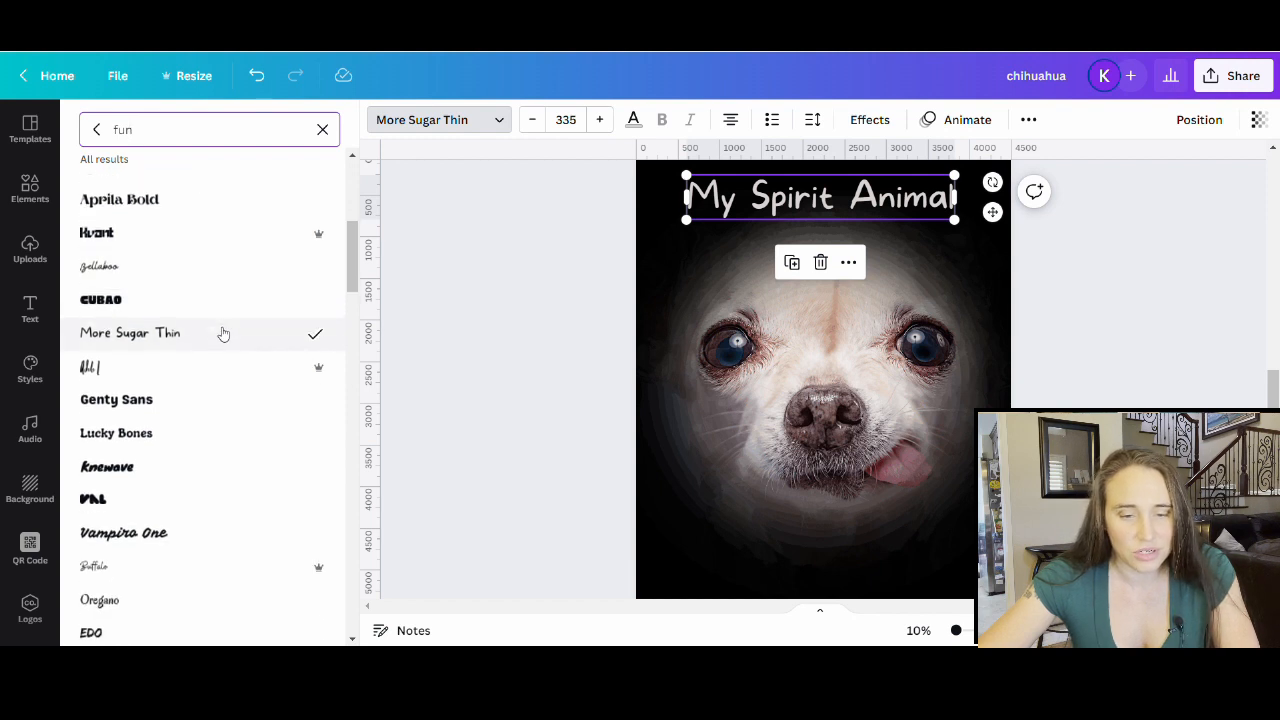
scroll(223, 333, "down", 1)
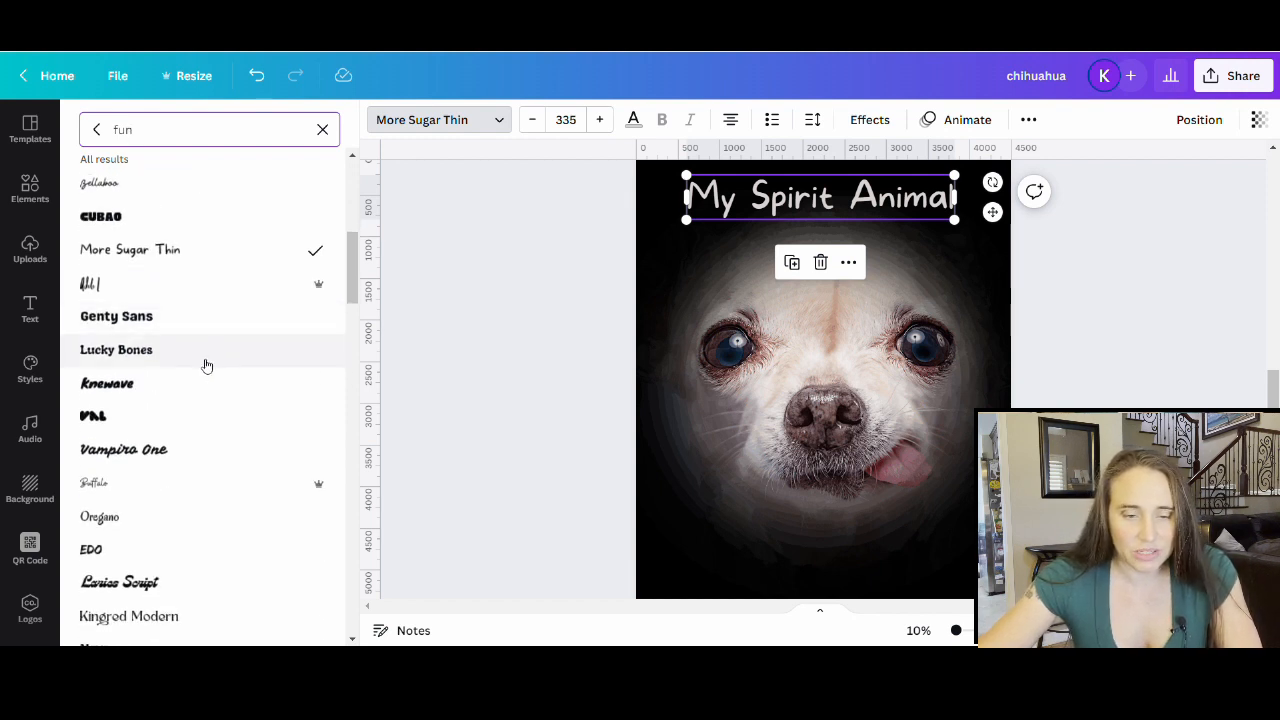
left_click(167, 393)
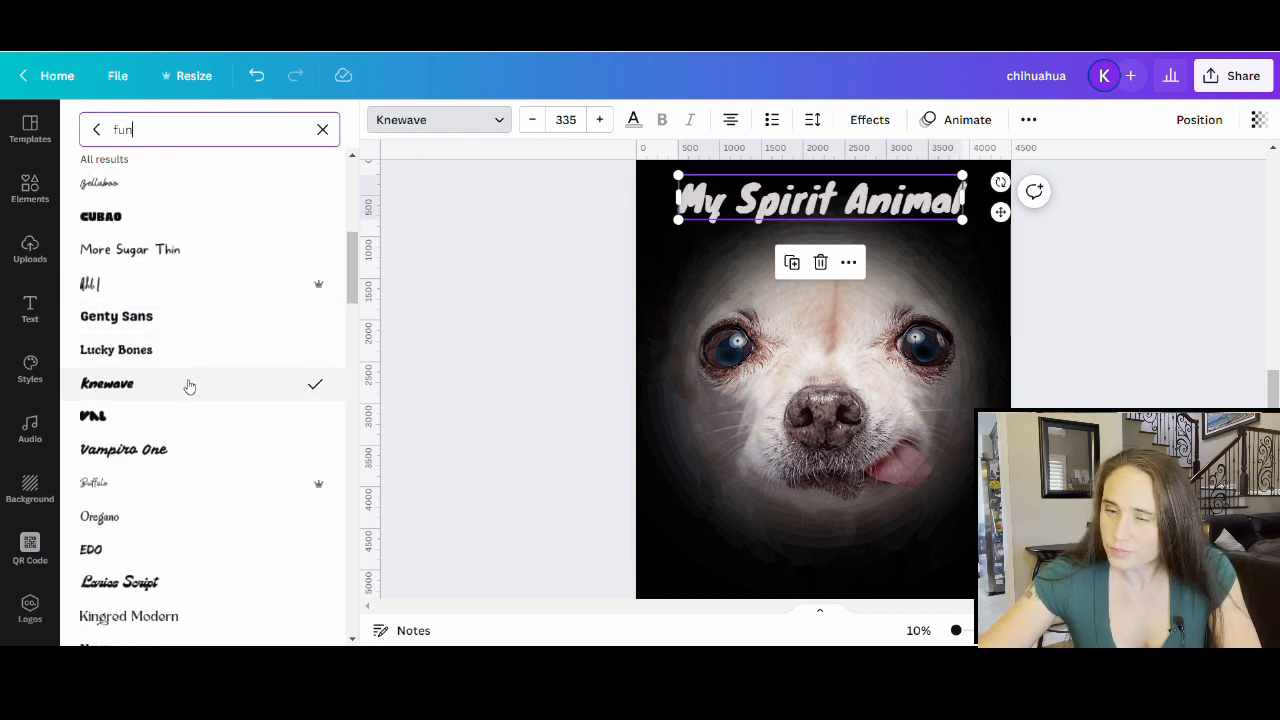
Try the Cubic and Lazydog fonts on the "My Spirit Animal" text
scroll(200, 370, "down", 2)
scroll(203, 372, "down", 5)
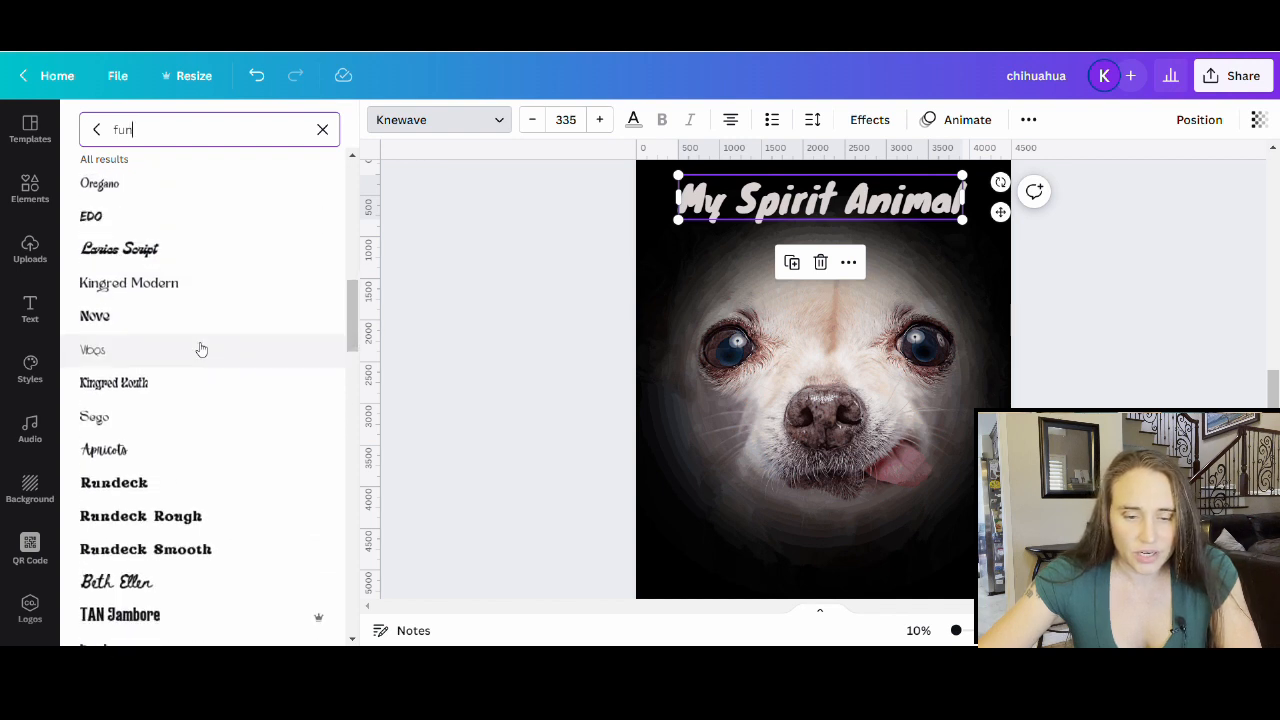
scroll(243, 357, "down", 3)
left_click(200, 352)
scroll(174, 346, "down", 4)
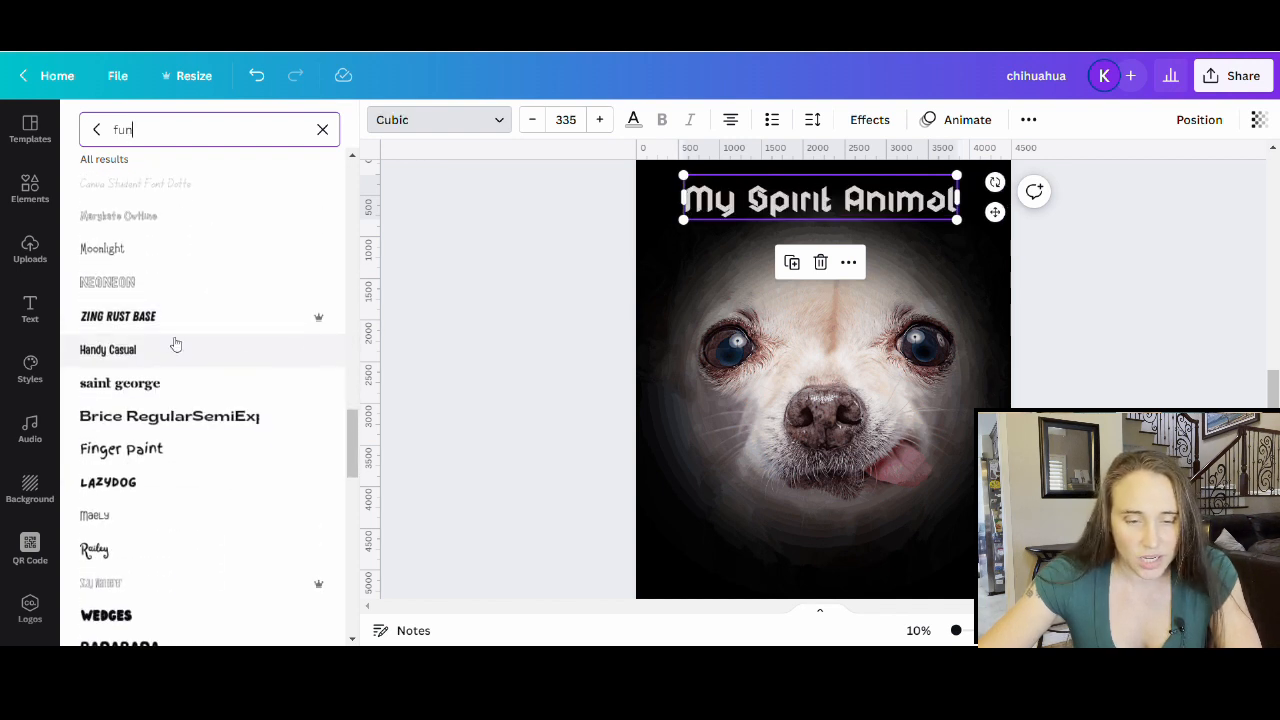
left_click(119, 496)
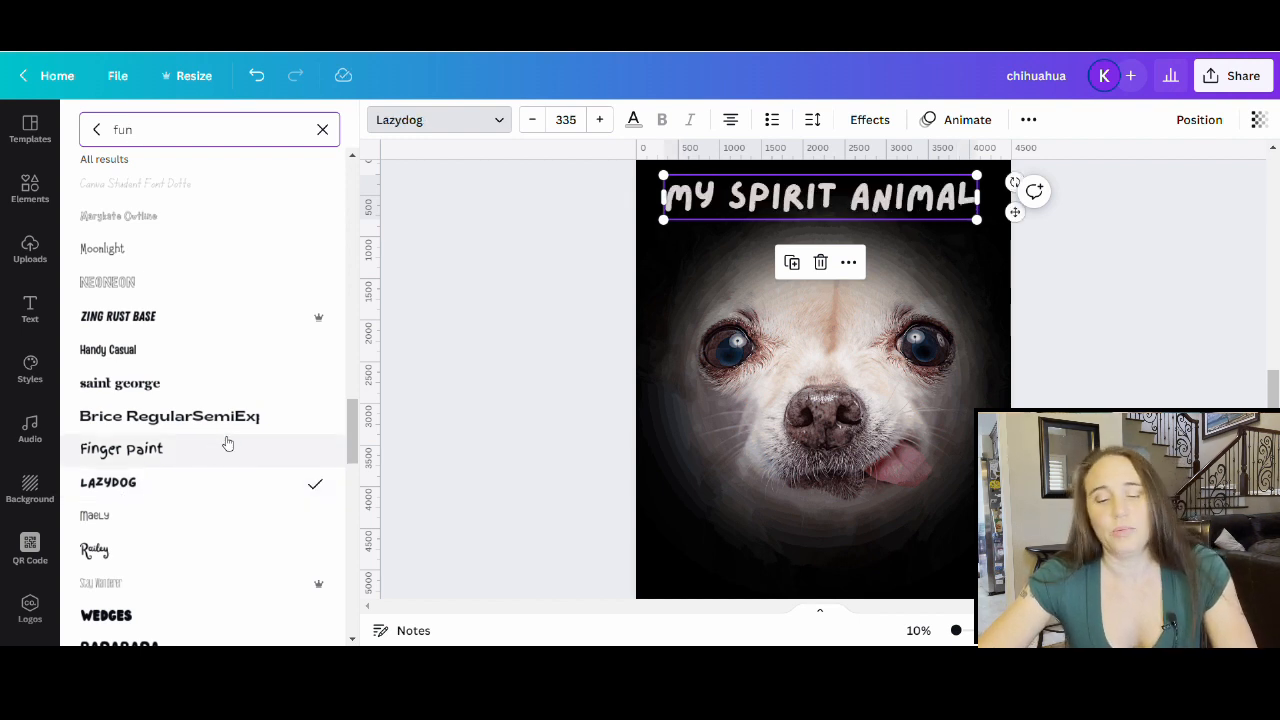
Try the fonts Cup Cakes, Barabara and Bobby Jones Soft on the "My Spirit Animal" text
scroll(237, 363, "down", 3)
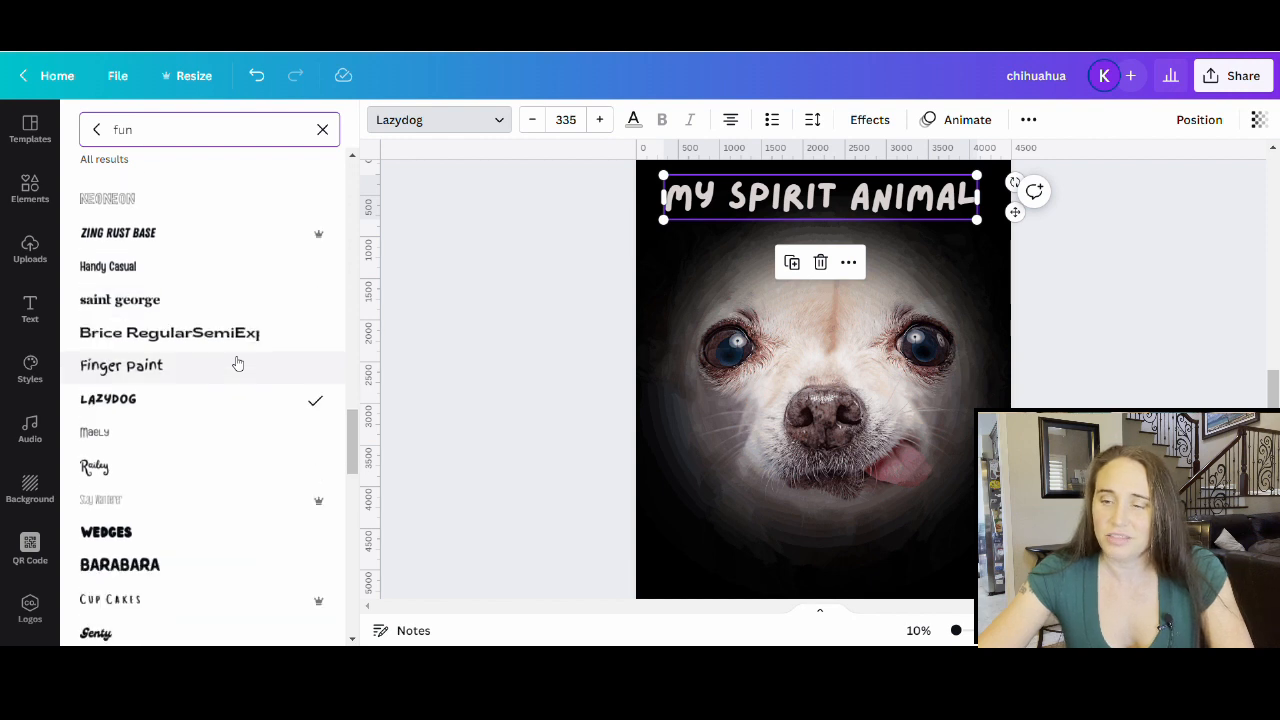
scroll(180, 380, "down", 2)
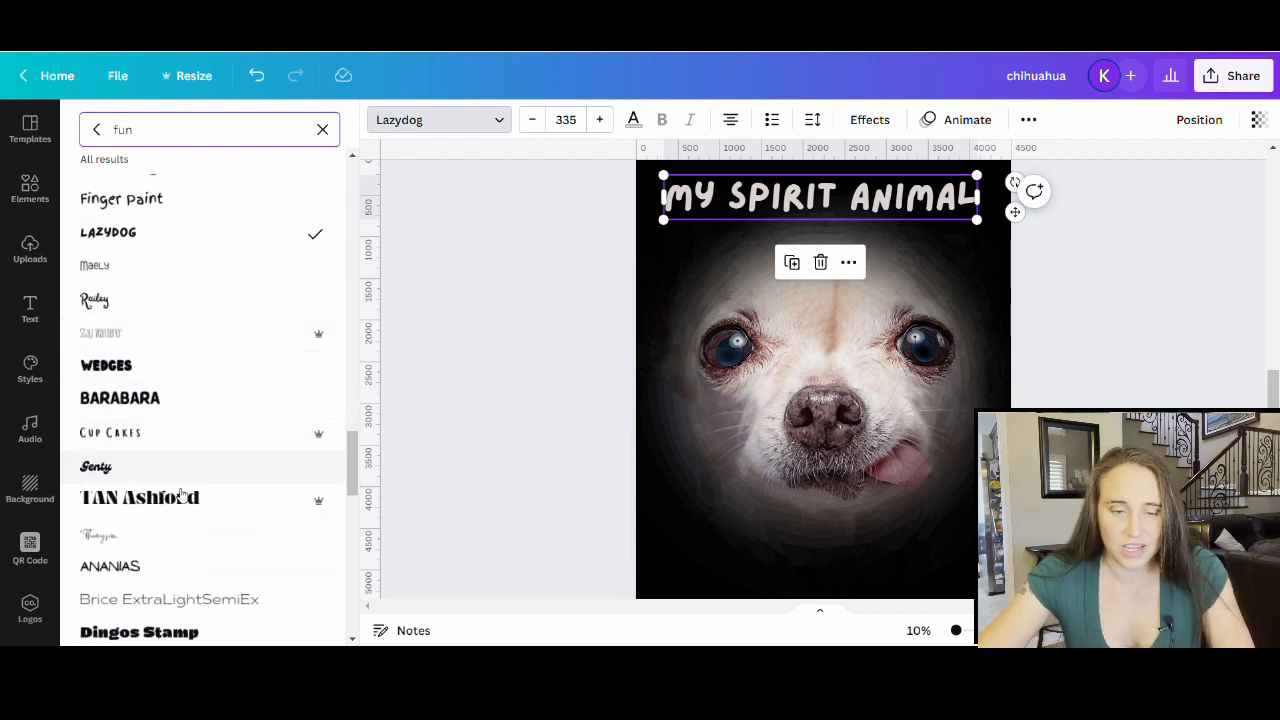
left_click(157, 434)
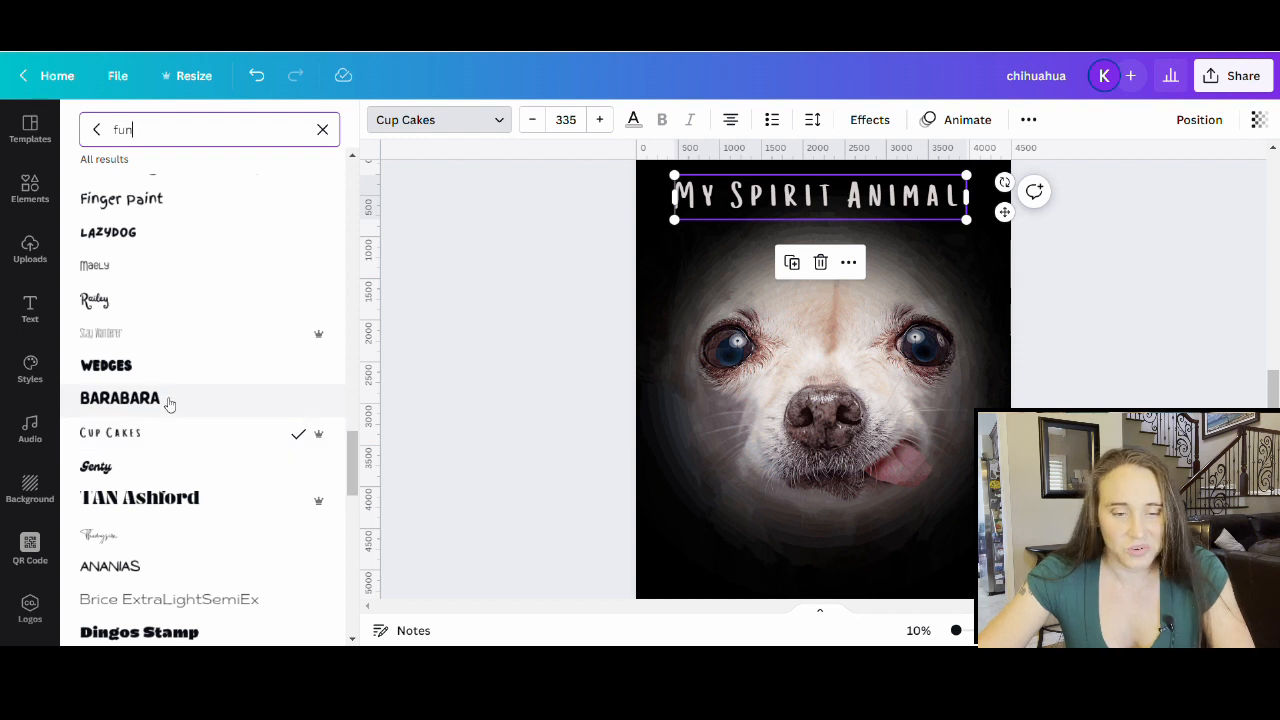
left_click(169, 401)
scroll(169, 401, "down", 3)
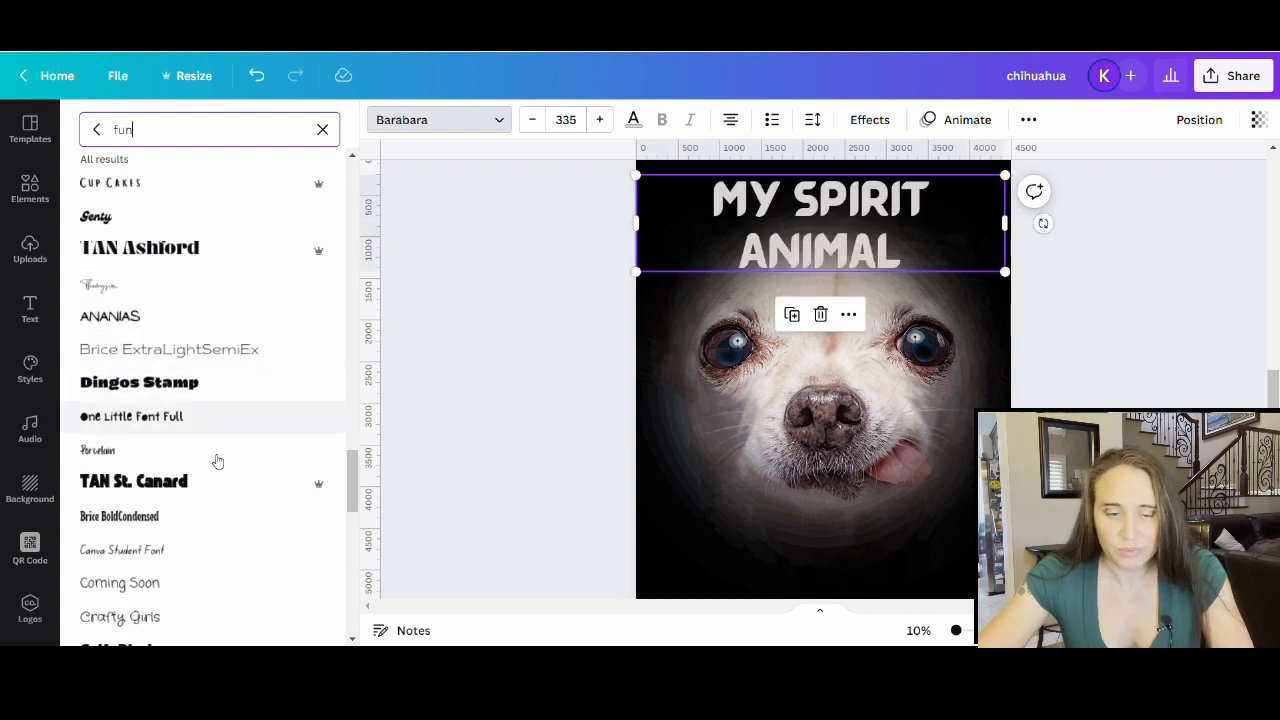
scroll(160, 290, "down", 4)
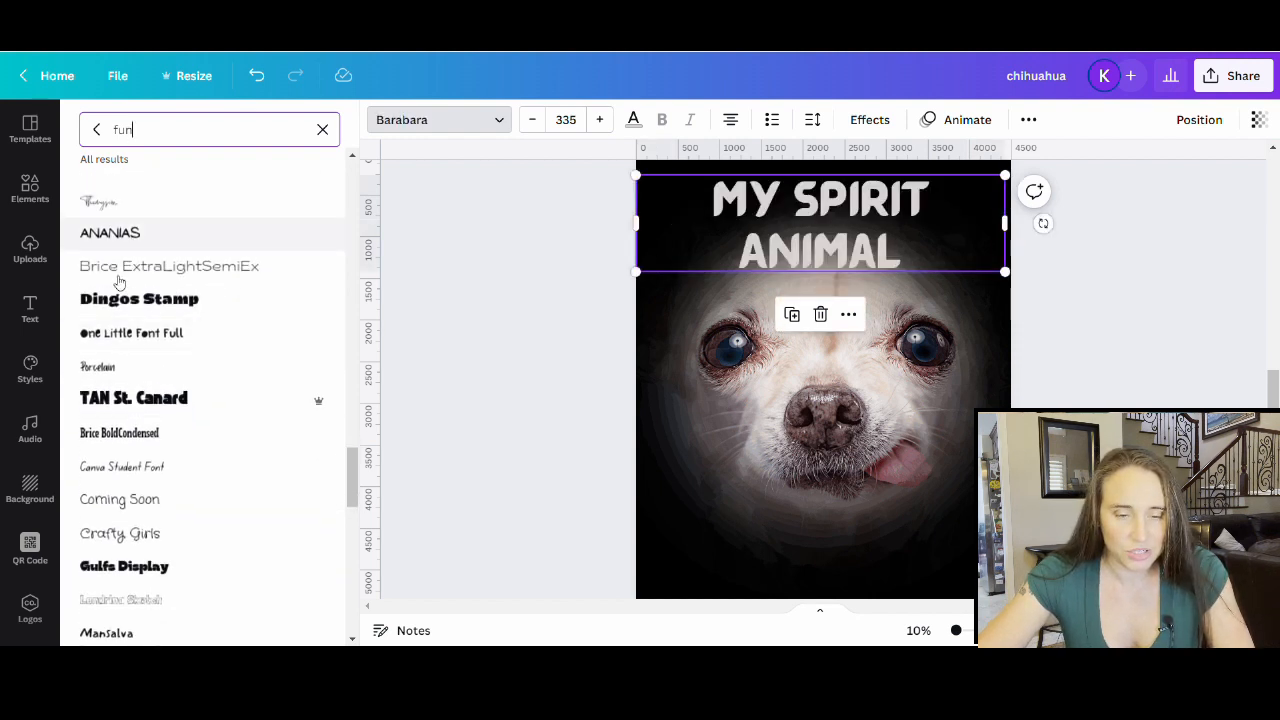
left_click(163, 510)
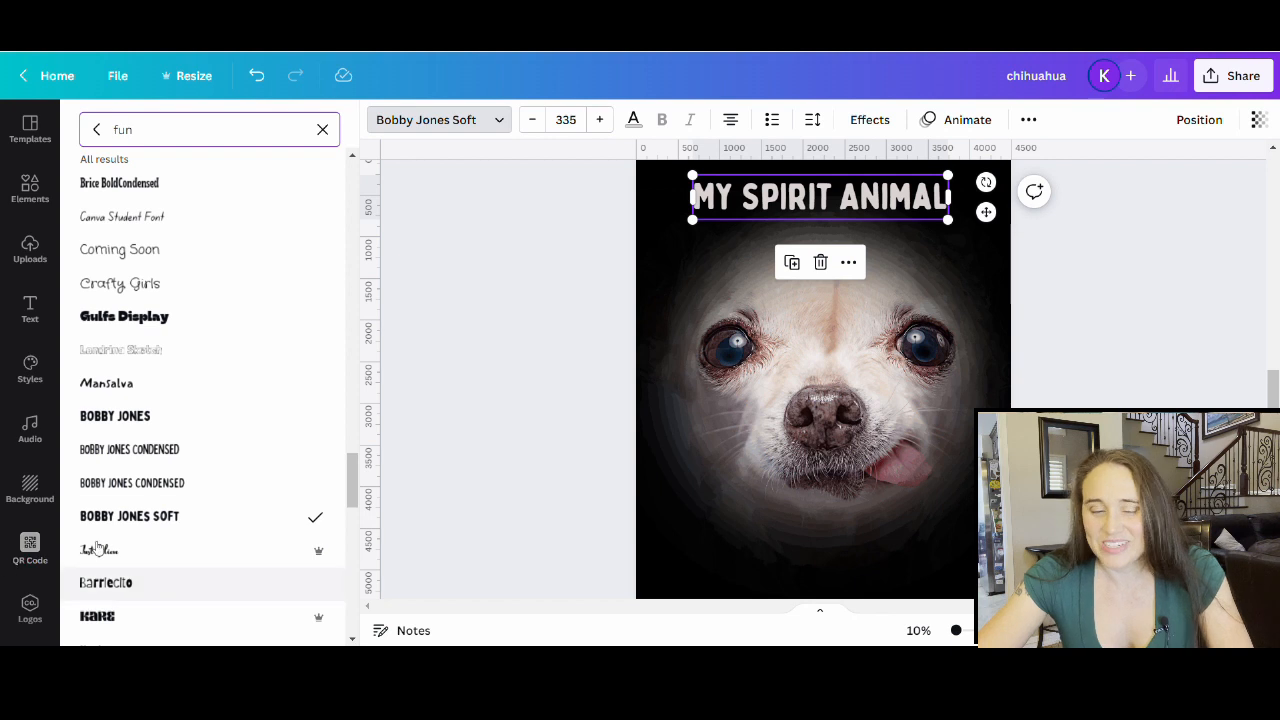
Apply the Fredoka One font from the "fun" results to the "My Spirit Animal" text and deselect it
scroll(149, 486, "down", 3)
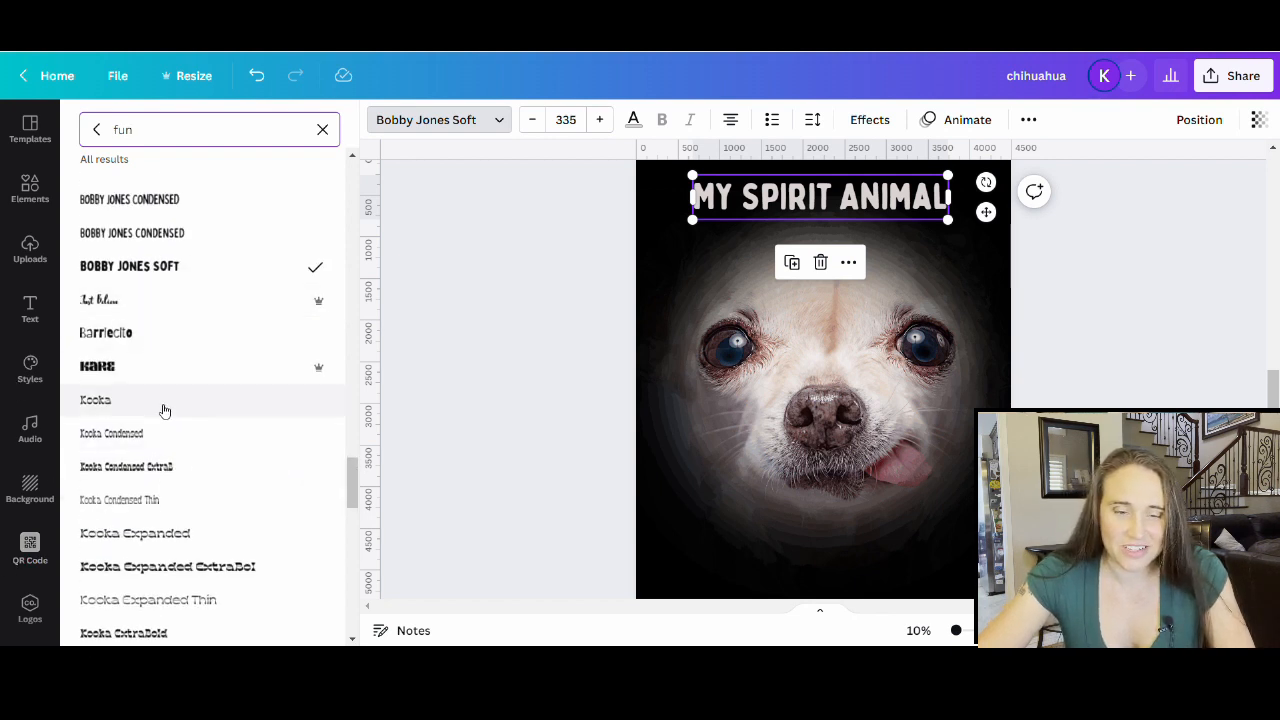
scroll(194, 352, "down", 2)
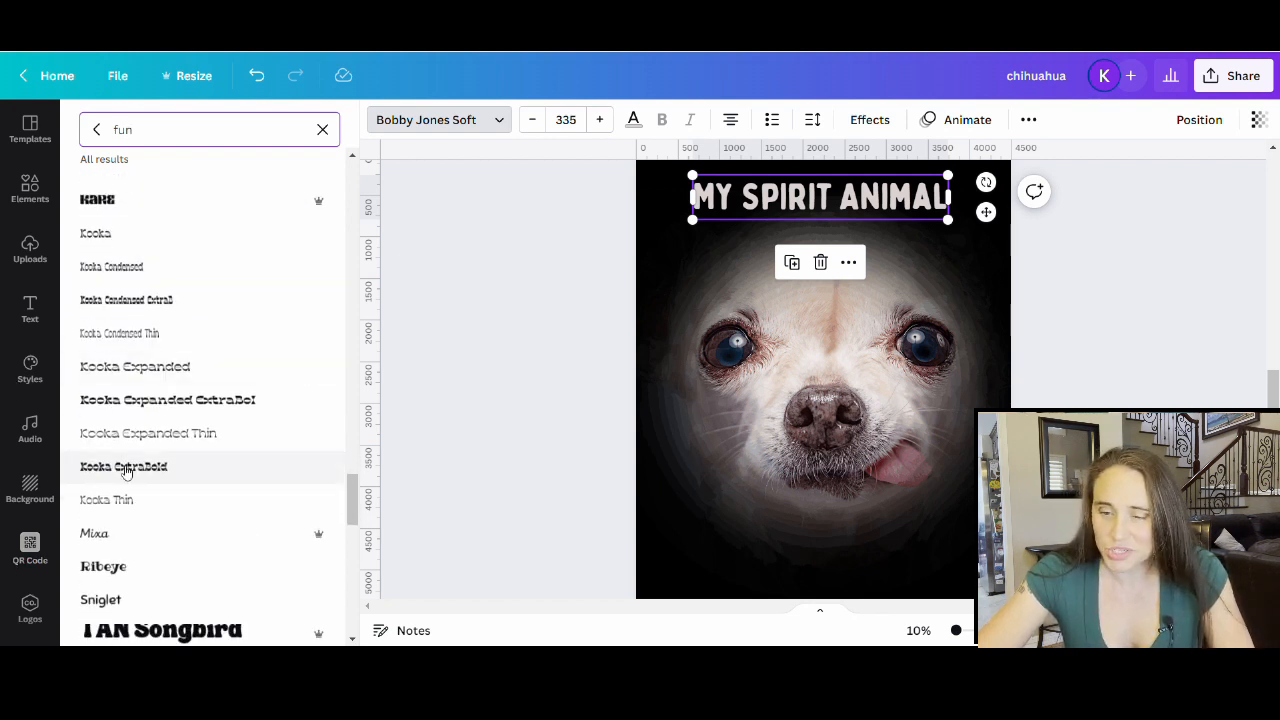
scroll(114, 414, "down", 2)
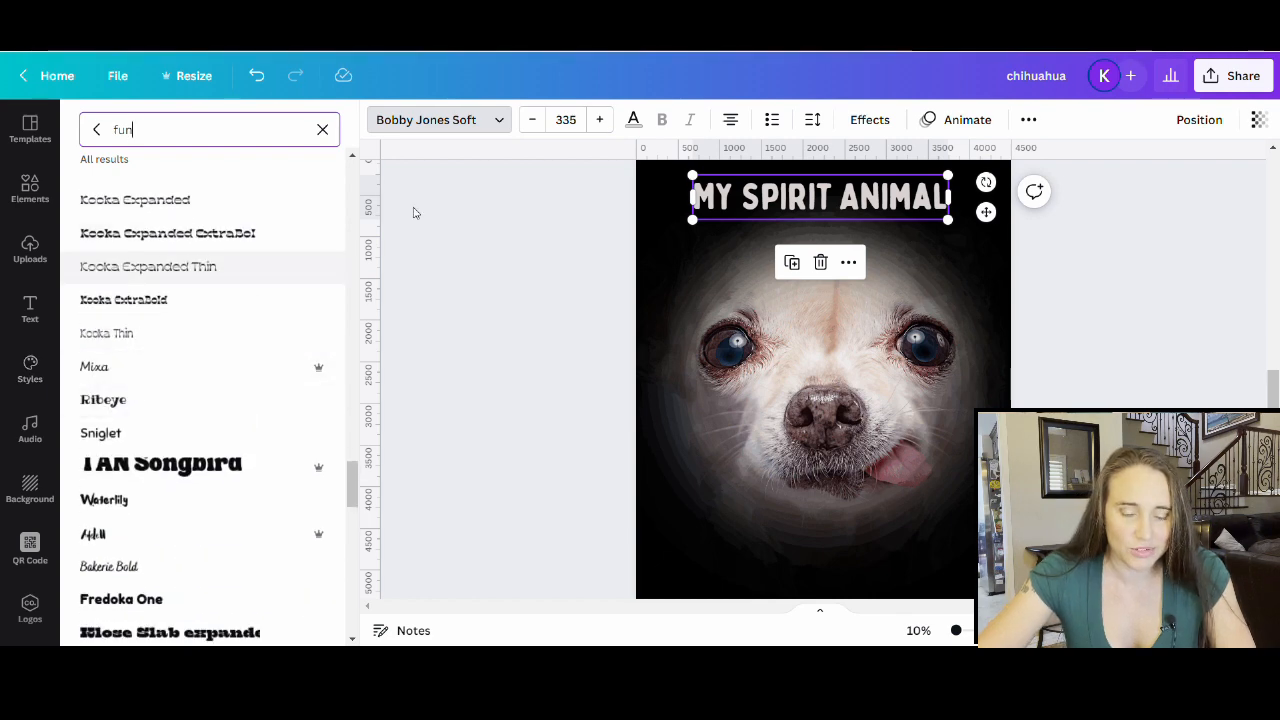
scroll(230, 320, "down", 1)
scroll(247, 296, "down", 1)
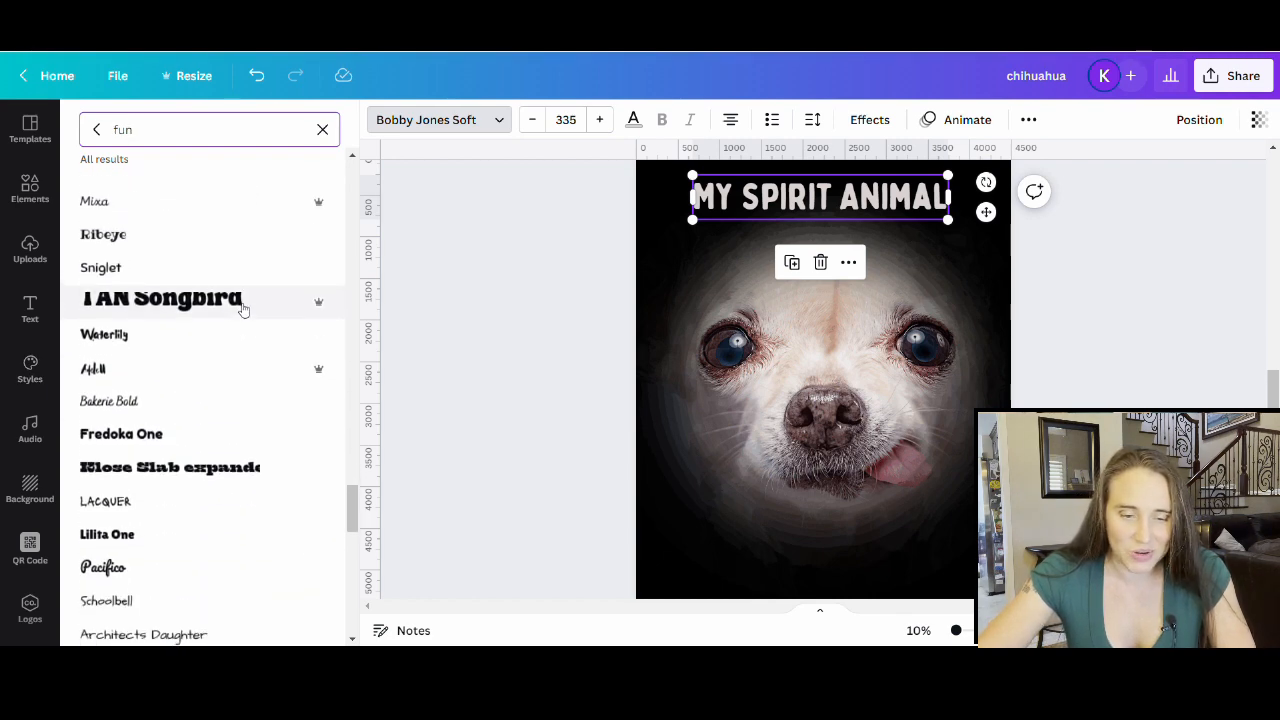
left_click(162, 432)
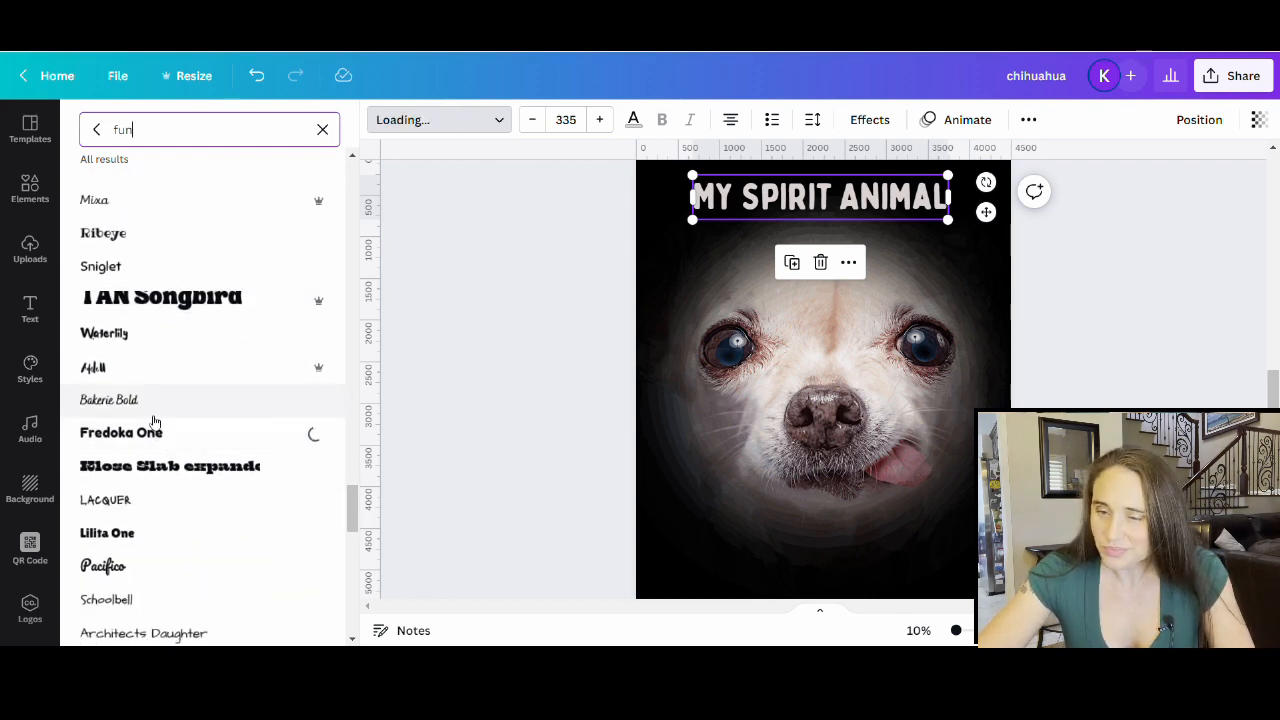
left_click(1070, 356)
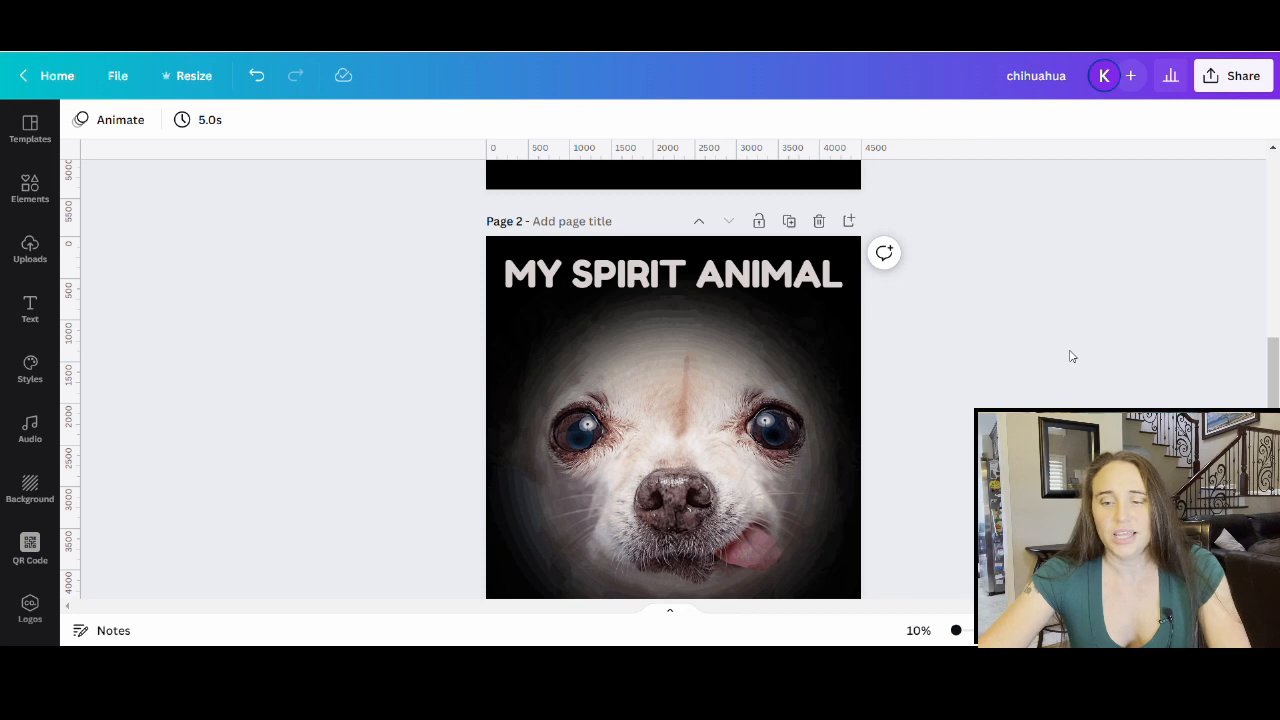
Bend the "My Spirit Animal" text into an arch with the Curve shape effect at a curve value of 48
left_click(755, 278)
left_click(651, 119)
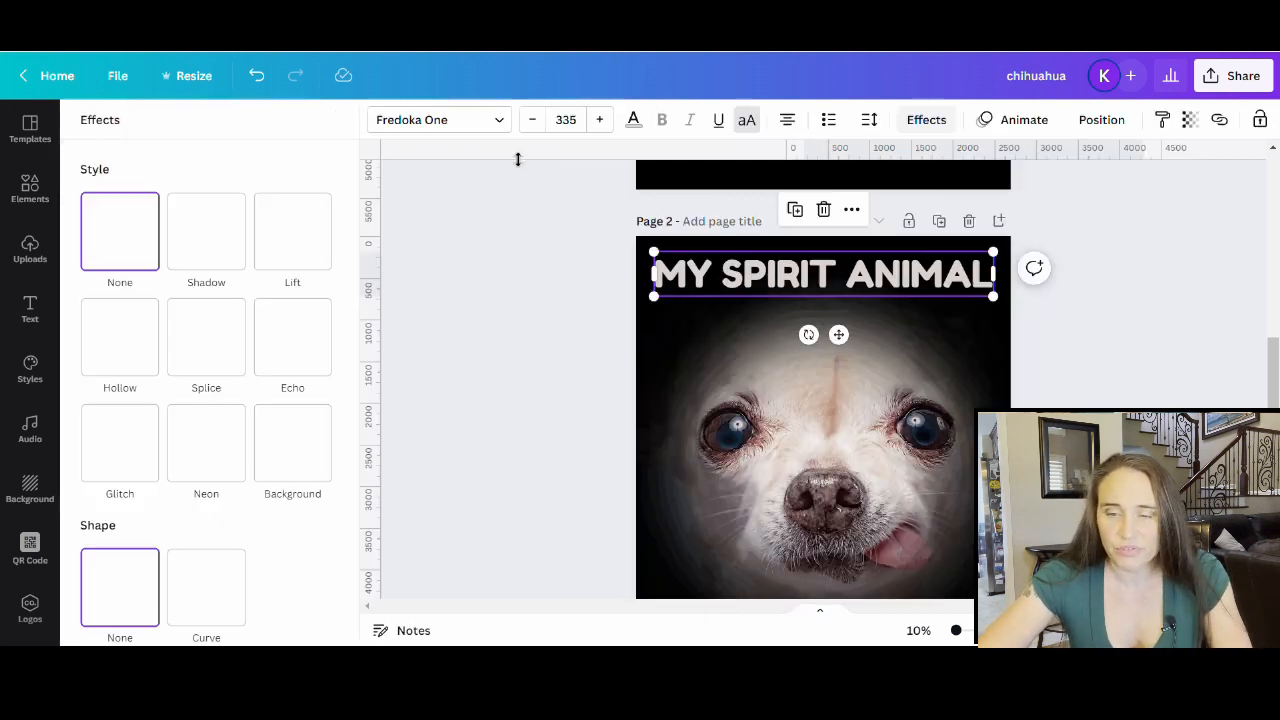
left_click(206, 584)
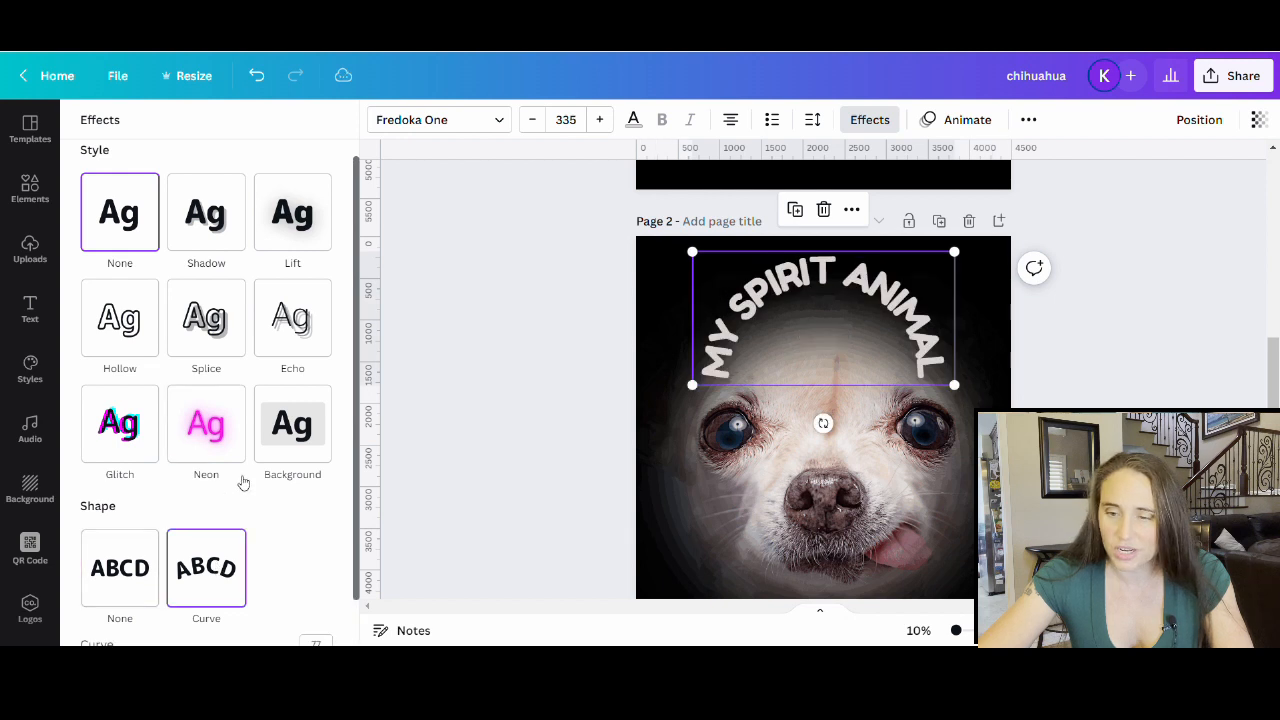
left_click_drag(301, 616, 261, 618)
scroll(551, 503, "down", 3)
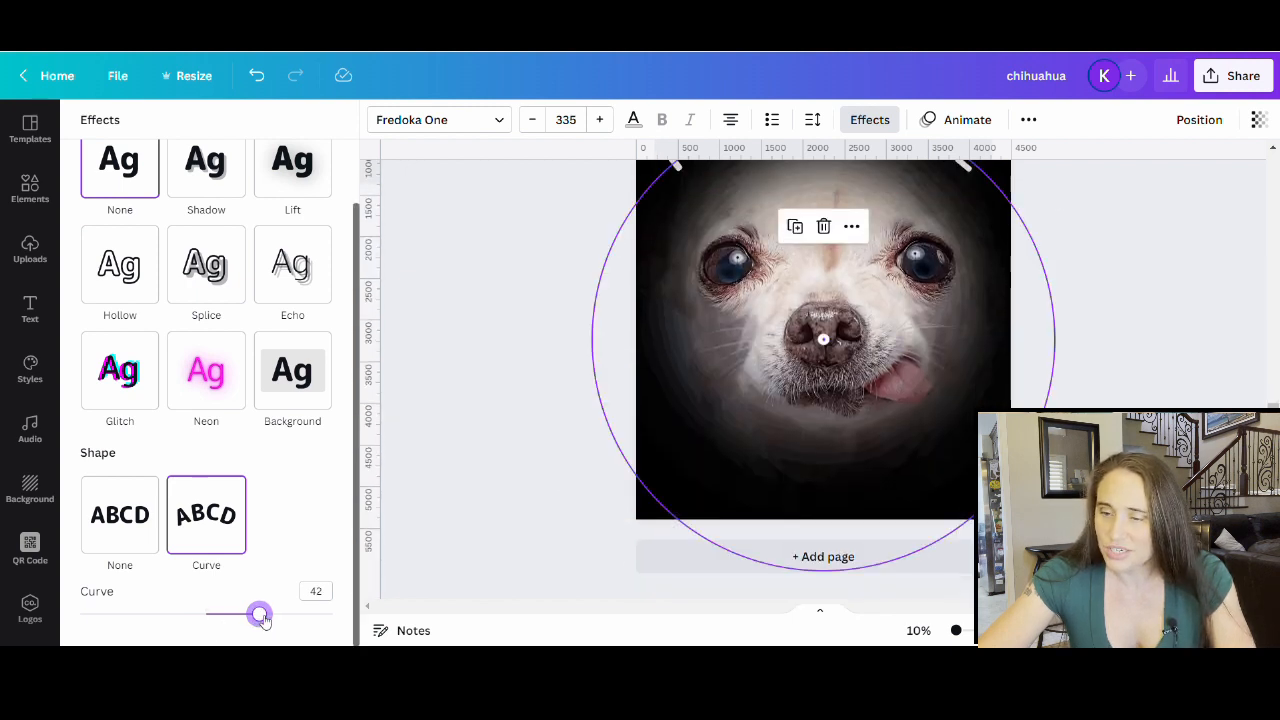
left_click_drag(261, 619, 272, 617)
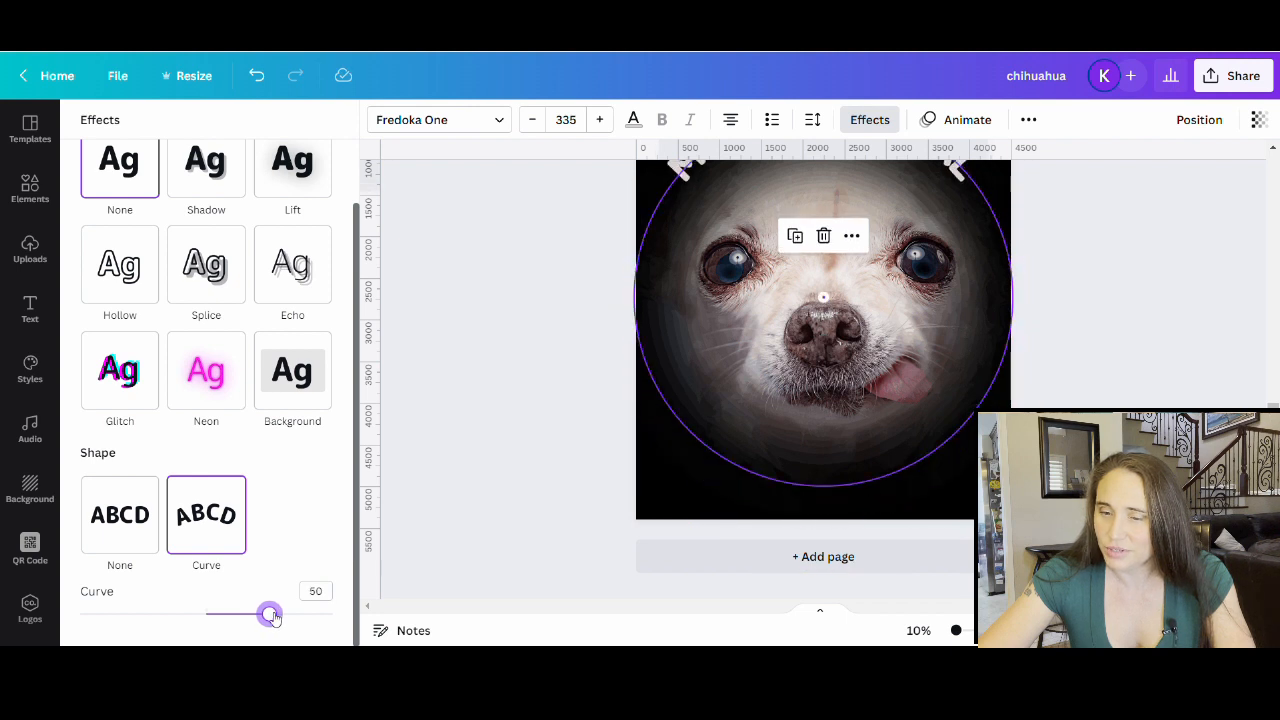
left_click_drag(272, 617, 272, 617)
scroll(894, 563, "up", 3)
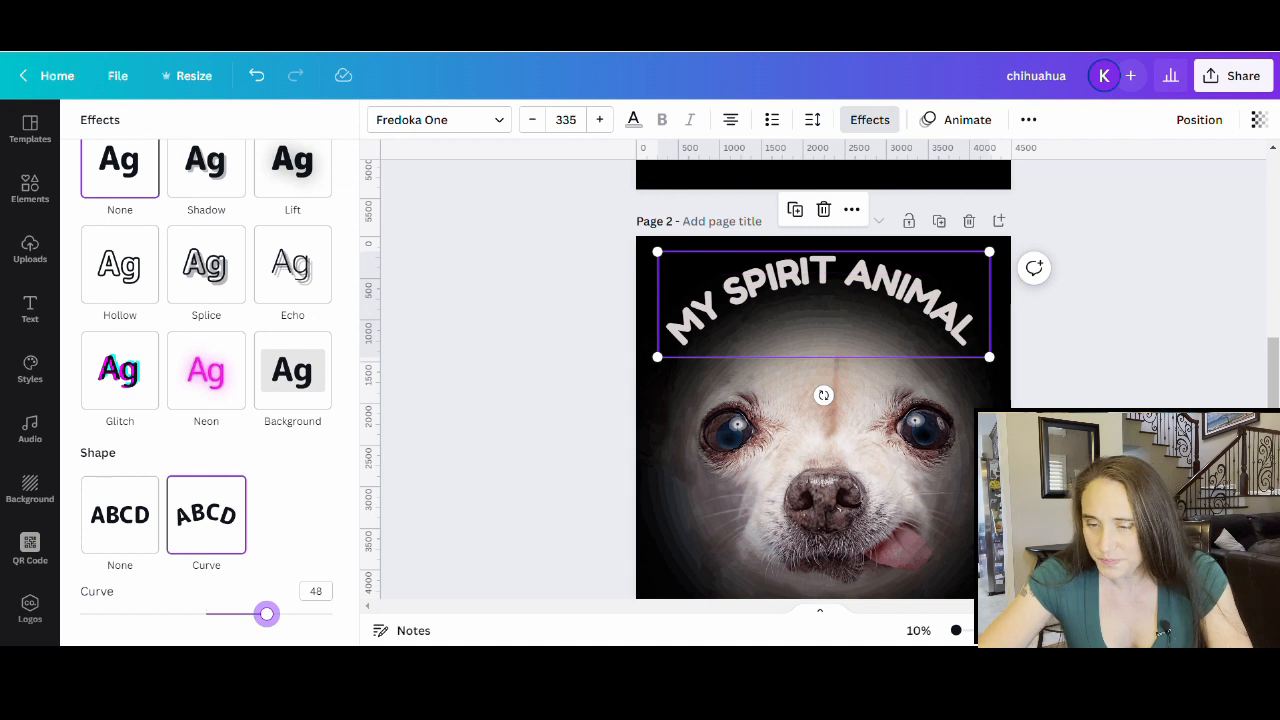
key("Escape")
key("Escape")
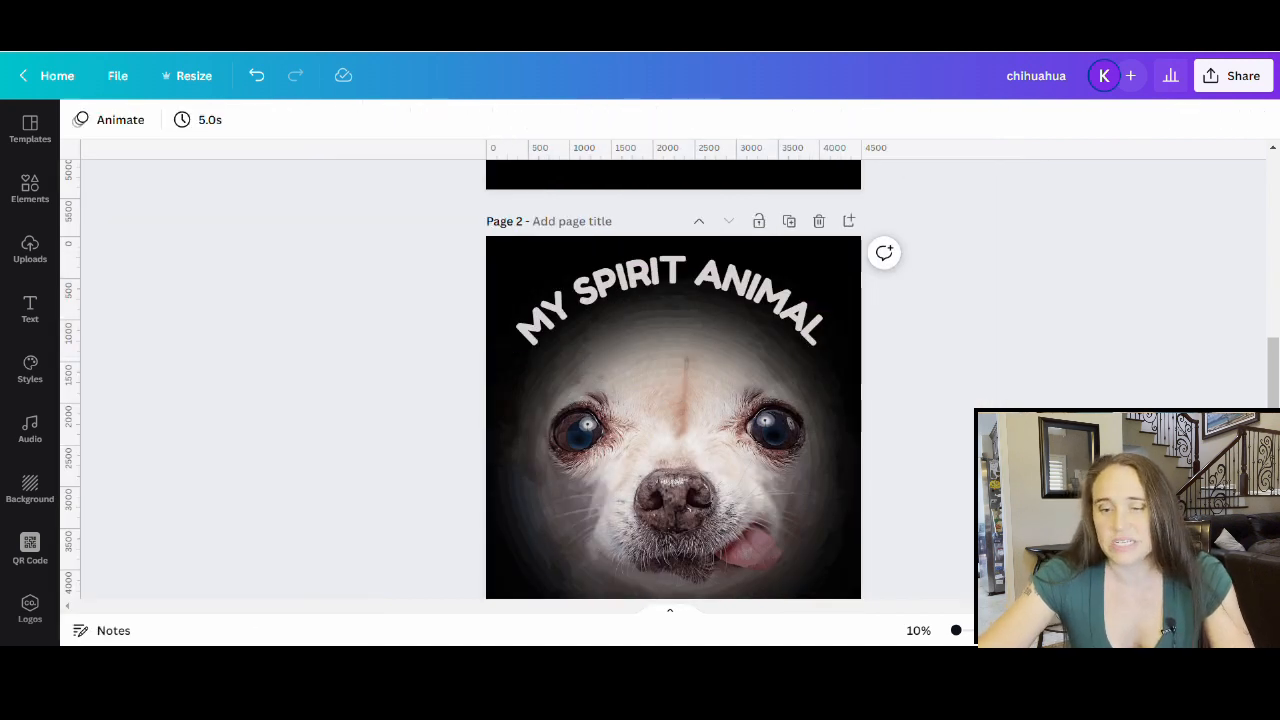
Enlarge the curved text to font size 356 and reposition it slightly higher, centered above the chihuahua's head
left_click(622, 276)
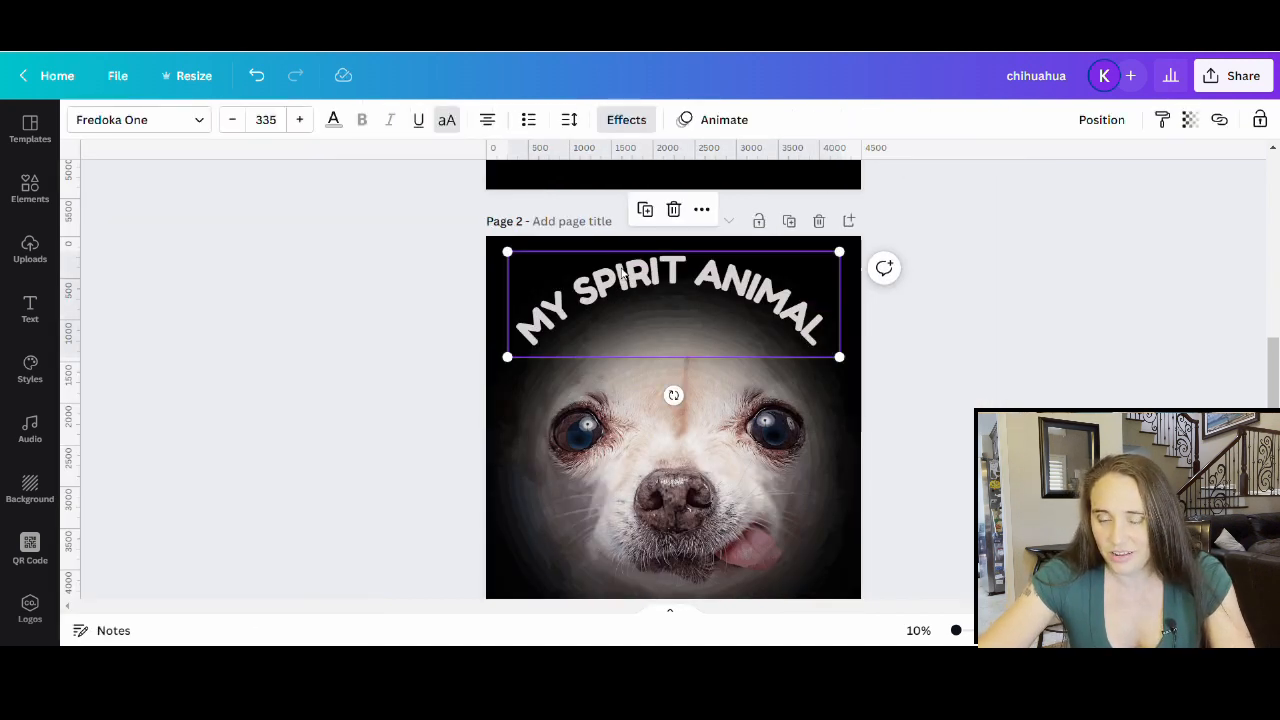
left_click_drag(622, 270, 622, 264)
left_click(1109, 354)
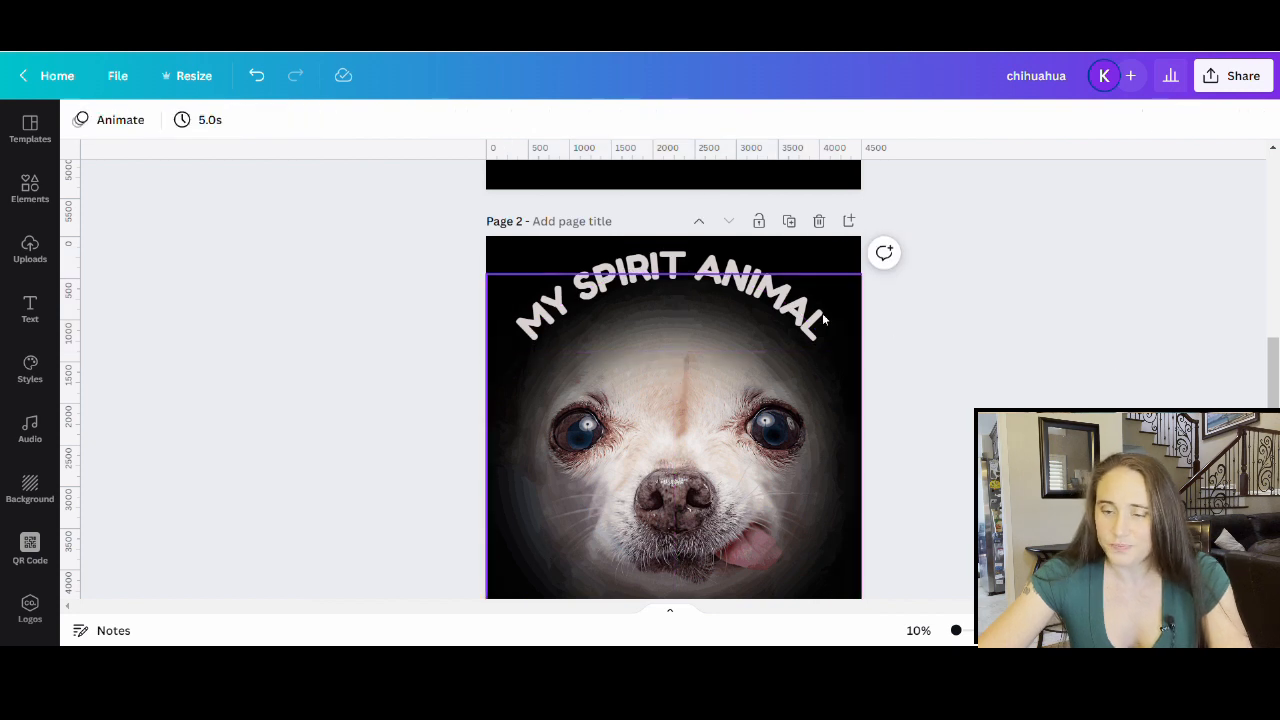
left_click(824, 319)
left_click_drag(851, 360, 862, 362)
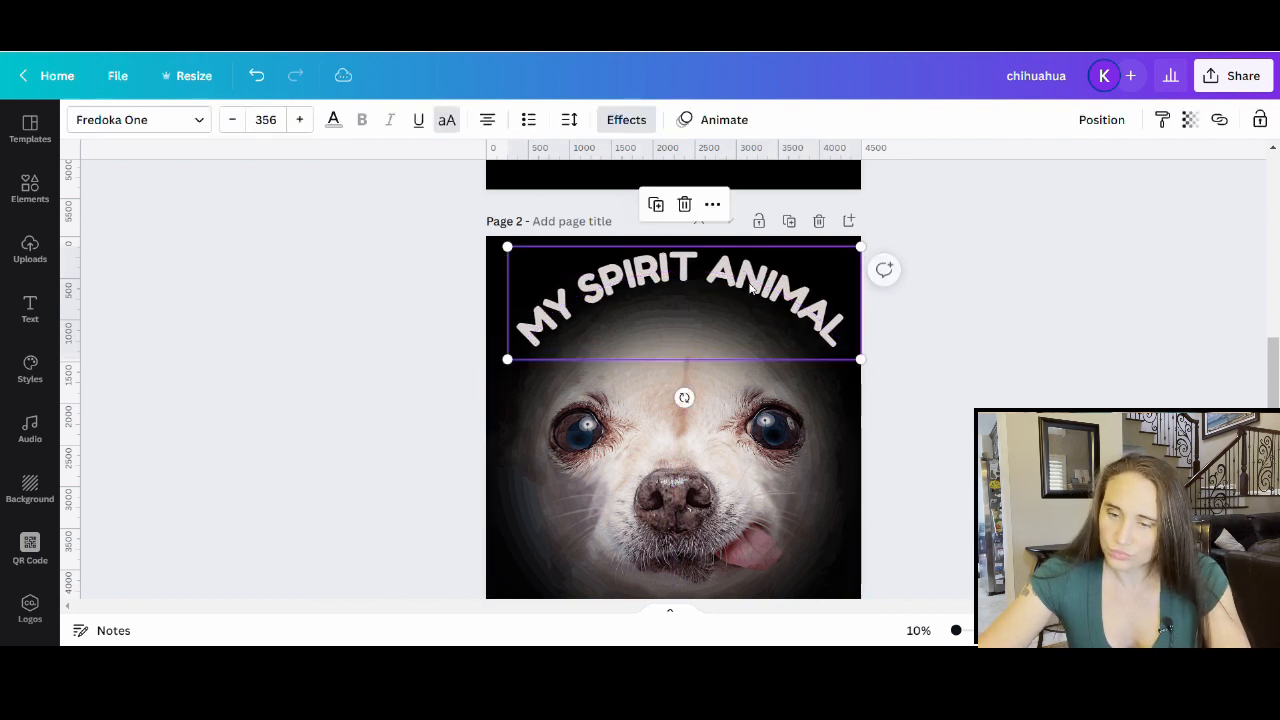
left_click_drag(750, 288, 739, 287)
left_click(1040, 420)
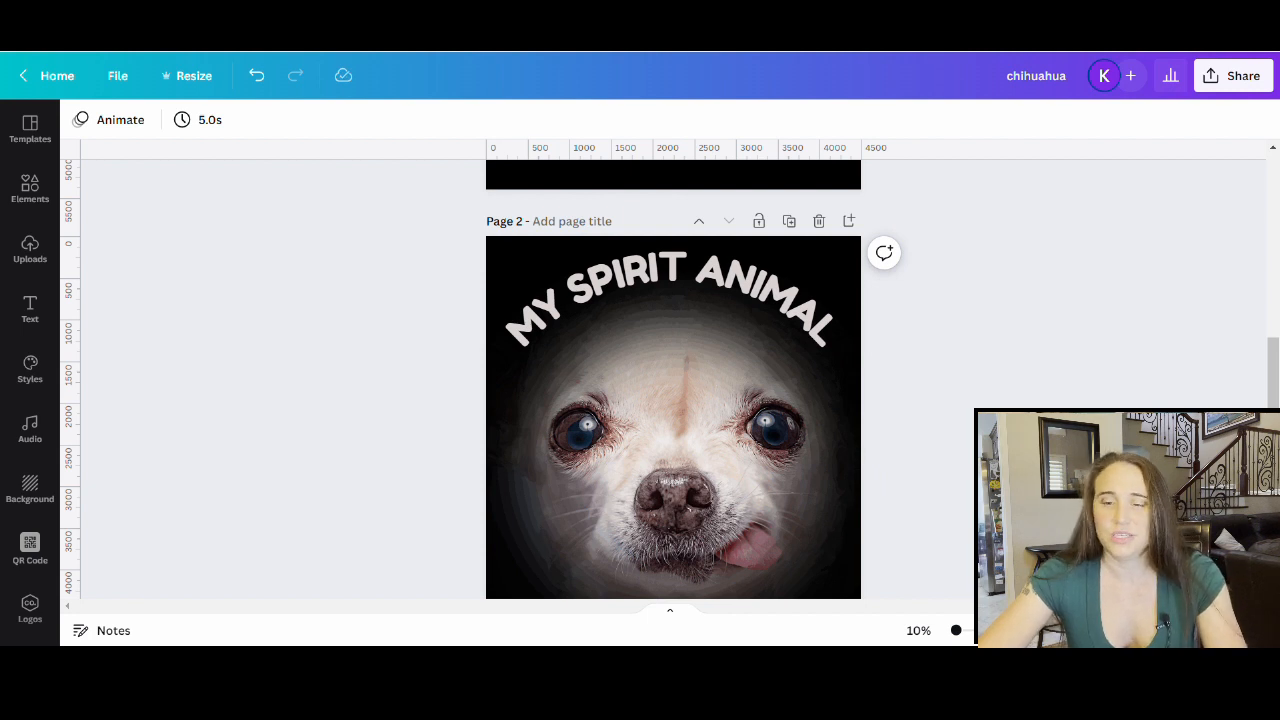
Remove the curve from the "My Spirit Animal" text by setting its shape effect to None
scroll(673, 380, "down", 2)
scroll(673, 380, "up", 2)
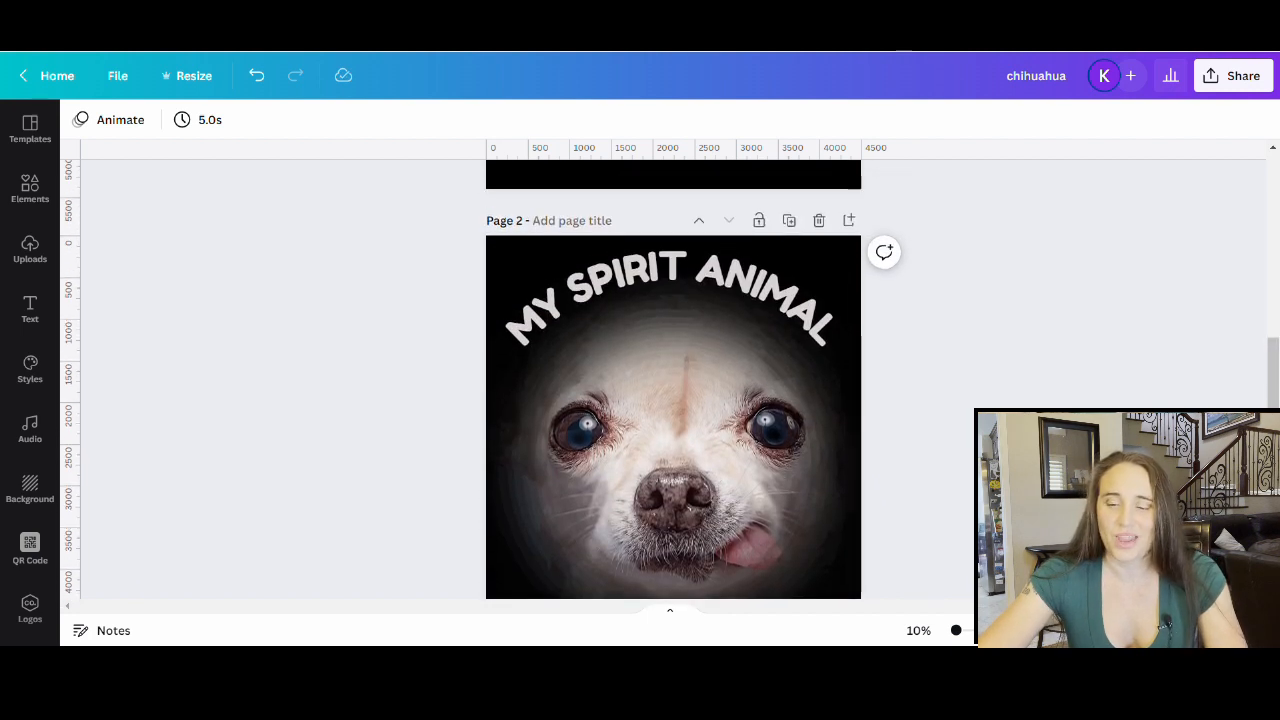
left_click(800, 308)
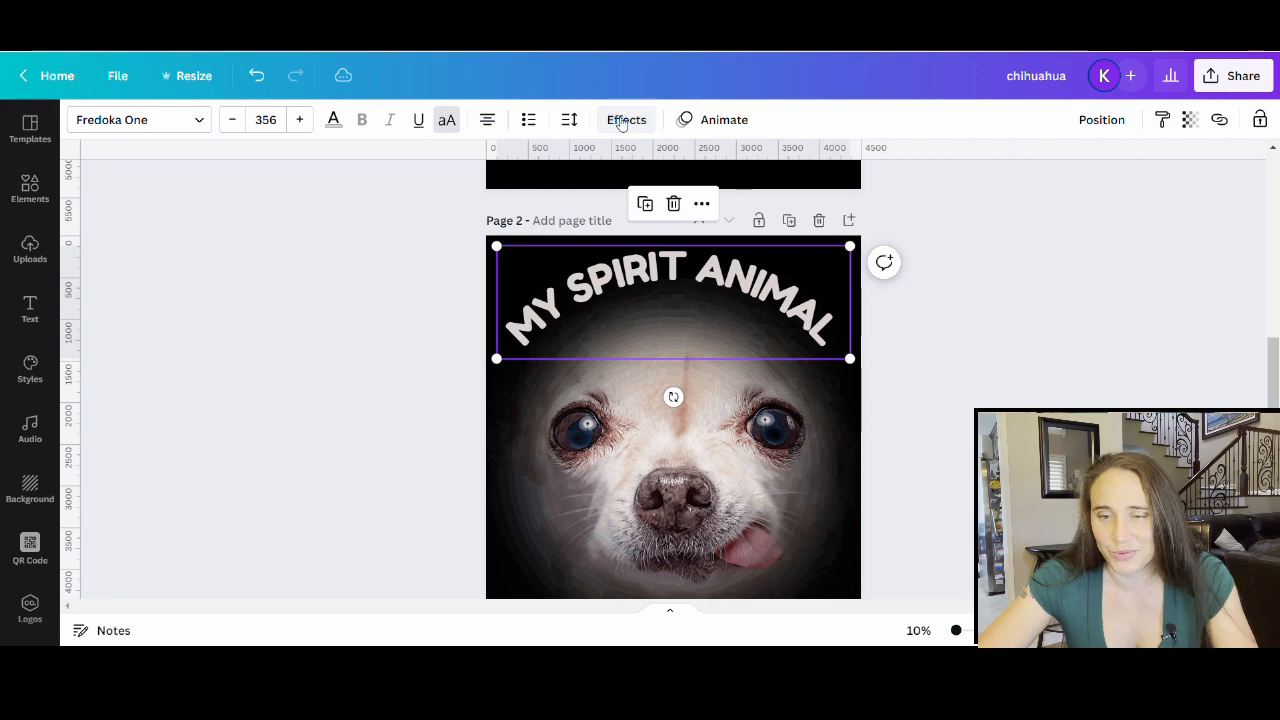
left_click(621, 120)
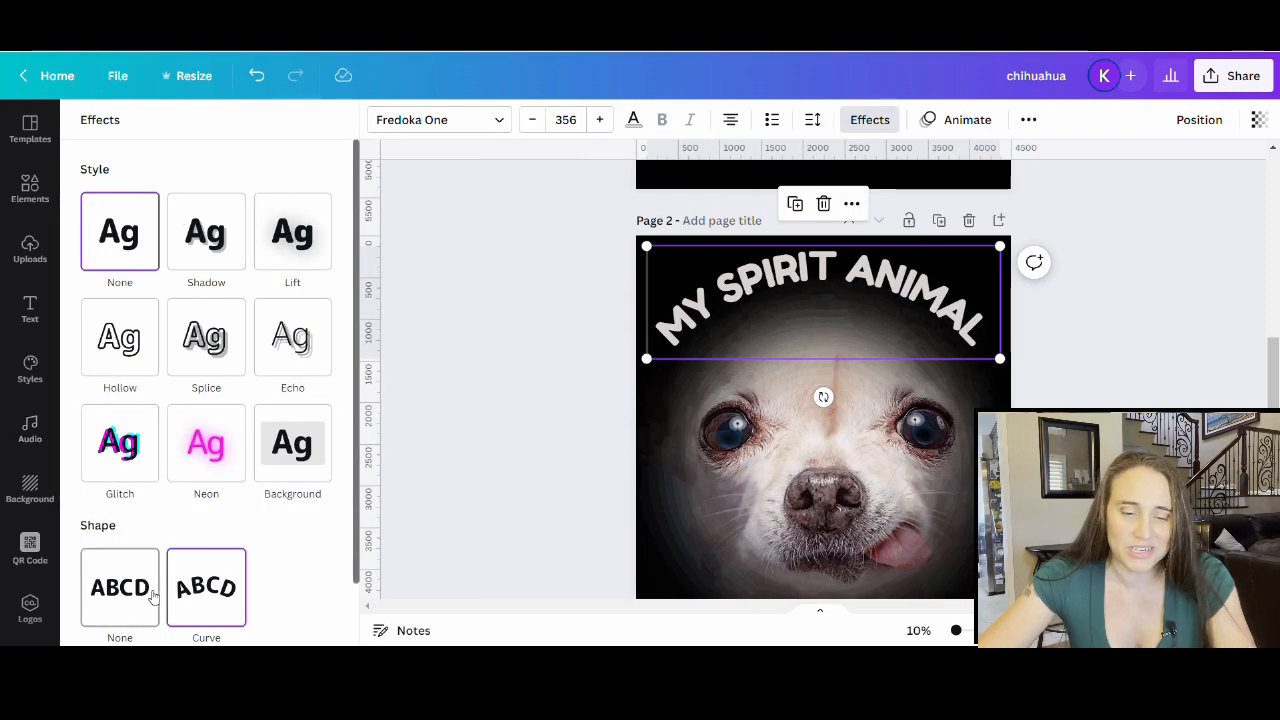
left_click(118, 600)
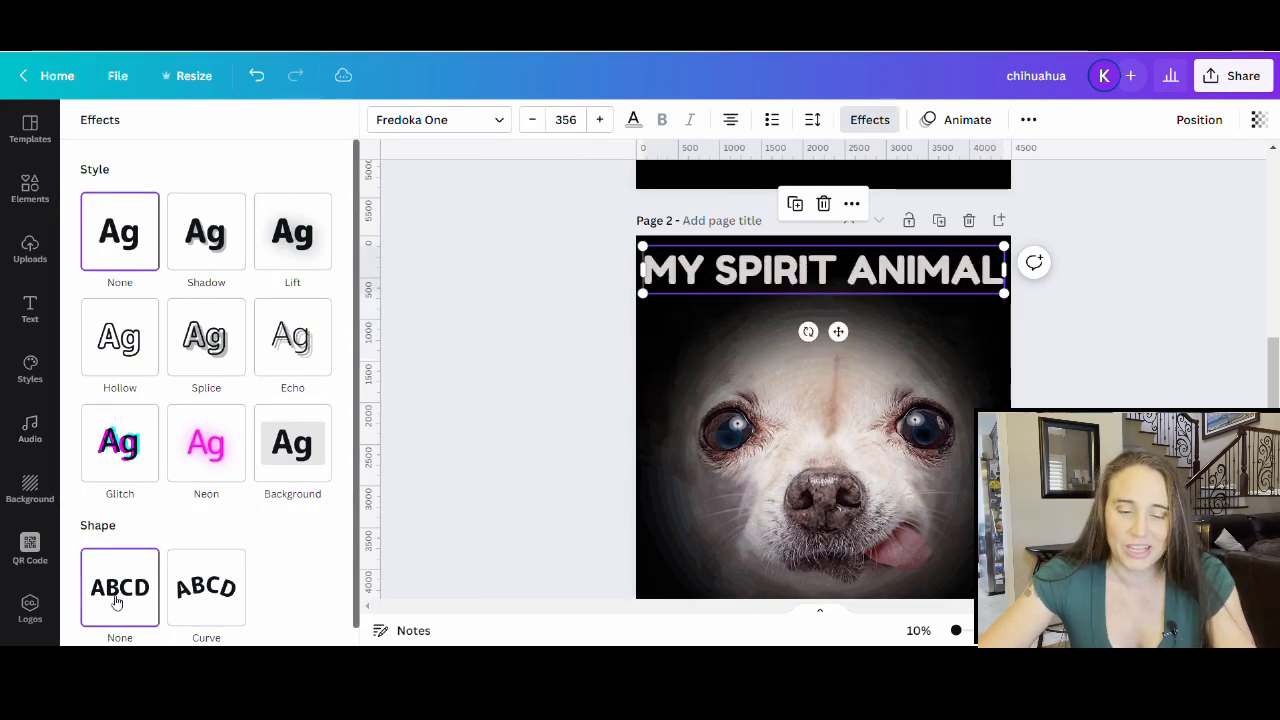
Shrink the "My Spirit Animal" text to font size 341 and center it horizontally above the chihuahua's head
left_click(1140, 362)
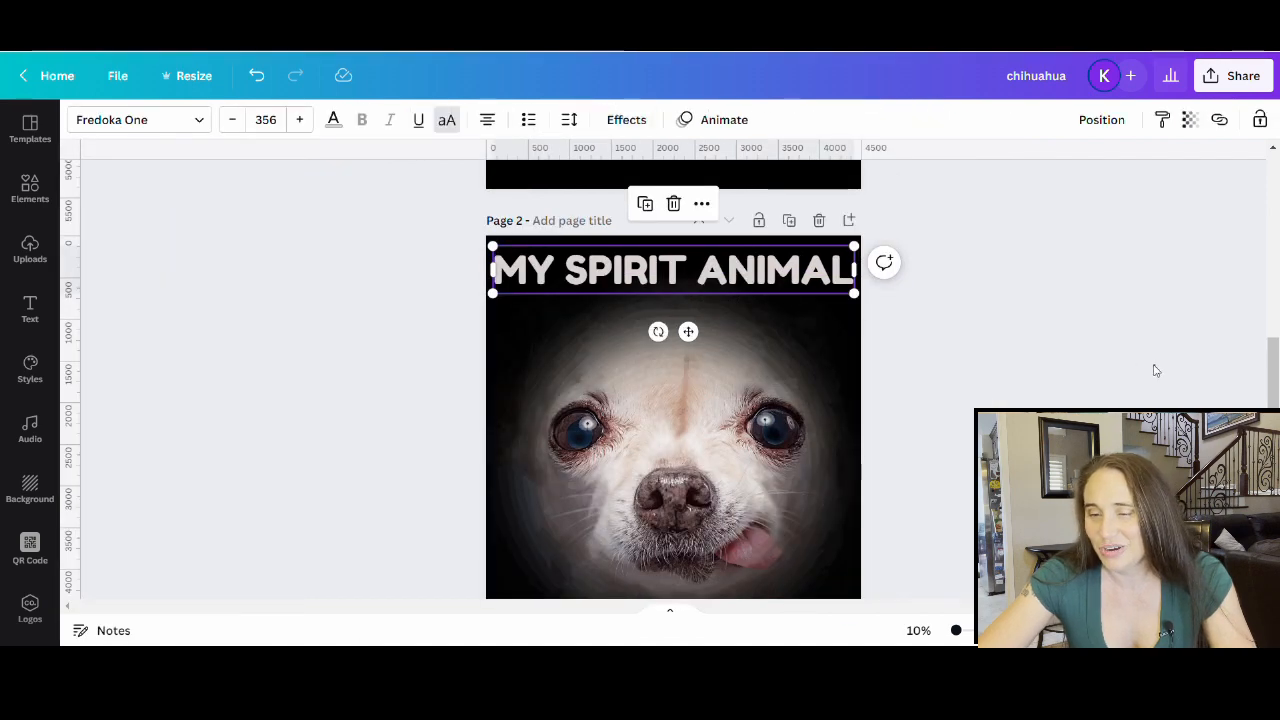
left_click(617, 262)
left_click_drag(495, 296, 509, 293)
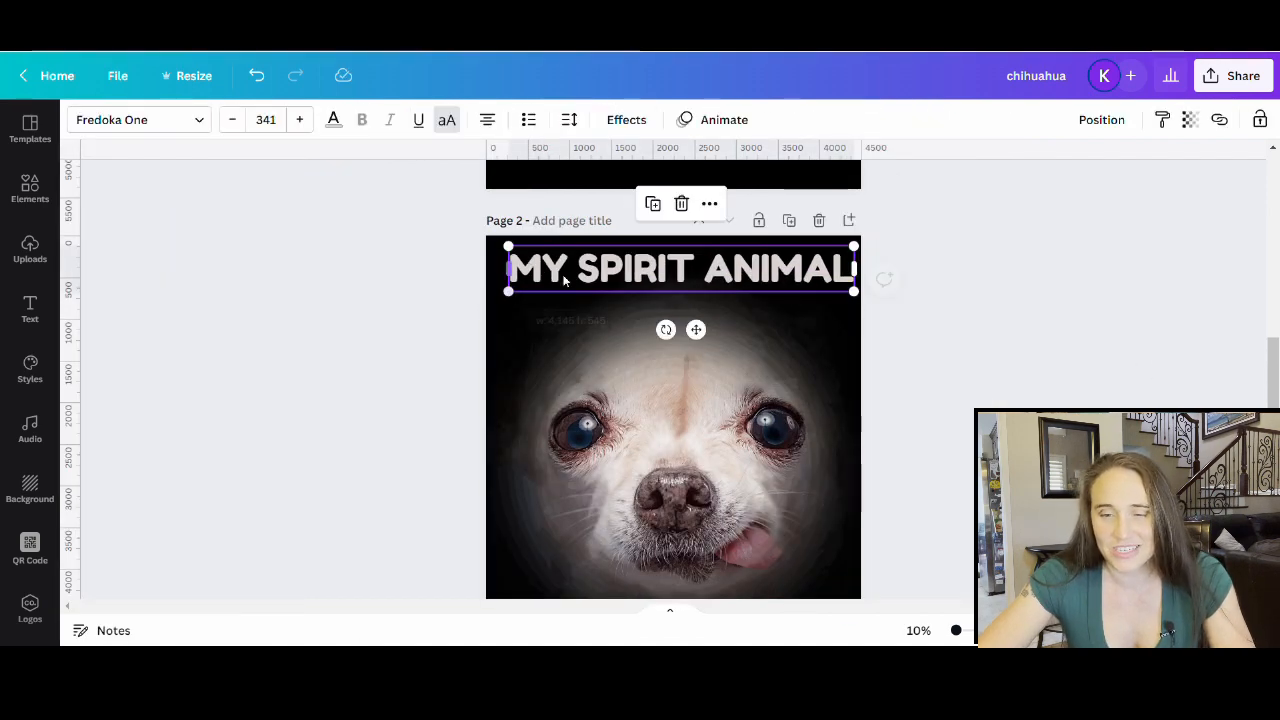
left_click(971, 334)
left_click_drag(723, 279, 716, 278)
left_click(1015, 375)
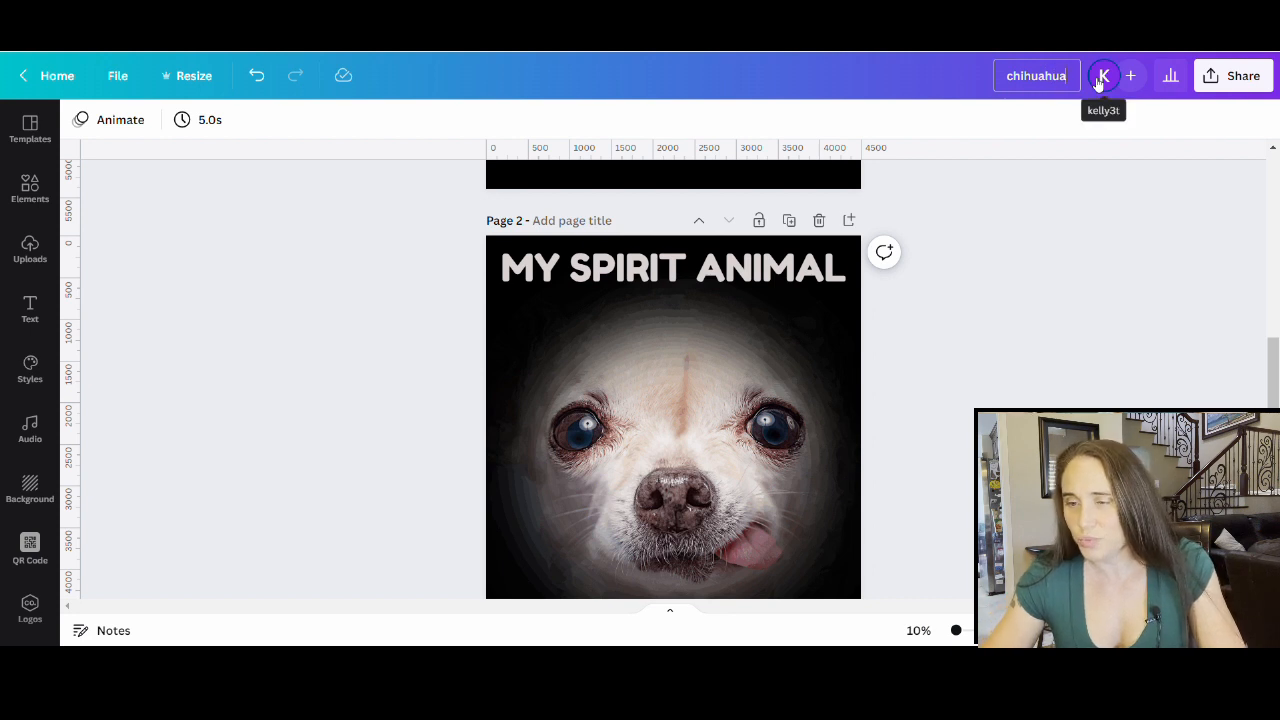
Rename the design as "chihuahua my spirit animal"
type("my")
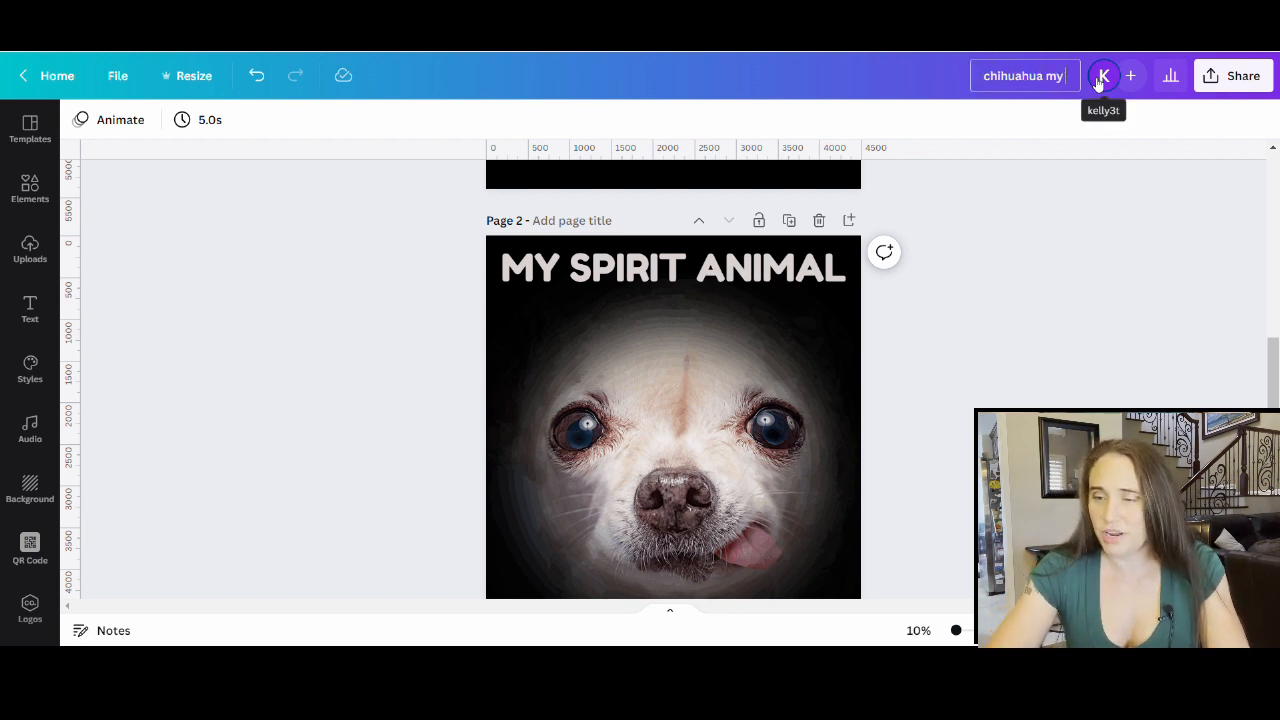
type(" spirit animal")
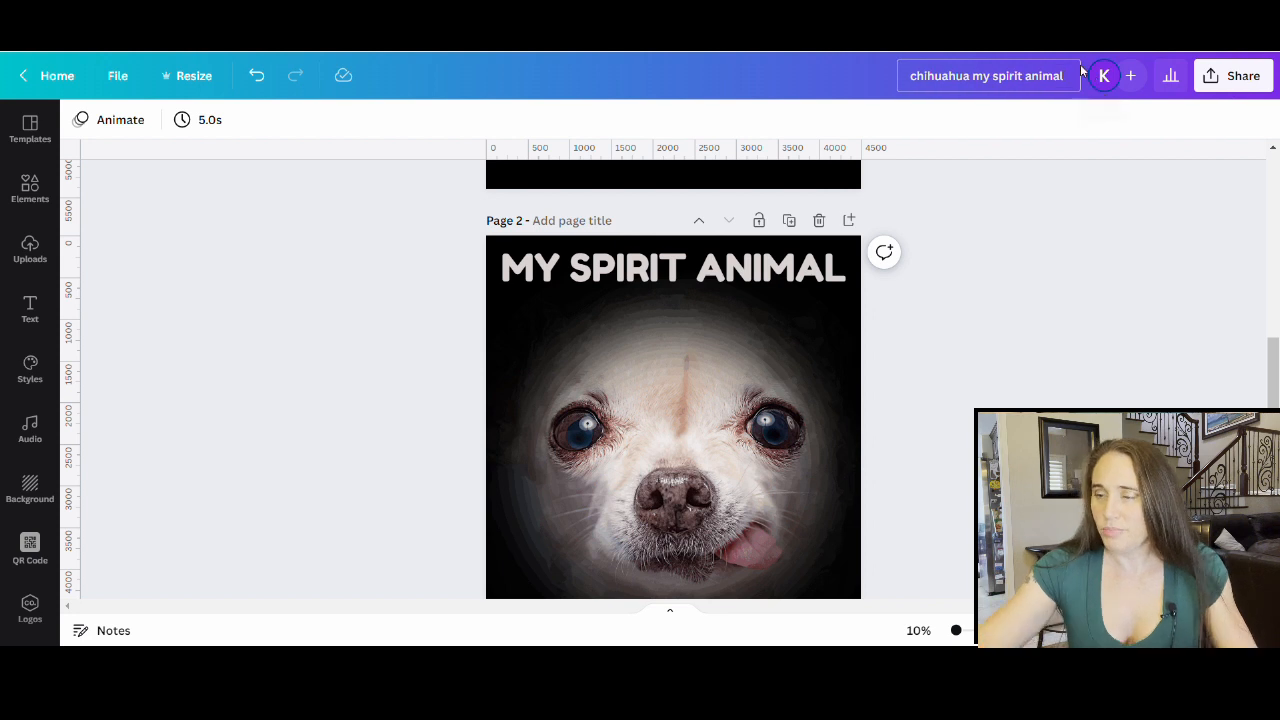
Download only page 2 of the design as a PNG at size 1 with a transparent background, and dismiss the download panel
left_click(1233, 75)
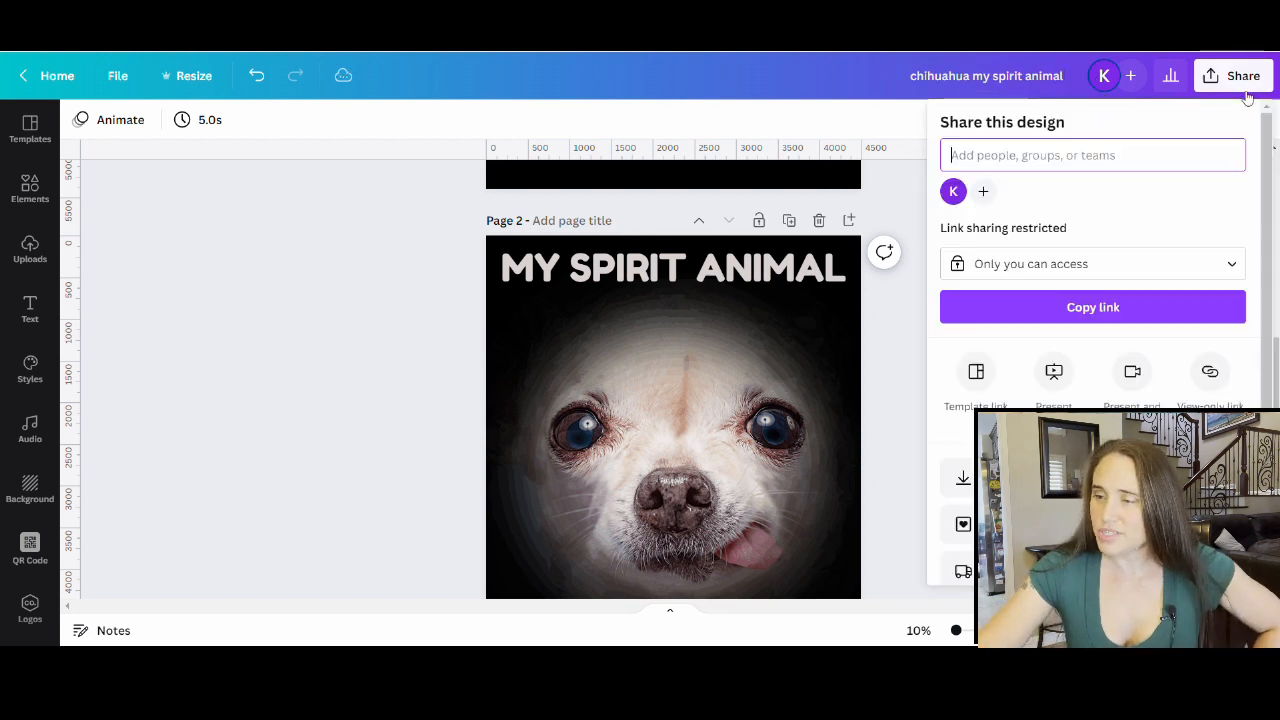
left_click(963, 477)
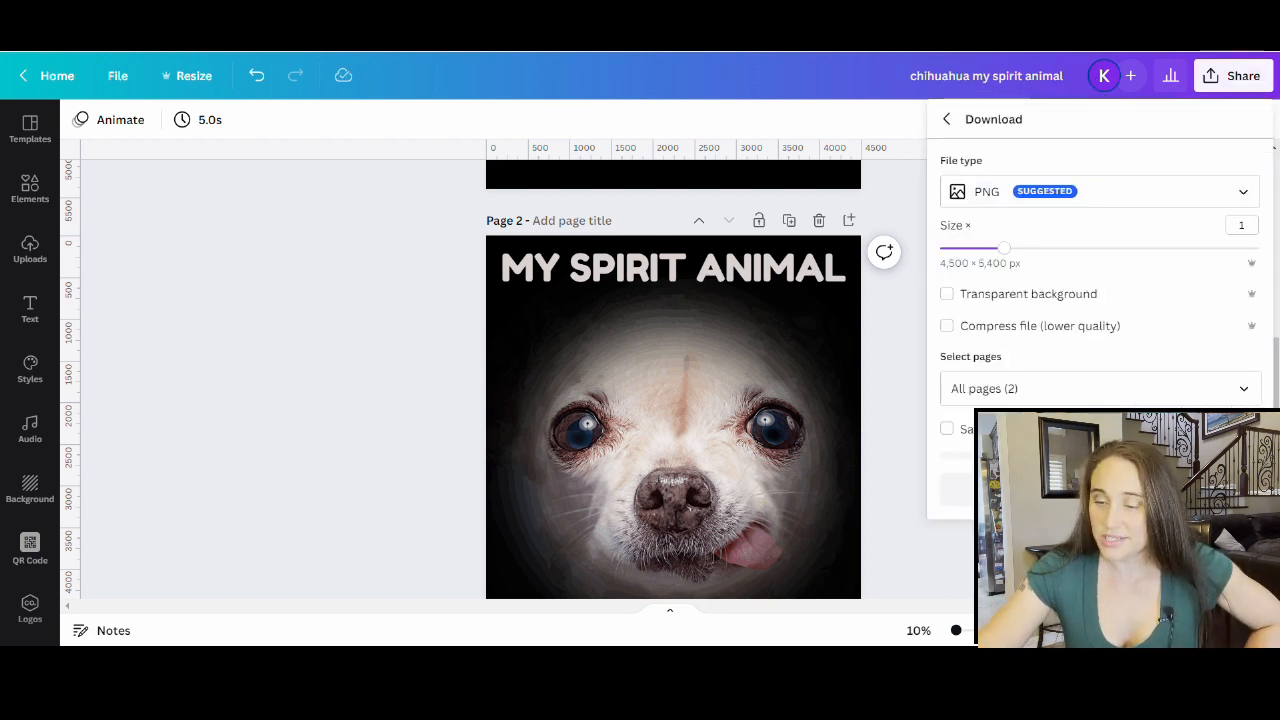
left_click(968, 296)
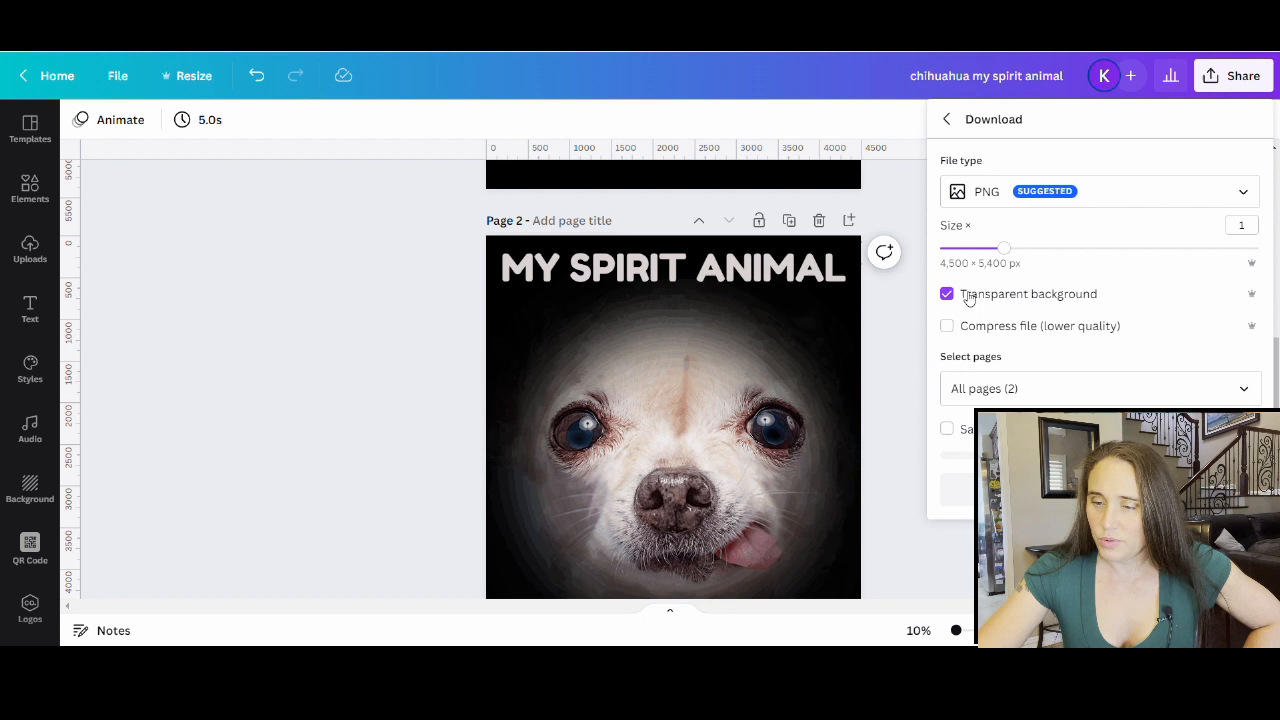
left_click(1248, 386)
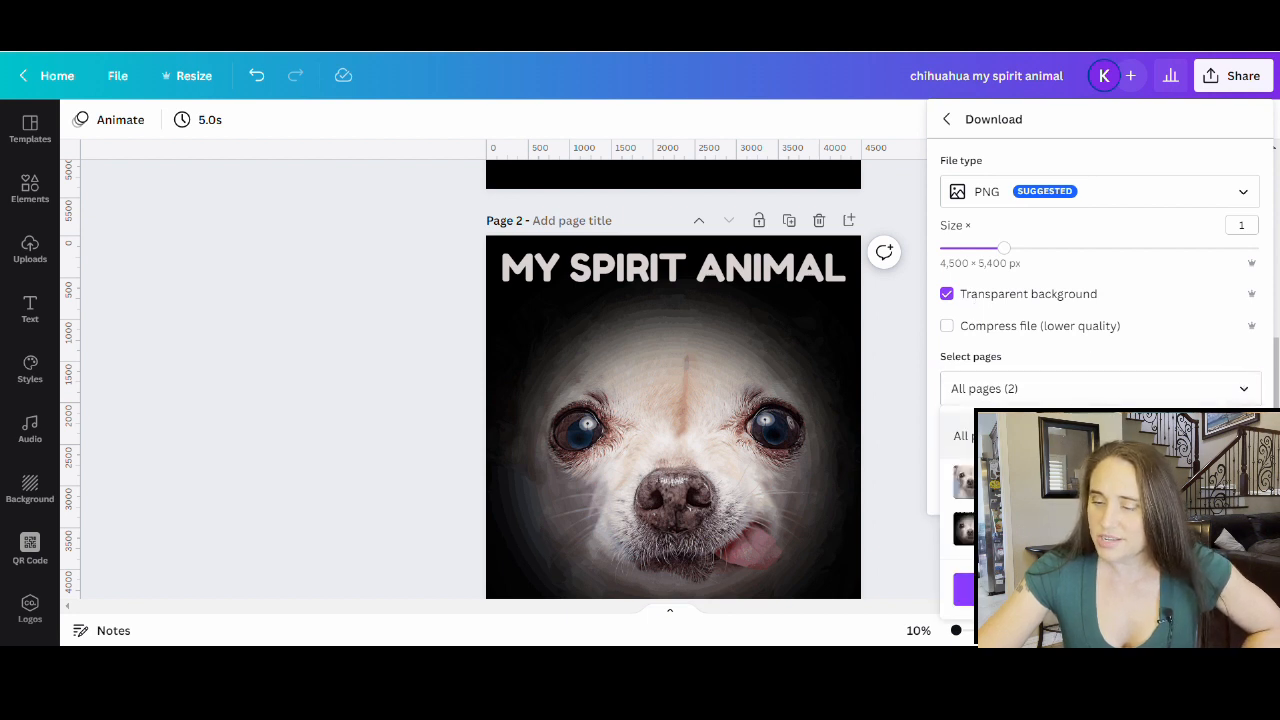
left_click(1230, 436)
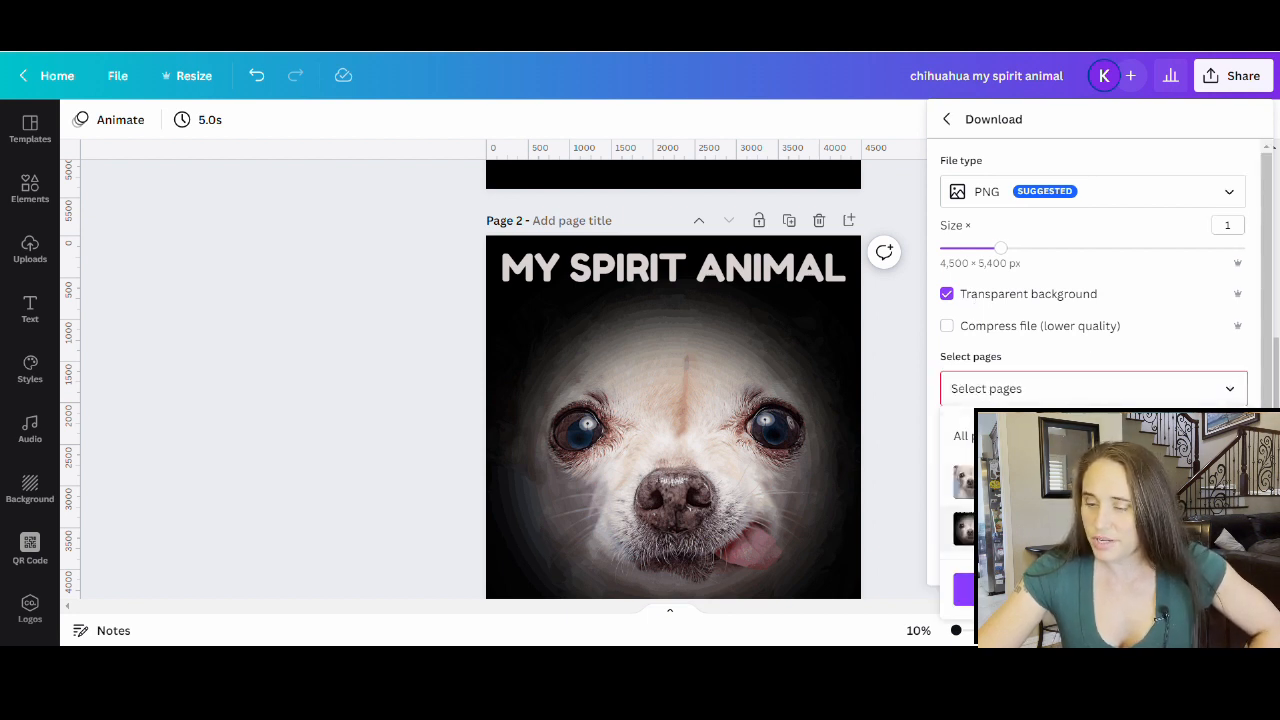
left_click(1230, 529)
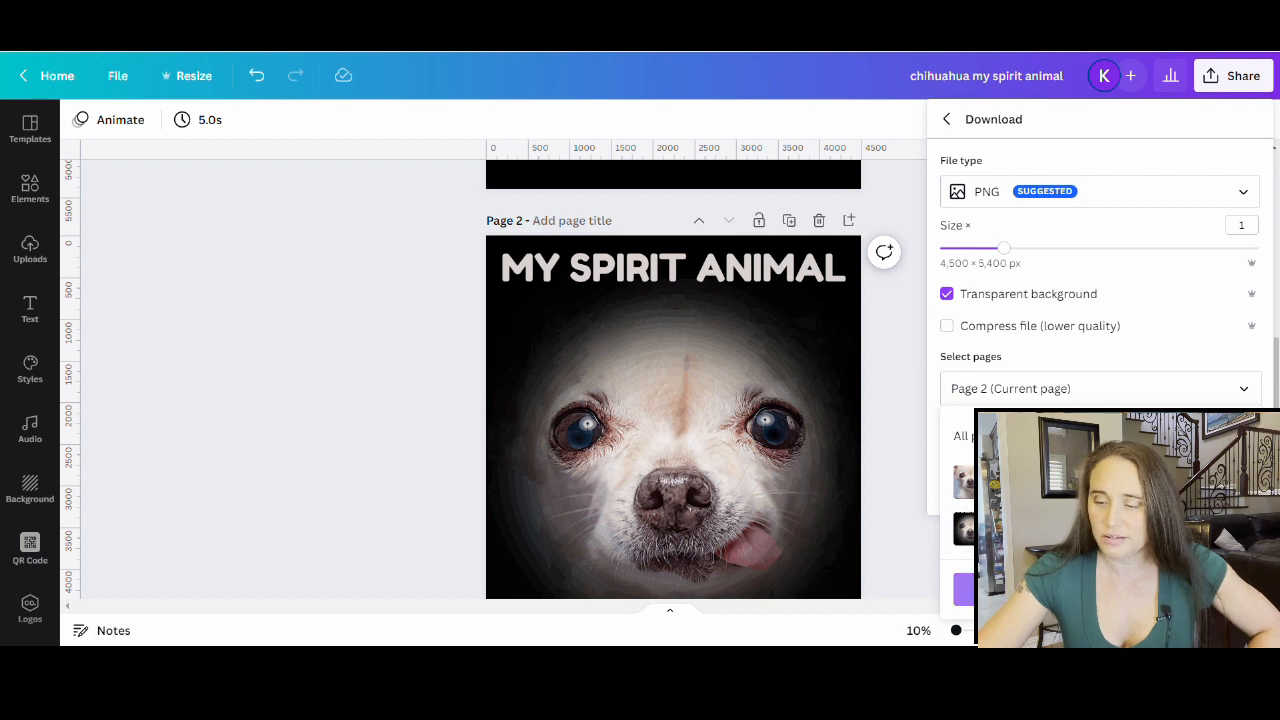
left_click(1100, 589)
left_click(1100, 484)
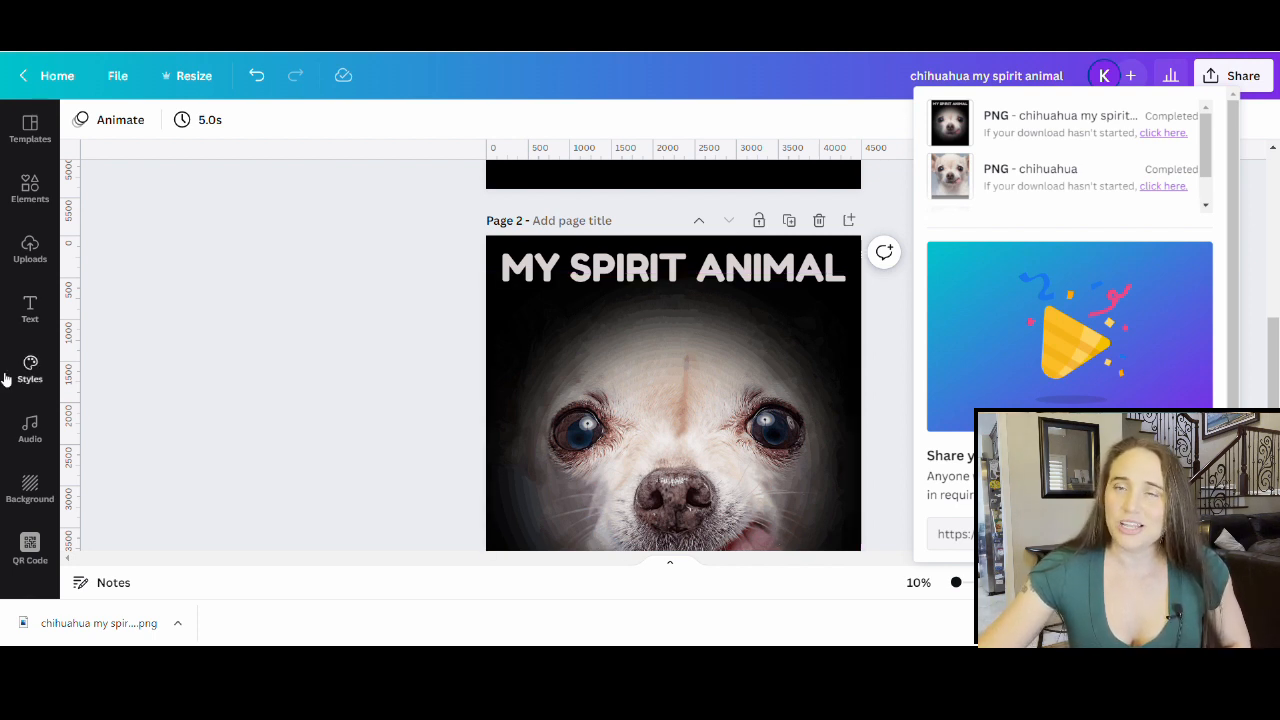
left_click(288, 352)
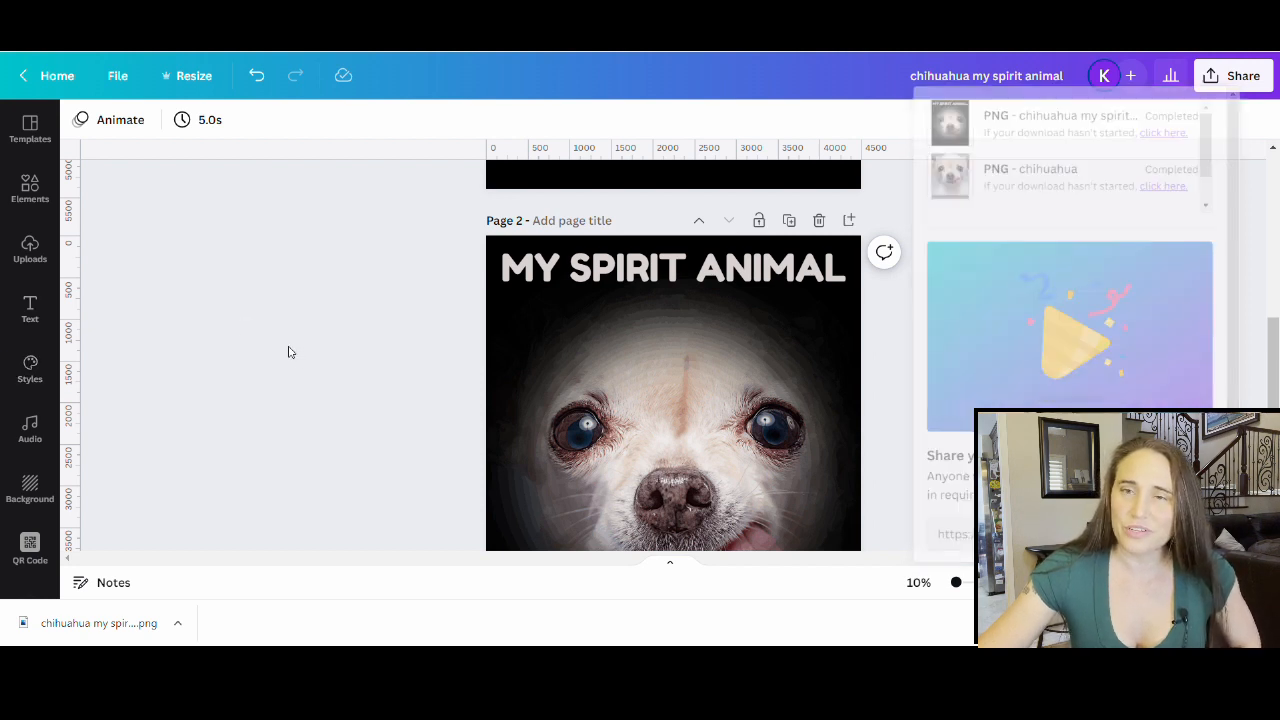